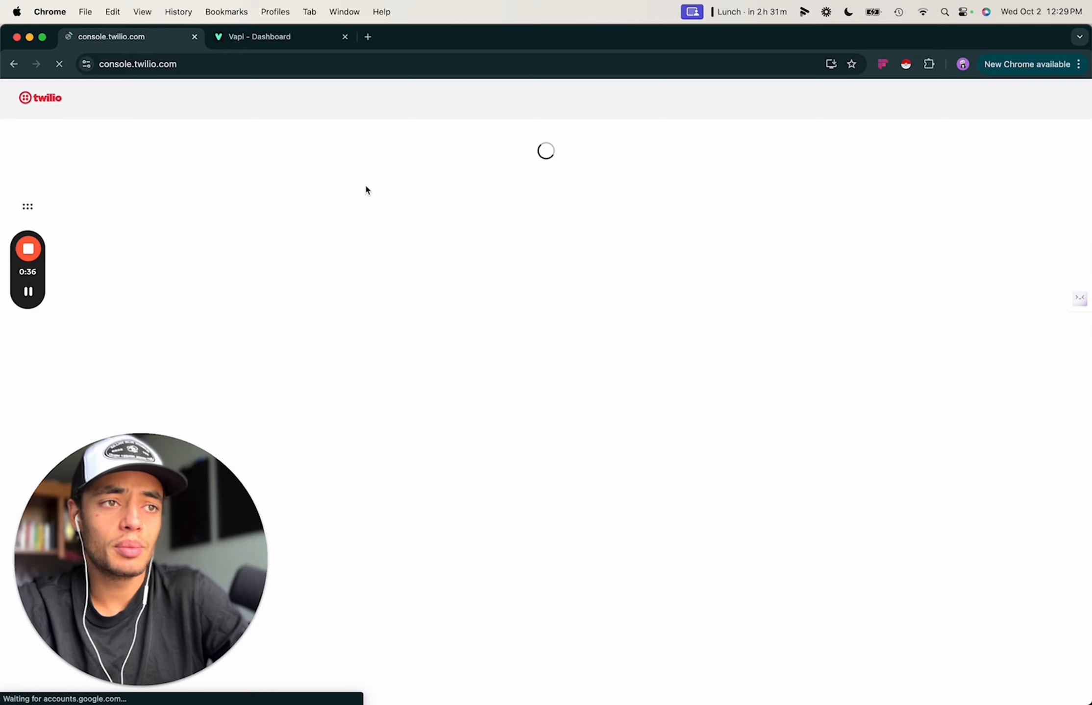
{"action": "left_click_drag", "start_coordinate": [131, 591], "coordinate": [345, 586]}
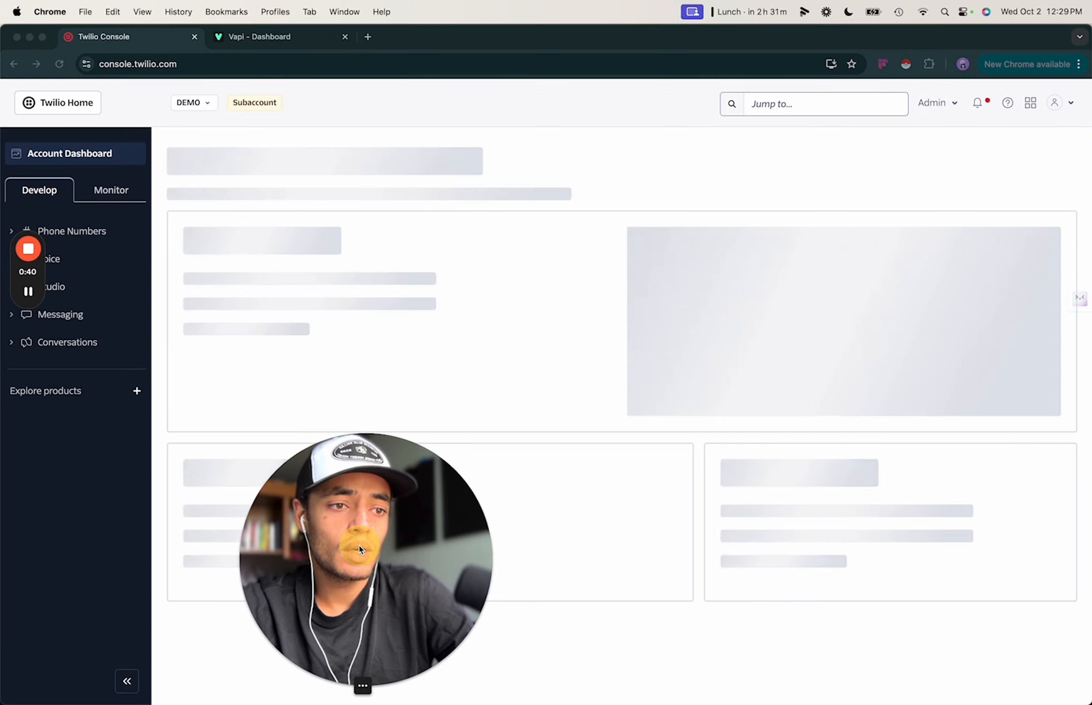
{"action": "left_click_drag", "start_coordinate": [362, 544], "coordinate": [295, 582]}
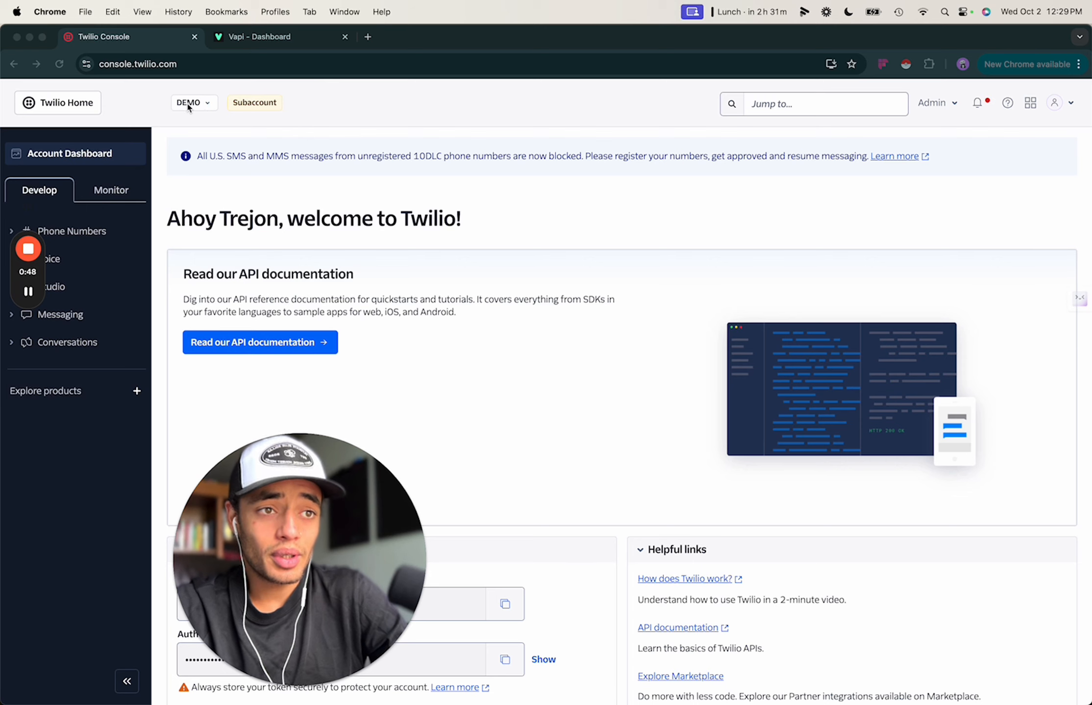
{"action": "left_click", "coordinate": [251, 102]}
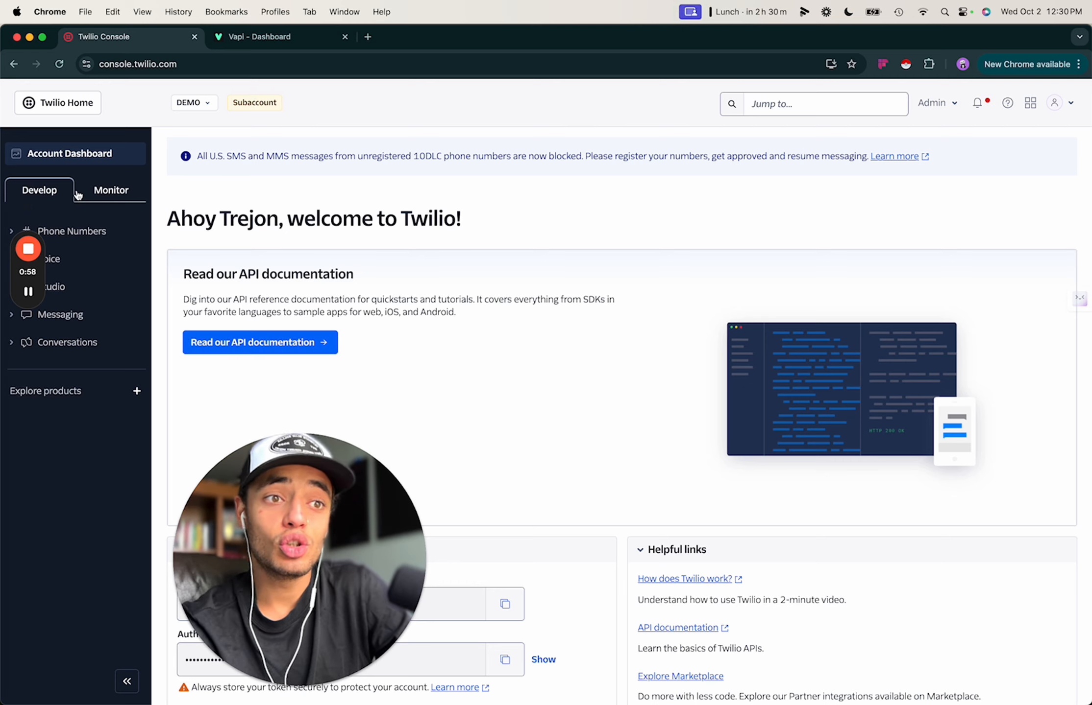
- Open the account's list of active phone numbers in the phone number management section
{"action": "left_click", "coordinate": [72, 232]}
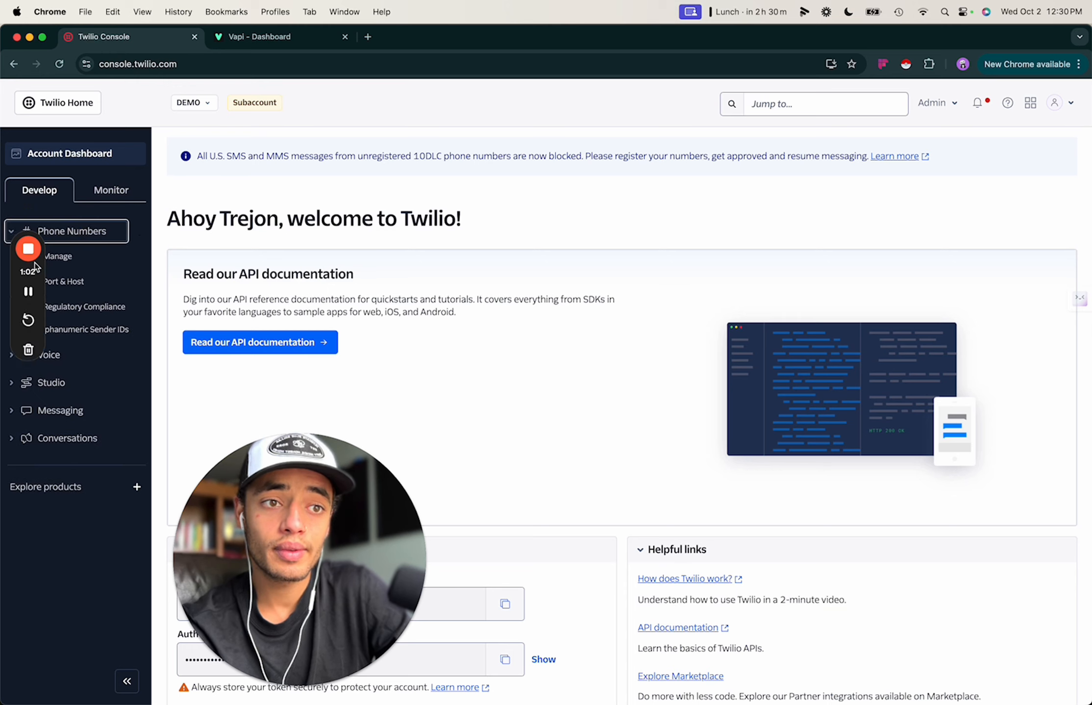
{"action": "left_click", "coordinate": [58, 233]}
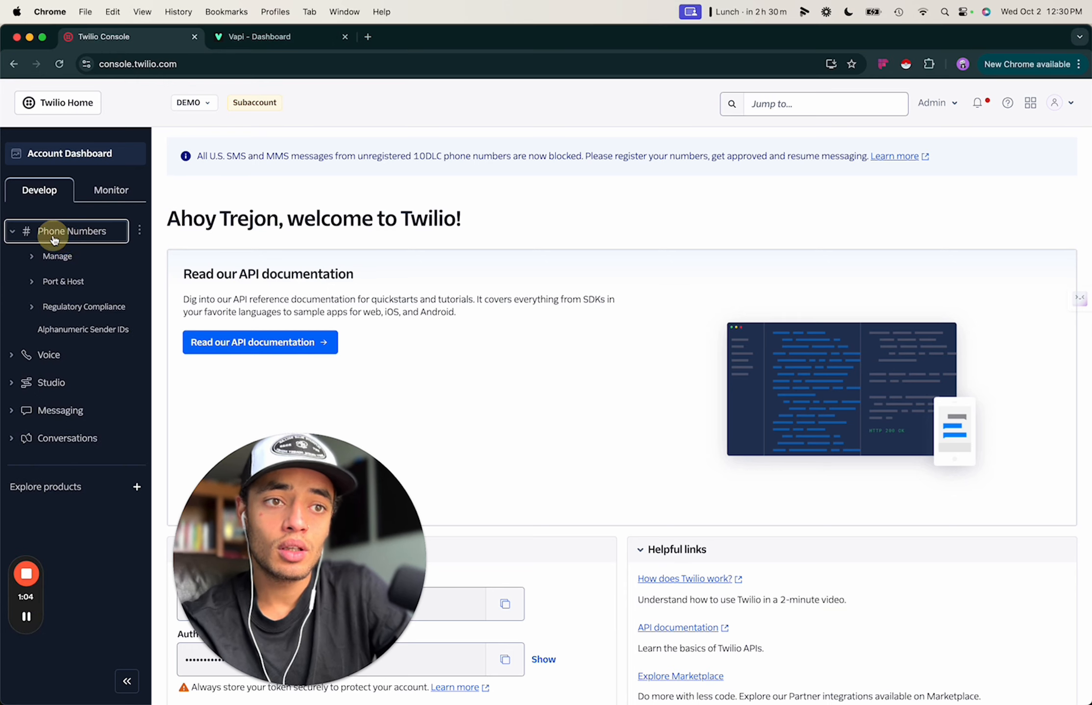
{"action": "left_click", "coordinate": [59, 233]}
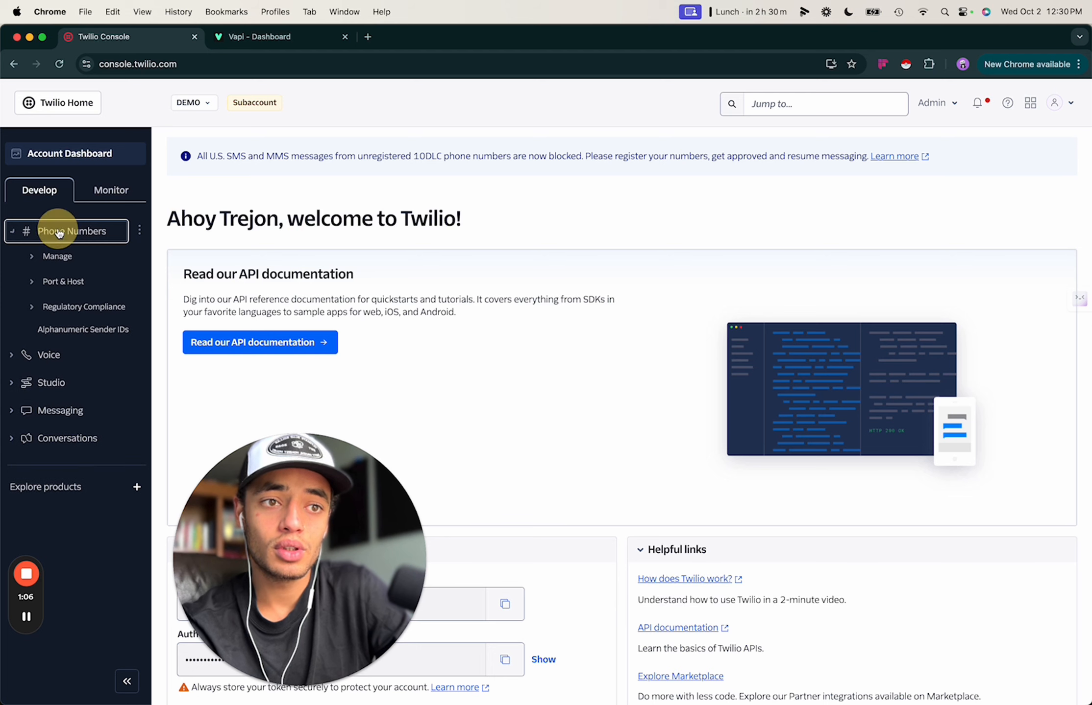
{"action": "left_click", "coordinate": [54, 257]}
{"action": "left_click", "coordinate": [87, 277]}
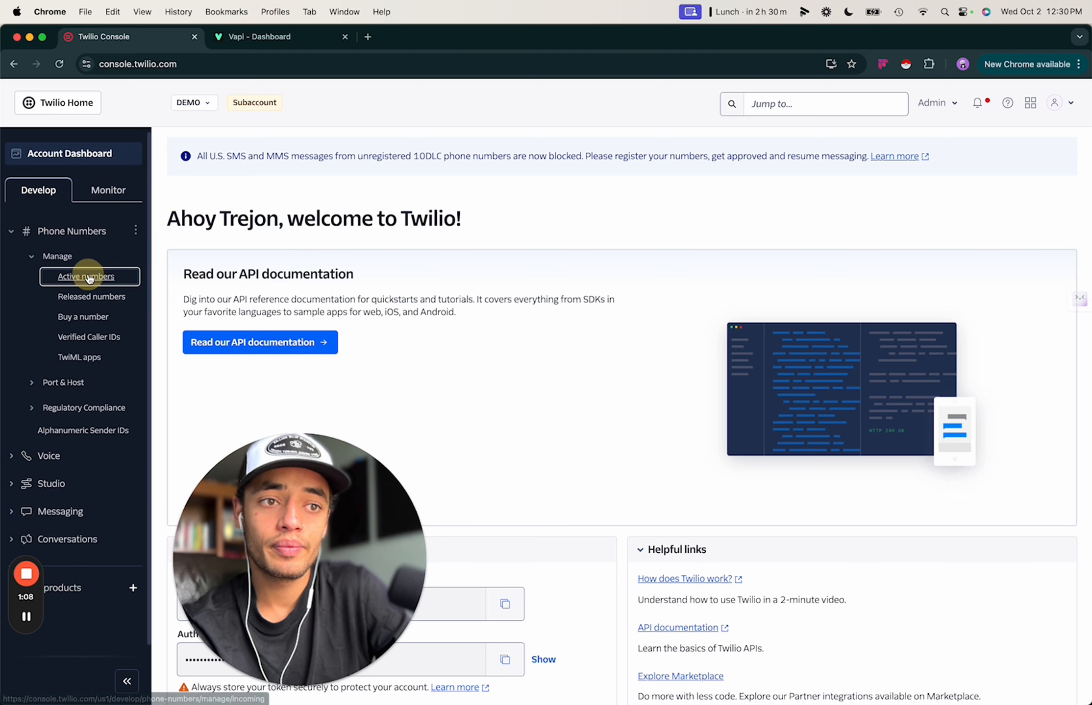
{"action": "left_click", "coordinate": [184, 359]}
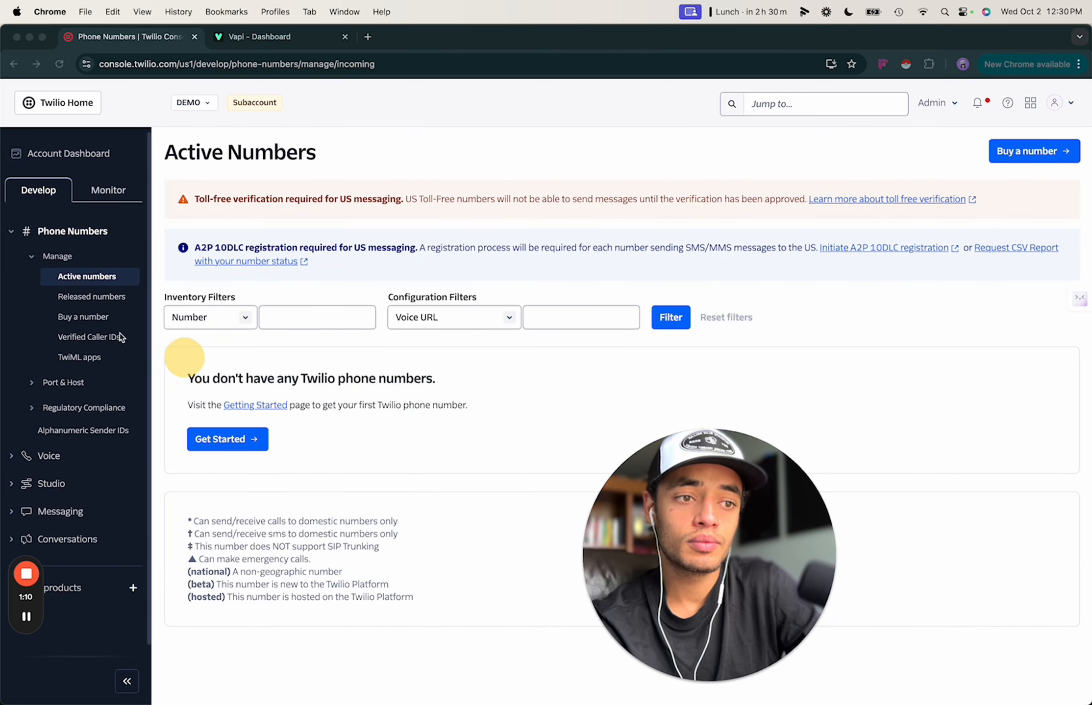
- Open the page for buying a number and browse the available United States numbers
{"action": "left_click", "coordinate": [82, 317]}
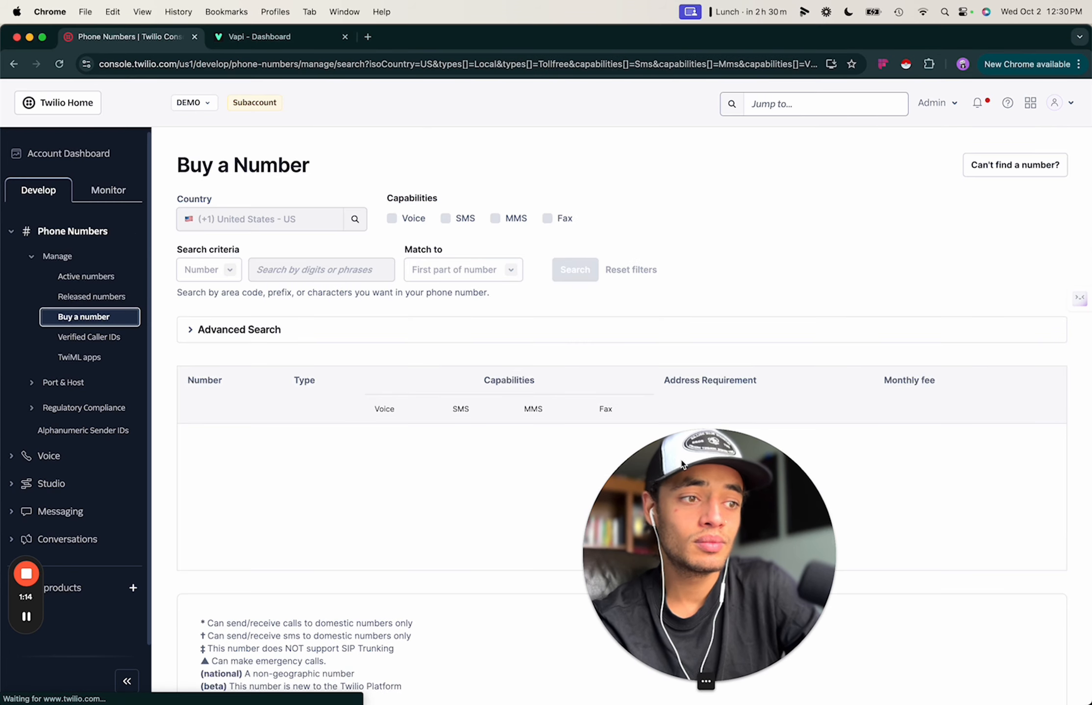
{"action": "left_click_drag", "start_coordinate": [689, 519], "coordinate": [895, 532]}
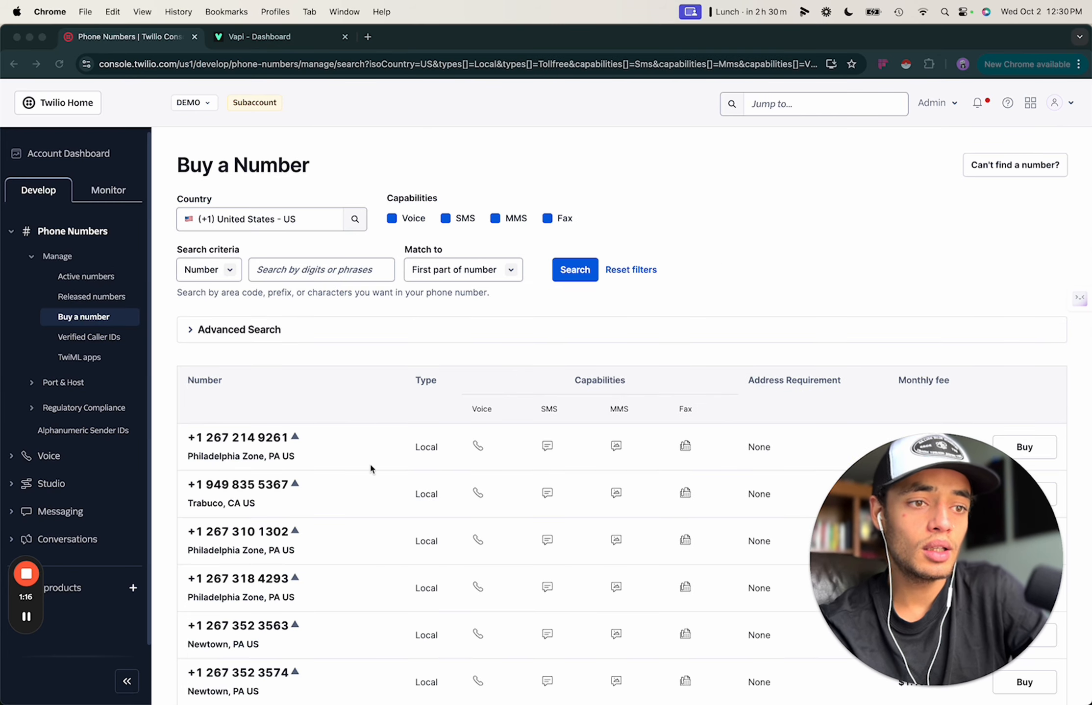
{"action": "scroll", "coordinate": [341, 536], "scroll_direction": "down", "scroll_amount": 10}
{"action": "scroll", "coordinate": [341, 531], "scroll_direction": "down", "scroll_amount": 5}
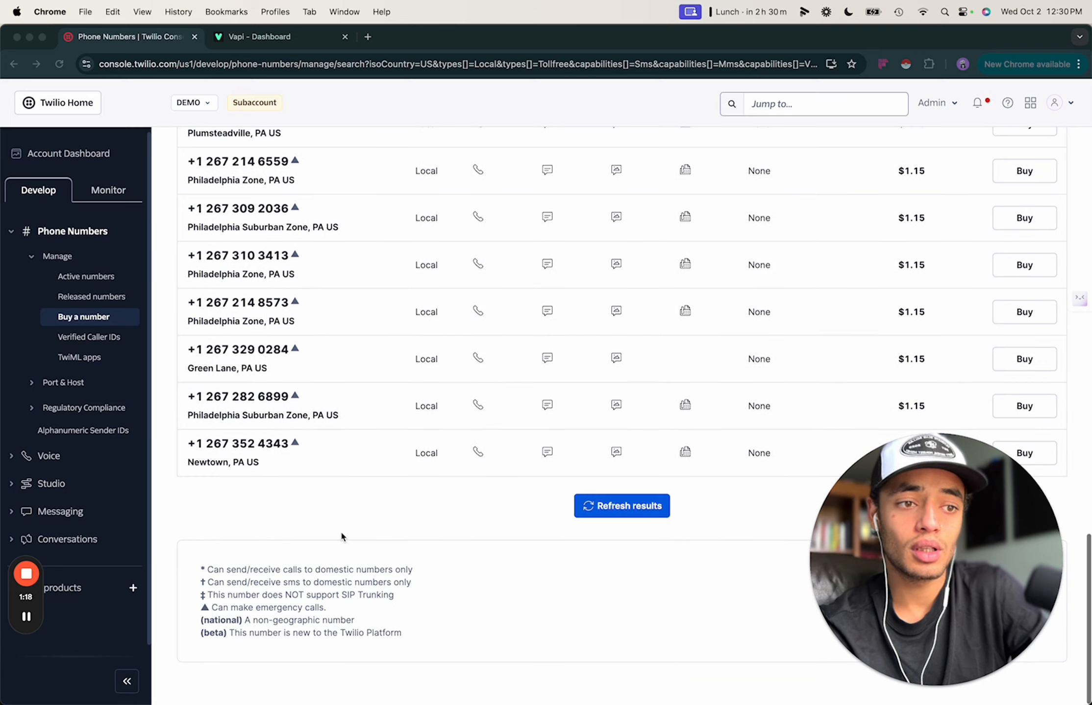
{"action": "scroll", "coordinate": [341, 531], "scroll_direction": "up", "scroll_amount": 15}
- Search for available numbers containing 888 anywhere in the number and review the offers
{"action": "left_click", "coordinate": [349, 276]}
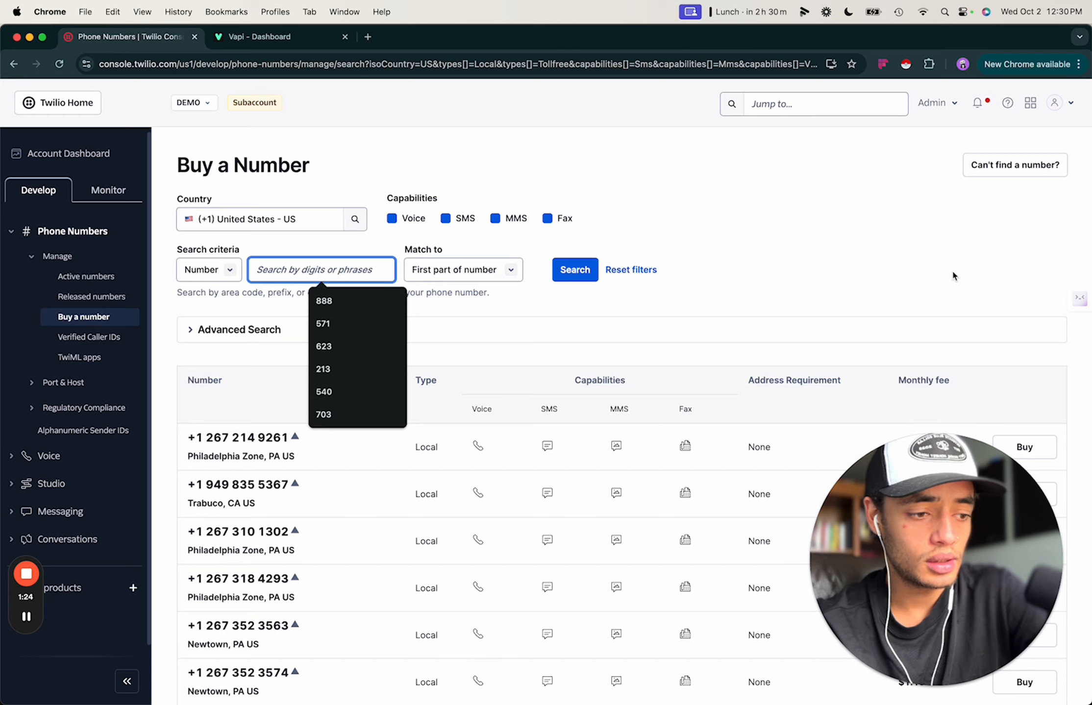
{"action": "type", "text": "888"}
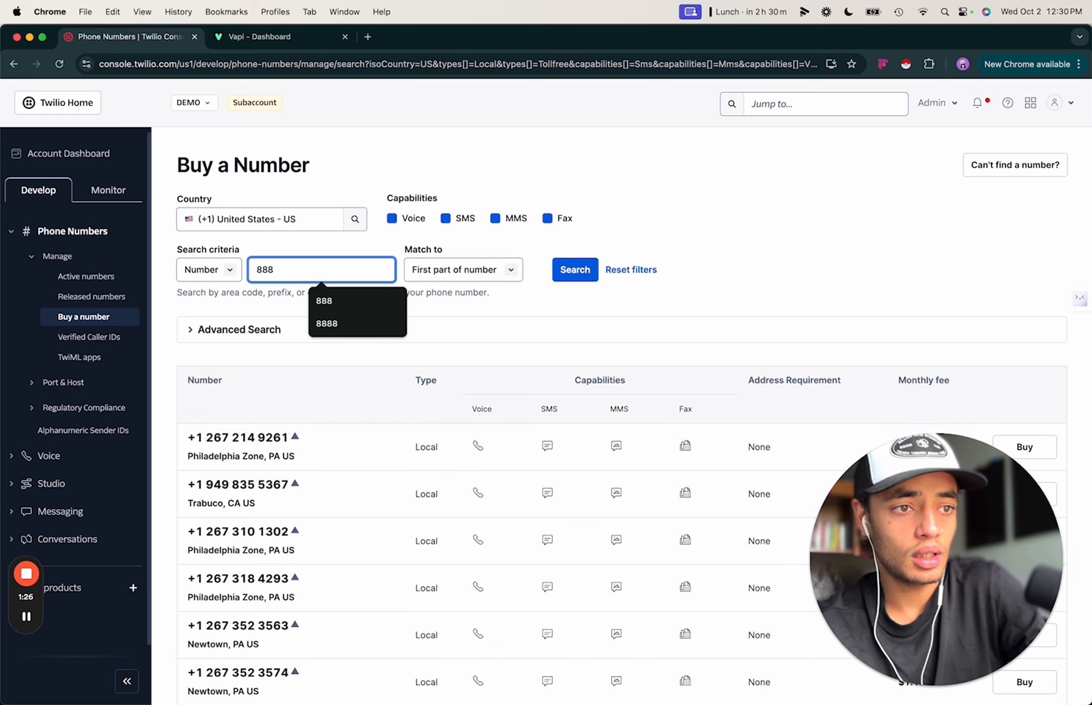
{"action": "left_click", "coordinate": [504, 277]}
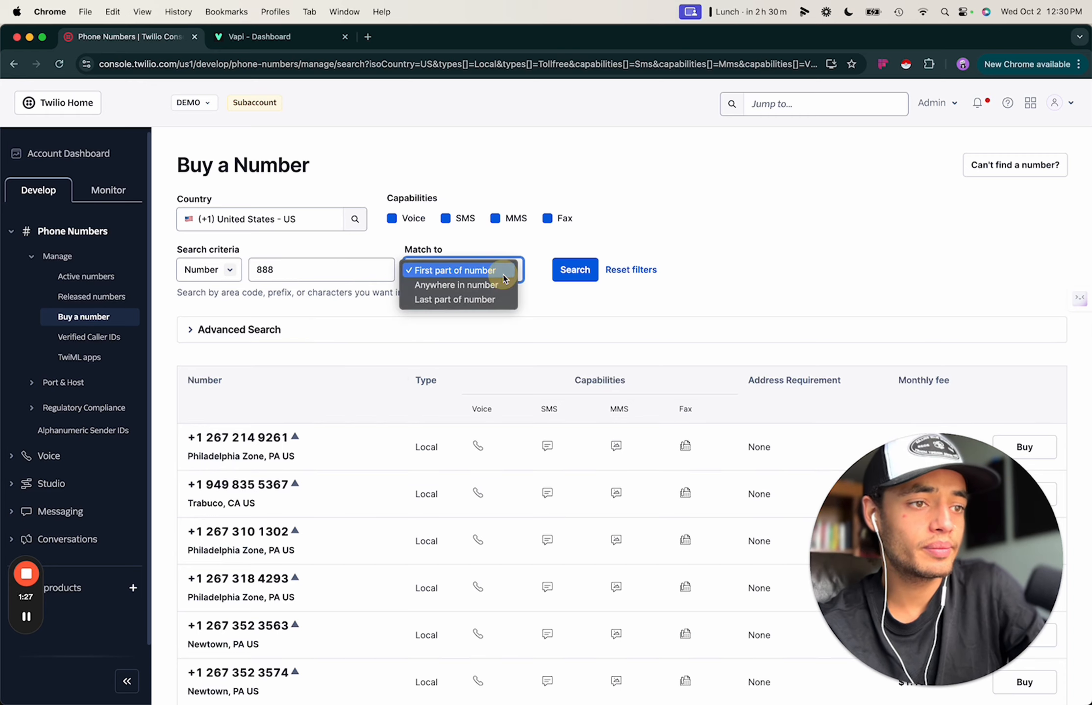
{"action": "left_click", "coordinate": [468, 284]}
{"action": "left_click", "coordinate": [577, 277]}
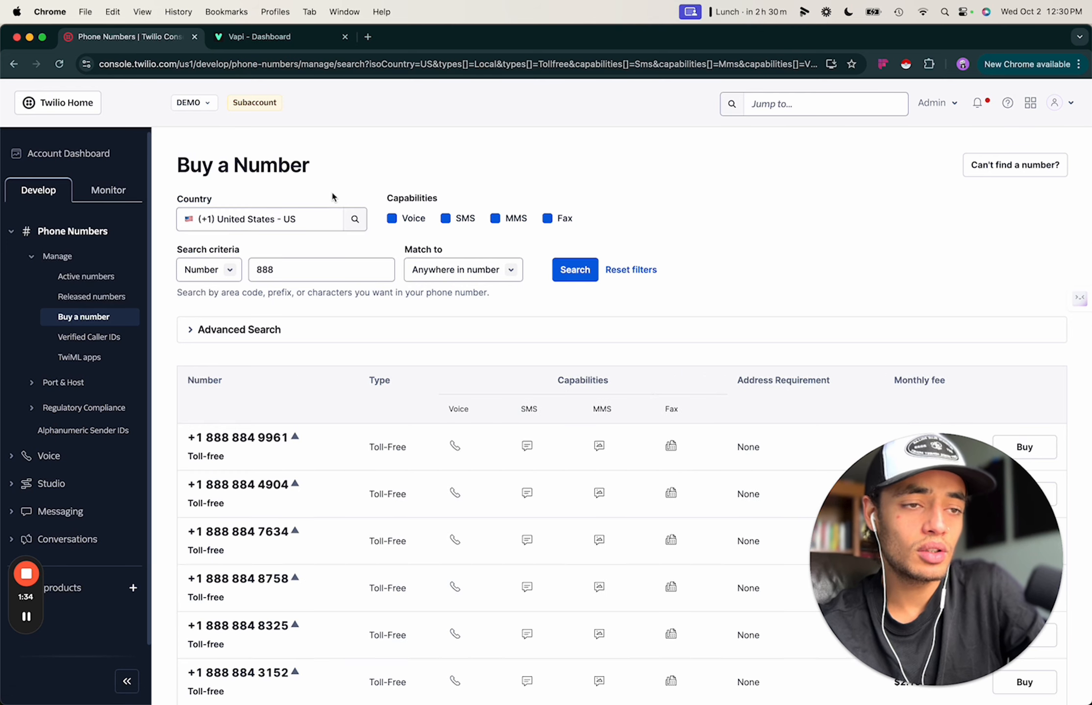
{"action": "left_click", "coordinate": [474, 278]}
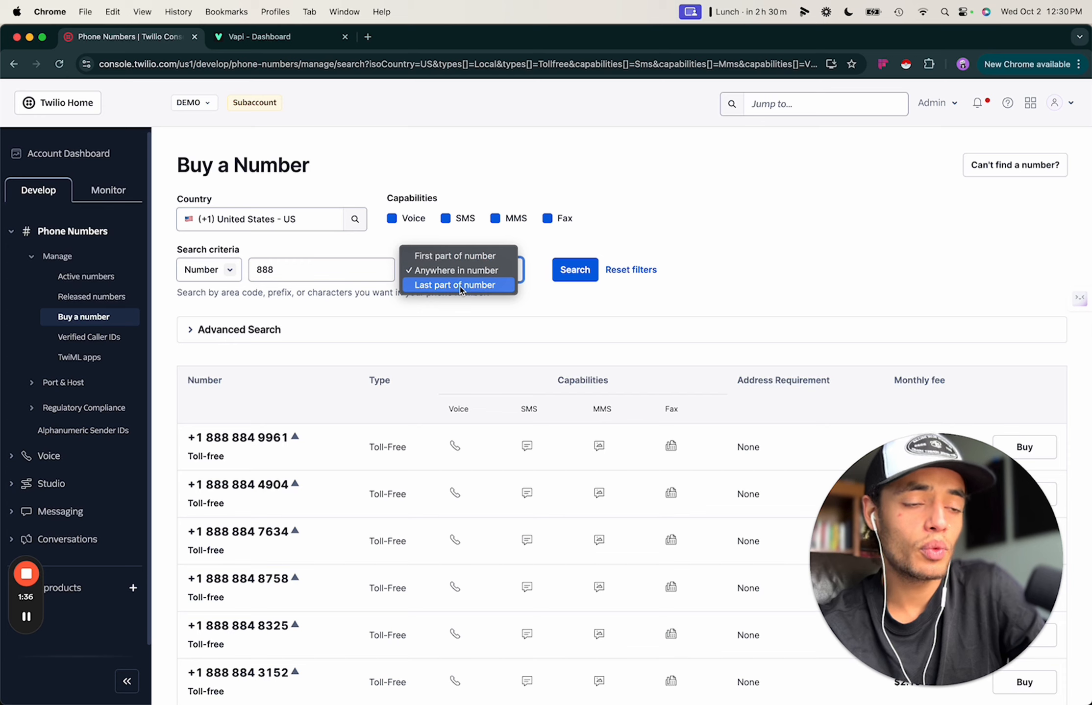
{"action": "left_click", "coordinate": [627, 208]}
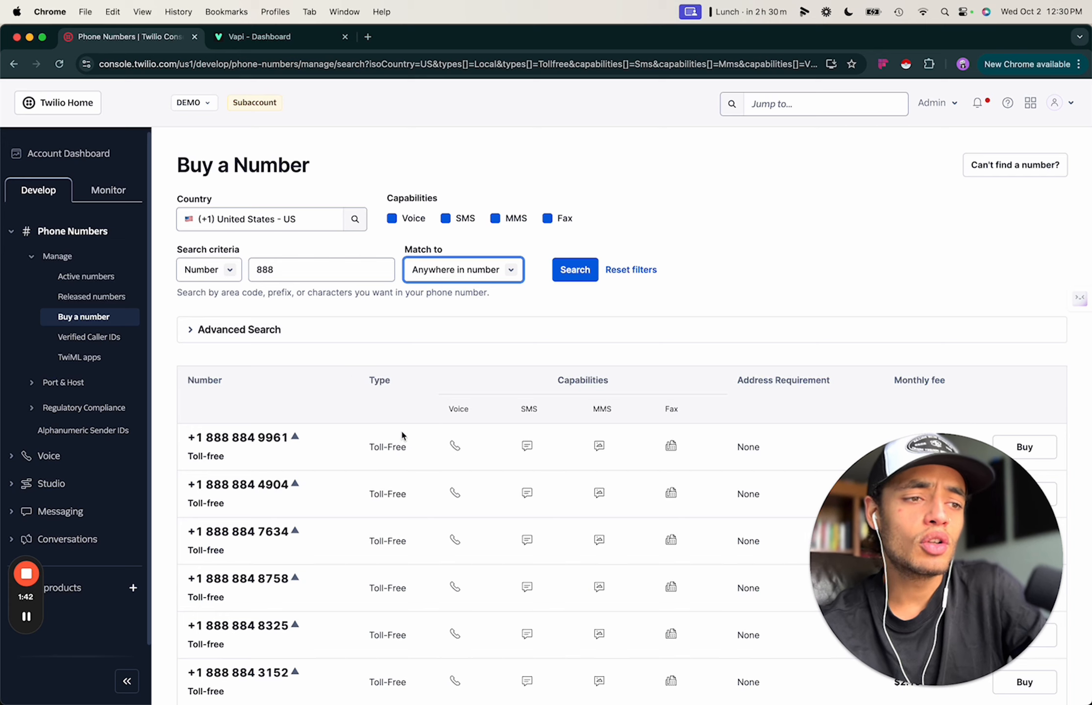
{"action": "scroll", "coordinate": [380, 461], "scroll_direction": "down", "scroll_amount": 1}
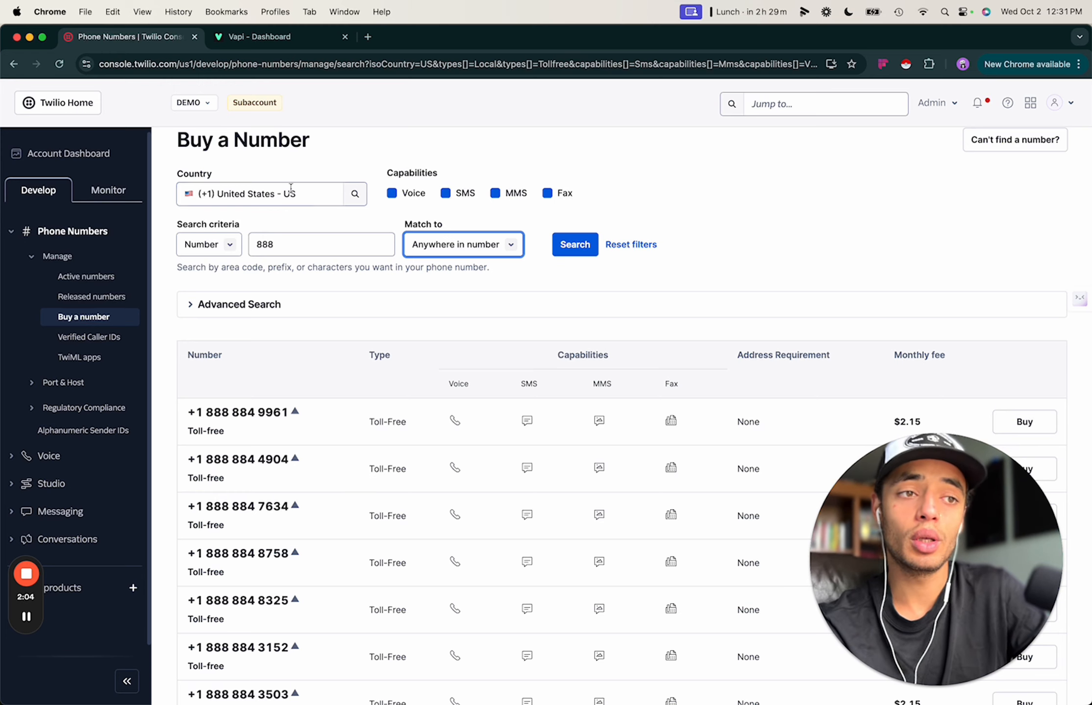
- Search for available numbers with 888 as the last part of the number and browse the list
{"action": "left_click", "coordinate": [465, 254]}
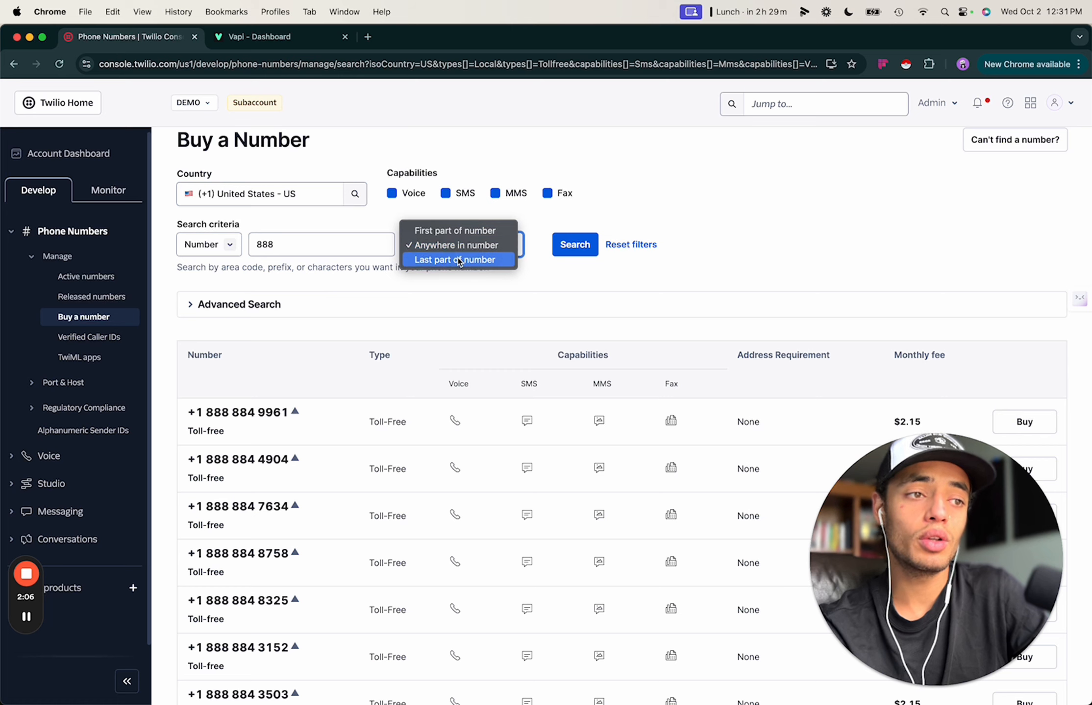
{"action": "left_click", "coordinate": [459, 263]}
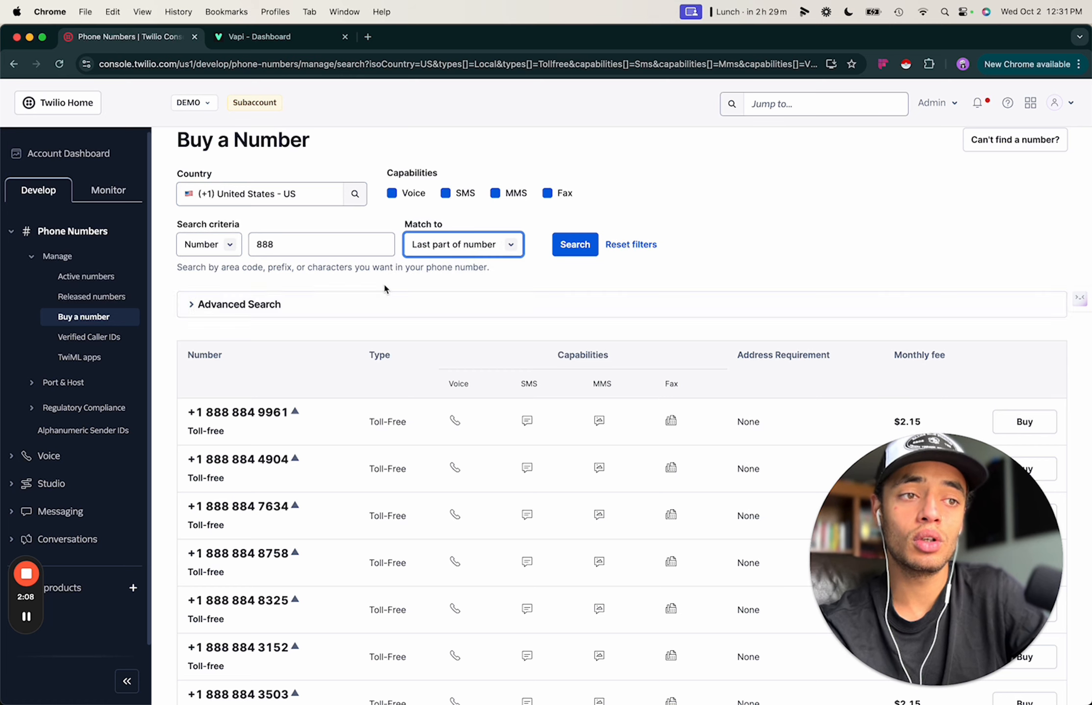
{"action": "left_click", "coordinate": [431, 288]}
{"action": "left_click", "coordinate": [563, 253]}
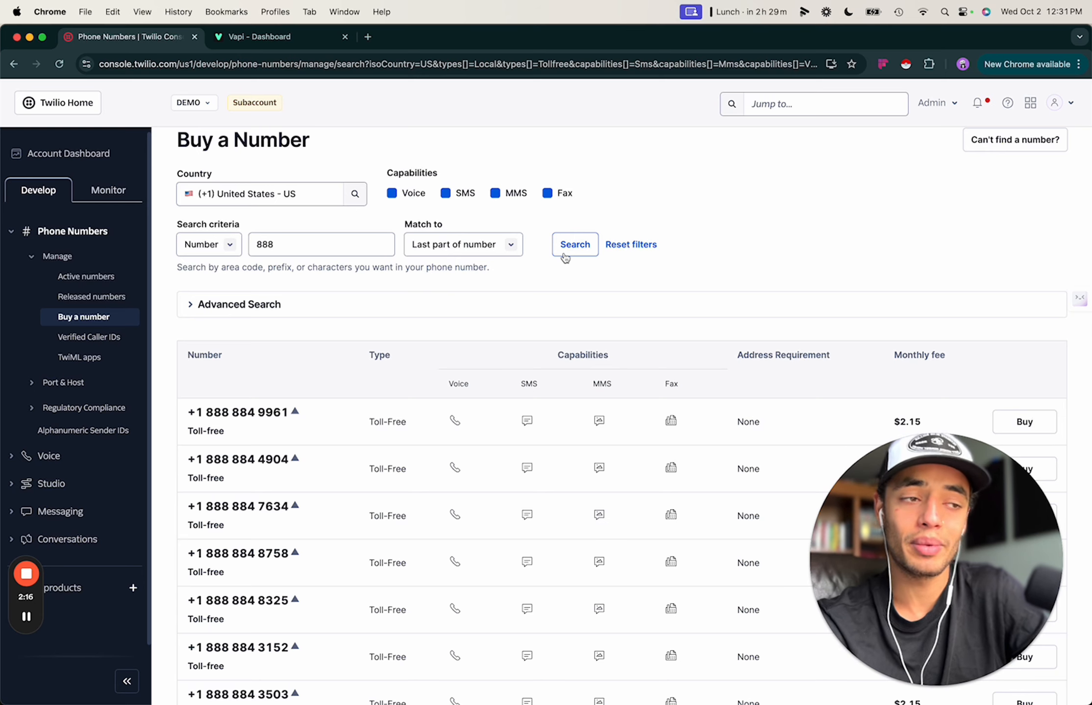
{"action": "left_click", "coordinate": [565, 255]}
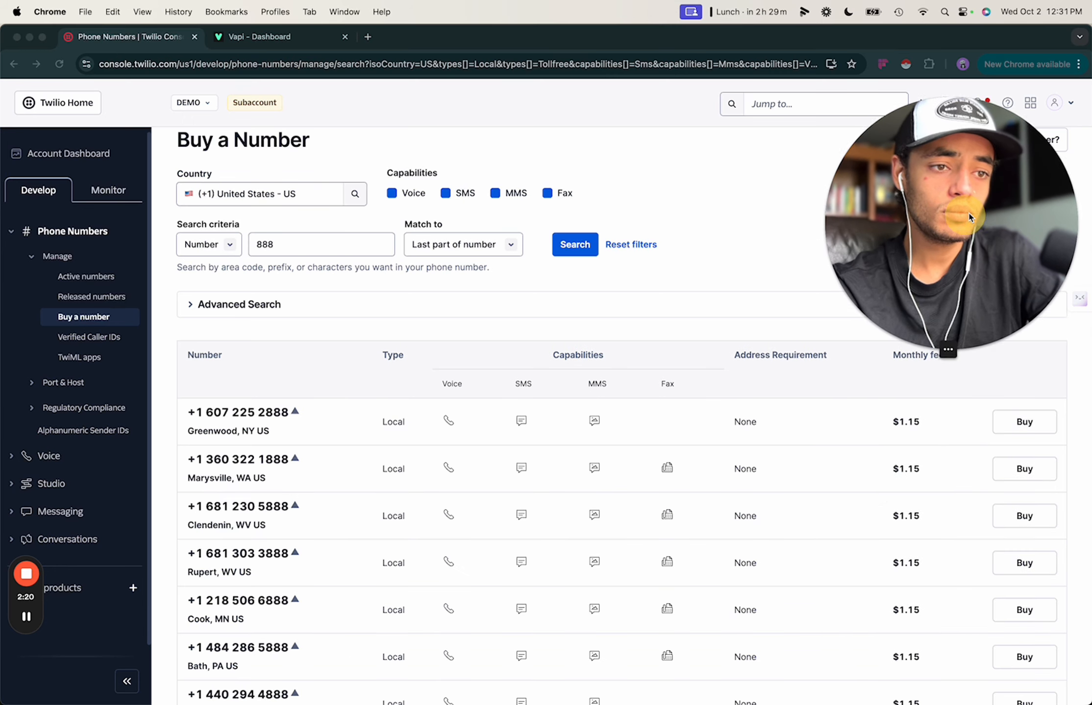
{"action": "scroll", "coordinate": [572, 478], "scroll_direction": "down", "scroll_amount": 5}
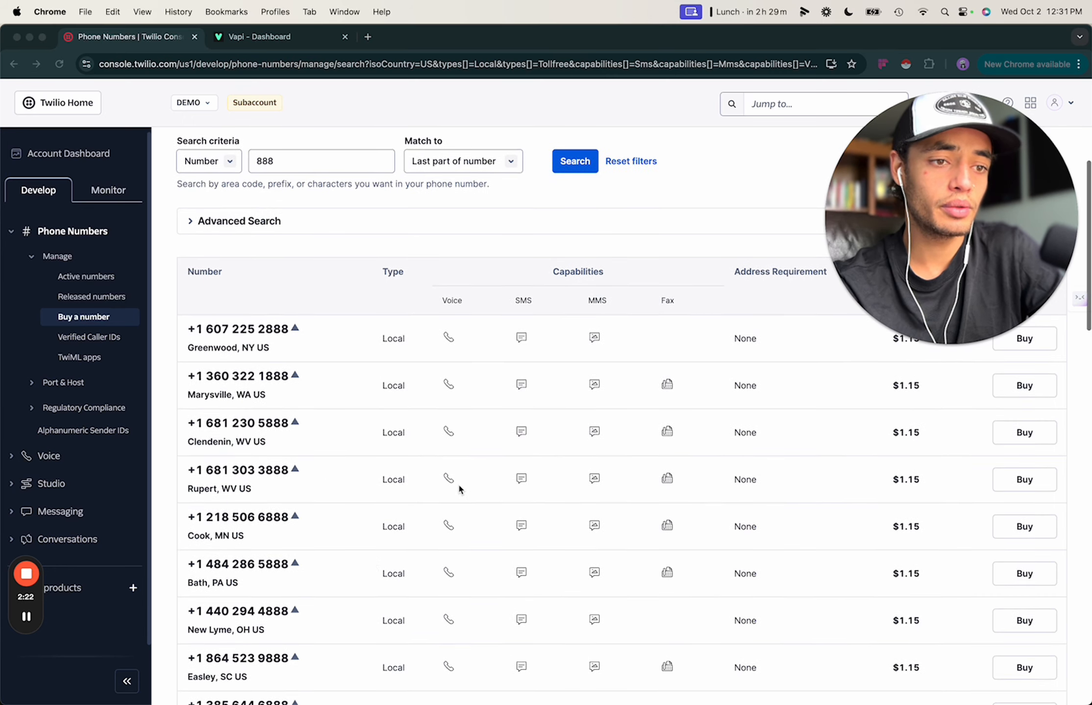
{"action": "scroll", "coordinate": [374, 563], "scroll_direction": "down", "scroll_amount": 5}
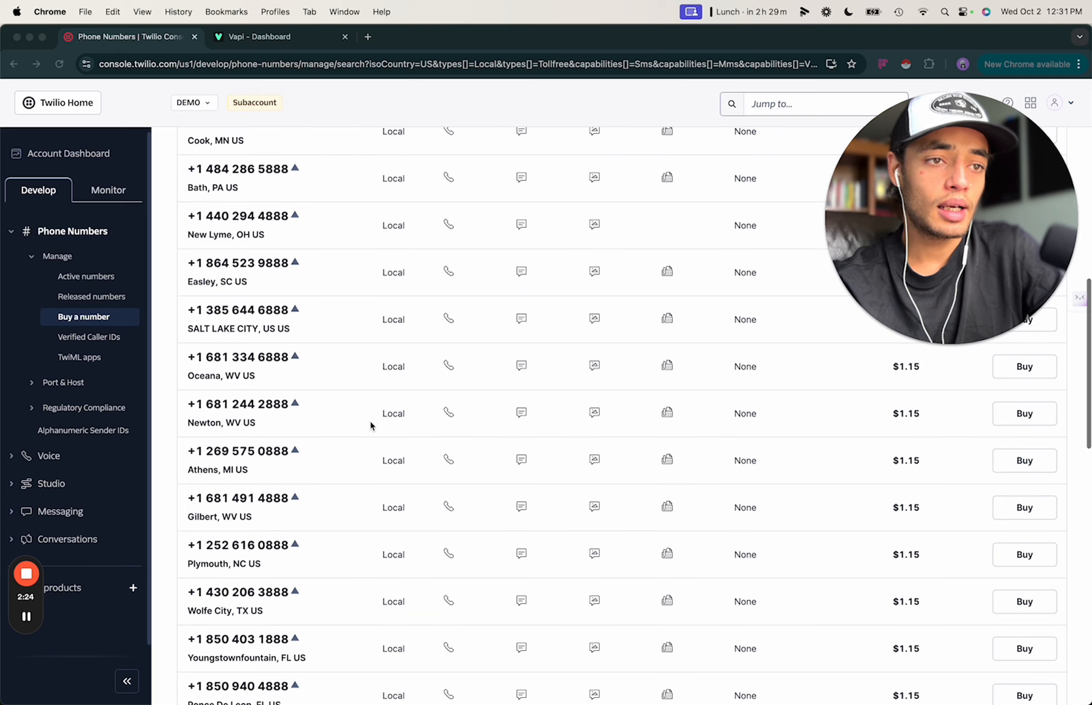
{"action": "scroll", "coordinate": [374, 422], "scroll_direction": "up", "scroll_amount": 10}
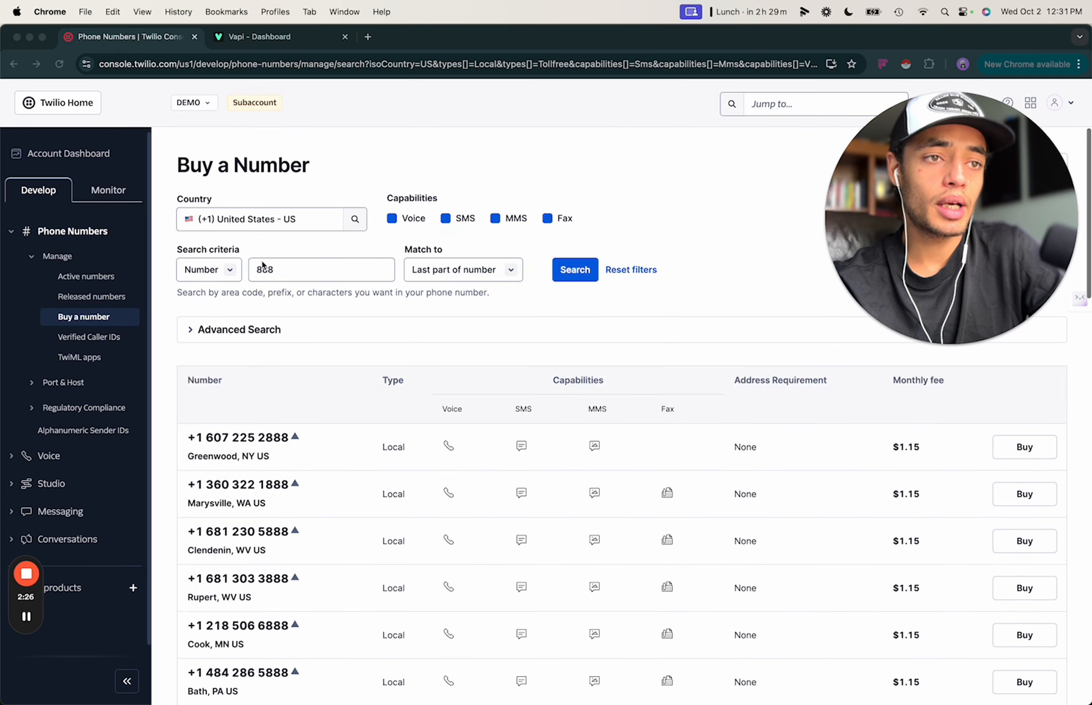
- Search for available numbers that end in 231
{"action": "double_click", "coordinate": [282, 273]}
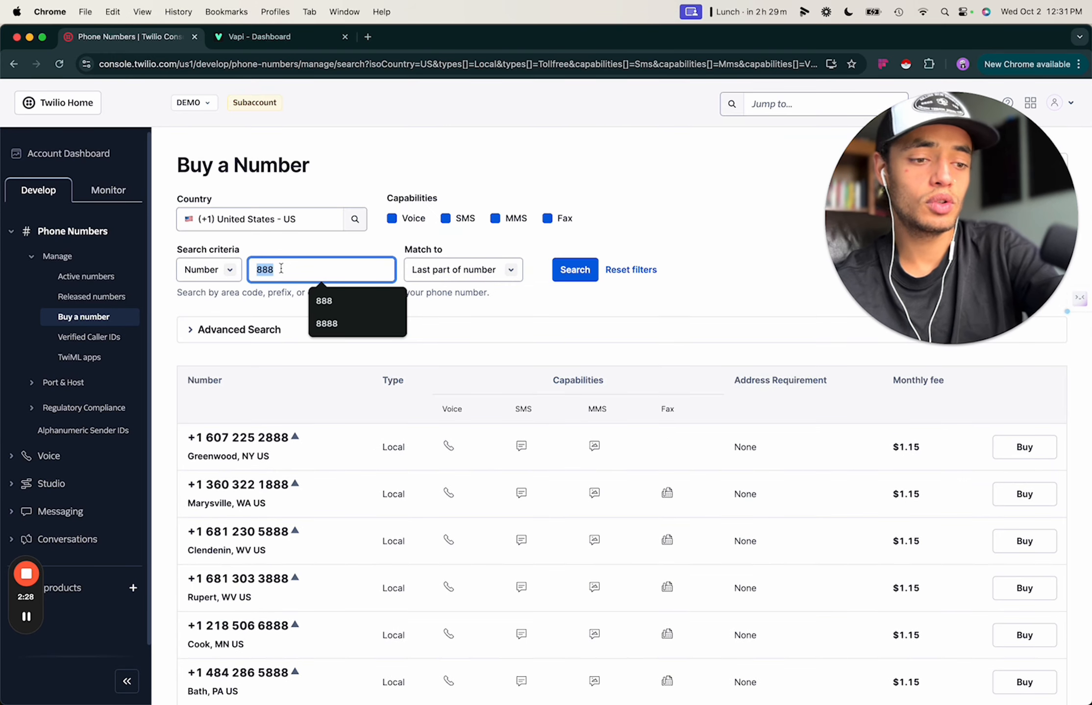
{"action": "type", "text": "231"}
{"action": "left_click", "coordinate": [573, 270]}
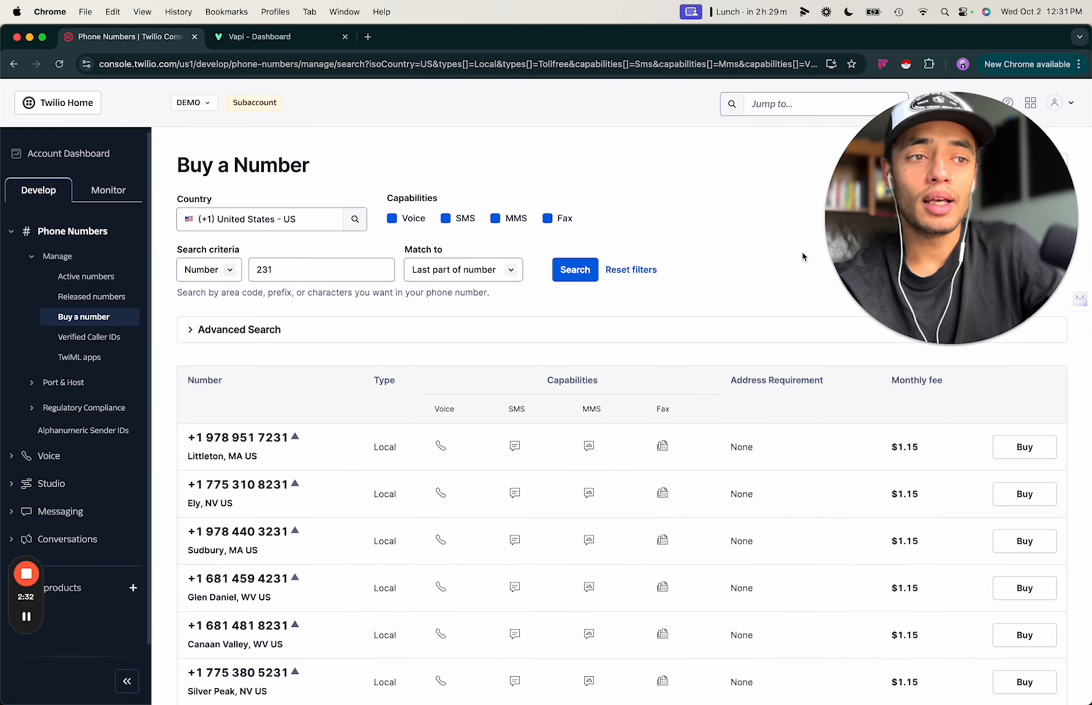
- Match 231 to the first part of the number, rerun the search and browse the list
{"action": "left_click", "coordinate": [458, 270]}
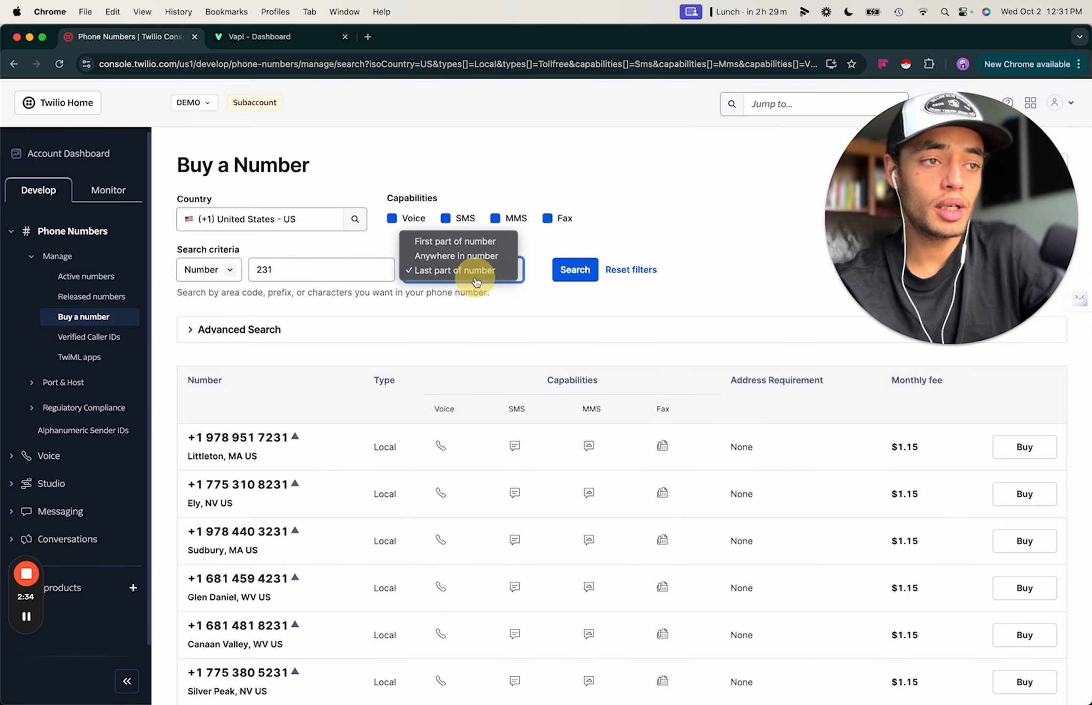
{"action": "left_click", "coordinate": [441, 241]}
{"action": "left_click", "coordinate": [574, 269]}
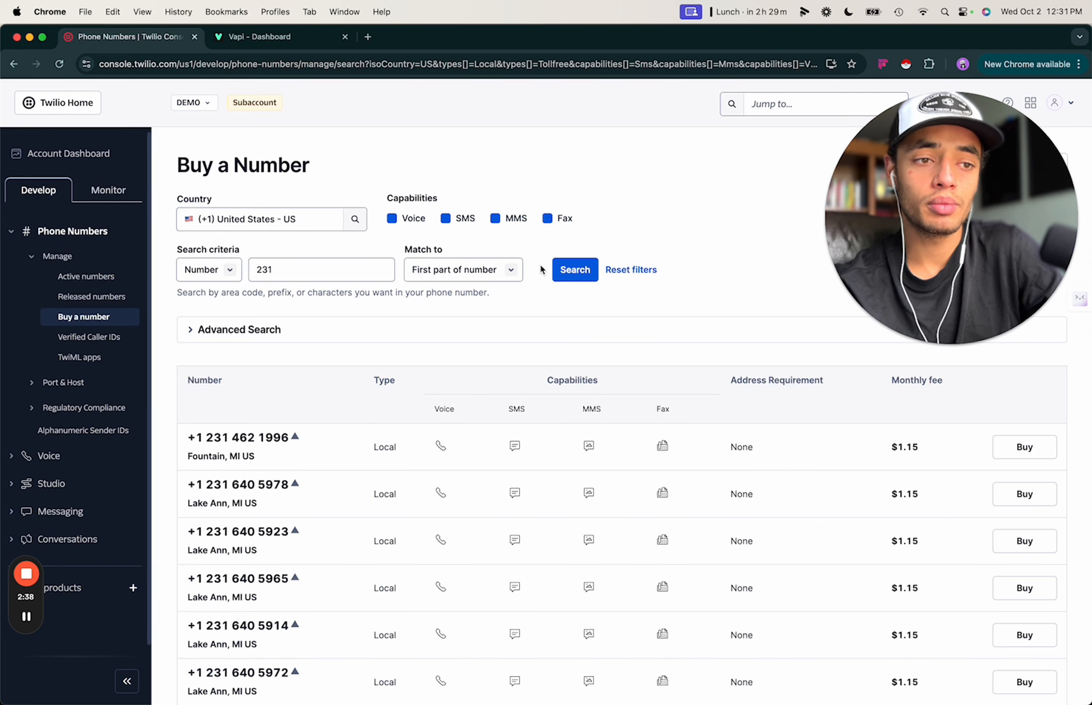
{"action": "scroll", "coordinate": [515, 394], "scroll_direction": "down", "scroll_amount": 7}
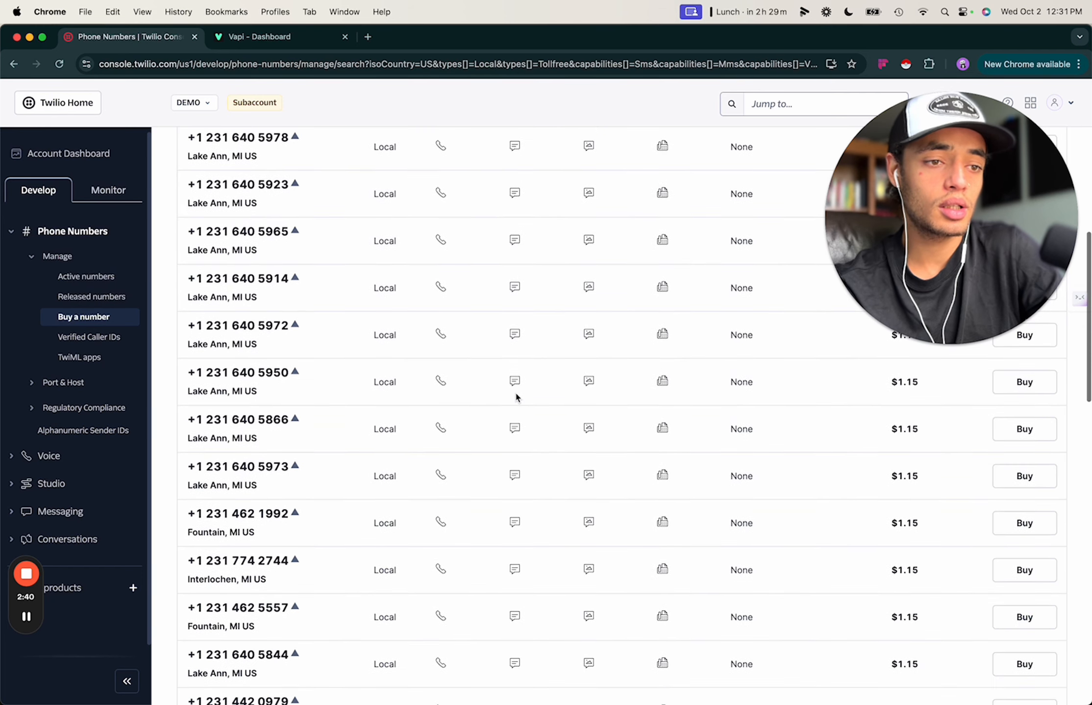
{"action": "scroll", "coordinate": [437, 377], "scroll_direction": "up", "scroll_amount": 7}
- Search for available numbers starting with area code 213 and browse the offers
{"action": "left_click", "coordinate": [318, 269]}
{"action": "type", "text": "213"}
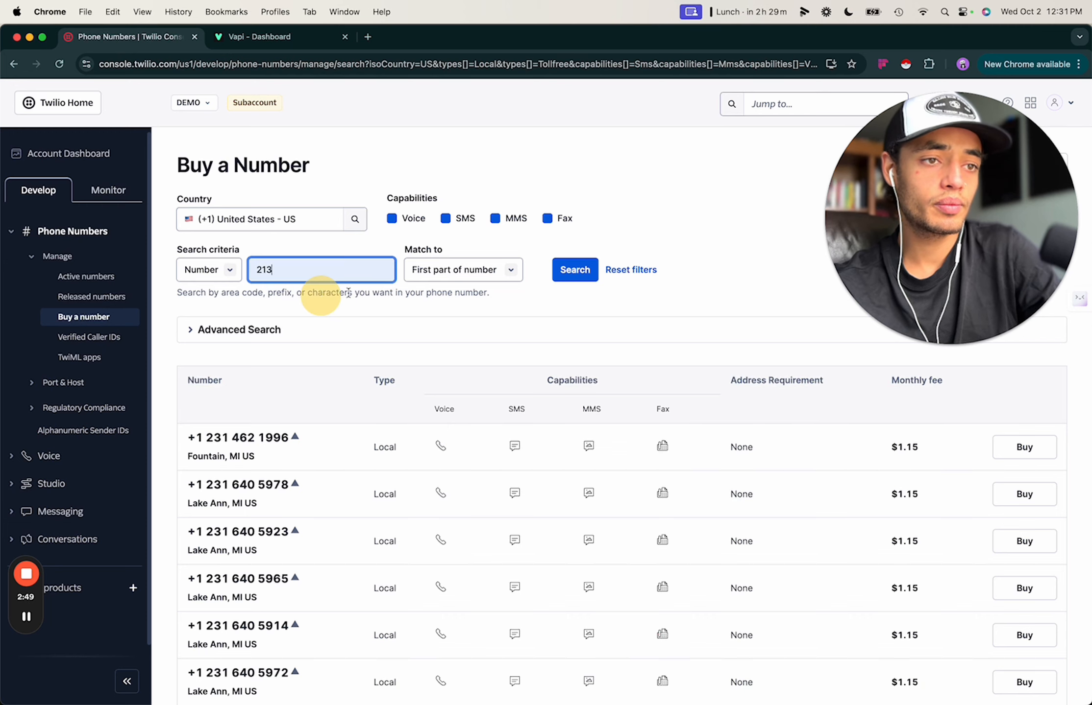
{"action": "left_click", "coordinate": [573, 269]}
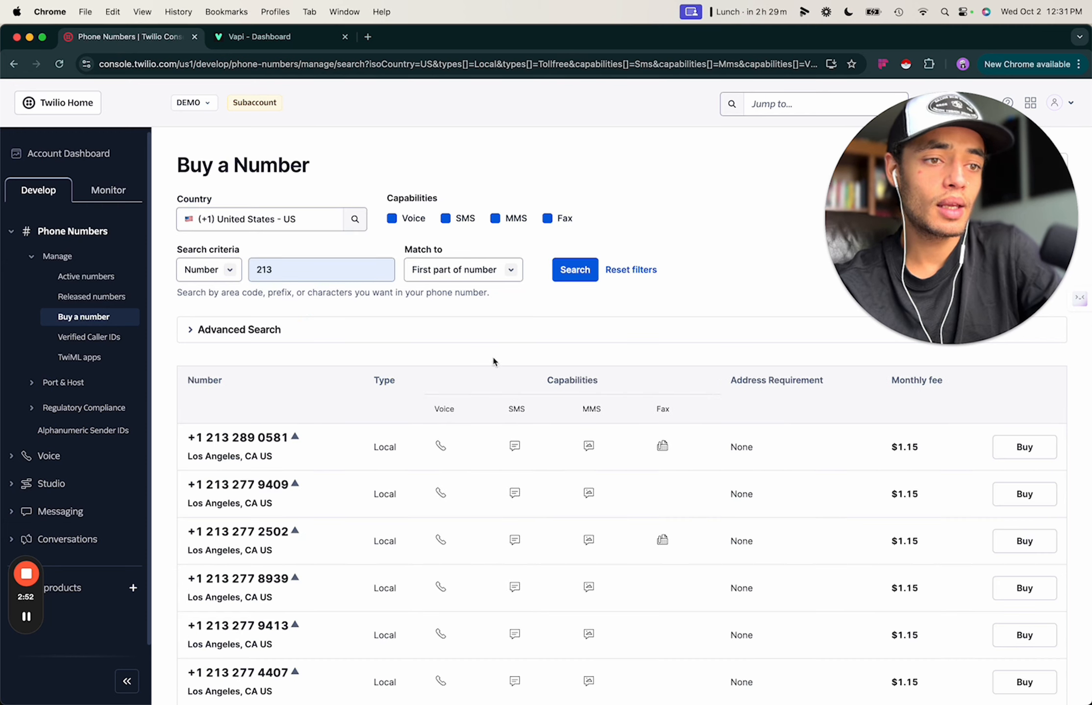
{"action": "scroll", "coordinate": [406, 472], "scroll_direction": "down", "scroll_amount": 5}
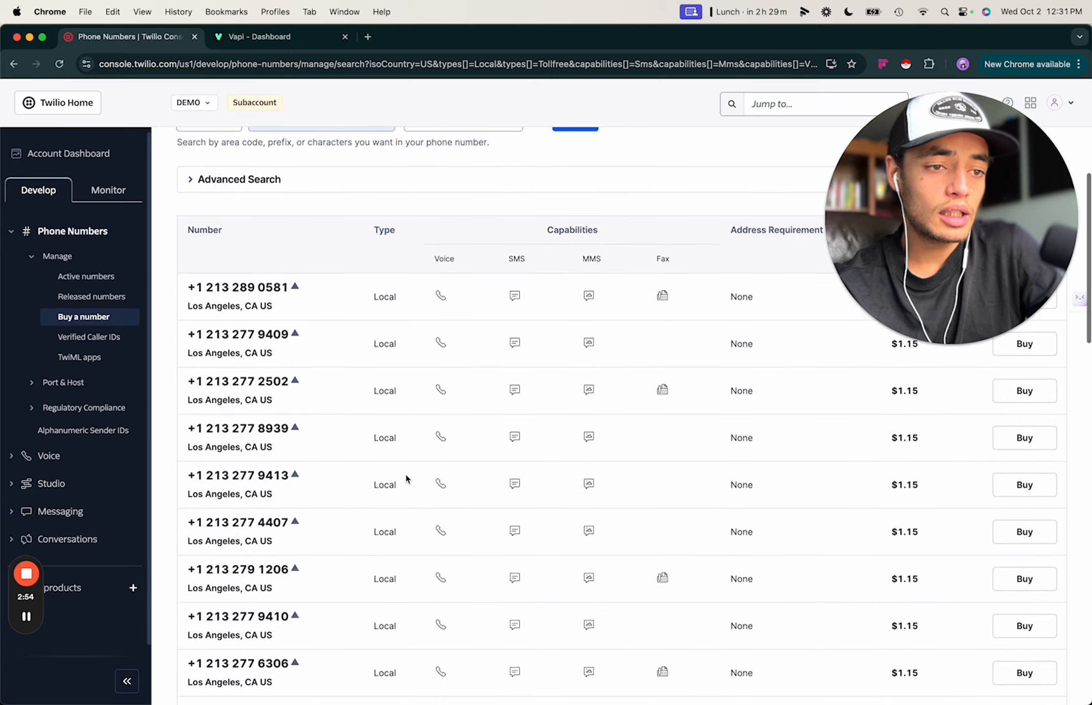
{"action": "scroll", "coordinate": [405, 478], "scroll_direction": "down", "scroll_amount": 1}
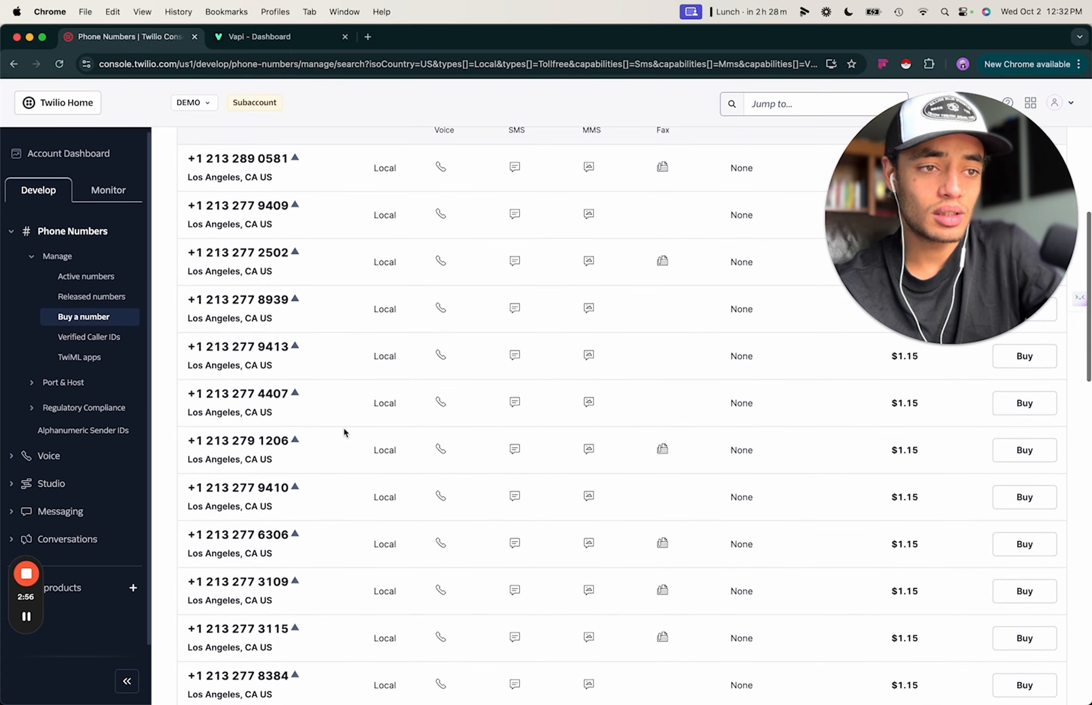
{"action": "scroll", "coordinate": [340, 401], "scroll_direction": "down", "scroll_amount": 3}
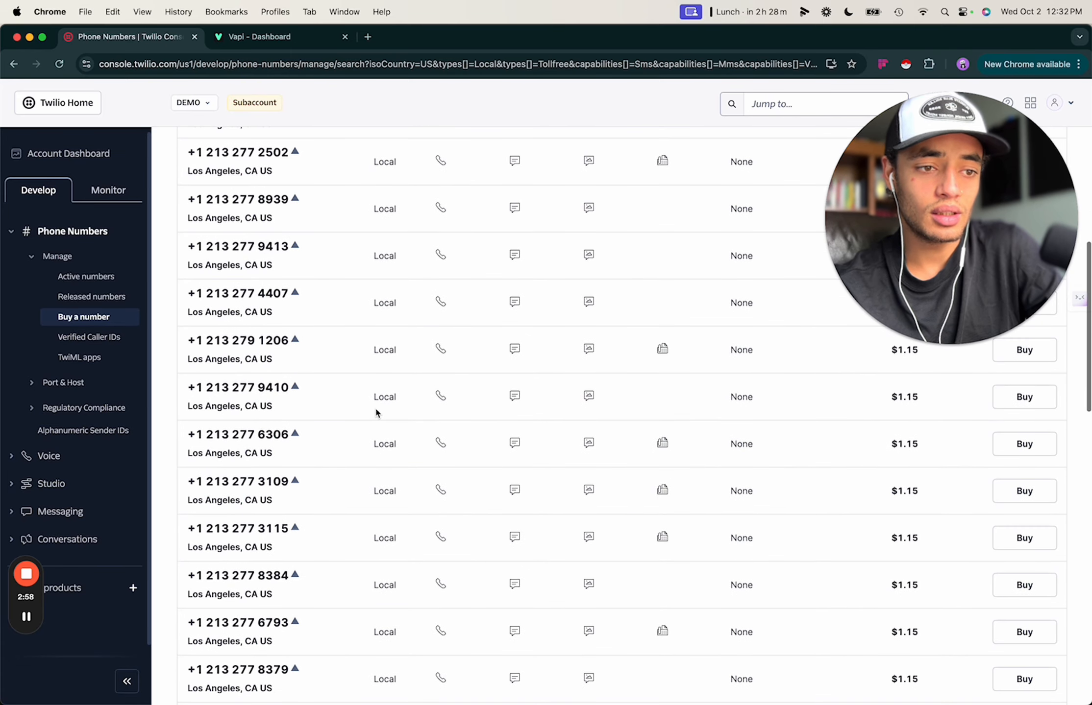
- Choose a local Los Angeles 213 number with voice, SMS, MMS and fax capabilities and open its purchase review
{"action": "scroll", "coordinate": [376, 413], "scroll_direction": "down", "scroll_amount": 2}
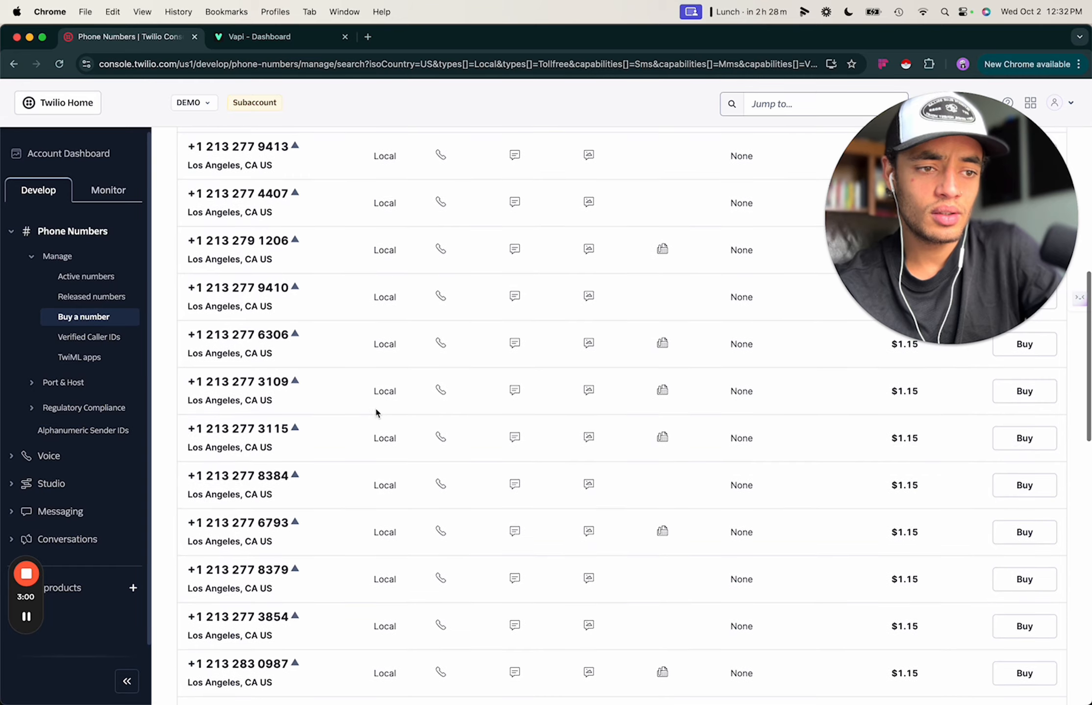
{"action": "scroll", "coordinate": [375, 413], "scroll_direction": "down", "scroll_amount": 1}
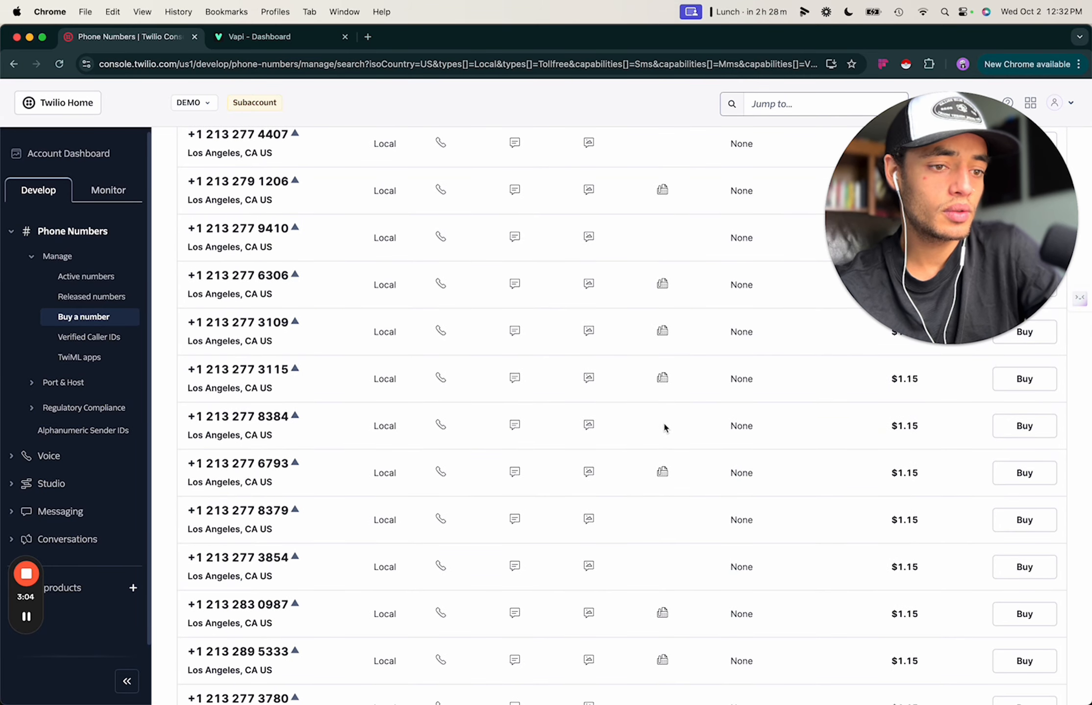
{"action": "scroll", "coordinate": [425, 585], "scroll_direction": "down", "scroll_amount": 2}
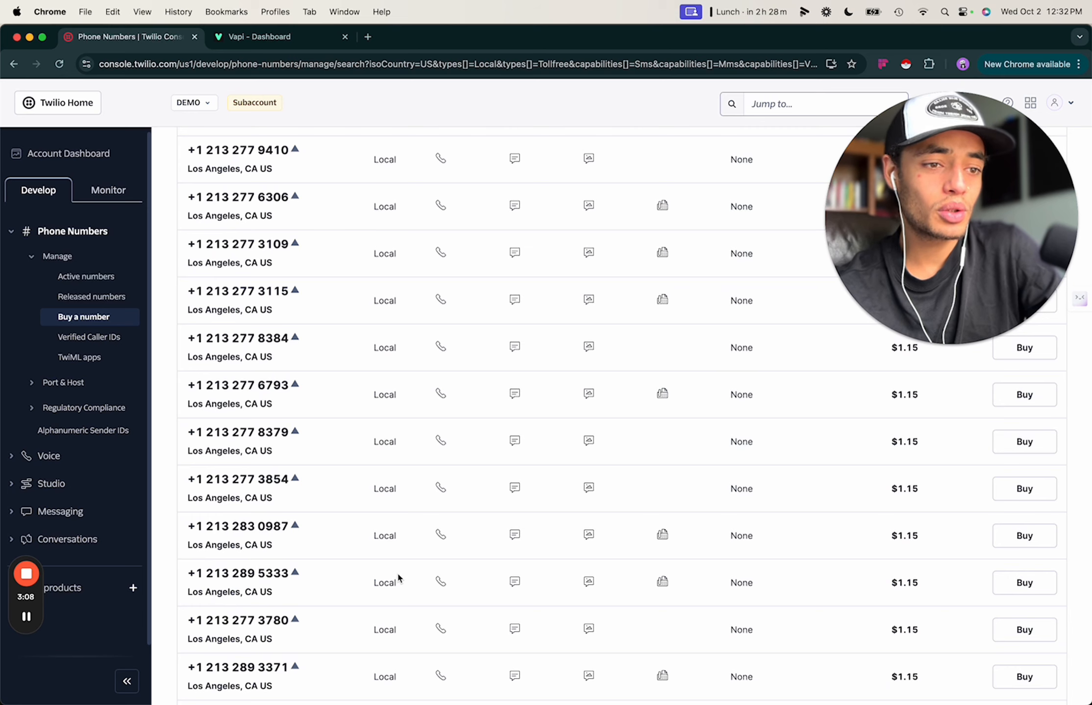
{"action": "left_click", "coordinate": [1021, 586]}
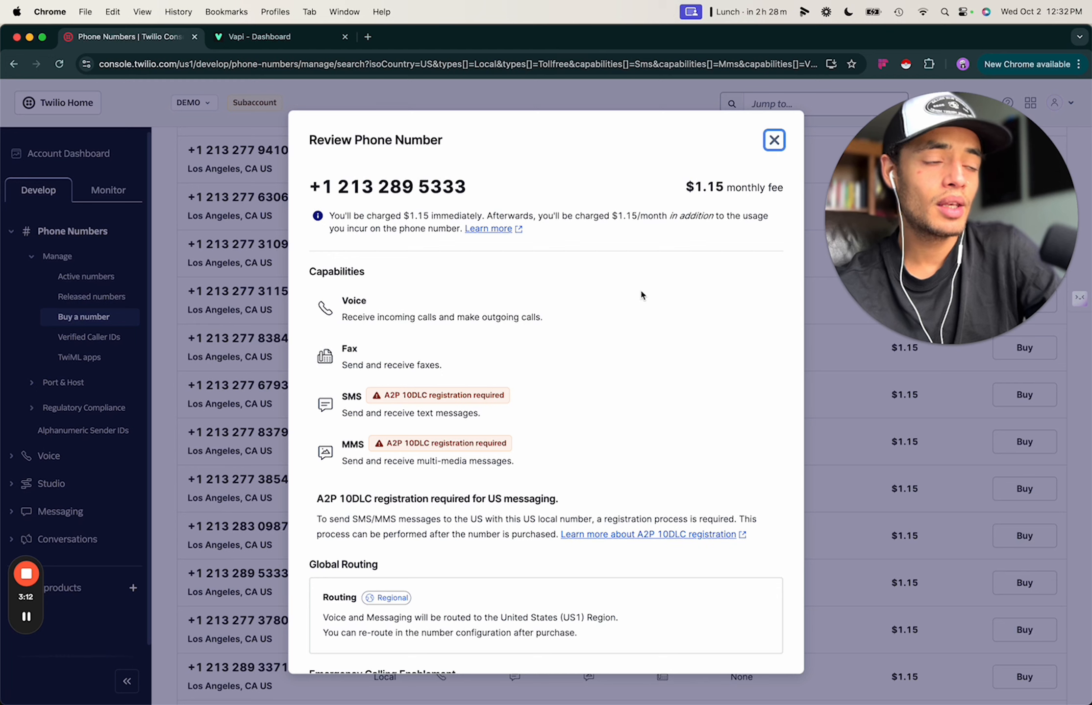
- Review the number's capabilities and A2P 10DLC notice, accept the emergency calling terms and conditions, and buy the number
{"action": "scroll", "coordinate": [561, 485], "scroll_direction": "down", "scroll_amount": 1}
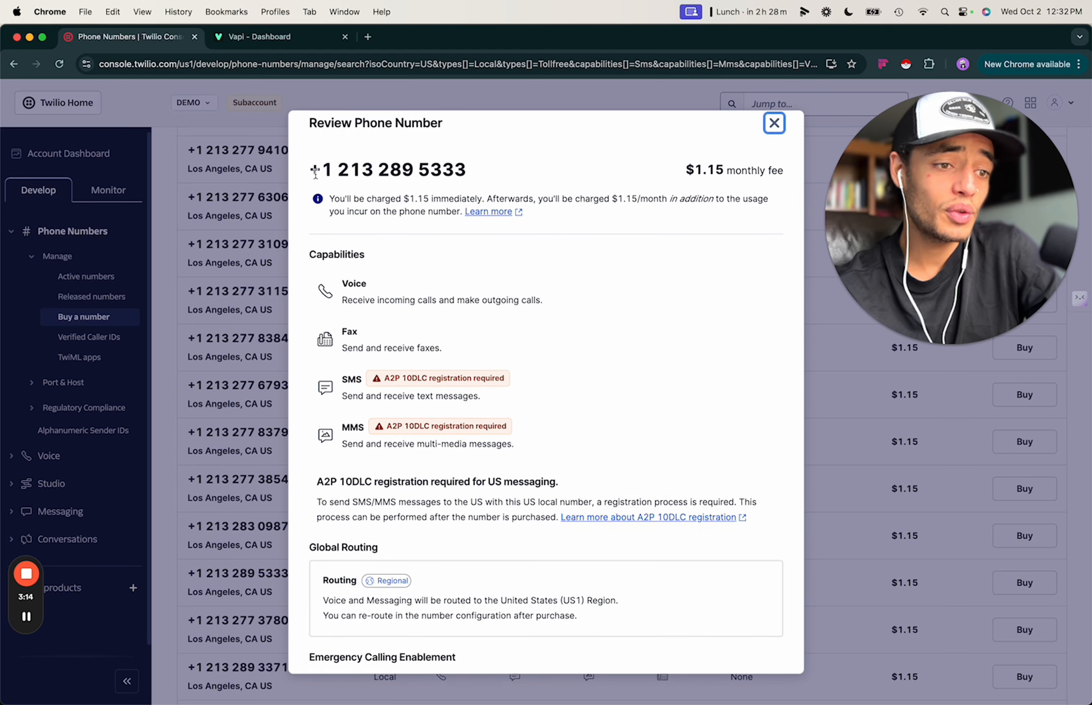
{"action": "scroll", "coordinate": [600, 477], "scroll_direction": "down", "scroll_amount": 4}
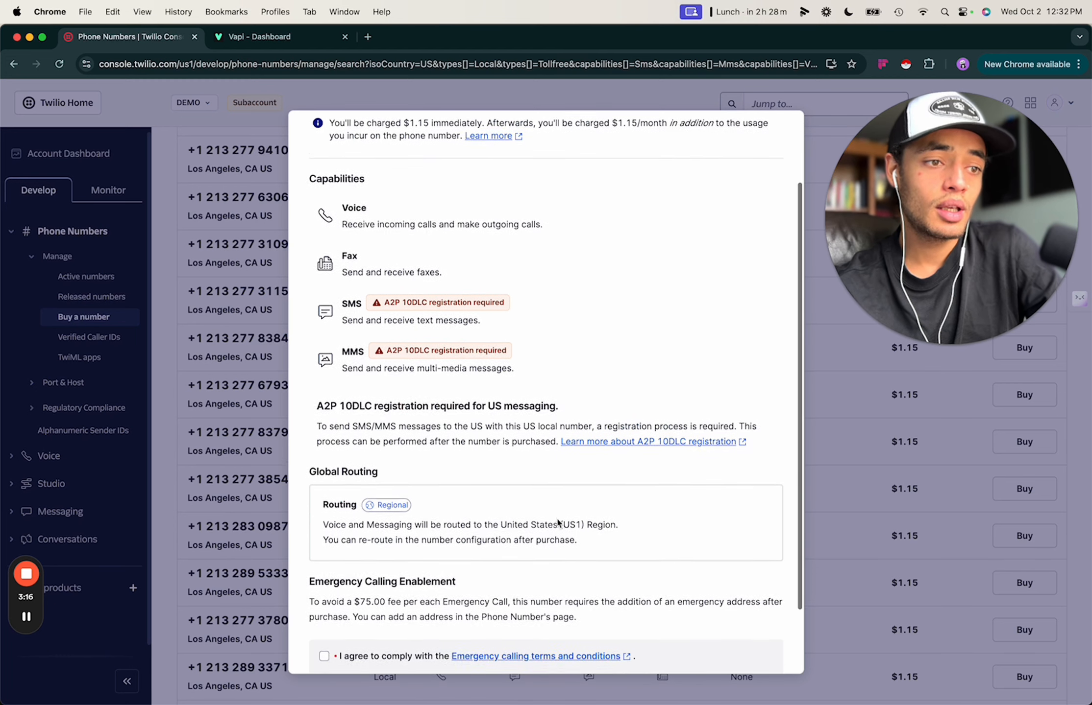
{"action": "left_click_drag", "start_coordinate": [316, 403], "coordinate": [368, 404]}
{"action": "left_click", "coordinate": [407, 404]}
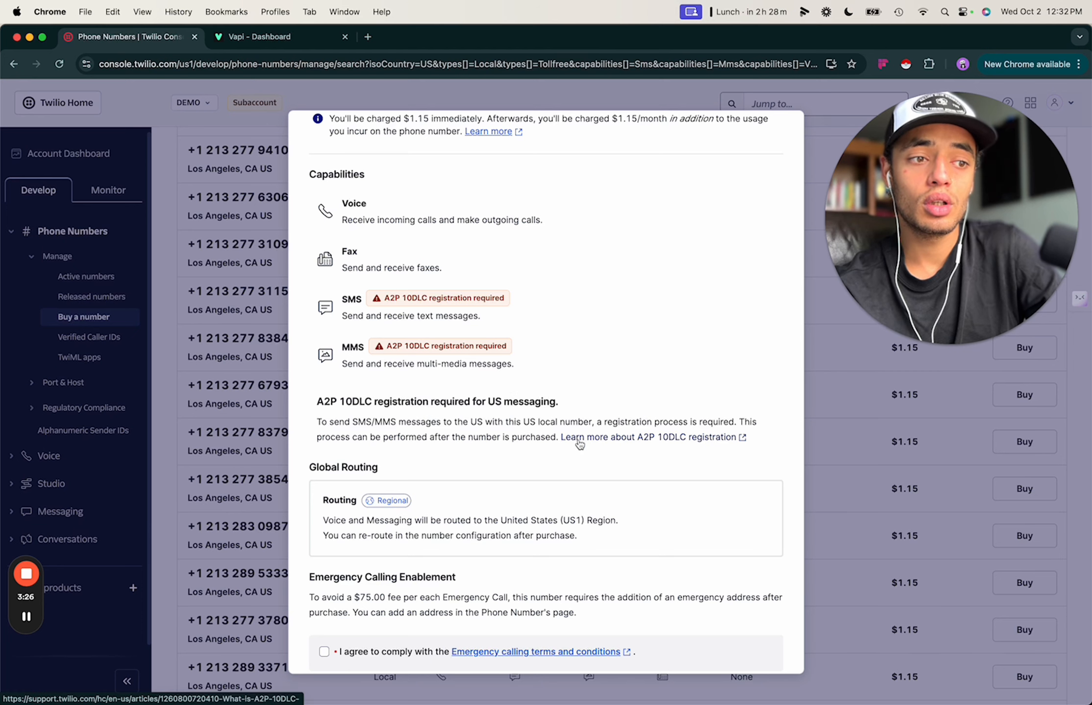
{"action": "scroll", "coordinate": [392, 539], "scroll_direction": "down", "scroll_amount": 3}
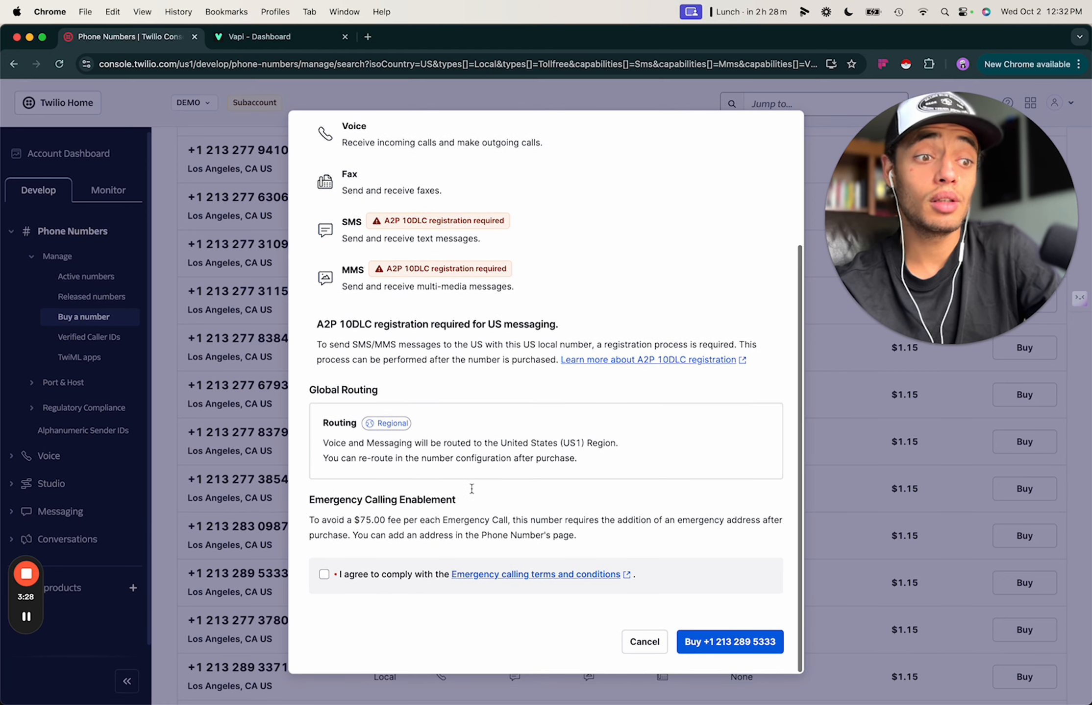
{"action": "left_click", "coordinate": [327, 577]}
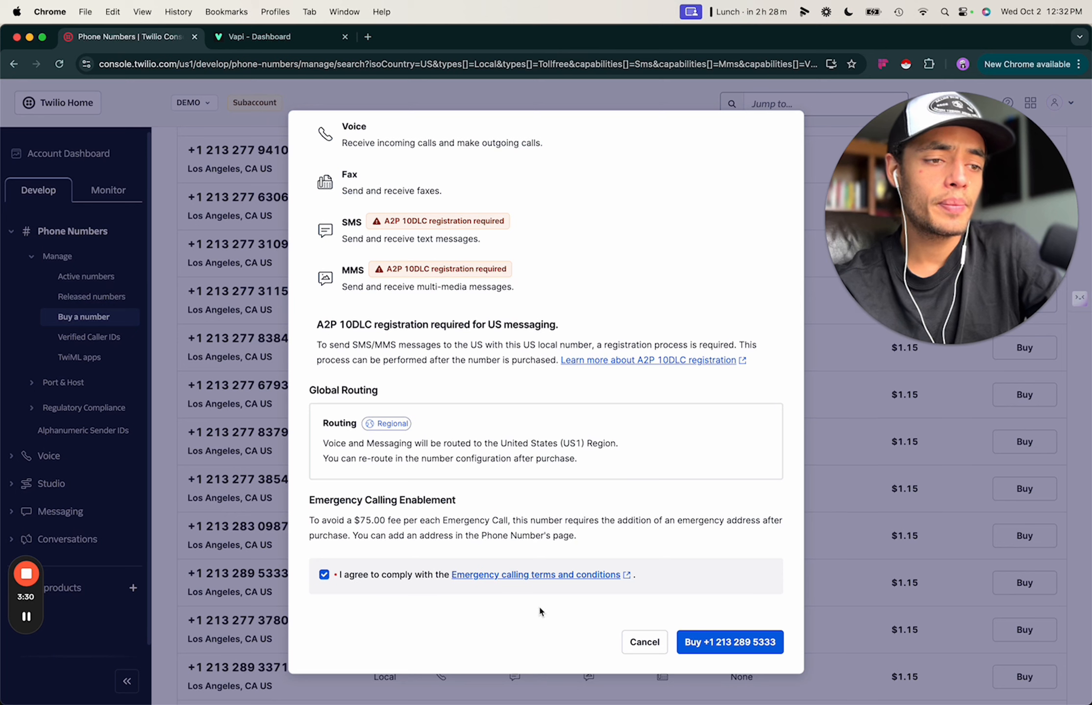
{"action": "left_click", "coordinate": [720, 639]}
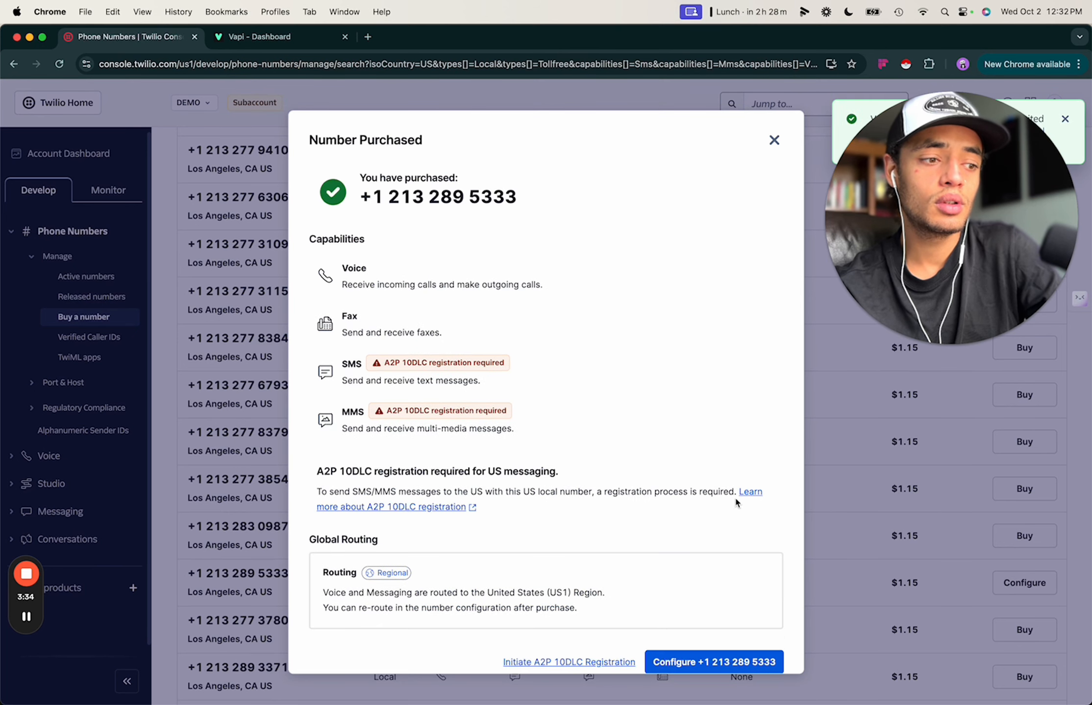
- Open the A2P 10DLC registration page for the purchased number and read its notices
{"action": "left_click_drag", "start_coordinate": [923, 179], "coordinate": [107, 521]}
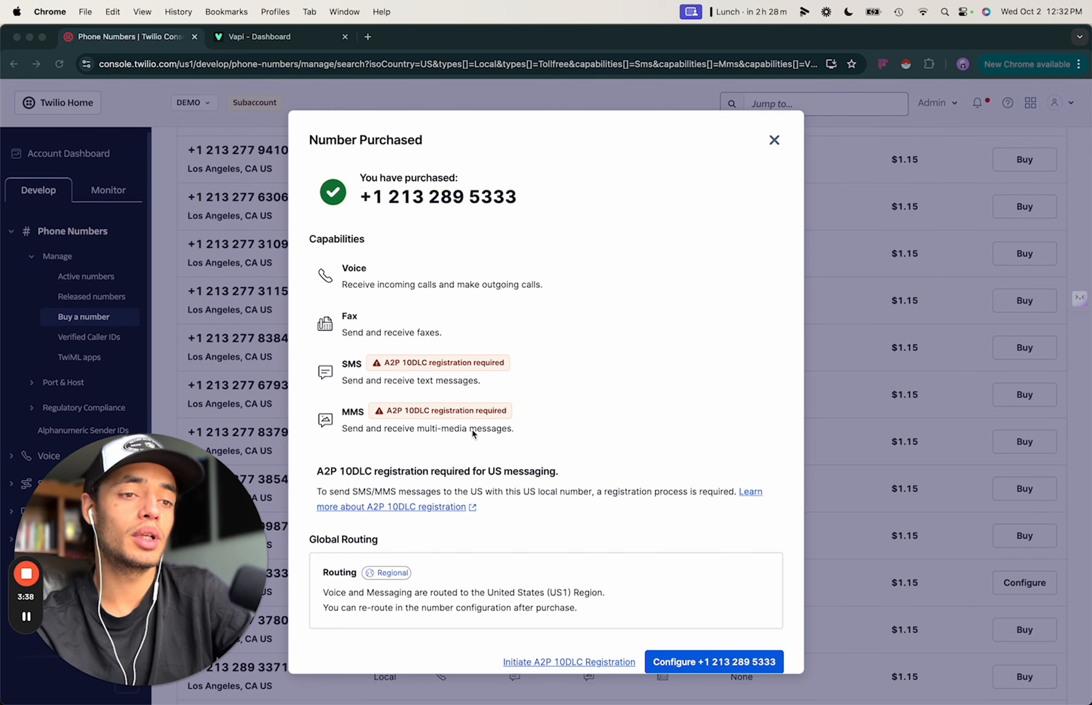
{"action": "left_click", "coordinate": [529, 288]}
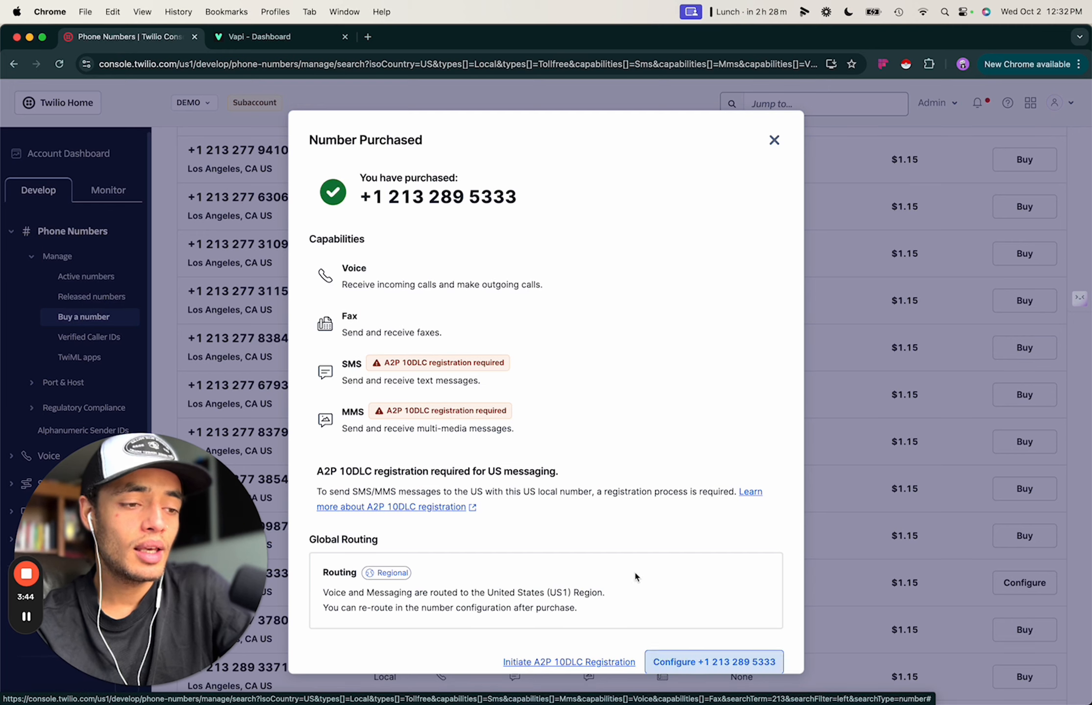
{"action": "left_click", "coordinate": [554, 663]}
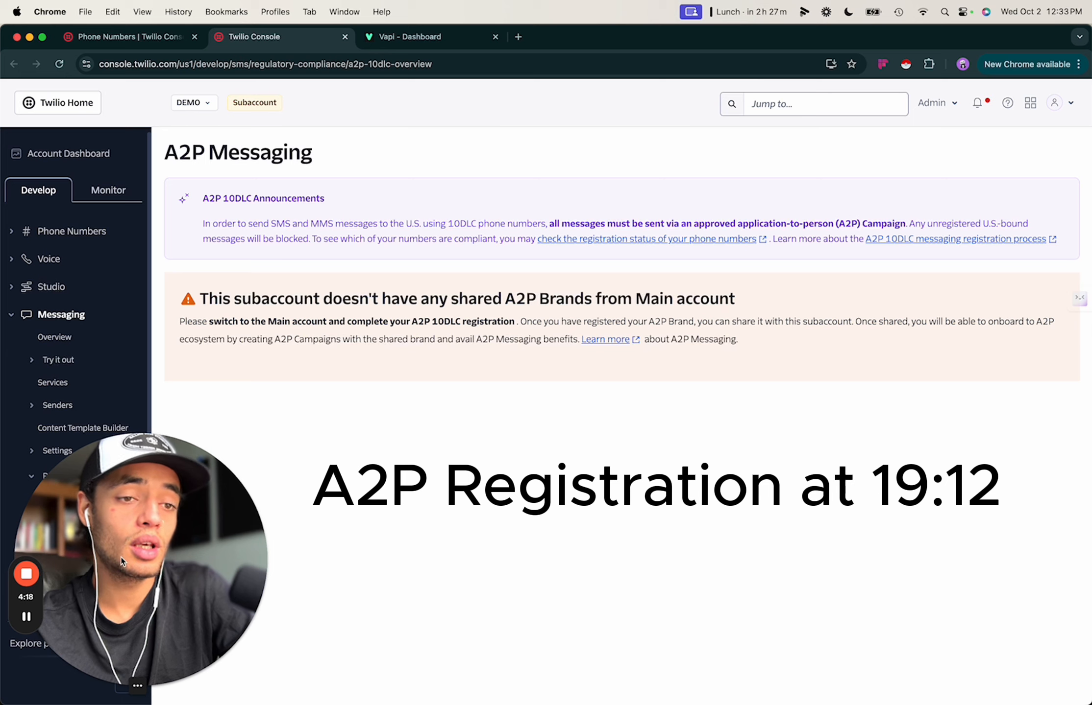
{"action": "left_click", "coordinate": [248, 285]}
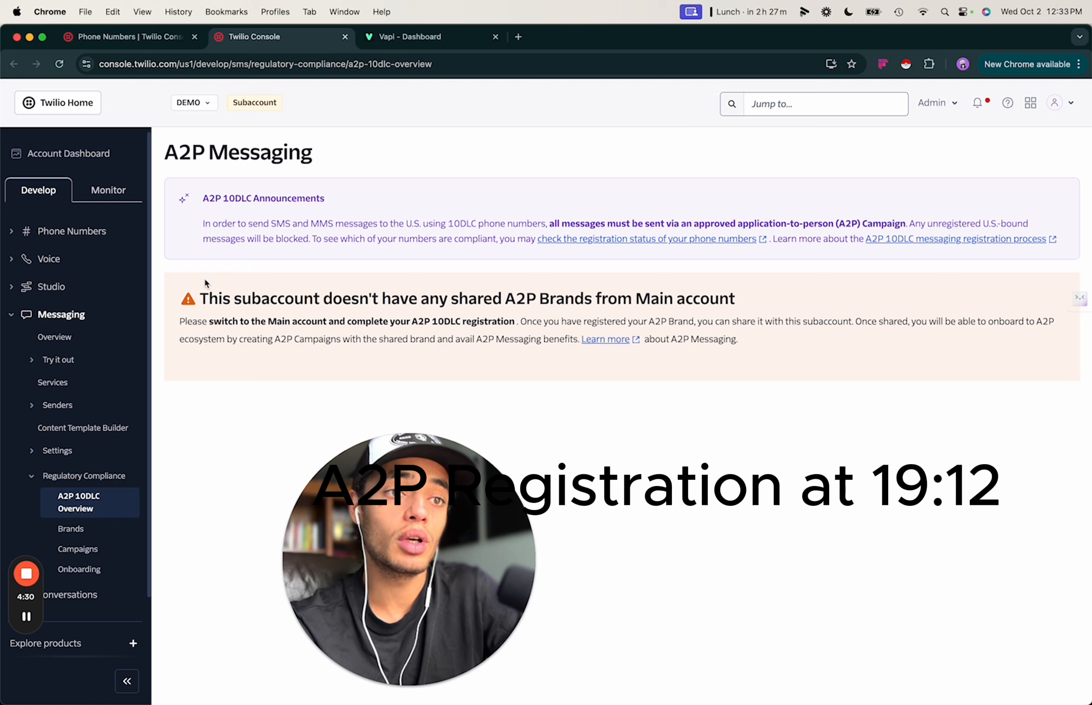
- Show the list of active phone numbers in the DEMO subaccount
{"action": "left_click", "coordinate": [55, 239]}
{"action": "left_click", "coordinate": [59, 257]}
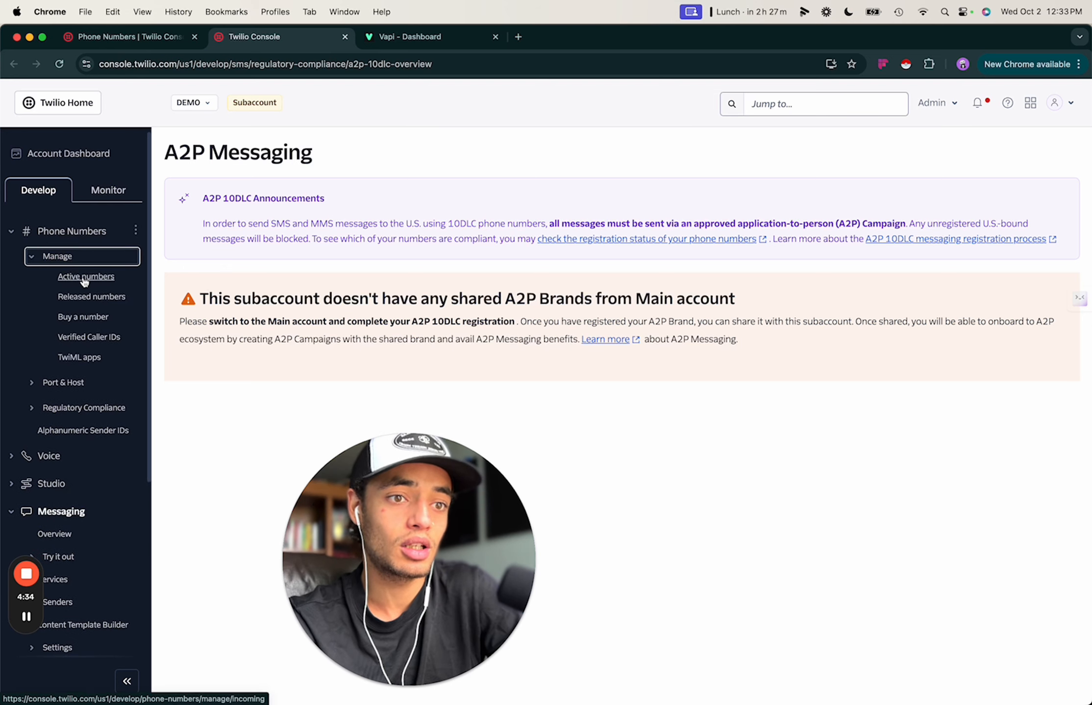
{"action": "left_click", "coordinate": [84, 277]}
{"action": "left_click_drag", "start_coordinate": [423, 570], "coordinate": [153, 570]}
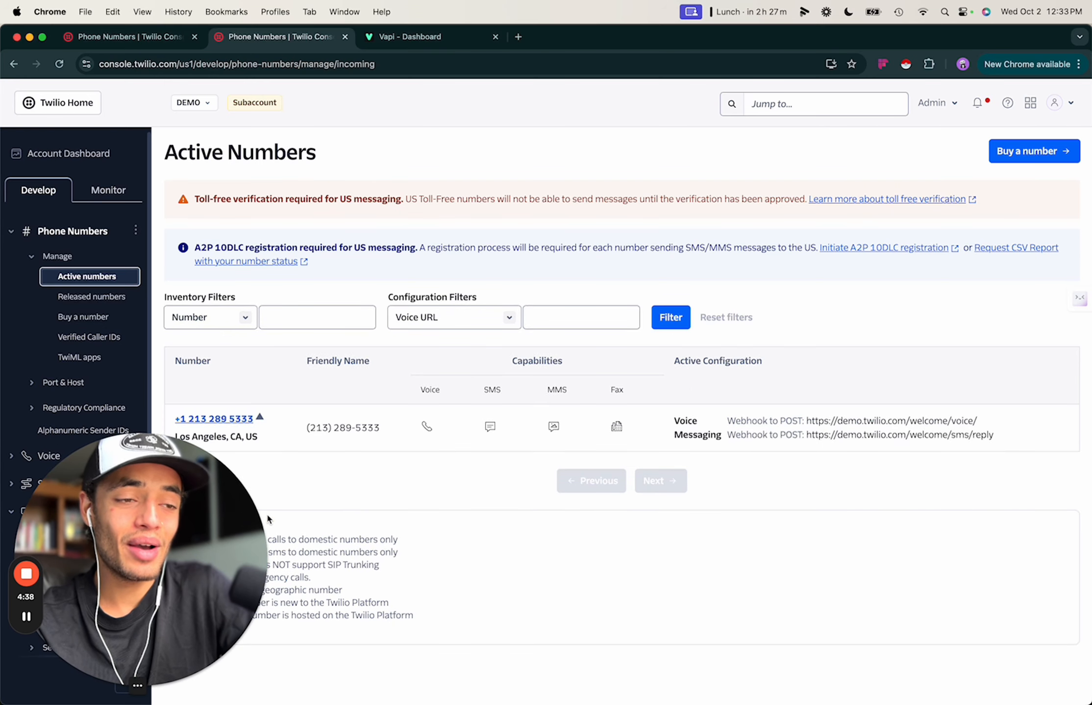
{"action": "left_click_drag", "start_coordinate": [209, 658], "coordinate": [1019, 657]}
{"action": "left_click", "coordinate": [216, 597]}
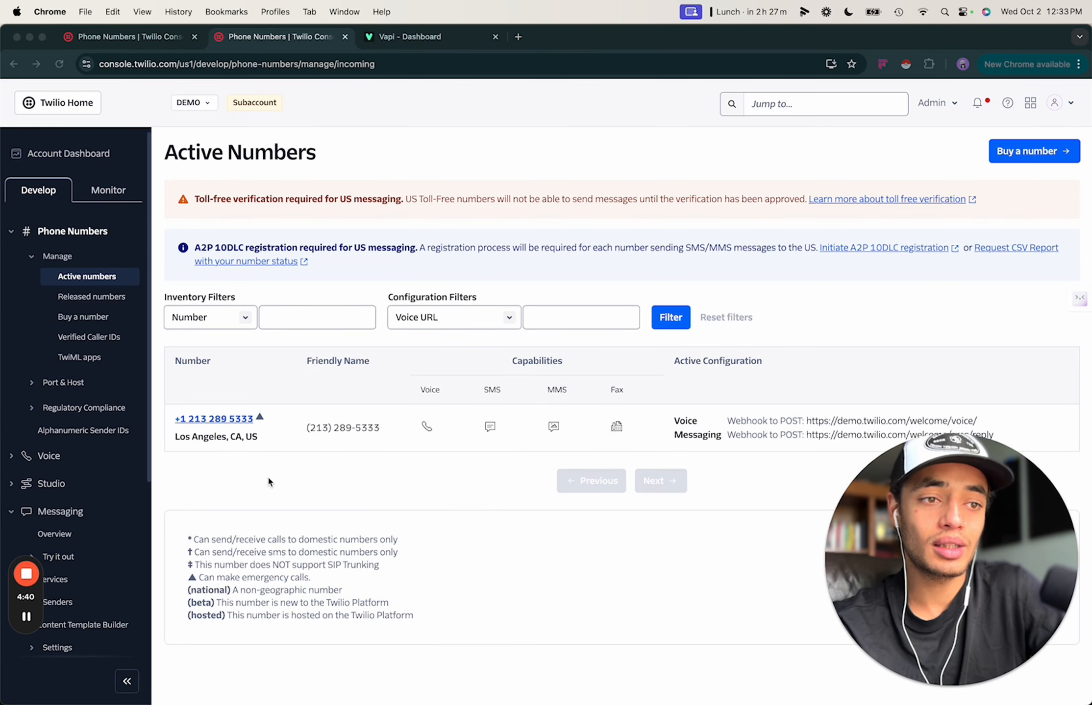
{"action": "left_click", "coordinate": [202, 479]}
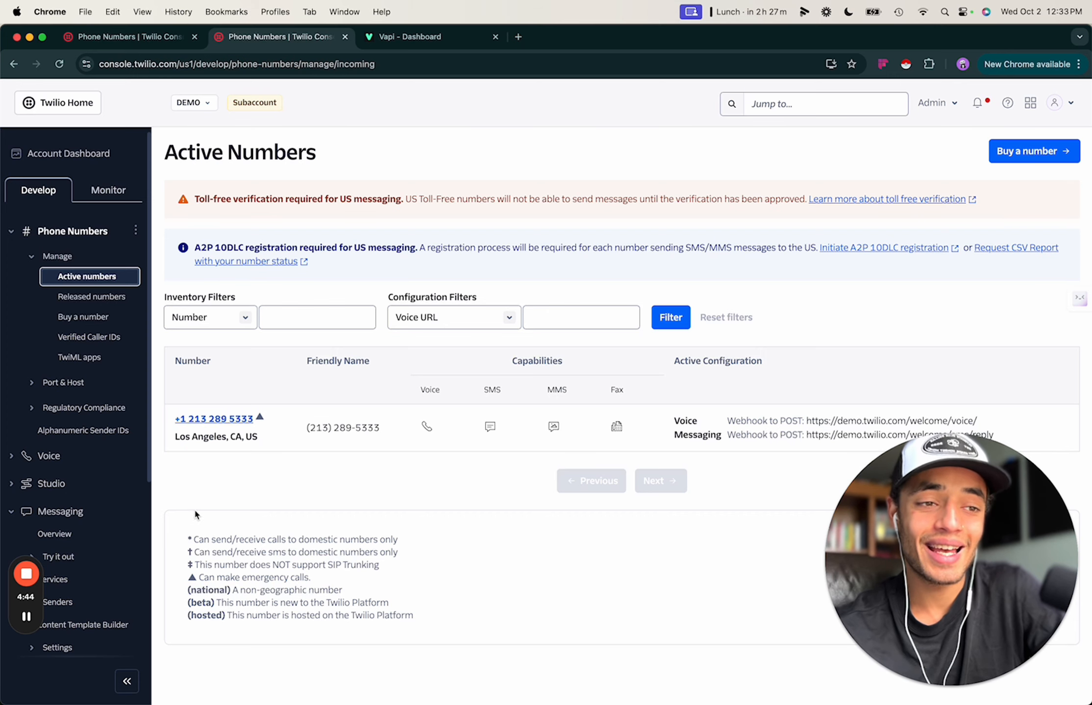
{"action": "left_click_drag", "start_coordinate": [912, 487], "coordinate": [713, 485]}
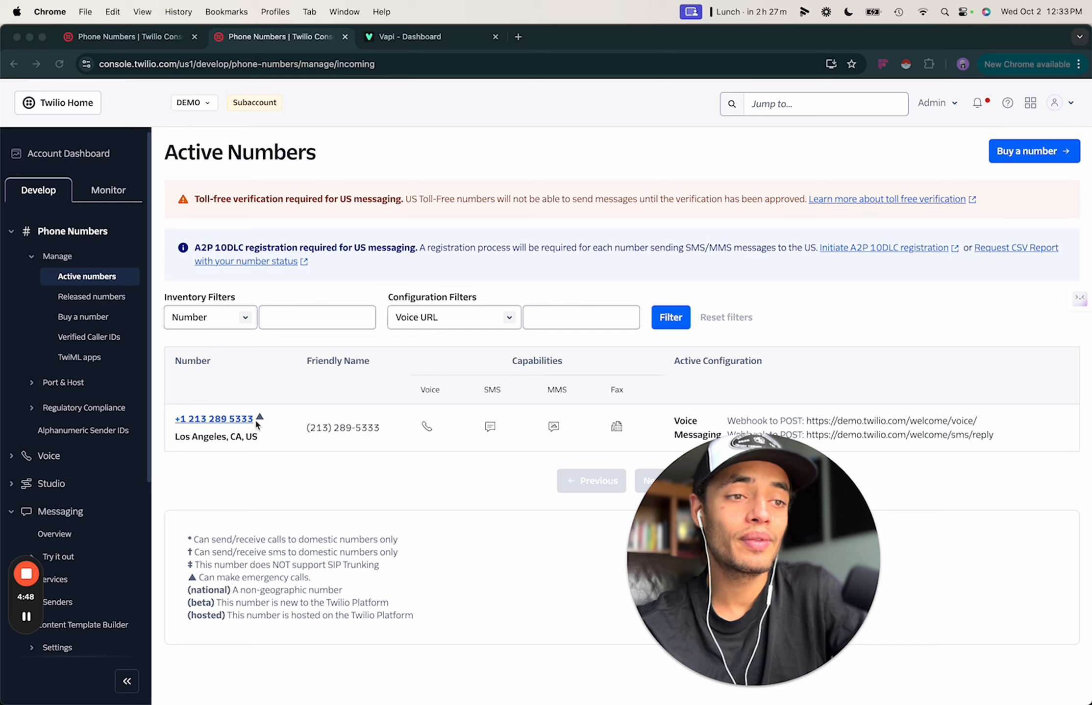
- Copy the purchased phone number from the active numbers list and switch to the Vapi dashboard's phone numbers page
{"action": "left_click", "coordinate": [248, 418]}
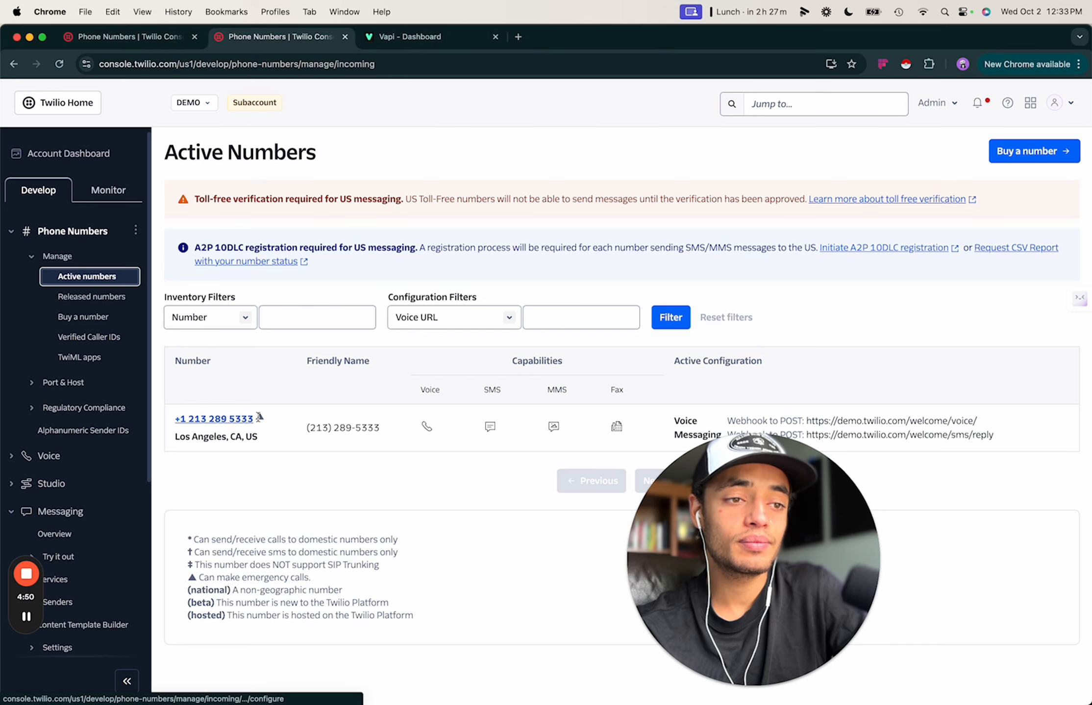
{"action": "left_click_drag", "start_coordinate": [256, 419], "coordinate": [175, 419]}
{"action": "key", "text": "super+c"}
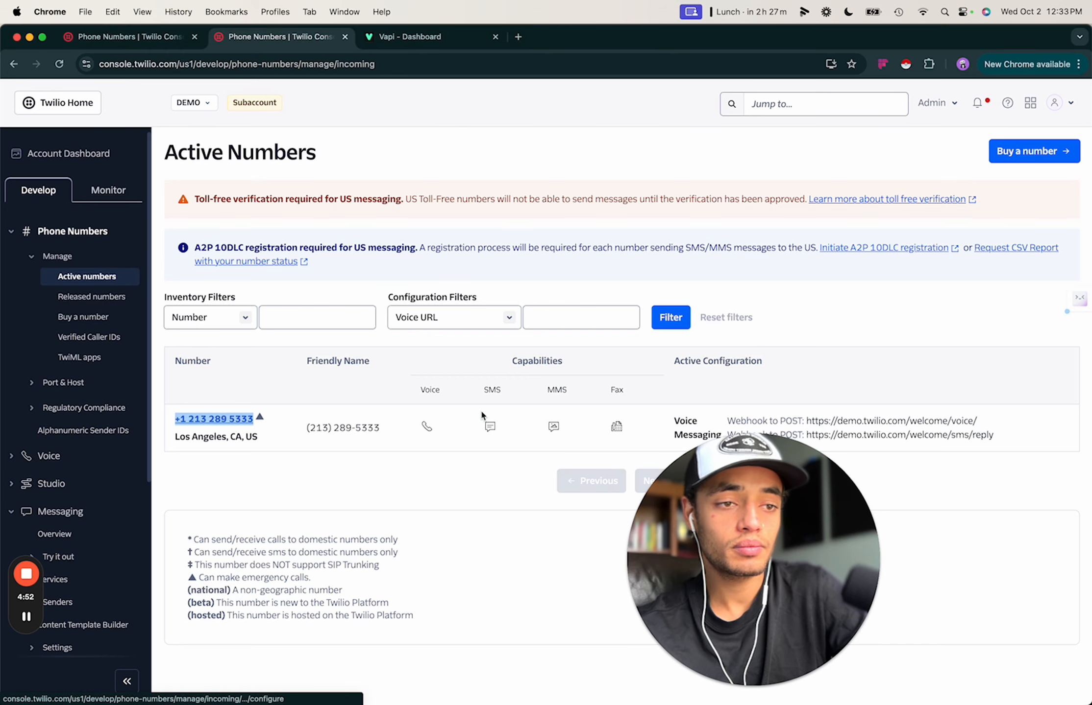
{"action": "left_click", "coordinate": [414, 40]}
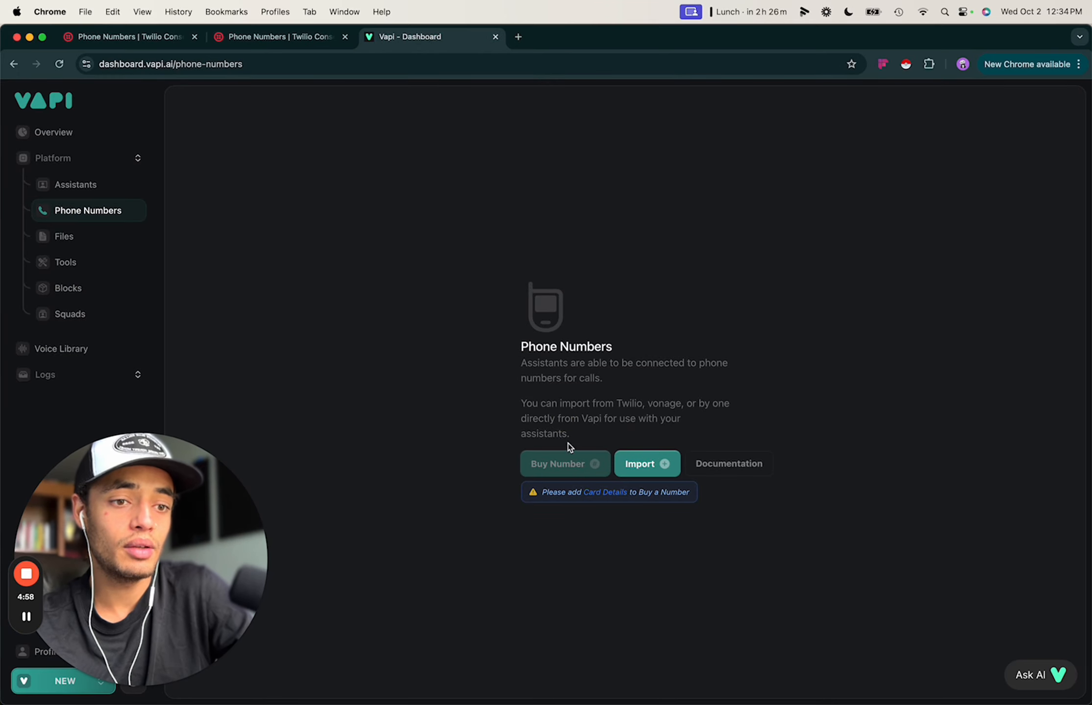
{"action": "left_click_drag", "start_coordinate": [227, 539], "coordinate": [465, 539]}
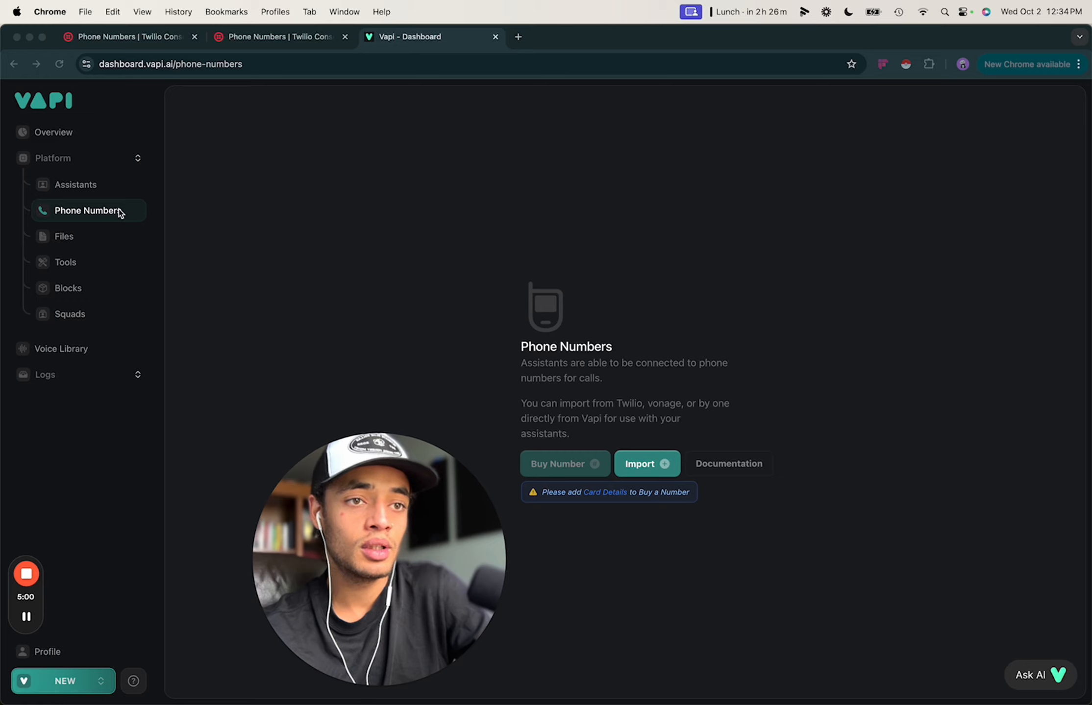
{"action": "left_click", "coordinate": [419, 624]}
{"action": "left_click_drag", "start_coordinate": [419, 625], "coordinate": [510, 653]}
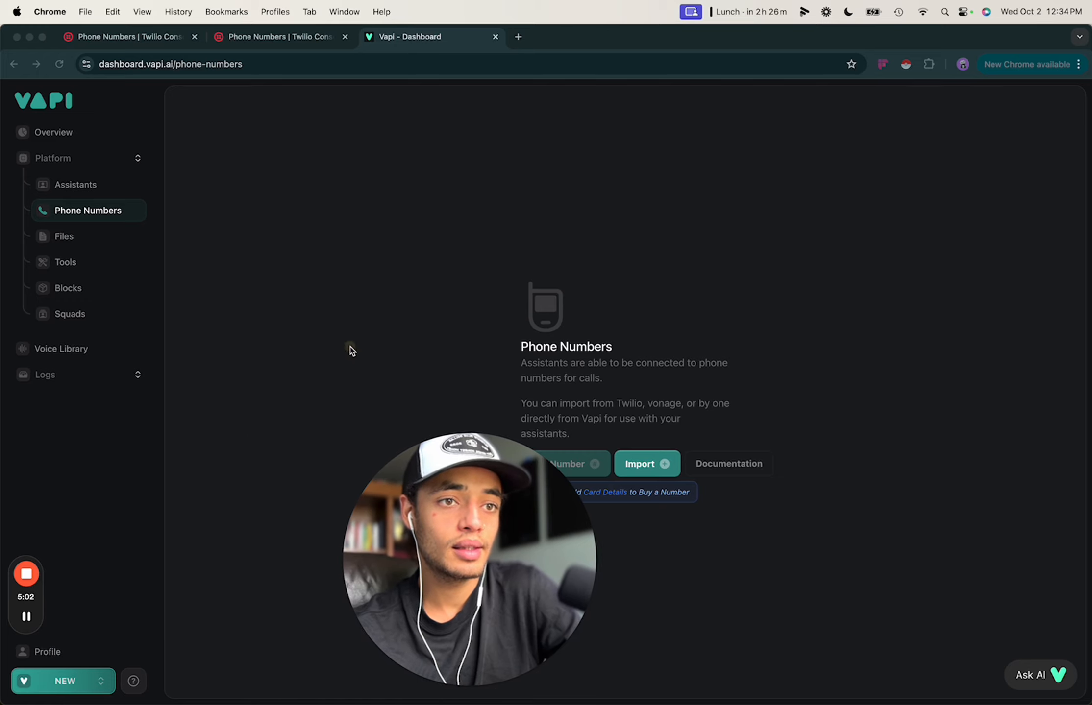
{"action": "left_click", "coordinate": [321, 330]}
{"action": "left_click_drag", "start_coordinate": [473, 546], "coordinate": [146, 546]}
{"action": "left_click", "coordinate": [671, 373]}
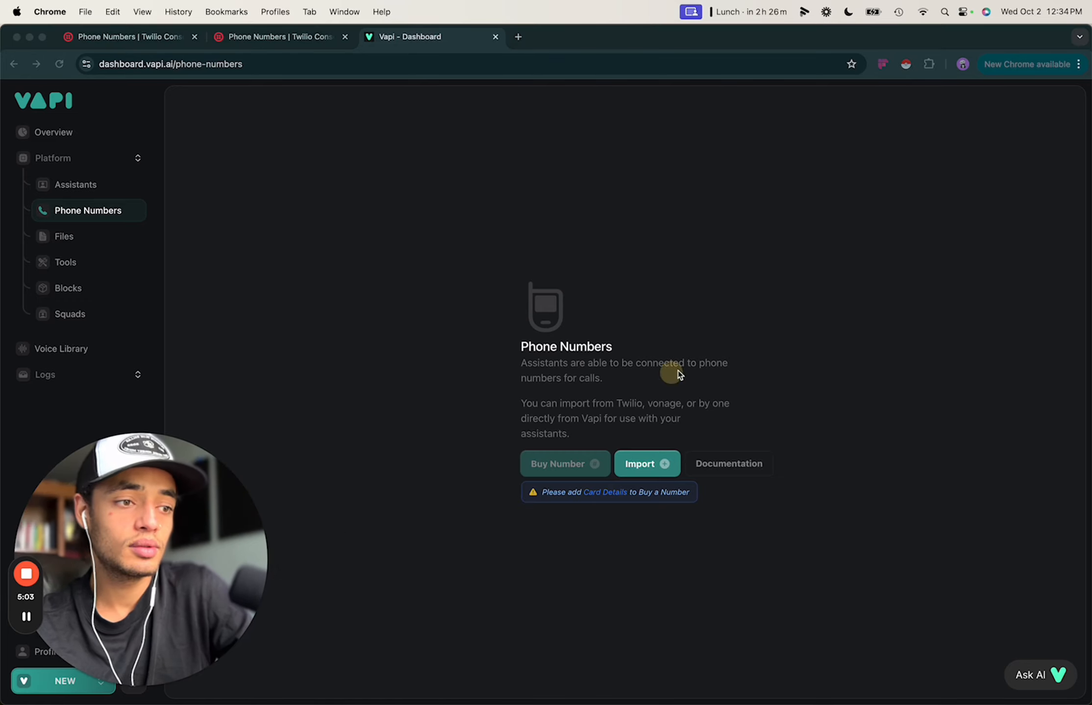
- Start importing a phone number from Twilio and paste the copied number as the Twilio phone number
{"action": "left_click", "coordinate": [643, 459]}
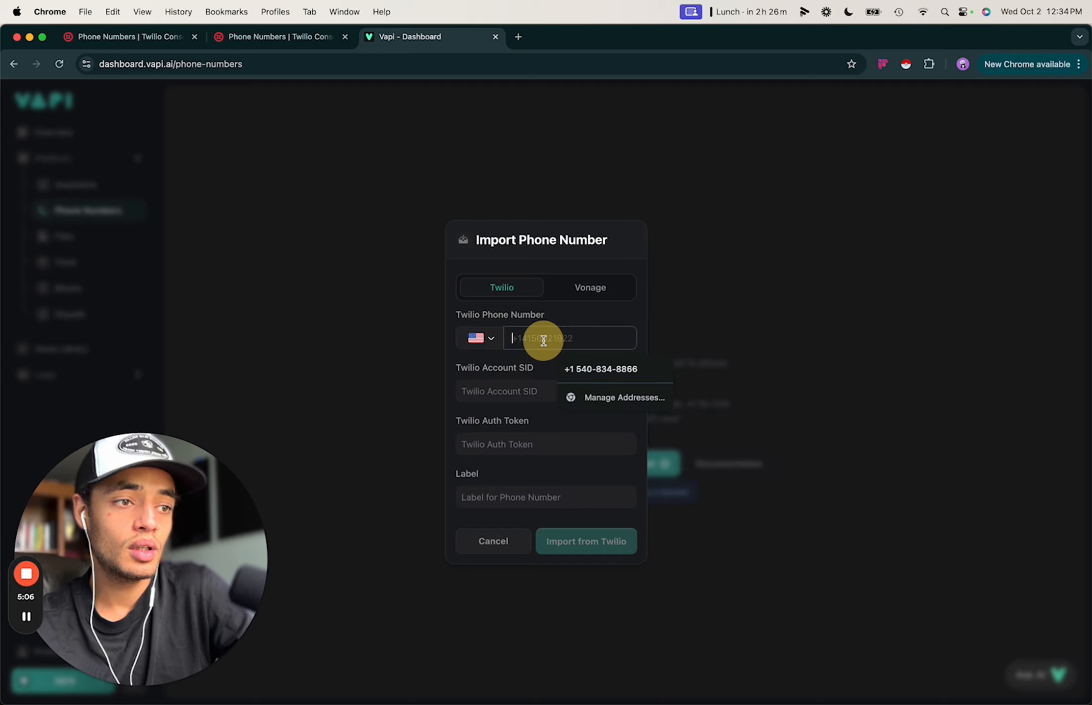
{"action": "key", "text": "super+v"}
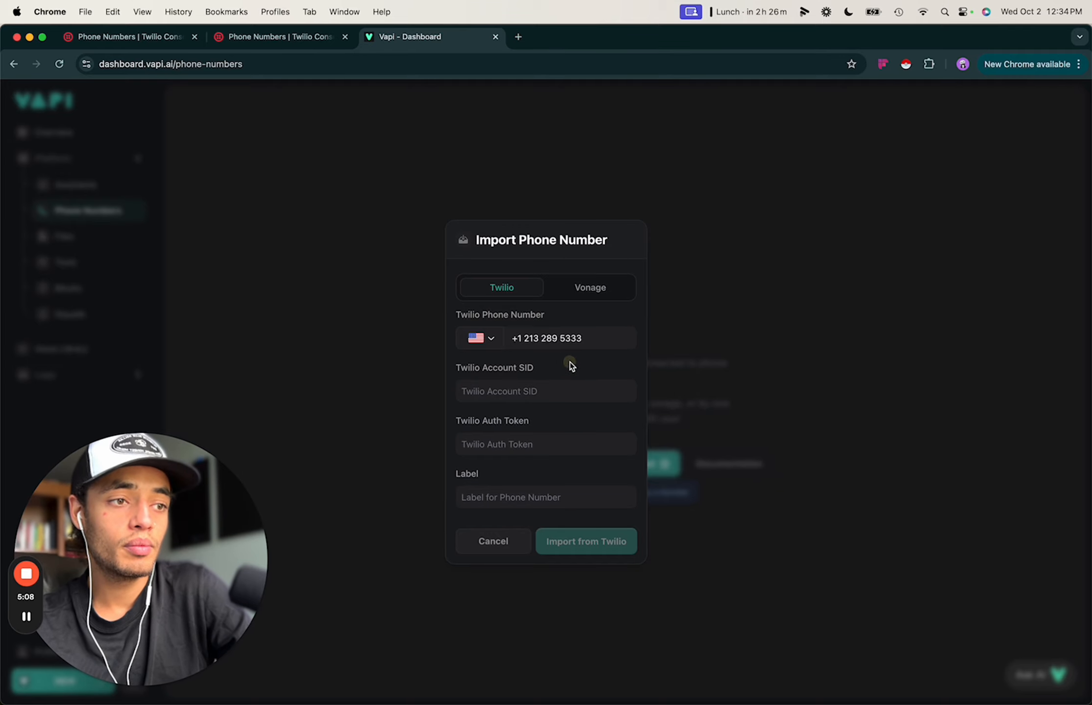
{"action": "left_click", "coordinate": [275, 42]}
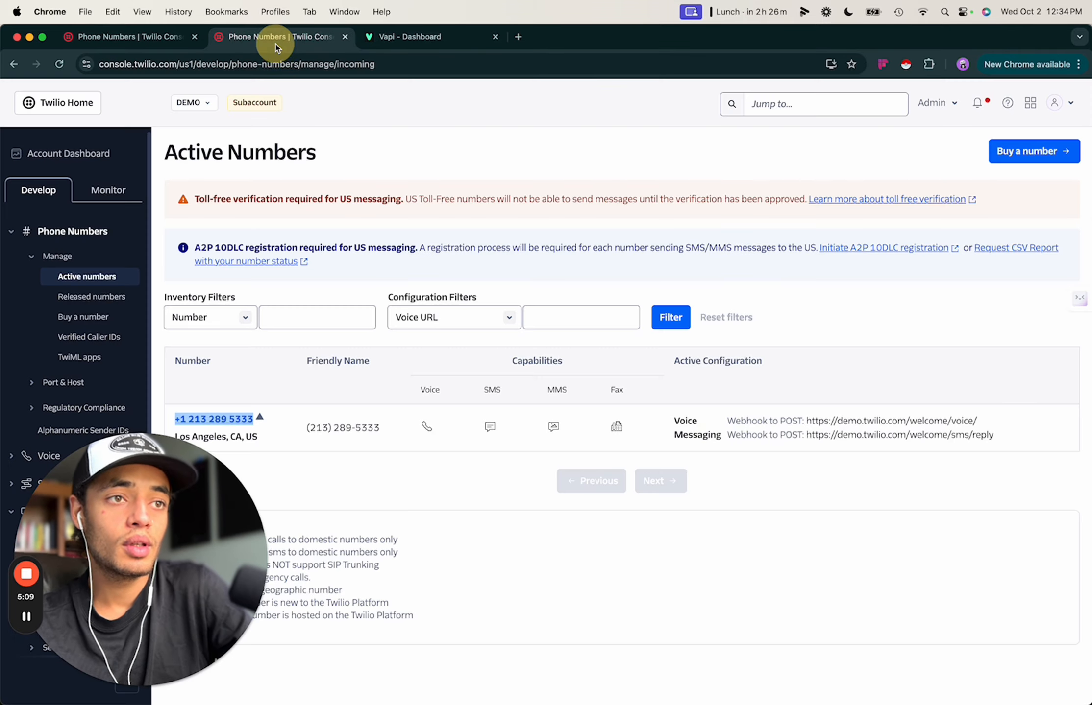
{"action": "left_click", "coordinate": [229, 144]}
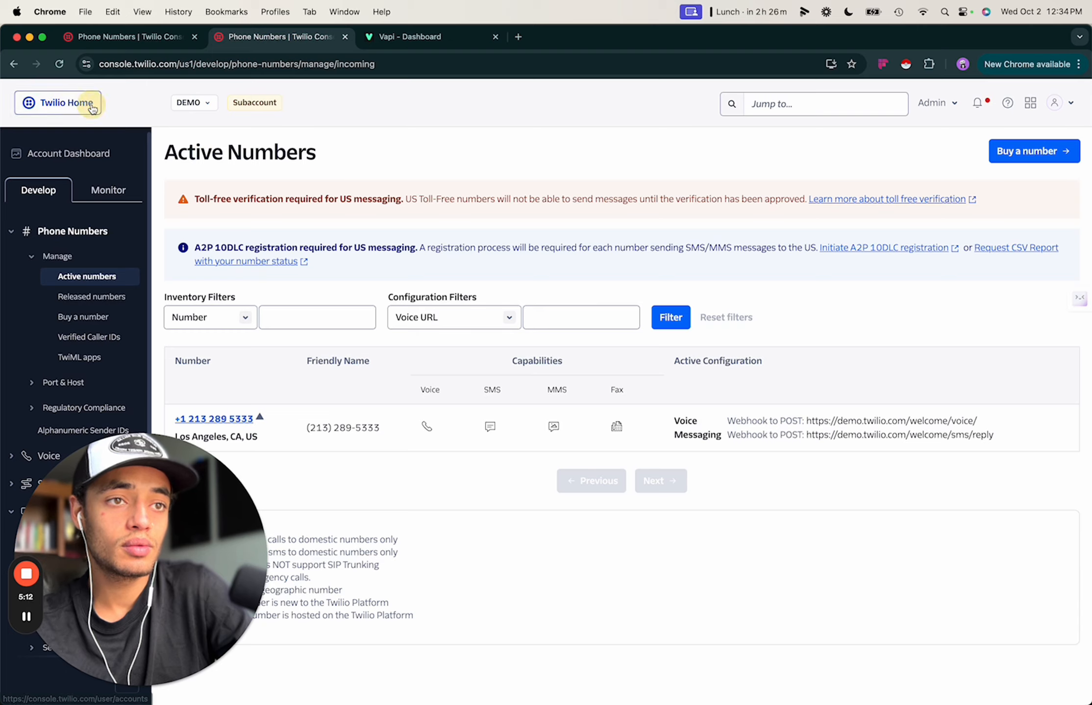
{"action": "left_click_drag", "start_coordinate": [177, 605], "coordinate": [359, 577]}
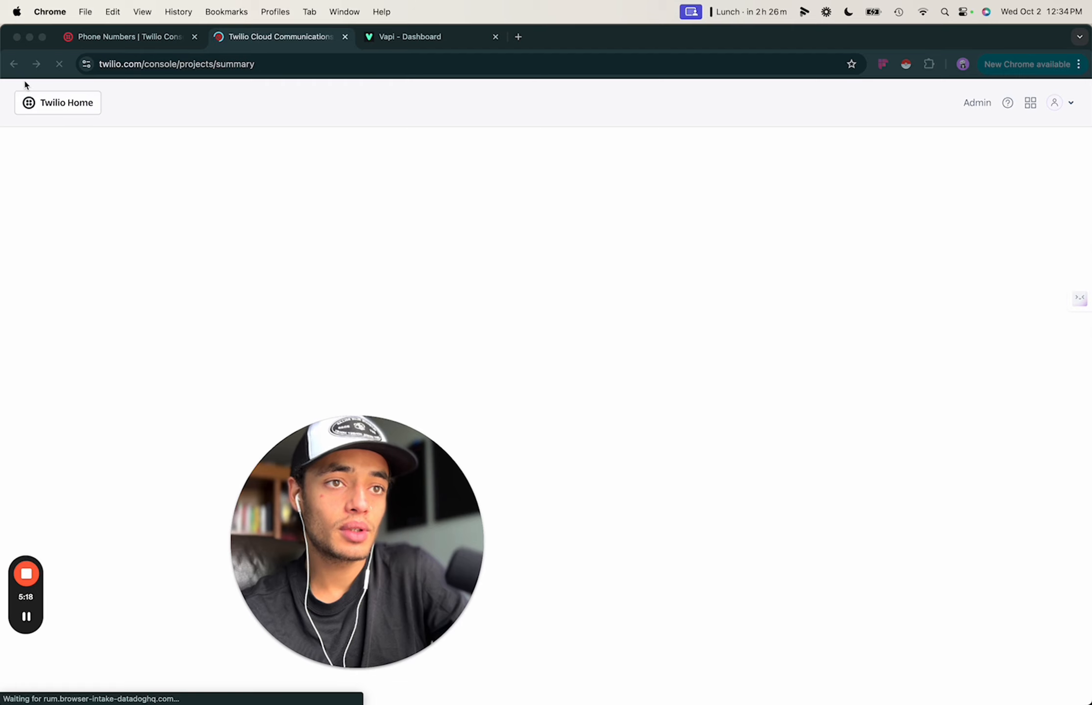
{"action": "left_click", "coordinate": [347, 38]}
- Switch to the Twilio console, dismiss the purchase confirmation and open the DEMO account from the main account's subaccounts list
{"action": "left_click", "coordinate": [122, 37]}
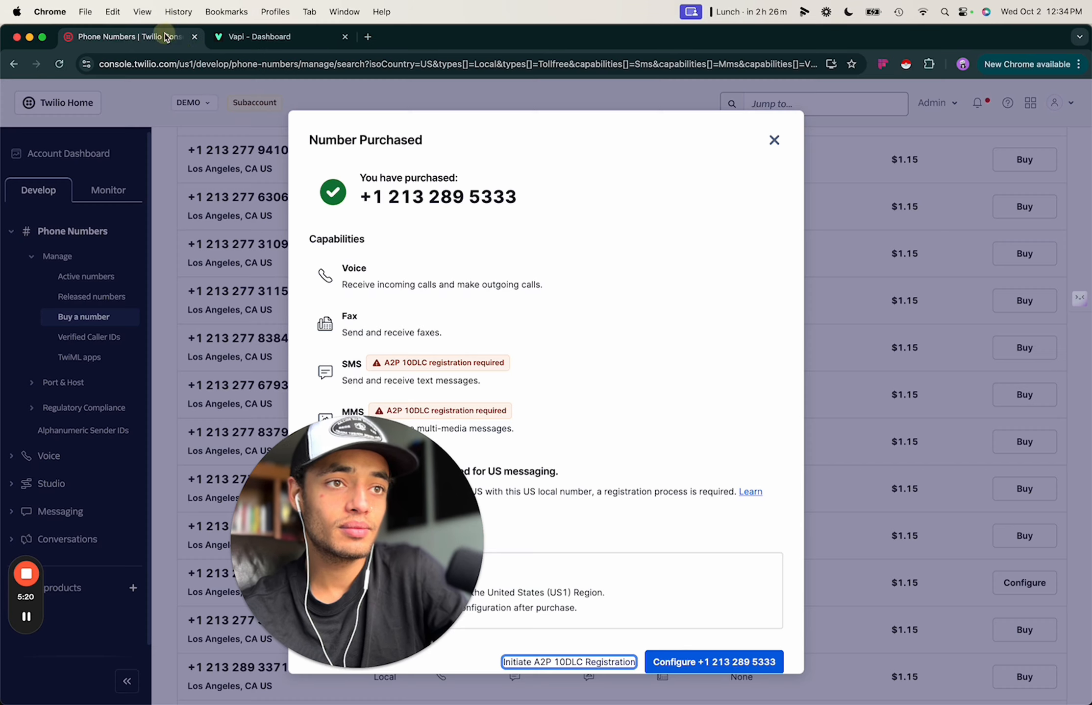
{"action": "left_click", "coordinate": [781, 136]}
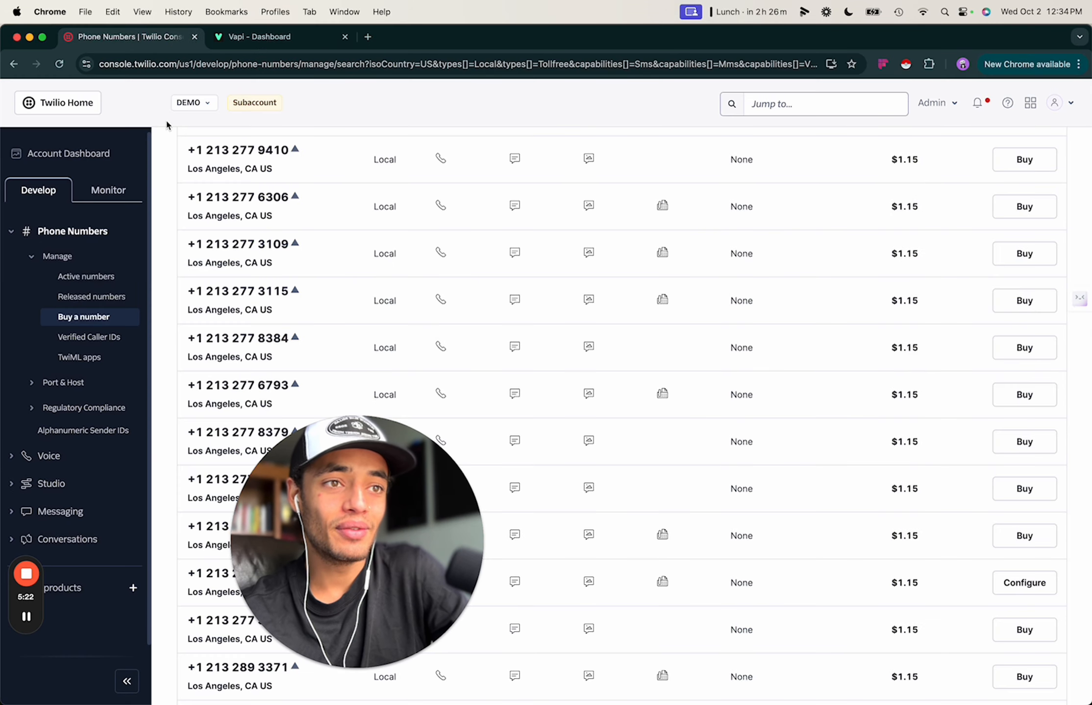
{"action": "left_click", "coordinate": [211, 105]}
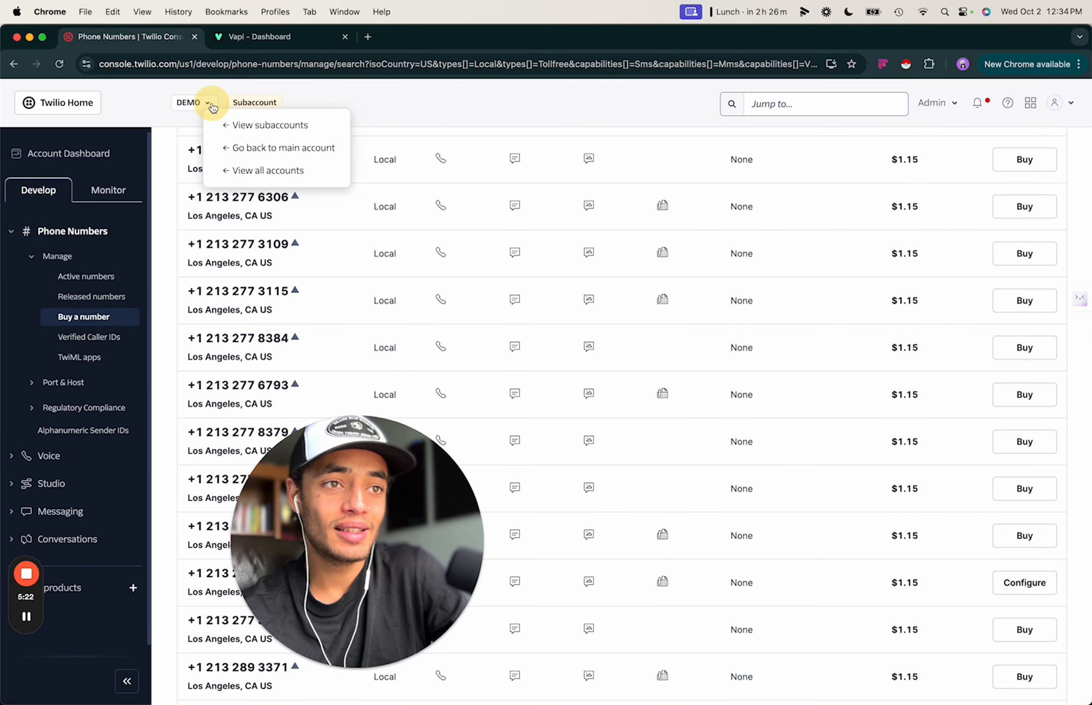
{"action": "left_click", "coordinate": [255, 129]}
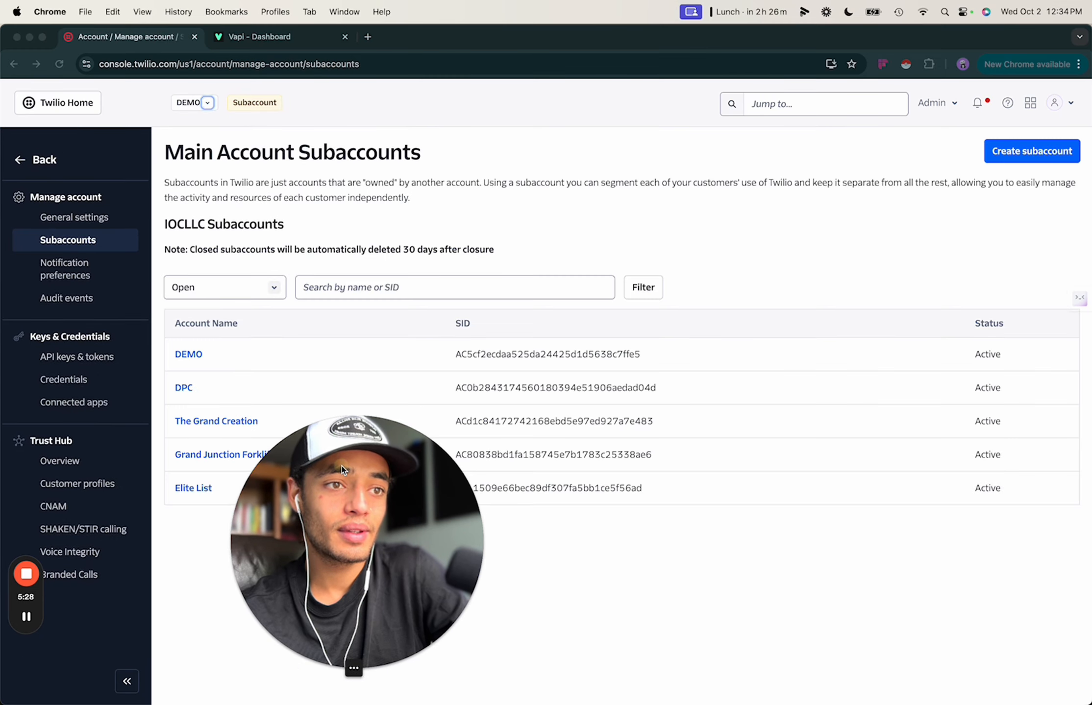
{"action": "left_click_drag", "start_coordinate": [341, 466], "coordinate": [221, 439]}
{"action": "left_click", "coordinate": [188, 353]}
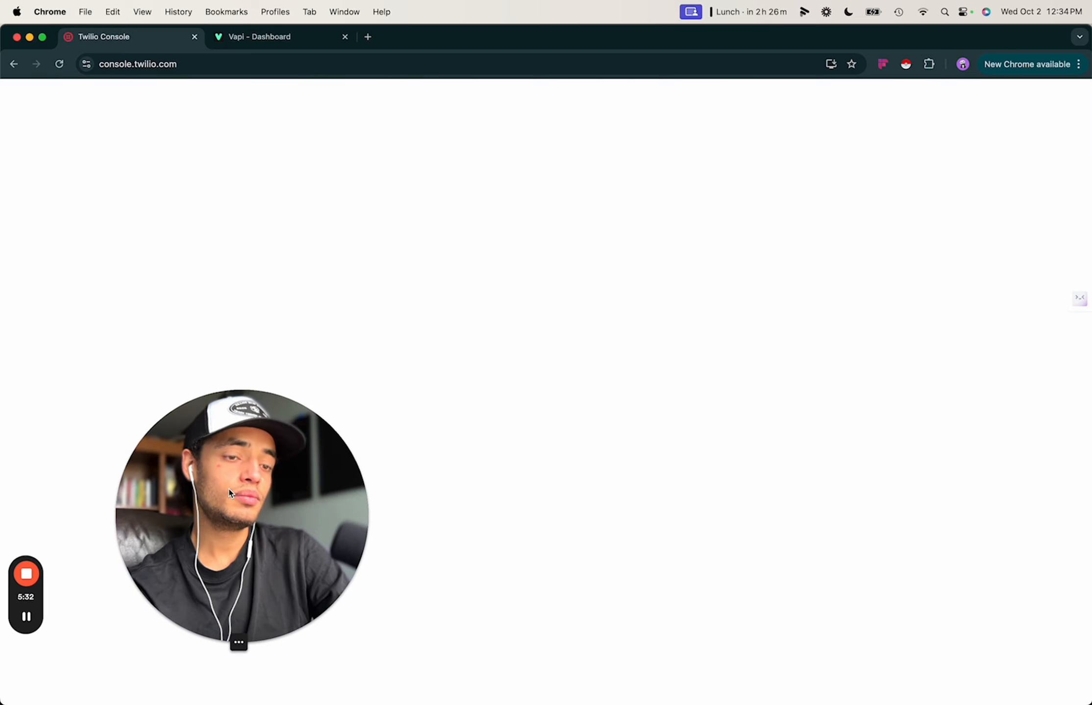
- Copy the DEMO subaccount's Account SID from the Twilio console and paste it as the Twilio Account SID in Vapi's import form
{"action": "left_click_drag", "start_coordinate": [230, 492], "coordinate": [705, 539]}
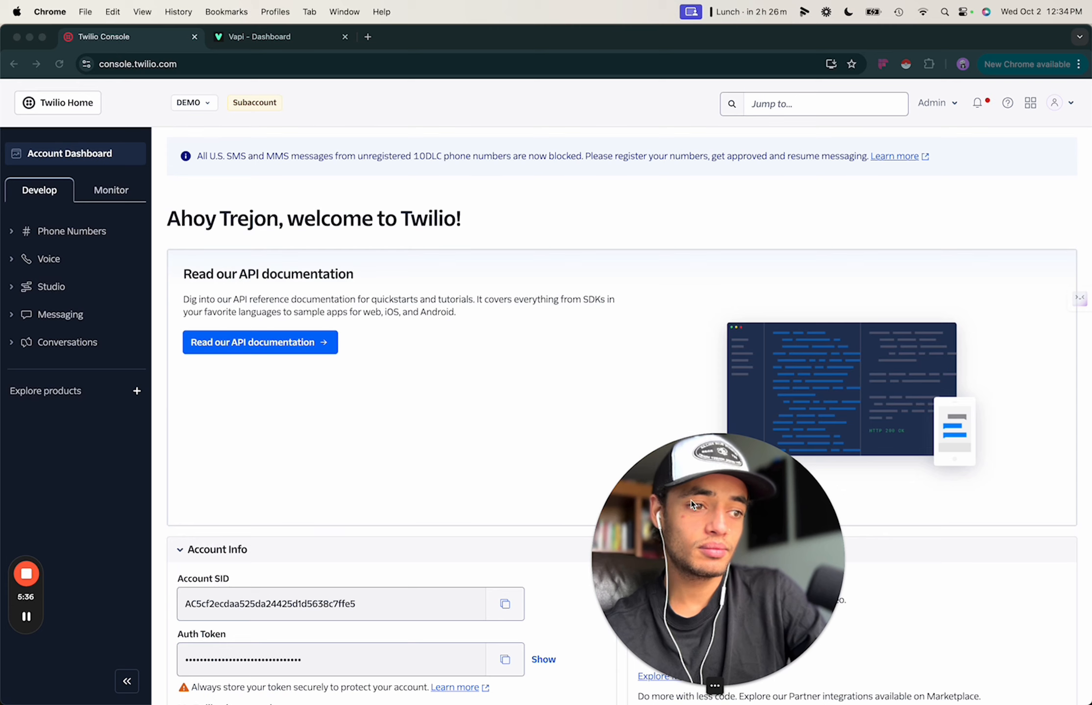
{"action": "left_click_drag", "start_coordinate": [691, 505], "coordinate": [751, 501]}
{"action": "scroll", "coordinate": [564, 469], "scroll_direction": "down", "scroll_amount": 3}
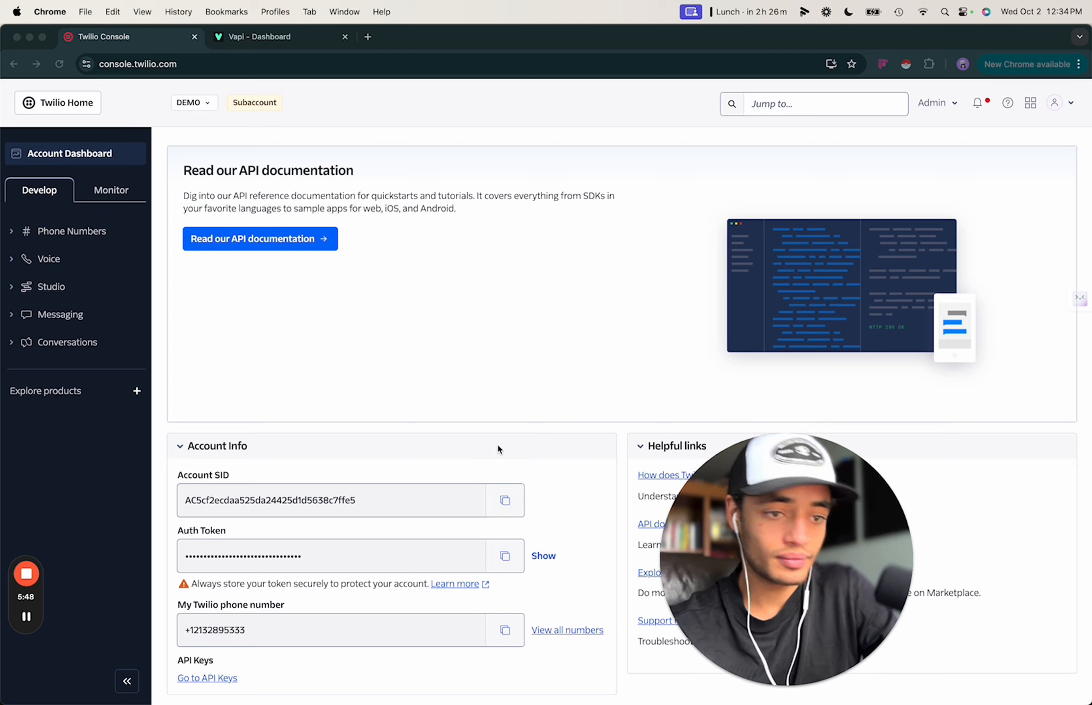
{"action": "left_click", "coordinate": [506, 487]}
{"action": "left_click", "coordinate": [505, 499]}
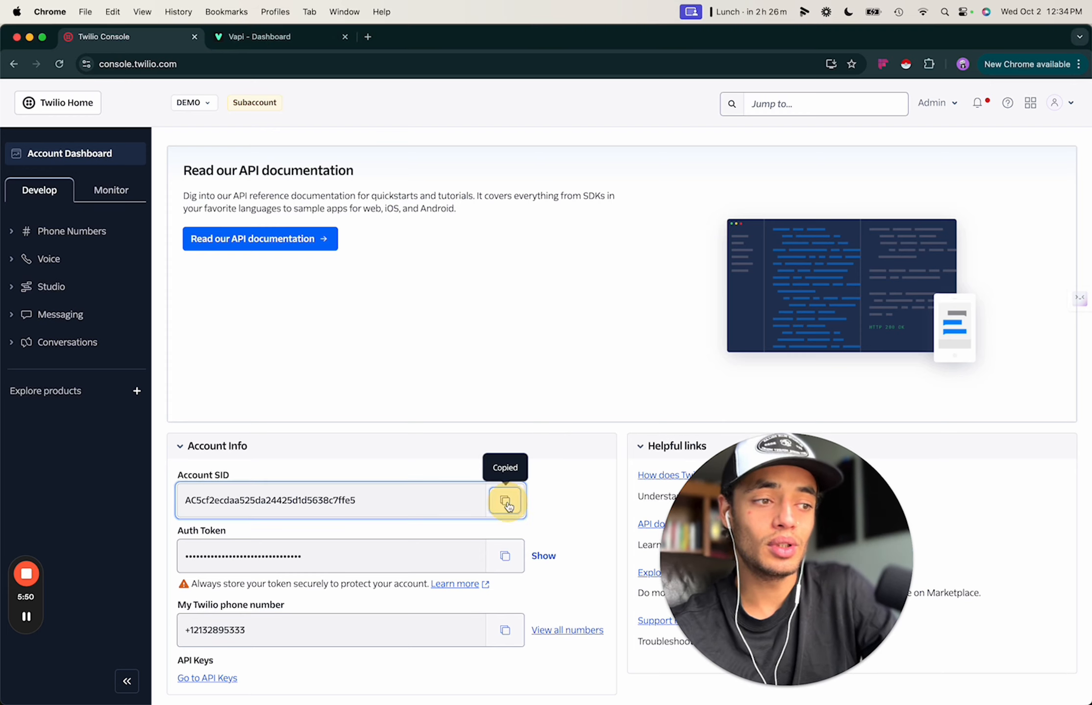
{"action": "left_click", "coordinate": [268, 48]}
{"action": "left_click", "coordinate": [503, 385]}
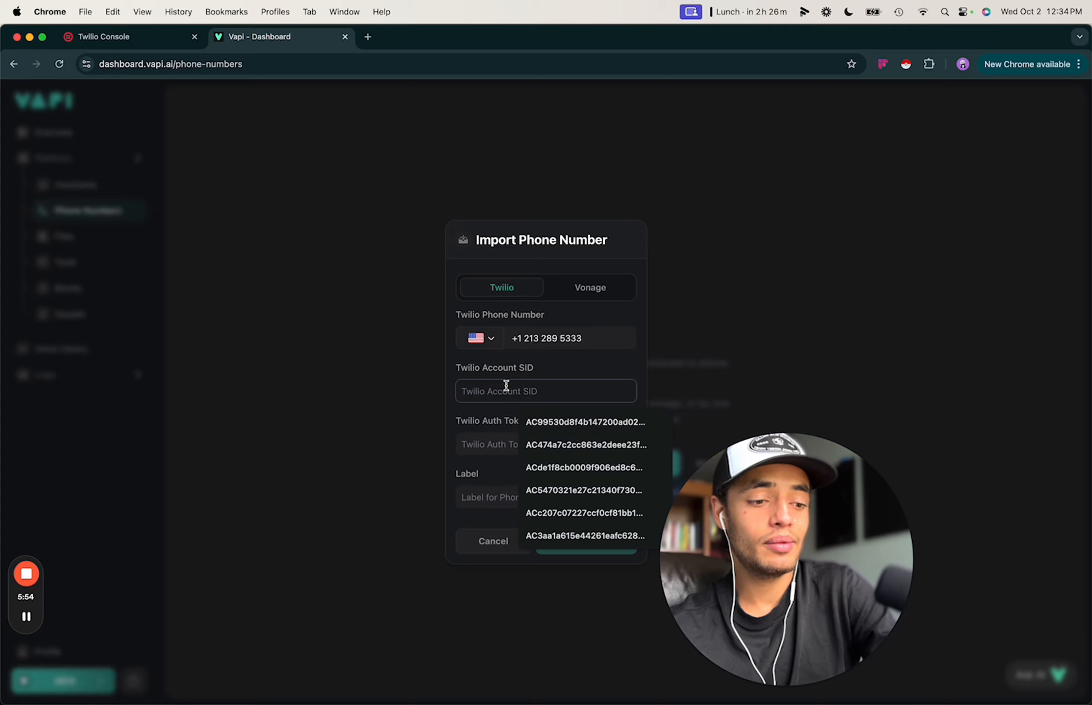
{"action": "key", "text": "super+v"}
- Copy the subaccount's auth token from the Twilio console and paste it as the Twilio Auth Token in Vapi's import form
{"action": "left_click", "coordinate": [152, 37]}
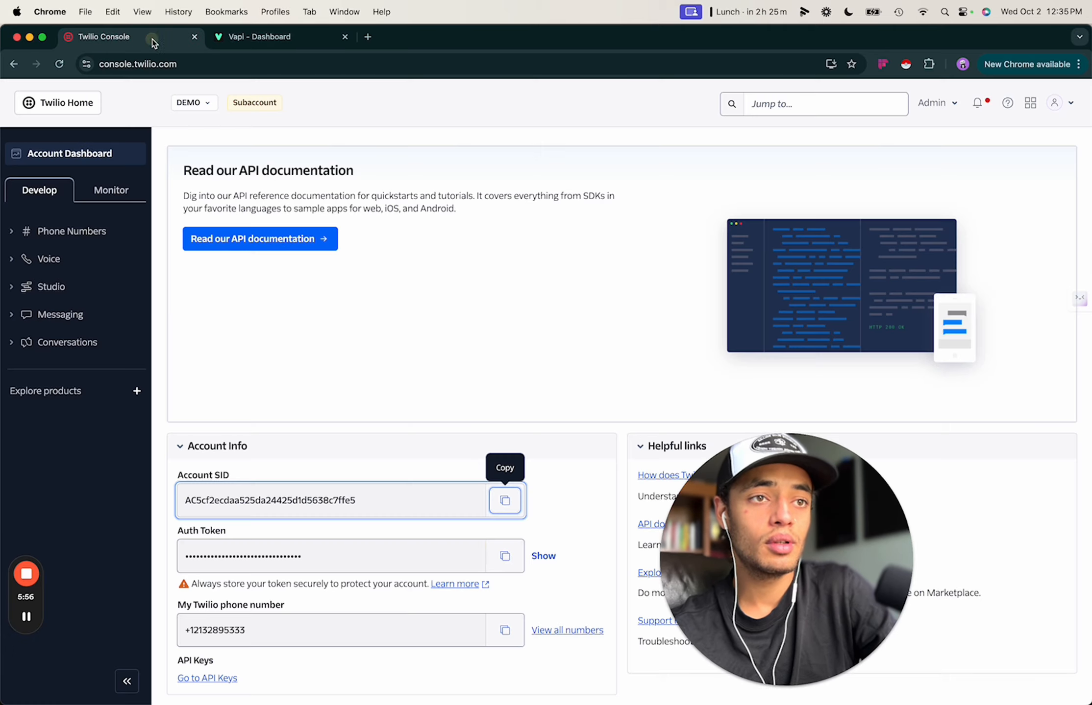
{"action": "left_click", "coordinate": [505, 556]}
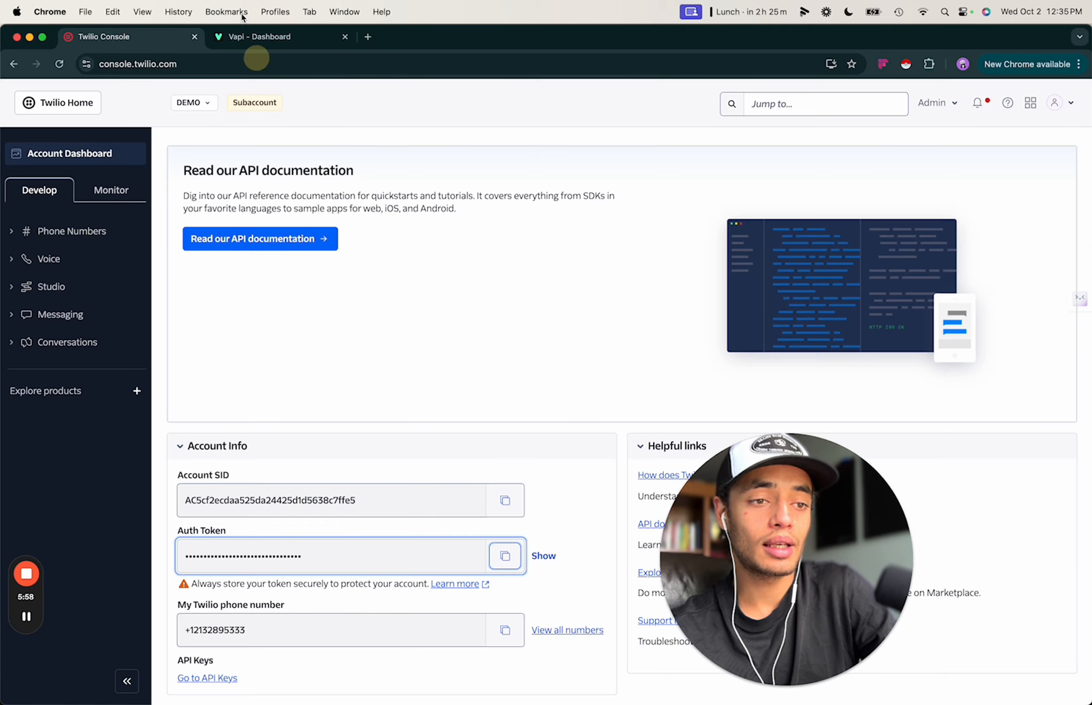
{"action": "left_click", "coordinate": [260, 36]}
{"action": "left_click_drag", "start_coordinate": [855, 481], "coordinate": [560, 448]}
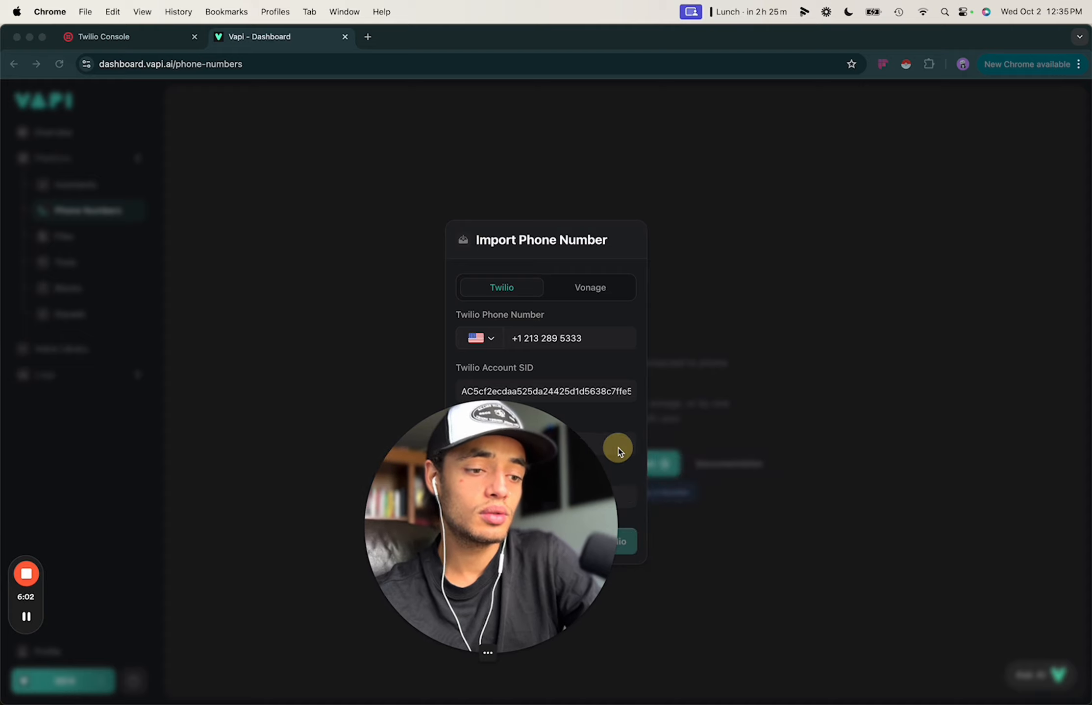
{"action": "left_click_drag", "start_coordinate": [525, 503], "coordinate": [582, 449]}
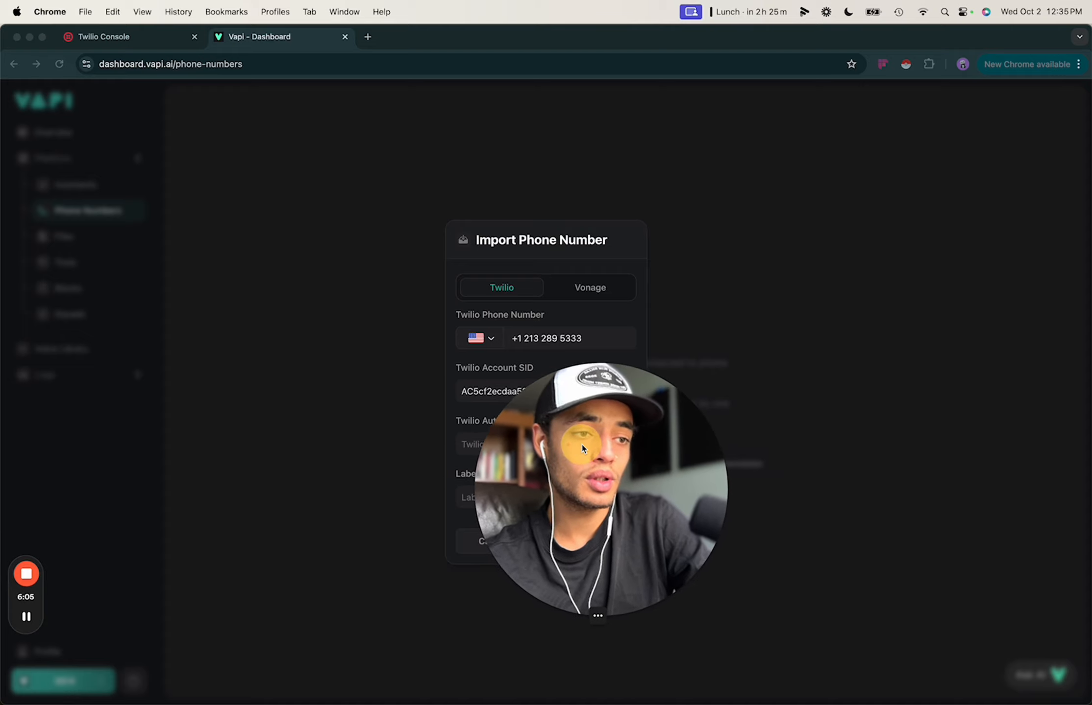
{"action": "left_click", "coordinate": [468, 447]}
{"action": "left_click_drag", "start_coordinate": [508, 455], "coordinate": [536, 464]}
{"action": "left_click", "coordinate": [489, 447]}
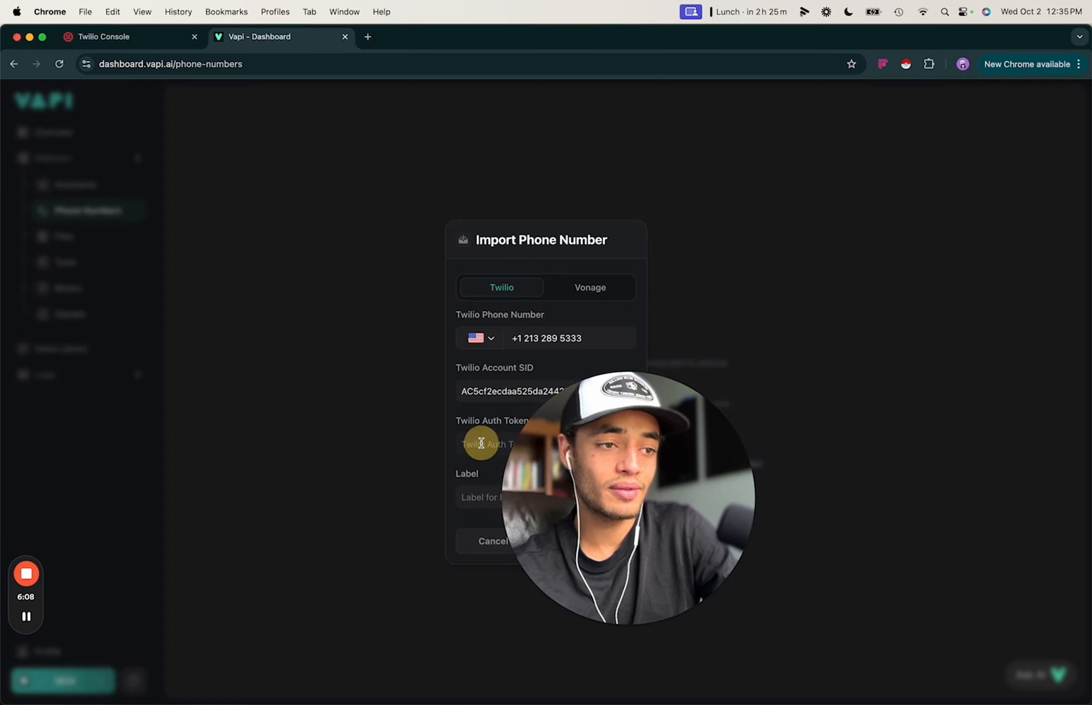
{"action": "key", "text": "super+v"}
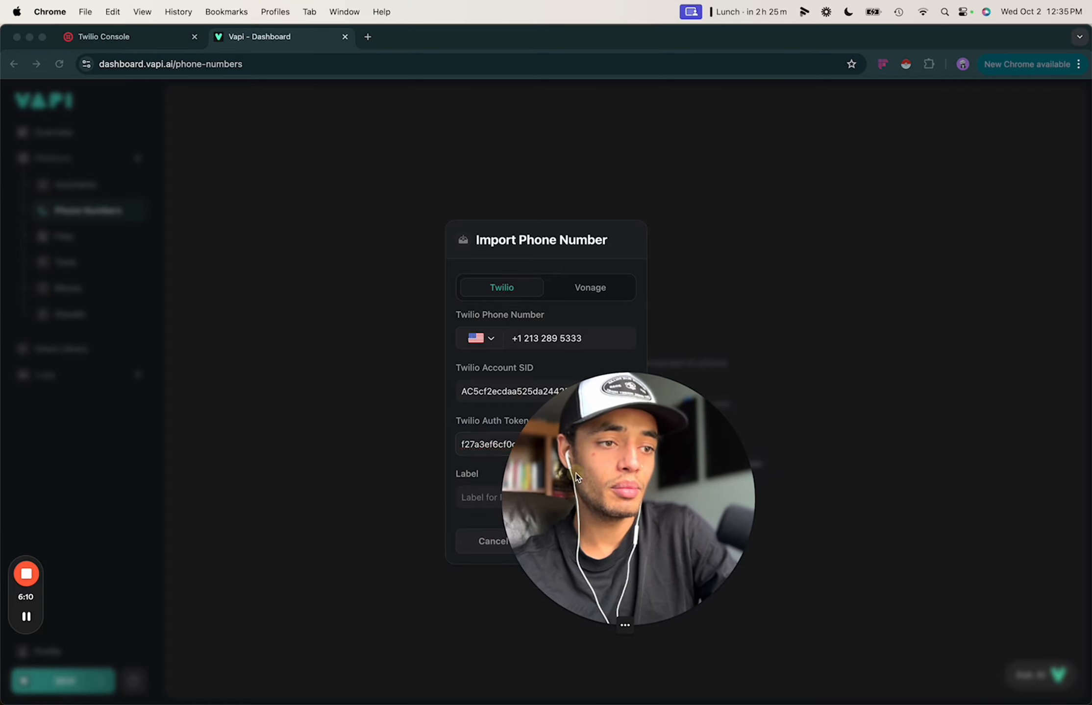
- Label the number "phone number 1", try to import it from Twilio, and cancel the import form
{"action": "left_click_drag", "start_coordinate": [576, 474], "coordinate": [480, 328]}
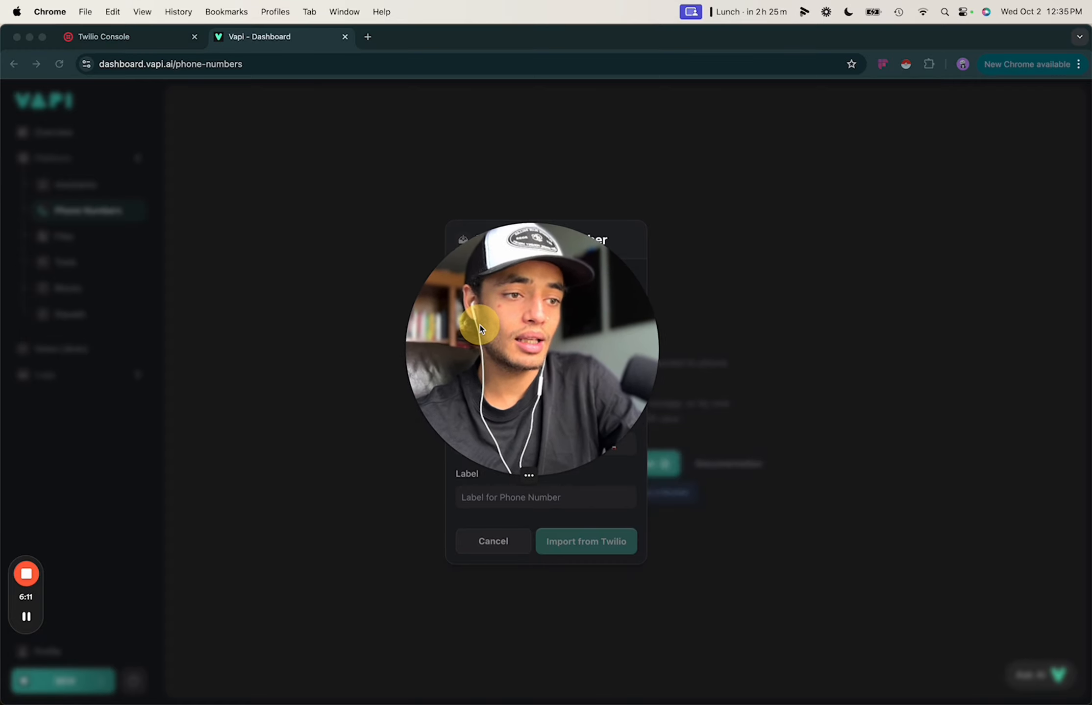
{"action": "left_click", "coordinate": [494, 502]}
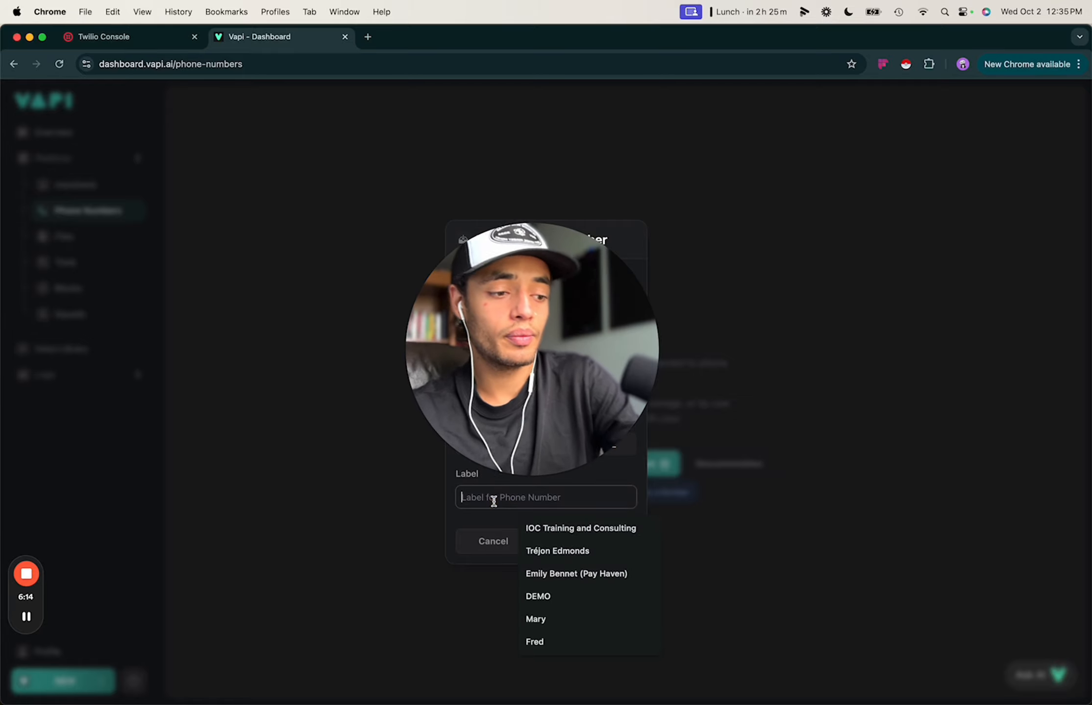
{"action": "type", "text": "ph"}
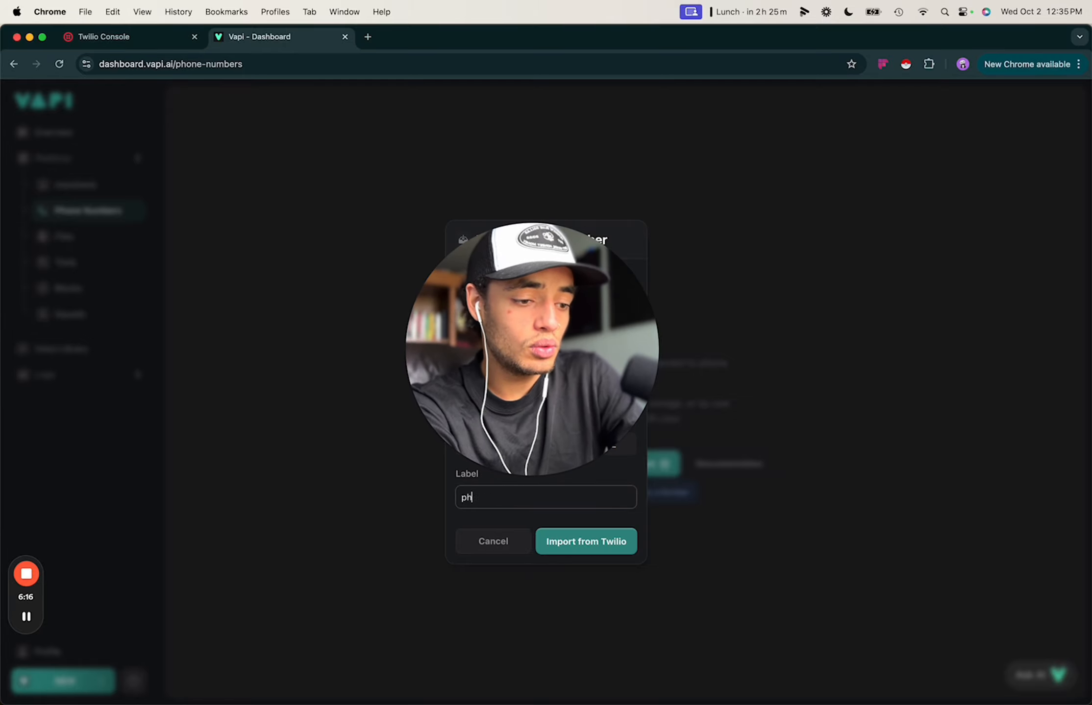
{"action": "type", "text": "one number 1"}
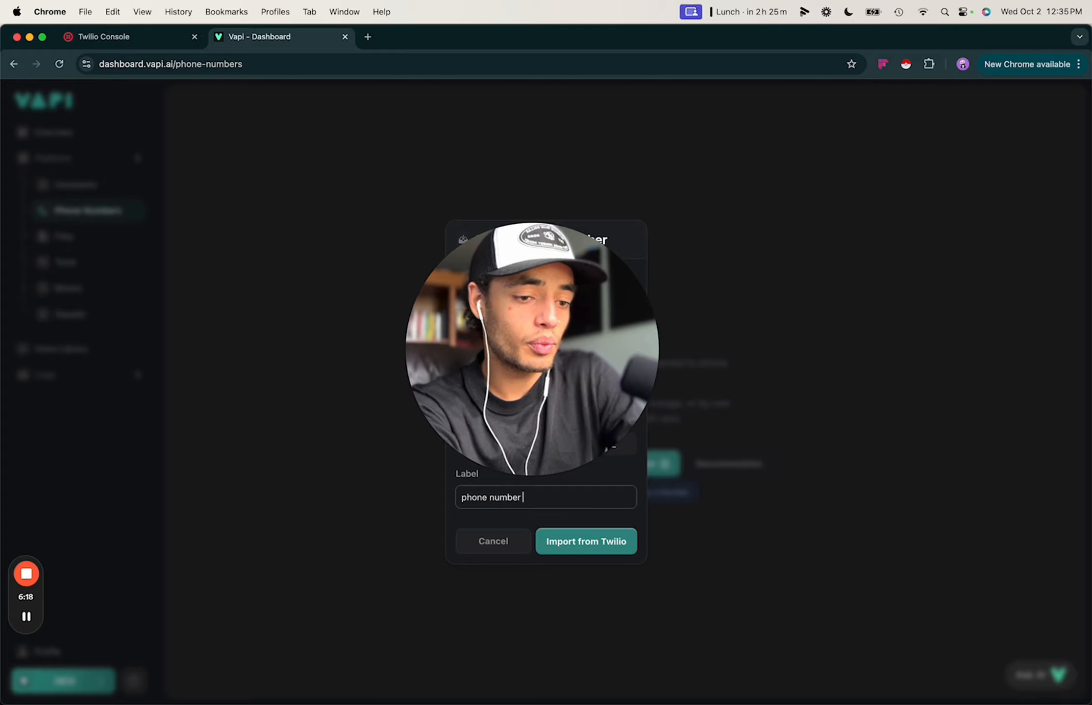
{"action": "left_click", "coordinate": [596, 548]}
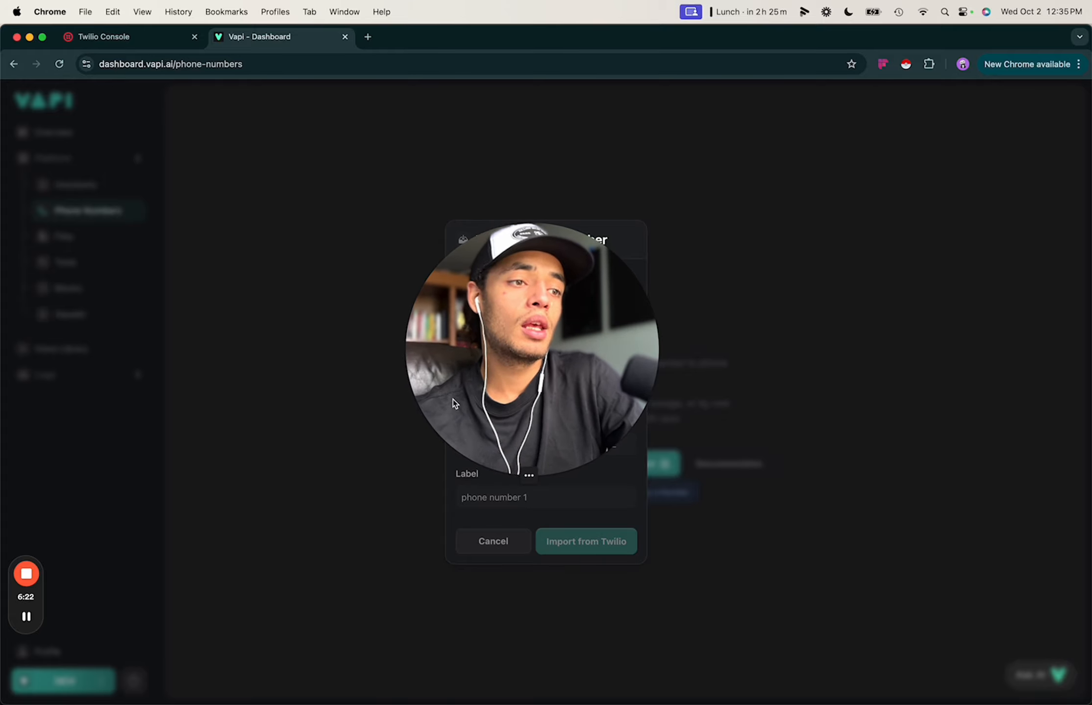
{"action": "left_click_drag", "start_coordinate": [497, 363], "coordinate": [915, 483]}
{"action": "left_click", "coordinate": [568, 532]}
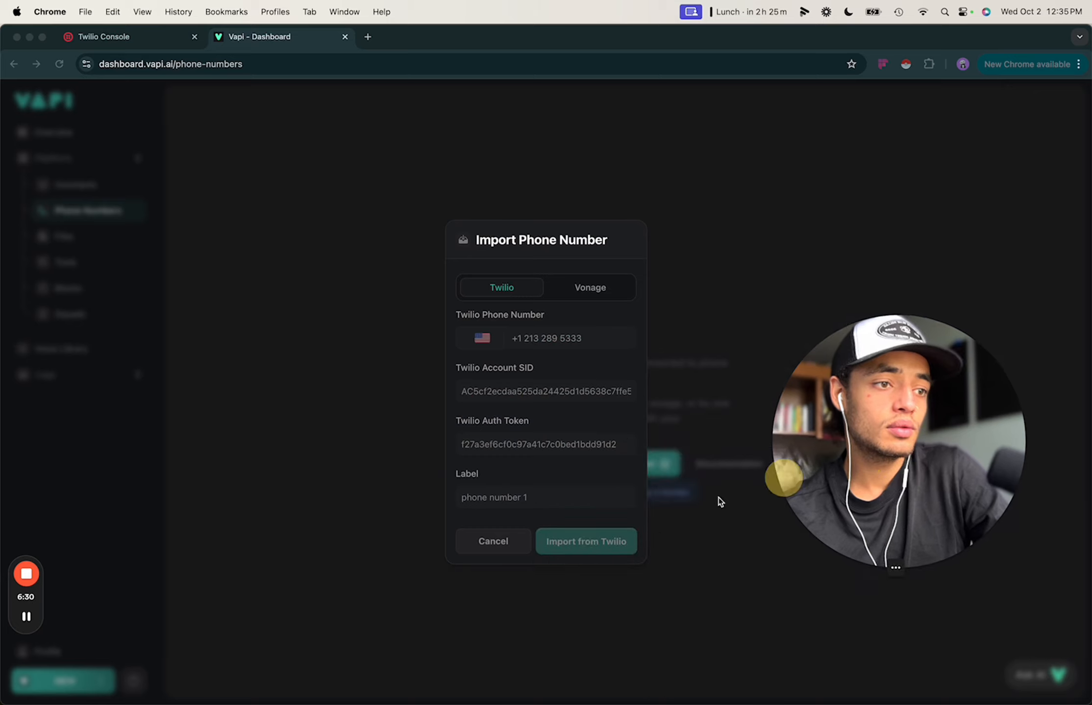
{"action": "left_click", "coordinate": [584, 545]}
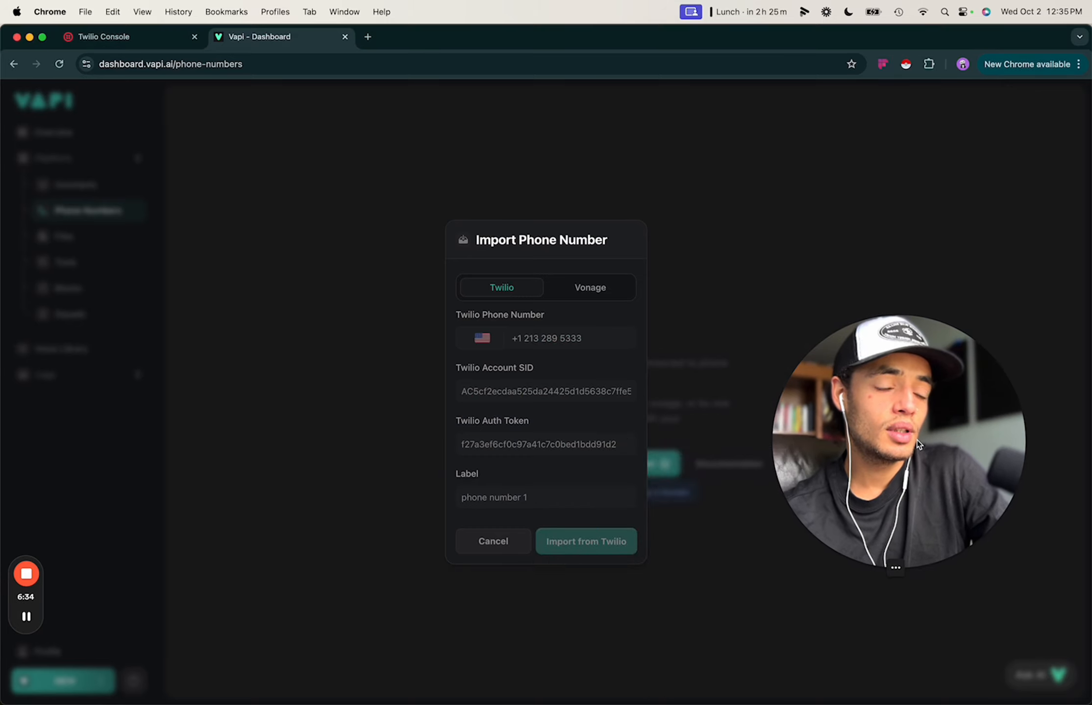
{"action": "left_click_drag", "start_coordinate": [922, 448], "coordinate": [825, 447]}
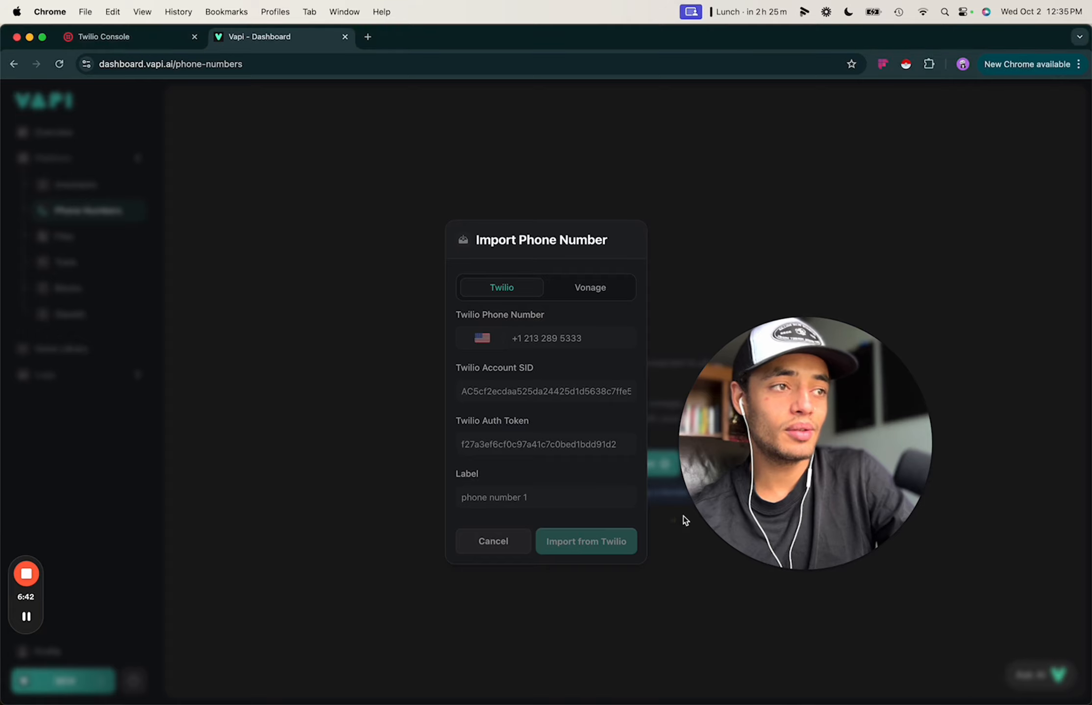
{"action": "left_click_drag", "start_coordinate": [809, 458], "coordinate": [858, 484]}
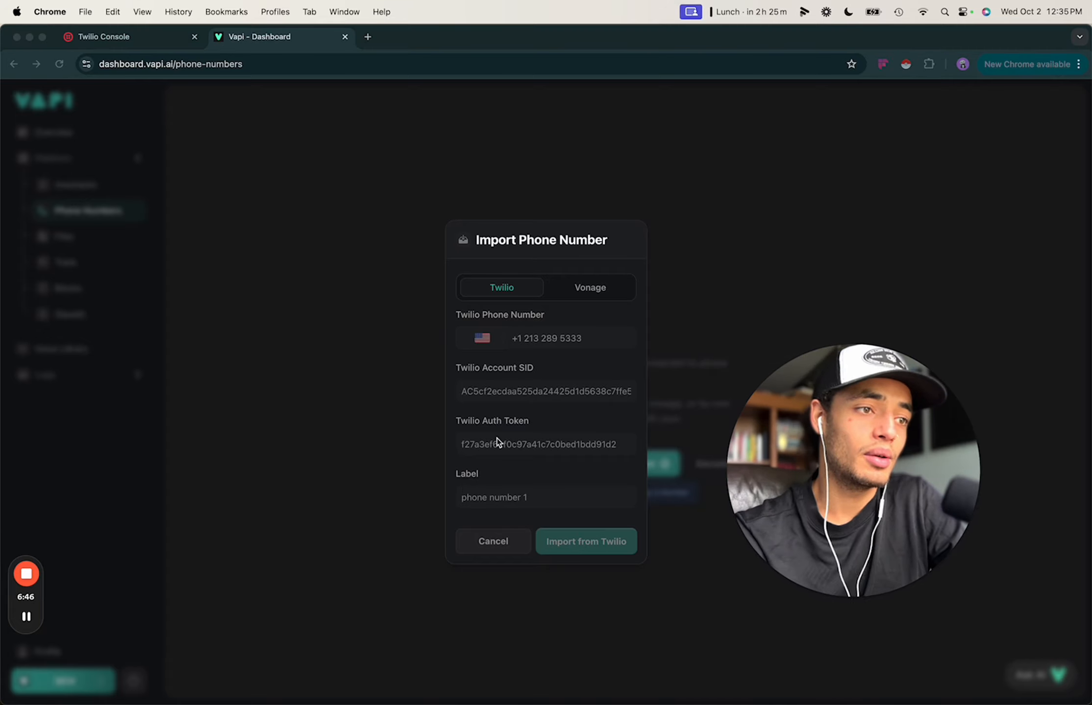
{"action": "left_click", "coordinate": [492, 540]}
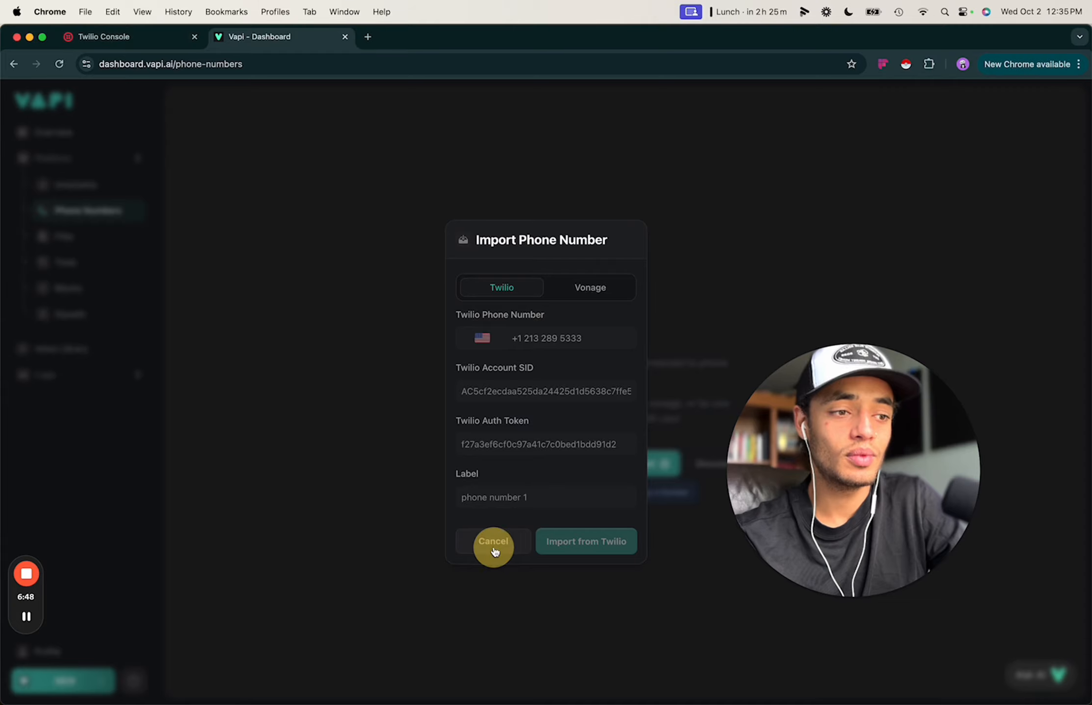
- Start a fresh phone number import and paste the copied auth token as the Twilio Auth Token
{"action": "left_click", "coordinate": [646, 469]}
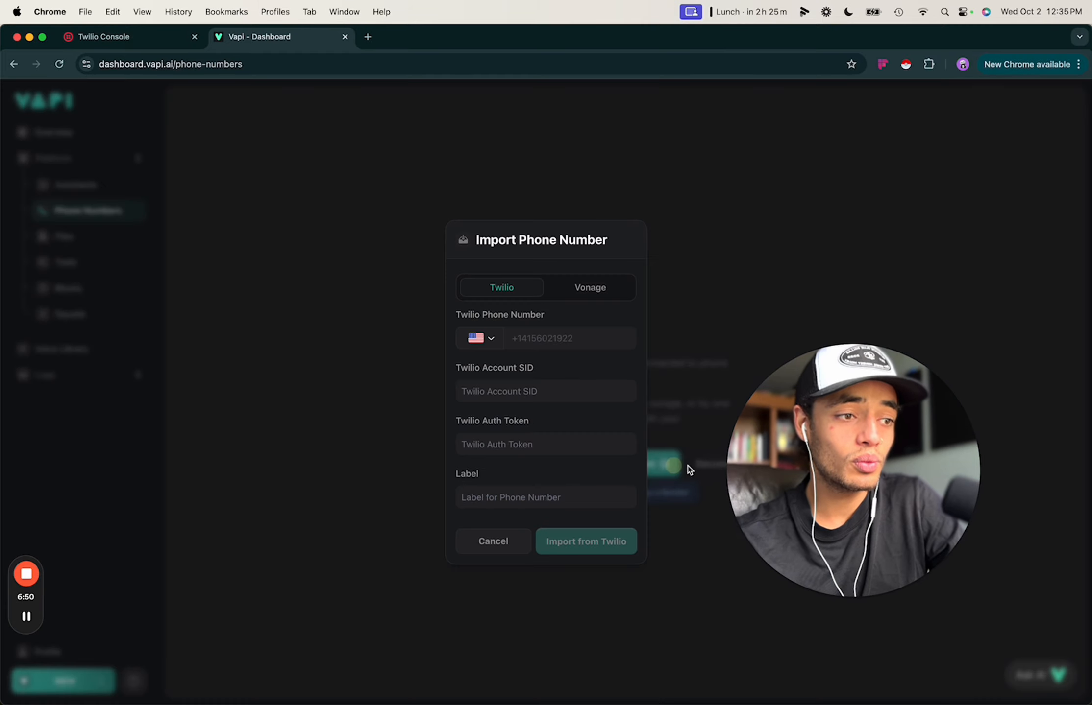
{"action": "left_click", "coordinate": [521, 443]}
{"action": "key", "text": "super+v"}
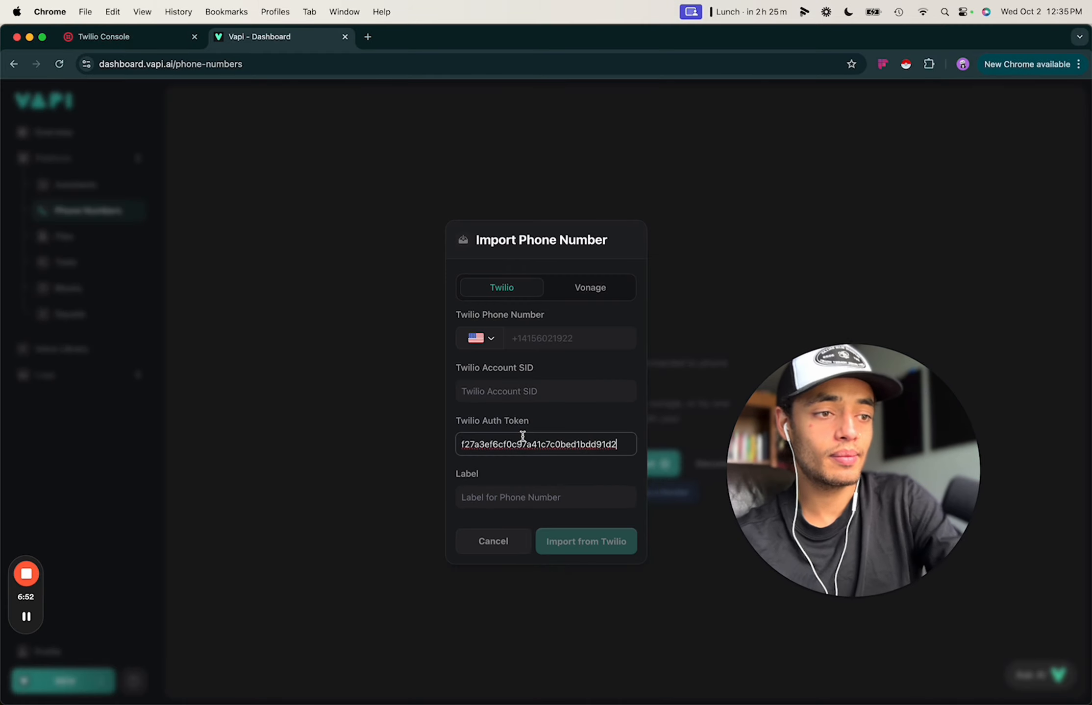
- Copy the Account SID again from the Twilio console and paste it as the Twilio Account SID in the new Vapi import form
{"action": "left_click", "coordinate": [64, 37]}
{"action": "left_click", "coordinate": [505, 500]}
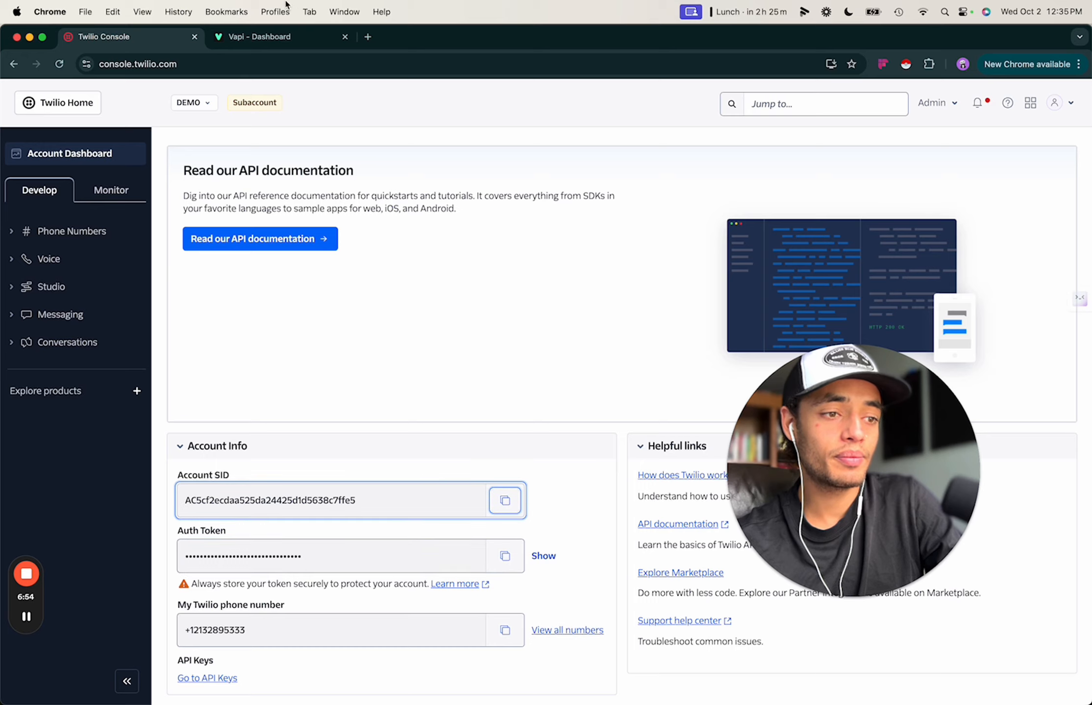
{"action": "left_click", "coordinate": [272, 39]}
{"action": "left_click", "coordinate": [512, 387]}
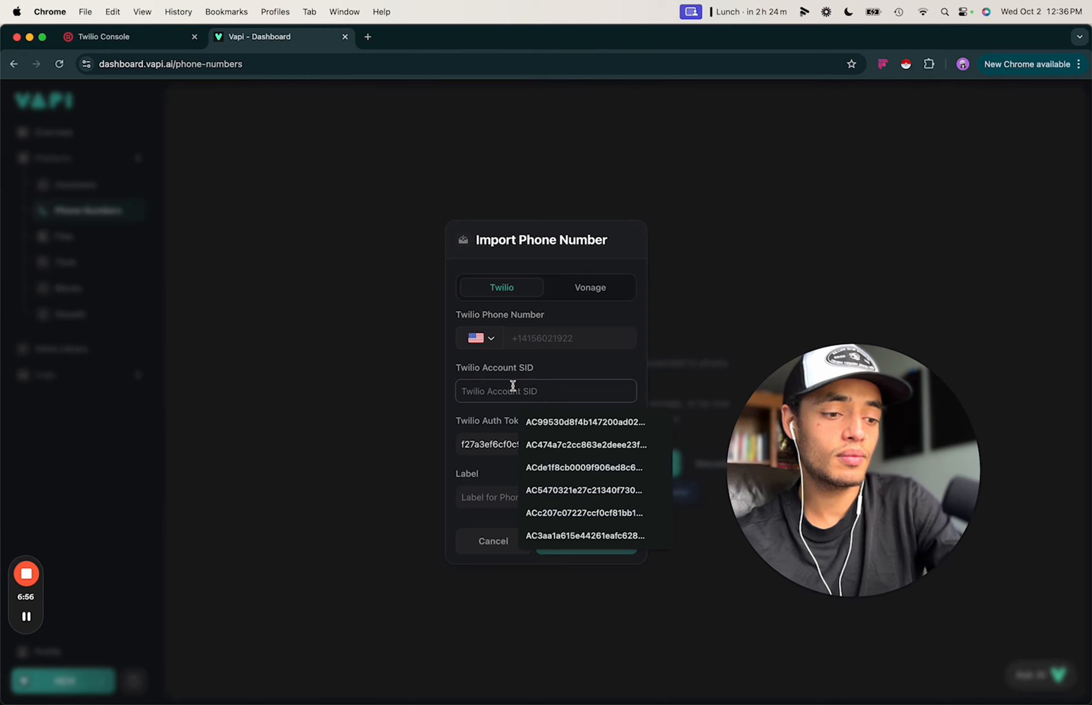
{"action": "key", "text": "super+v"}
- Copy the Twilio phone number into the Vapi import form, label it "phone number 1" and submit the import from Twilio
{"action": "left_click", "coordinate": [125, 43]}
{"action": "left_click", "coordinate": [505, 628]}
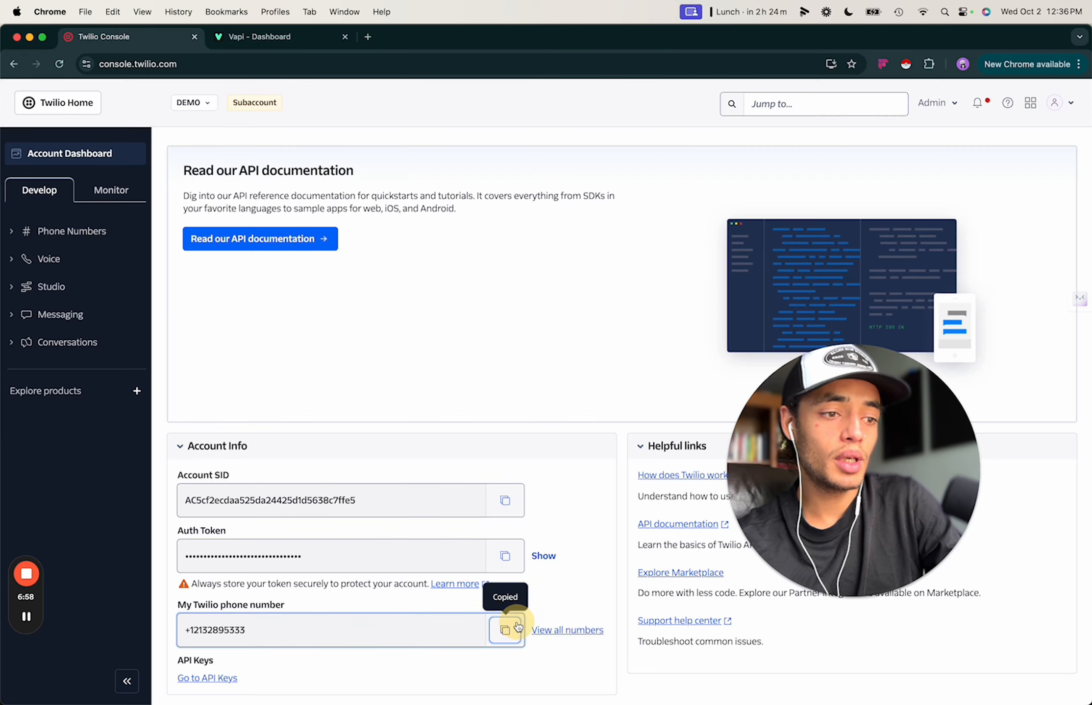
{"action": "key", "text": "ctrl+Tab"}
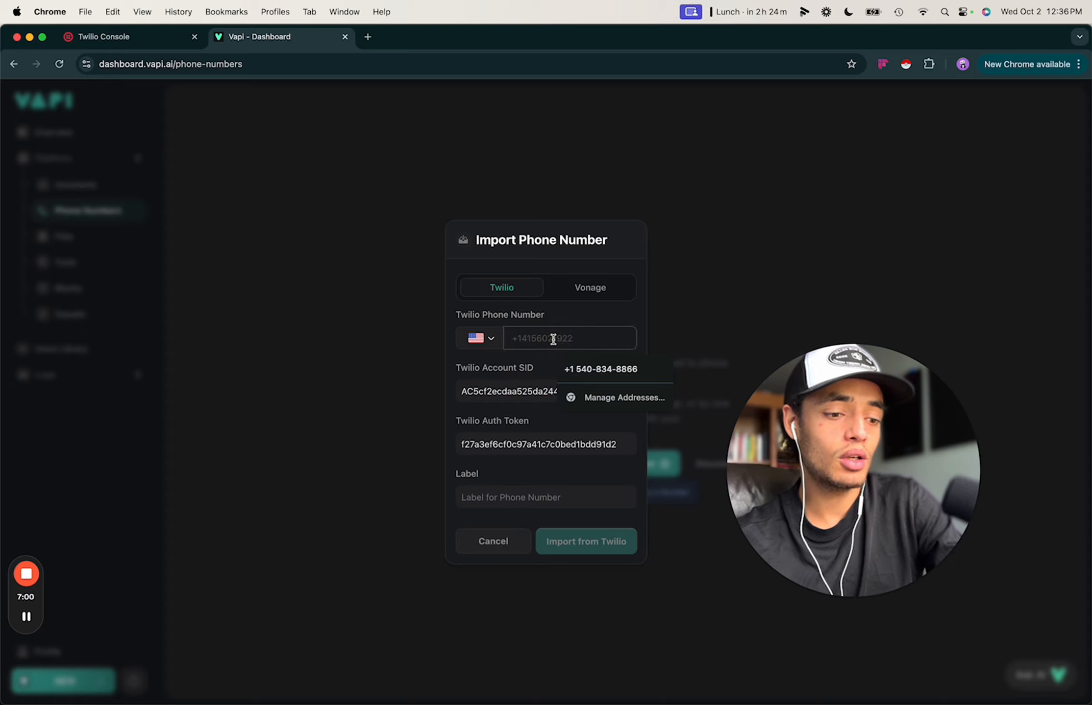
{"action": "left_click", "coordinate": [510, 490]}
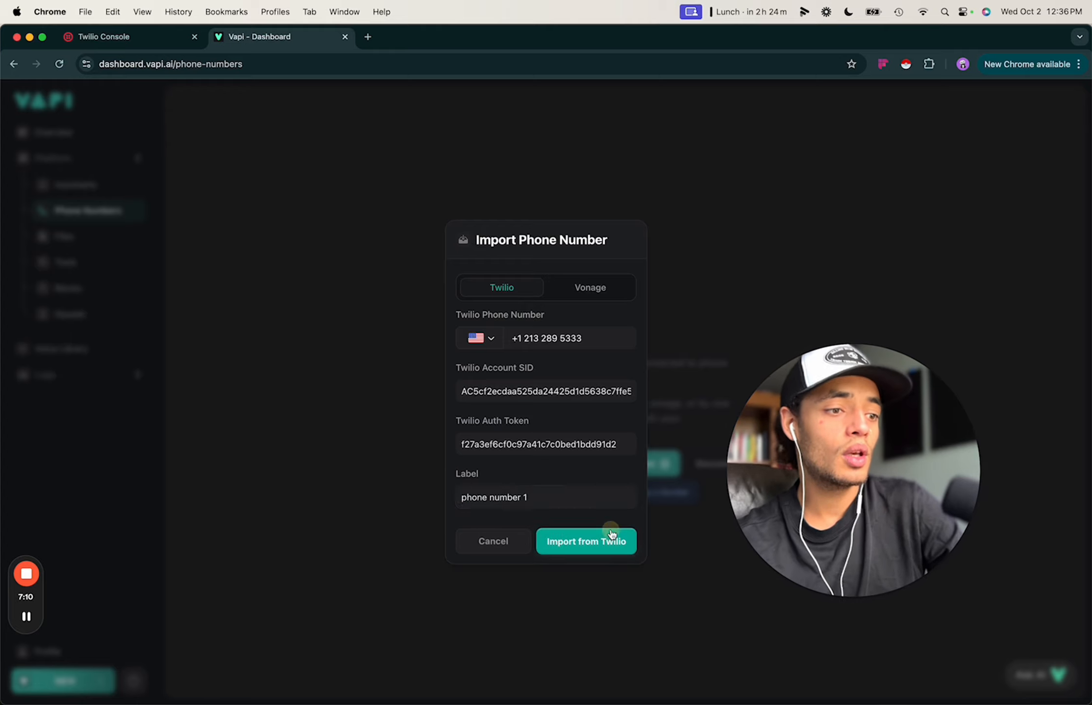
{"action": "left_click", "coordinate": [596, 546]}
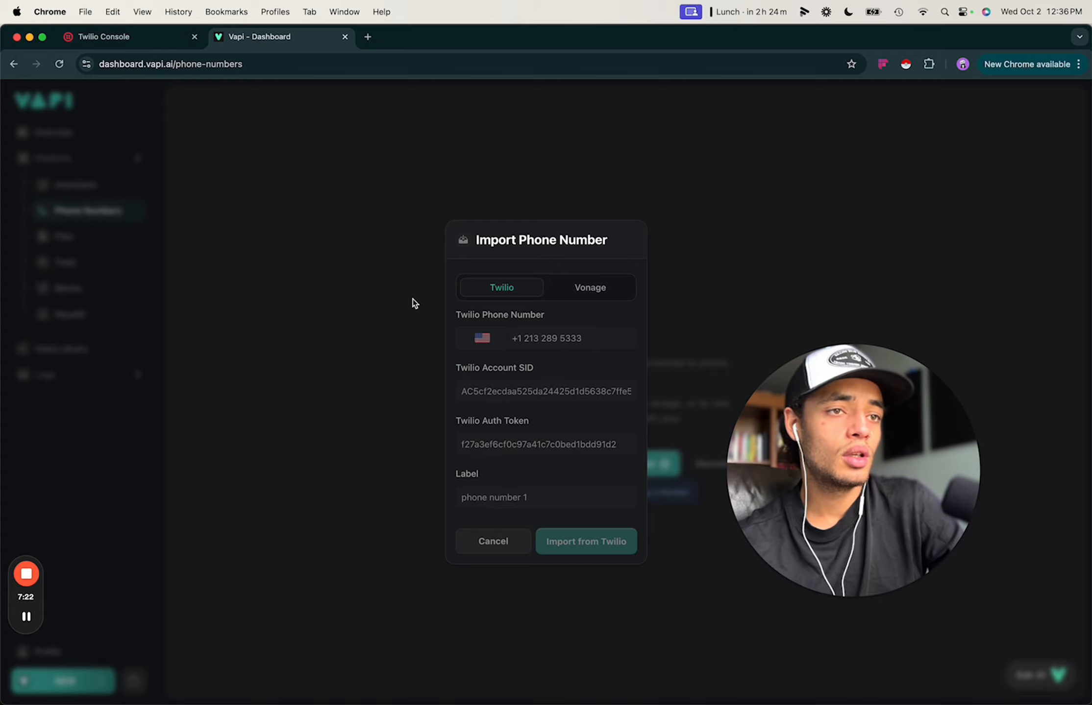
- Reload the Vapi dashboard and reopen its Phone Numbers page
{"action": "left_click", "coordinate": [59, 64]}
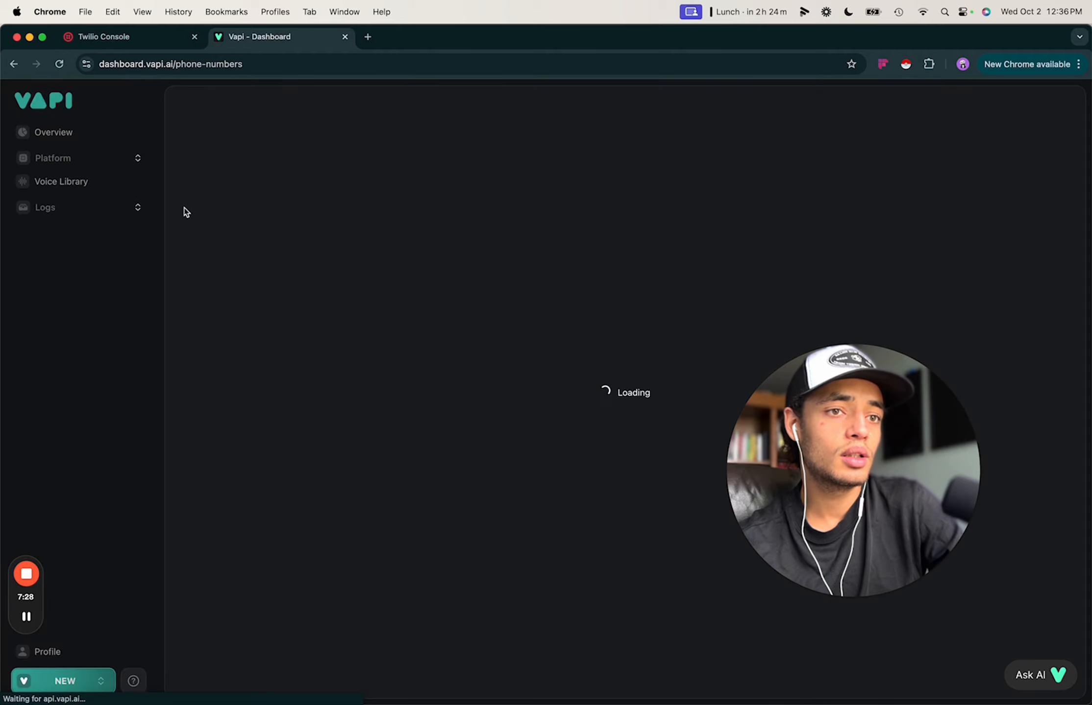
{"action": "left_click", "coordinate": [77, 164]}
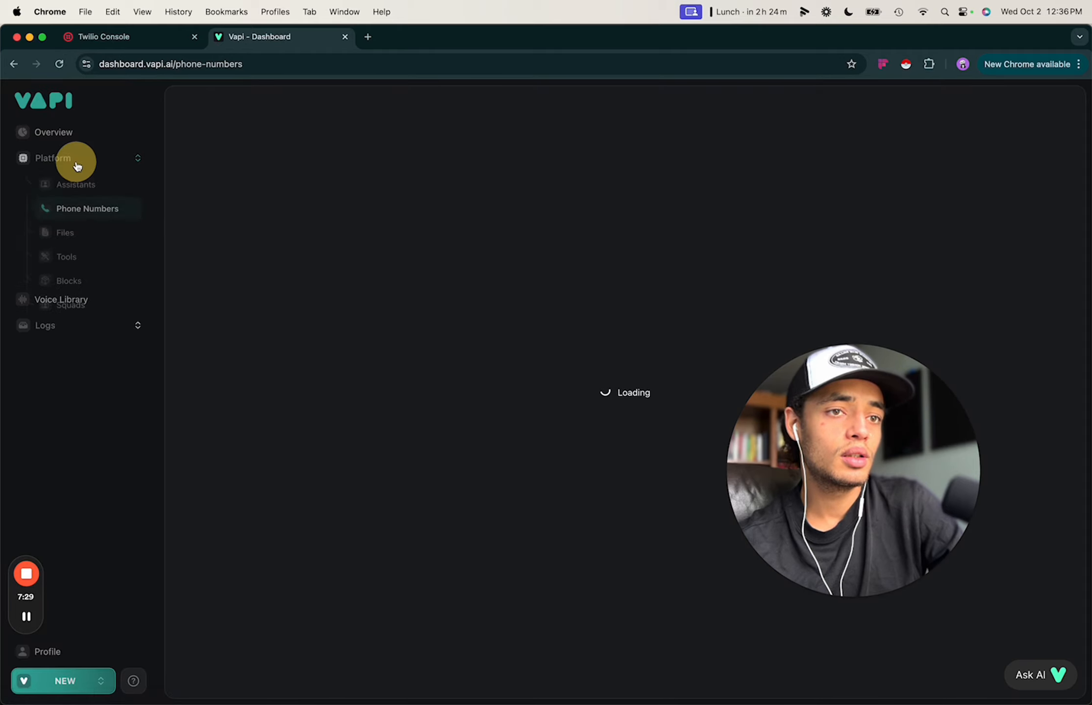
{"action": "left_click", "coordinate": [81, 209]}
{"action": "left_click", "coordinate": [300, 307]}
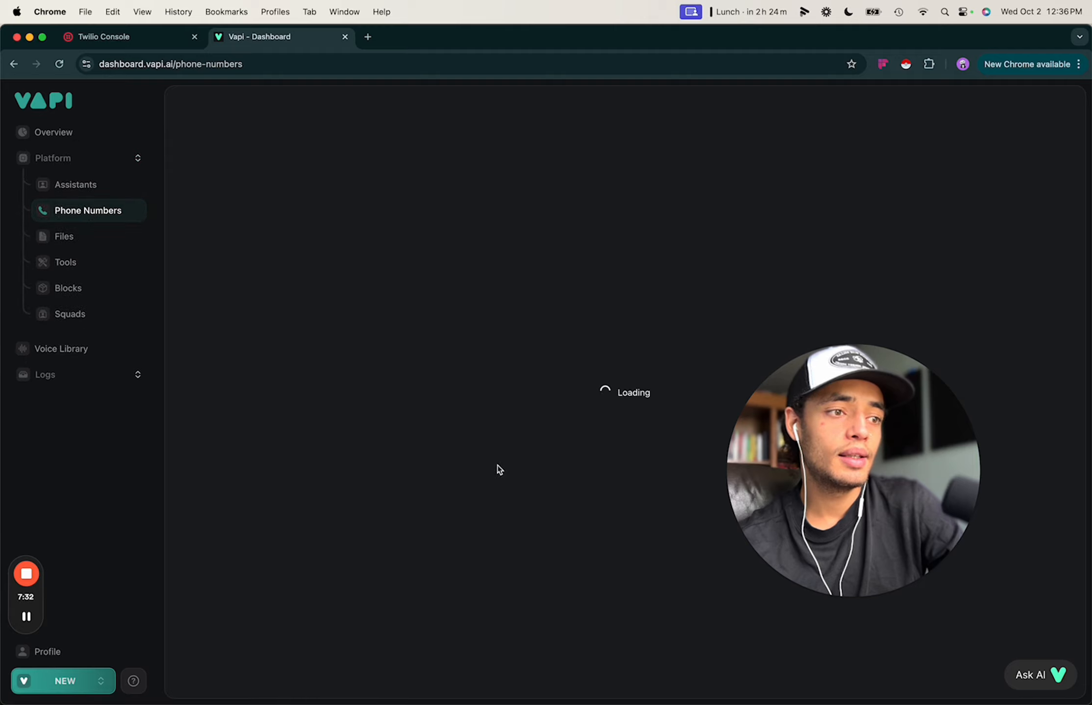
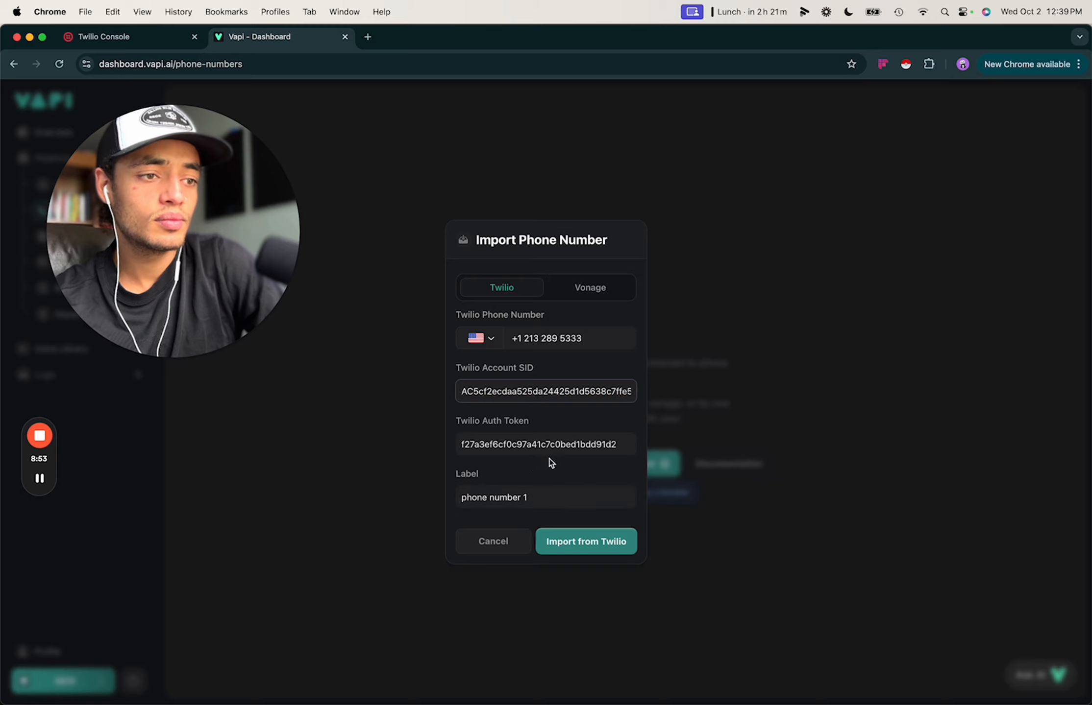
- Replace the Twilio Auth Token in the import form by pasting the copied auth token
{"action": "left_click", "coordinate": [551, 441]}
{"action": "double_click", "coordinate": [550, 441]}
{"action": "key", "text": "super+v"}
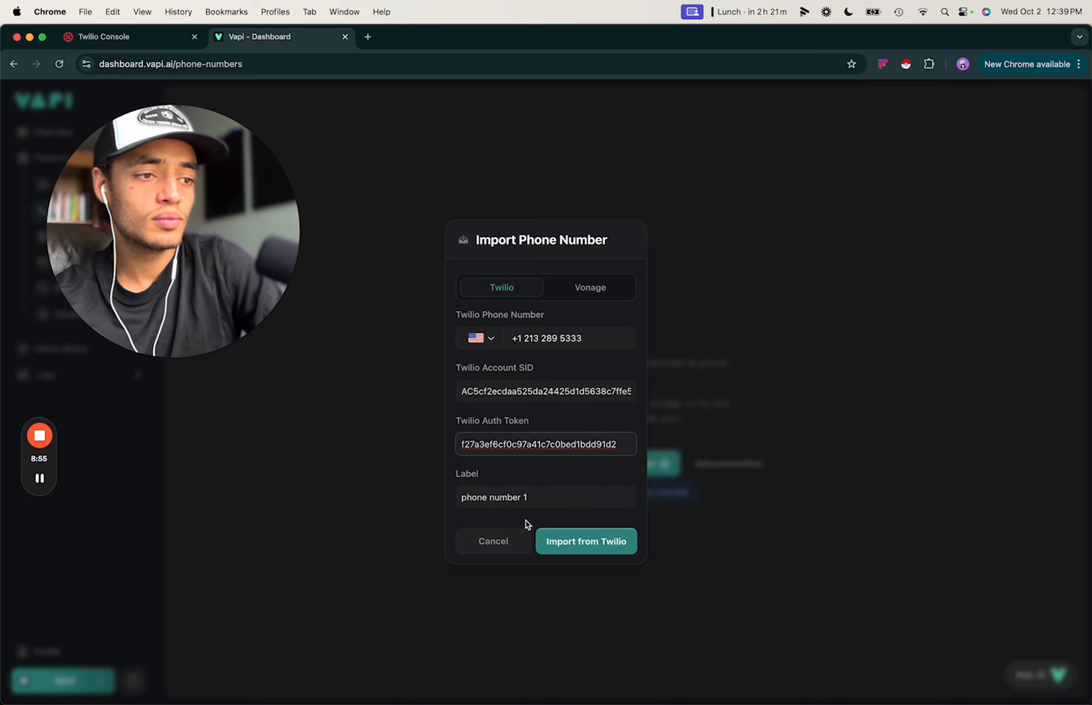
- Shorten the label to "phone" and import the number from Twilio
{"action": "left_click_drag", "start_coordinate": [525, 498], "coordinate": [493, 495]}
{"action": "key", "text": "BackSpace"}
{"action": "key", "text": "BackSpace"}
{"action": "key", "text": "BackSpace"}
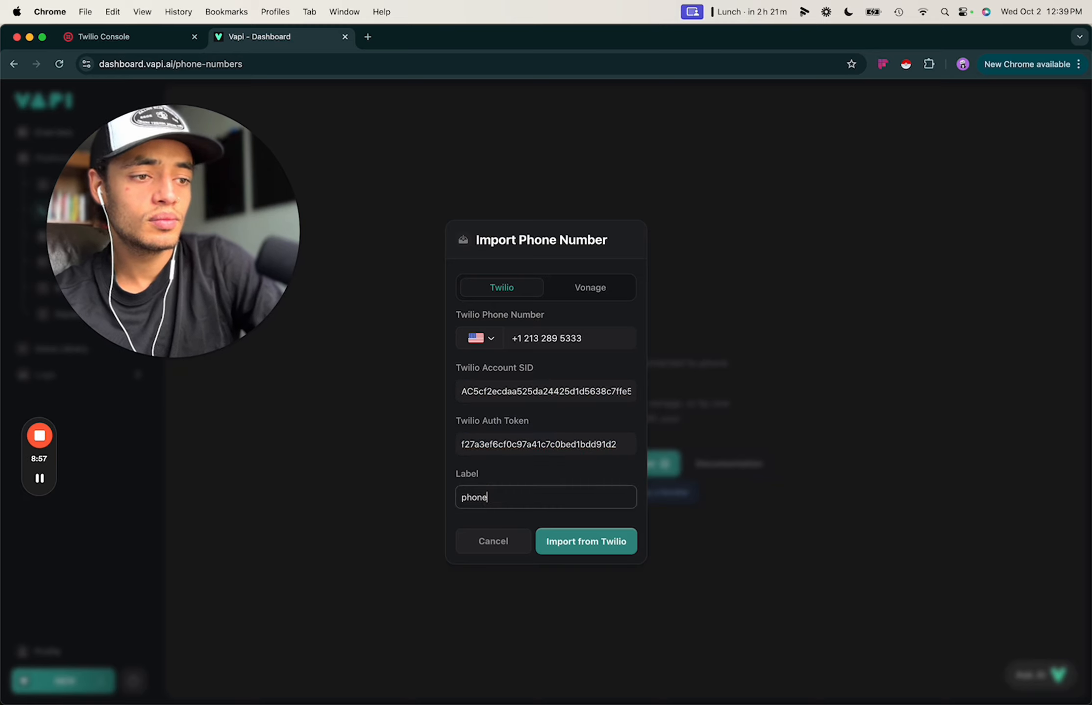
{"action": "left_click", "coordinate": [579, 540]}
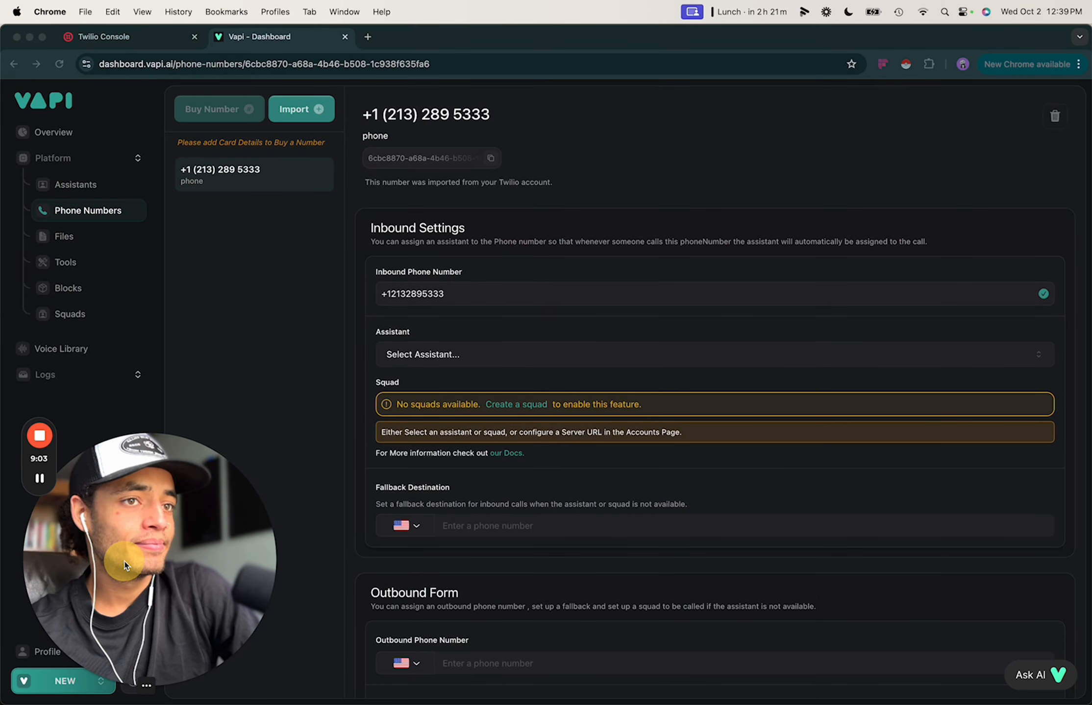
- Review the assistants that can be assigned to the imported number in Vapi's inbound settings
{"action": "left_click", "coordinate": [139, 38]}
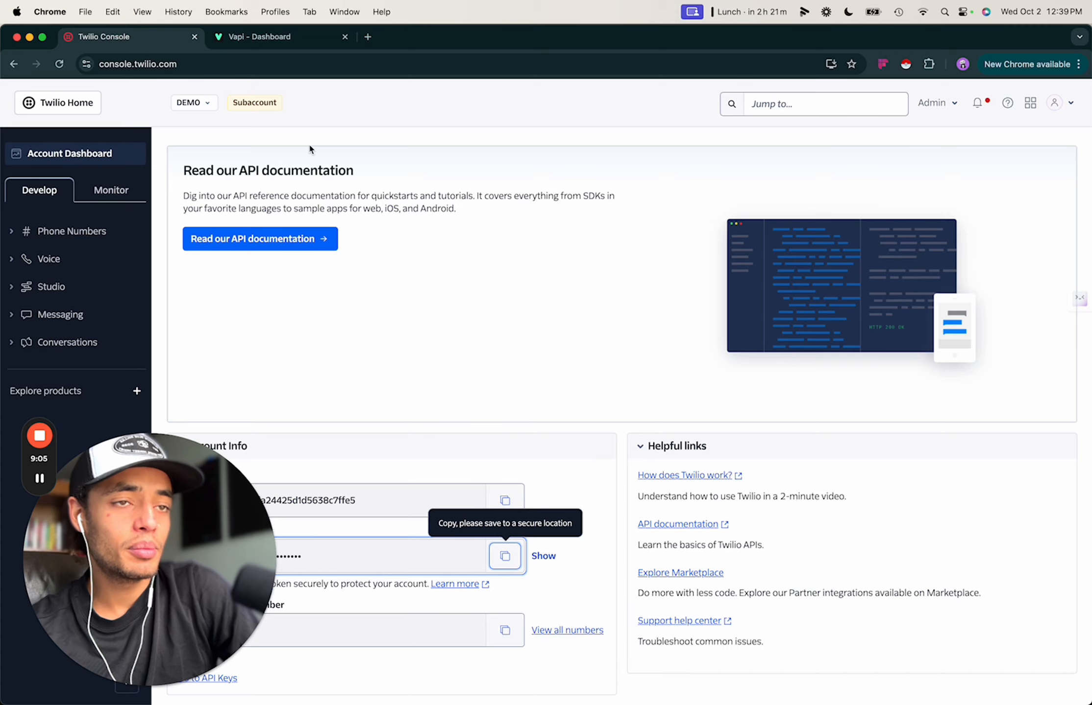
{"action": "left_click", "coordinate": [260, 37]}
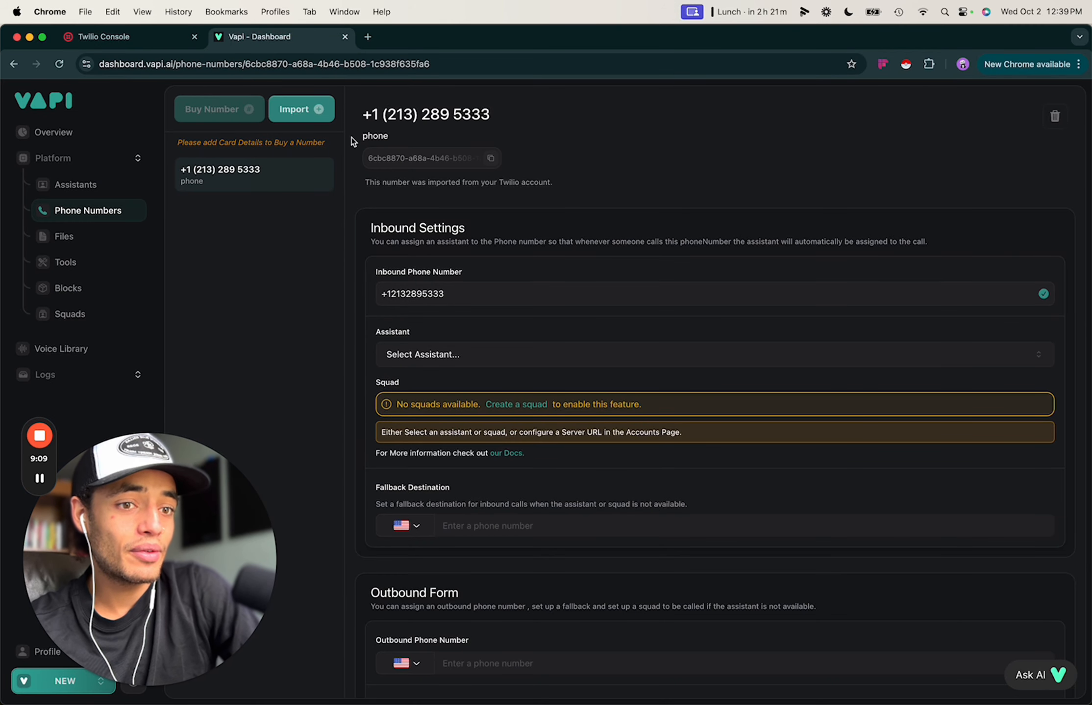
{"action": "left_click", "coordinate": [174, 308]}
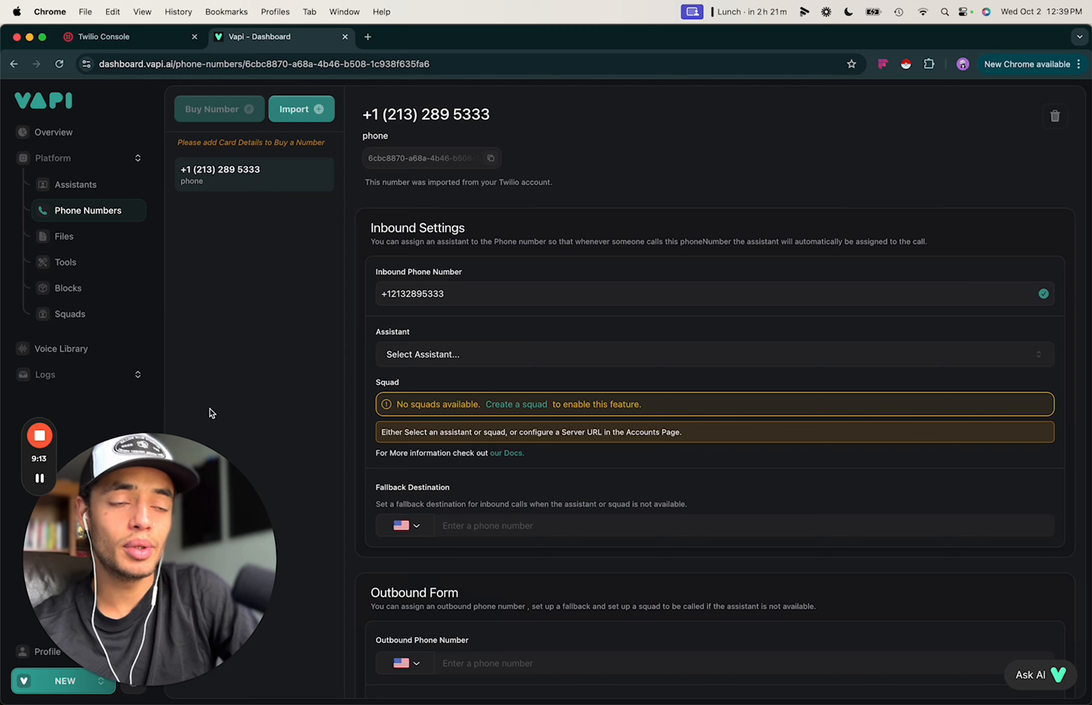
{"action": "left_click", "coordinate": [435, 343]}
{"action": "left_click", "coordinate": [453, 354]}
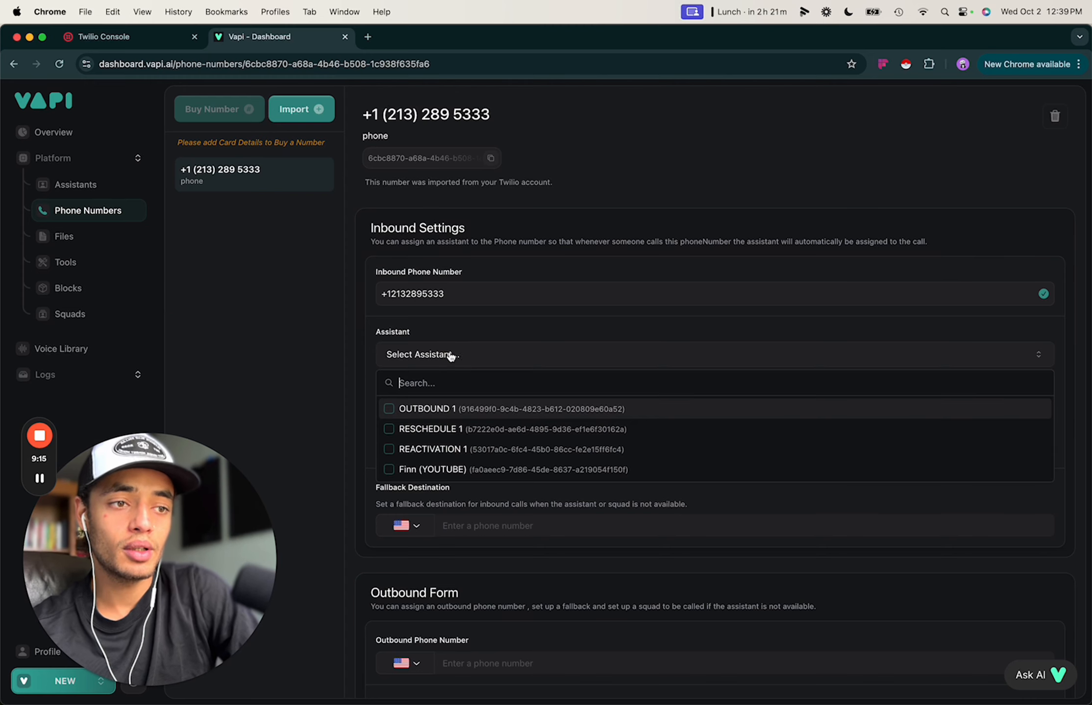
{"action": "left_click", "coordinate": [306, 409]}
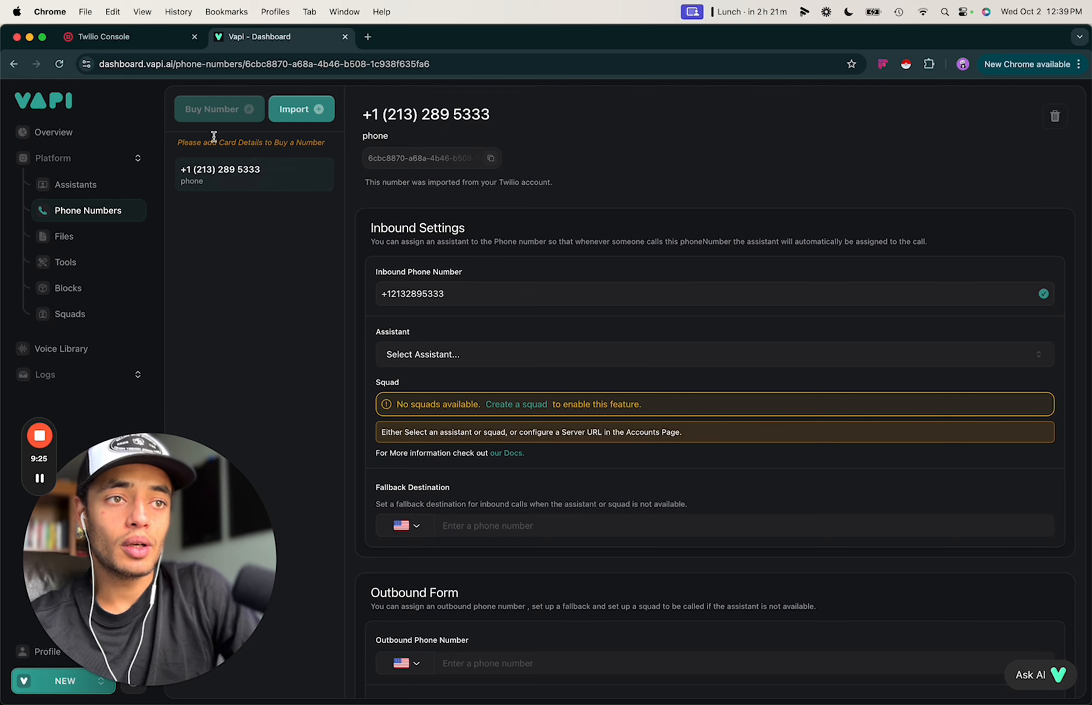
{"action": "left_click", "coordinate": [213, 114]}
{"action": "left_click", "coordinate": [218, 107]}
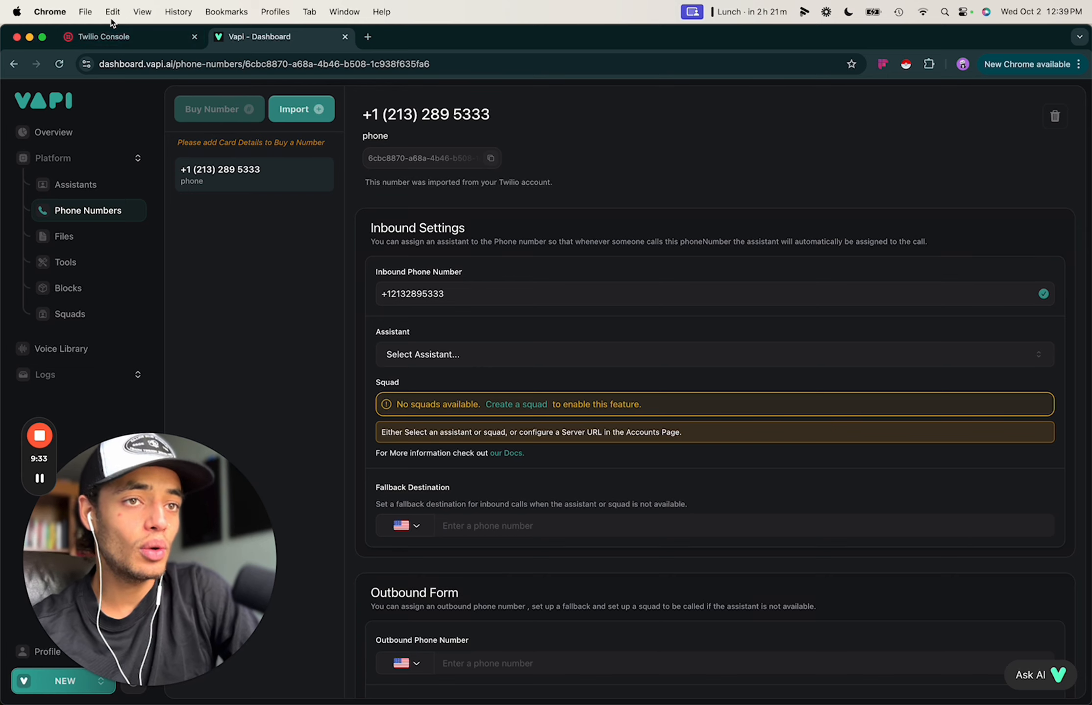
- Switch to the Twilio console, open the subaccount's active numbers and examine the voice webhook URL of the purchased number
{"action": "left_click", "coordinate": [110, 37]}
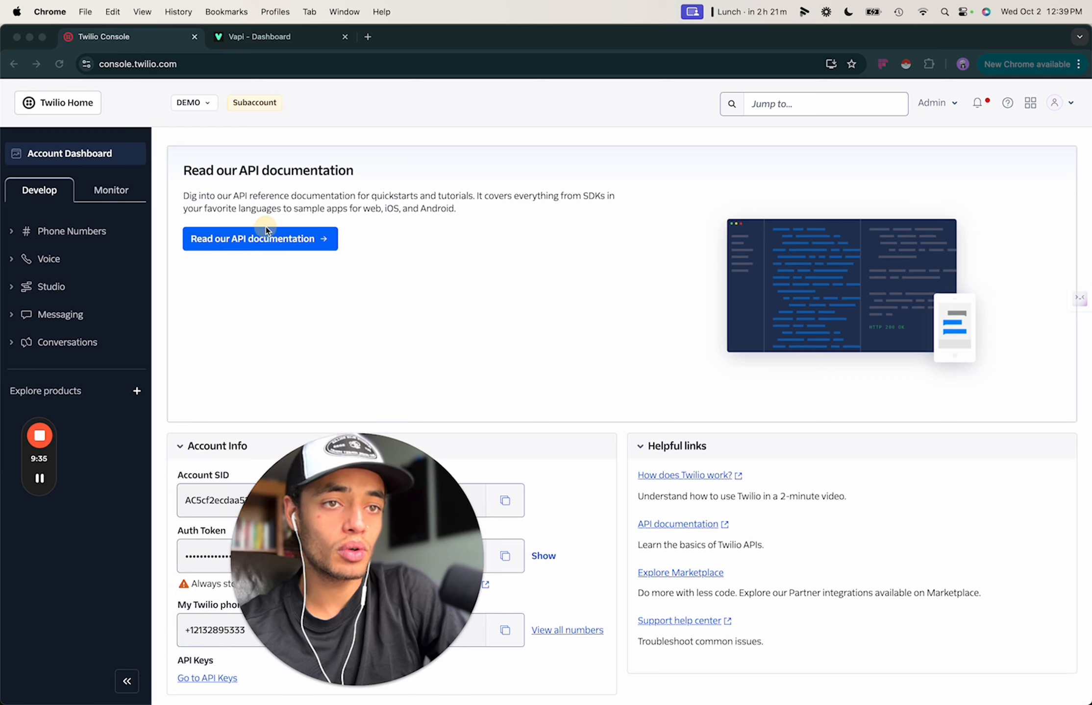
{"action": "left_click", "coordinate": [94, 231]}
{"action": "left_click", "coordinate": [58, 257]}
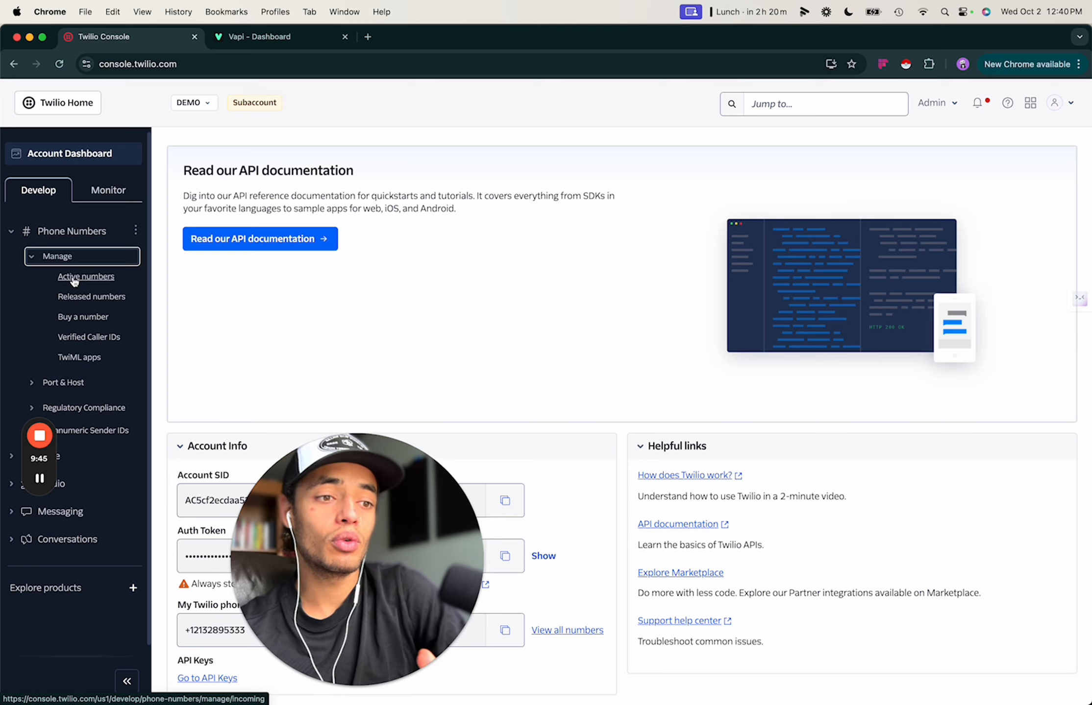
{"action": "left_click", "coordinate": [73, 278]}
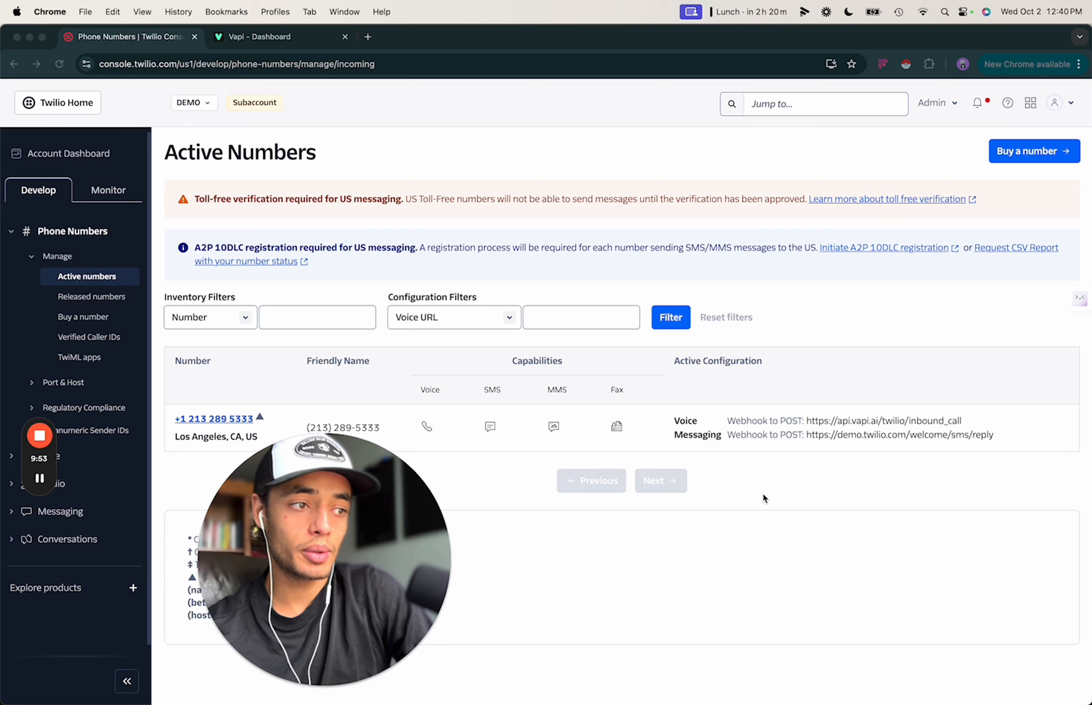
{"action": "left_click", "coordinate": [718, 419]}
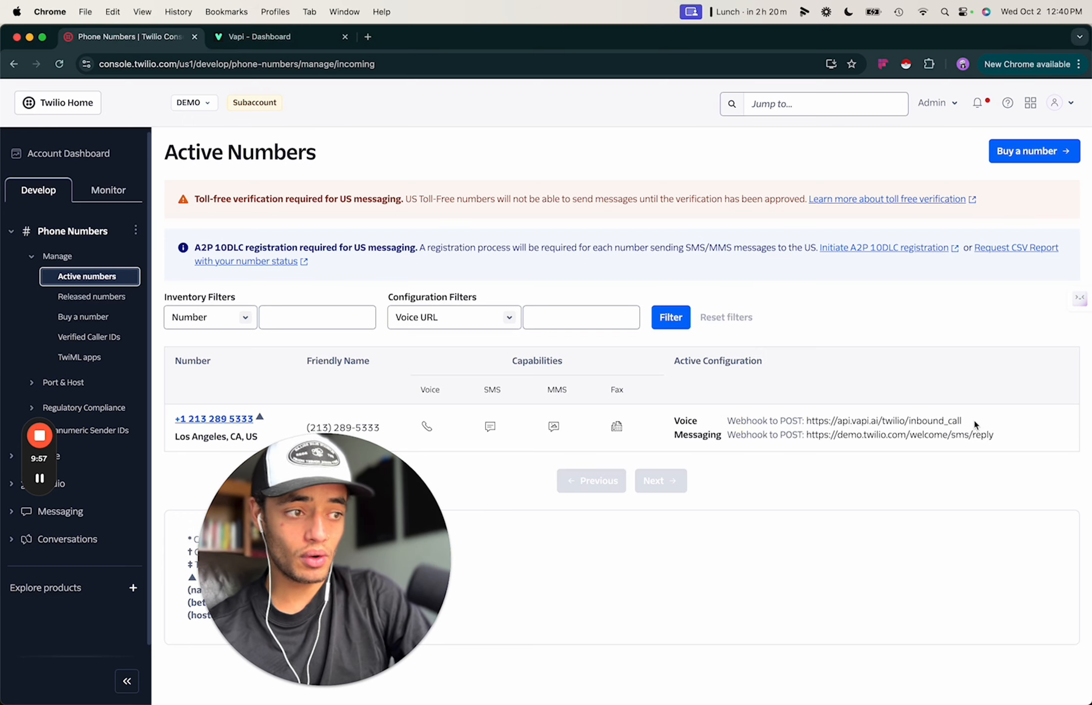
{"action": "left_click_drag", "start_coordinate": [967, 422], "coordinate": [841, 420]}
{"action": "left_click", "coordinate": [832, 431]}
{"action": "left_click_drag", "start_coordinate": [964, 422], "coordinate": [806, 422]}
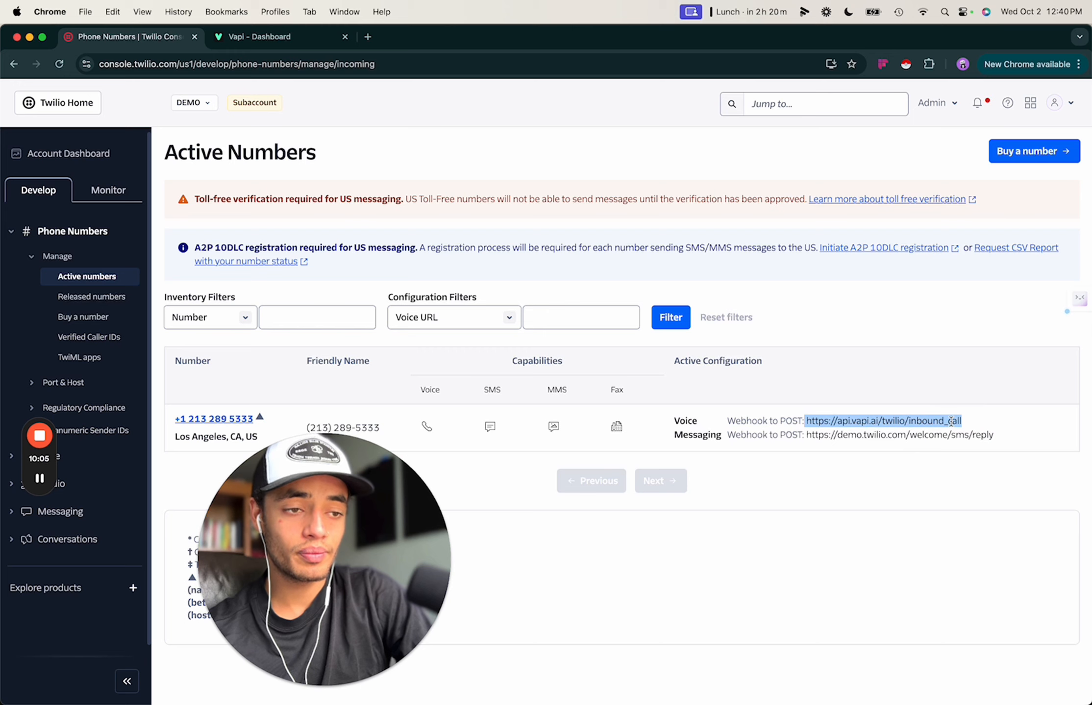
{"action": "left_click", "coordinate": [284, 41]}
{"action": "left_click_drag", "start_coordinate": [403, 537], "coordinate": [277, 439]}
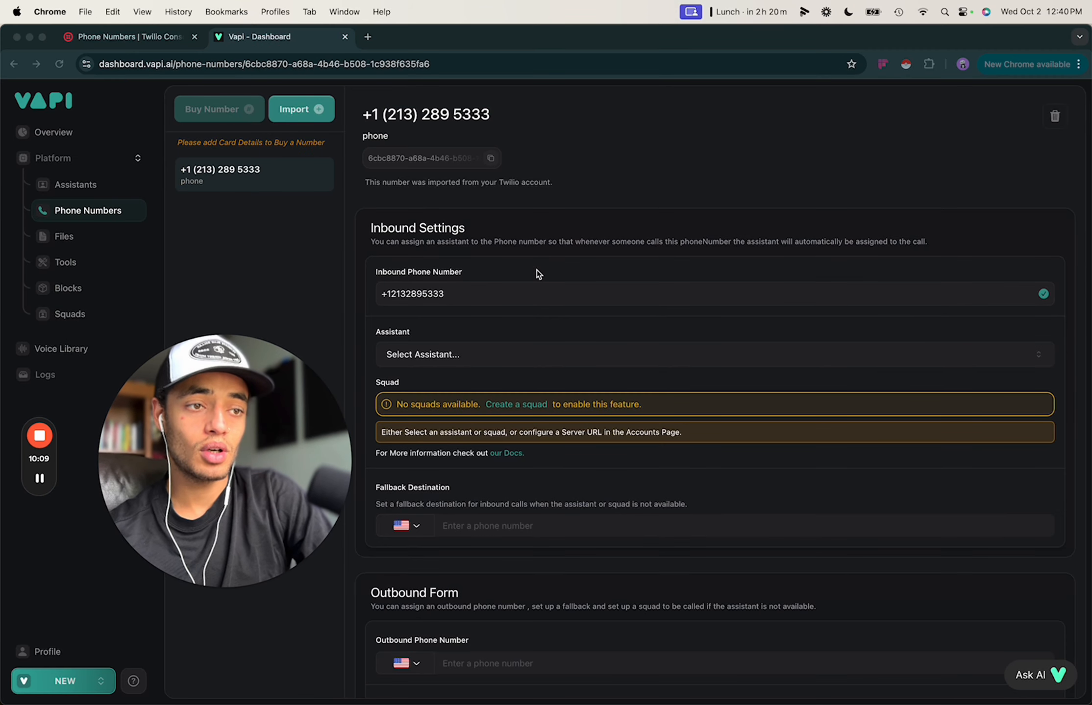
{"action": "mouse_move", "coordinate": [261, 463]}
{"action": "left_click", "coordinate": [128, 36]}
{"action": "left_click_drag", "start_coordinate": [203, 410], "coordinate": [383, 483]}
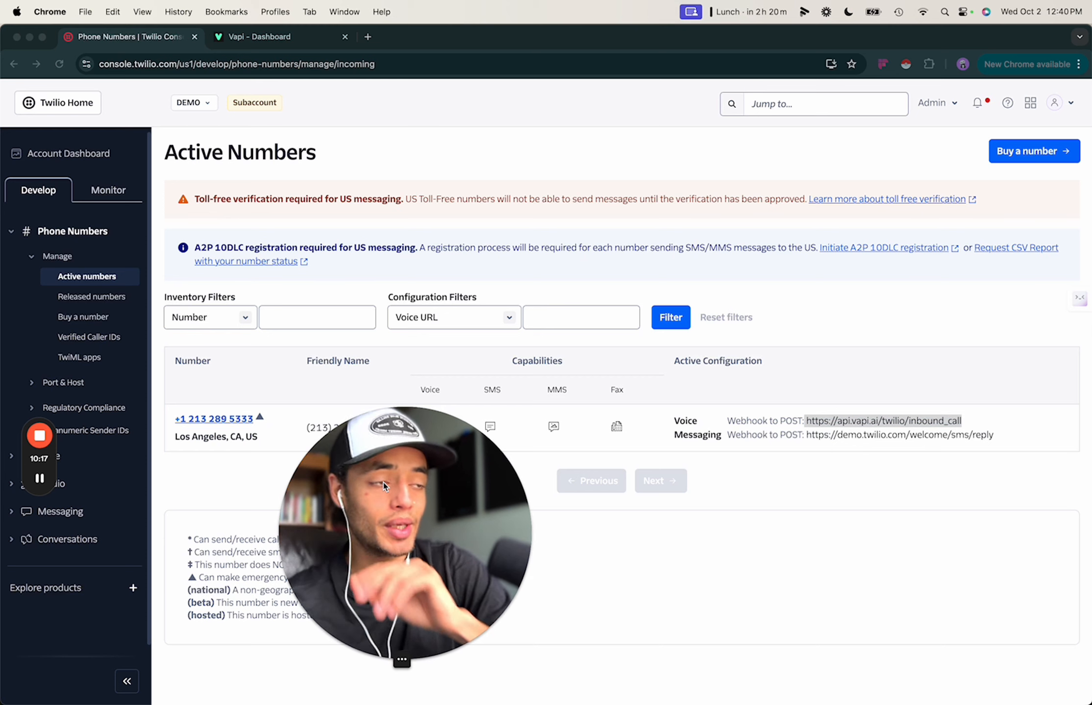
{"action": "scroll", "coordinate": [122, 384], "scroll_direction": "down", "scroll_amount": 1}
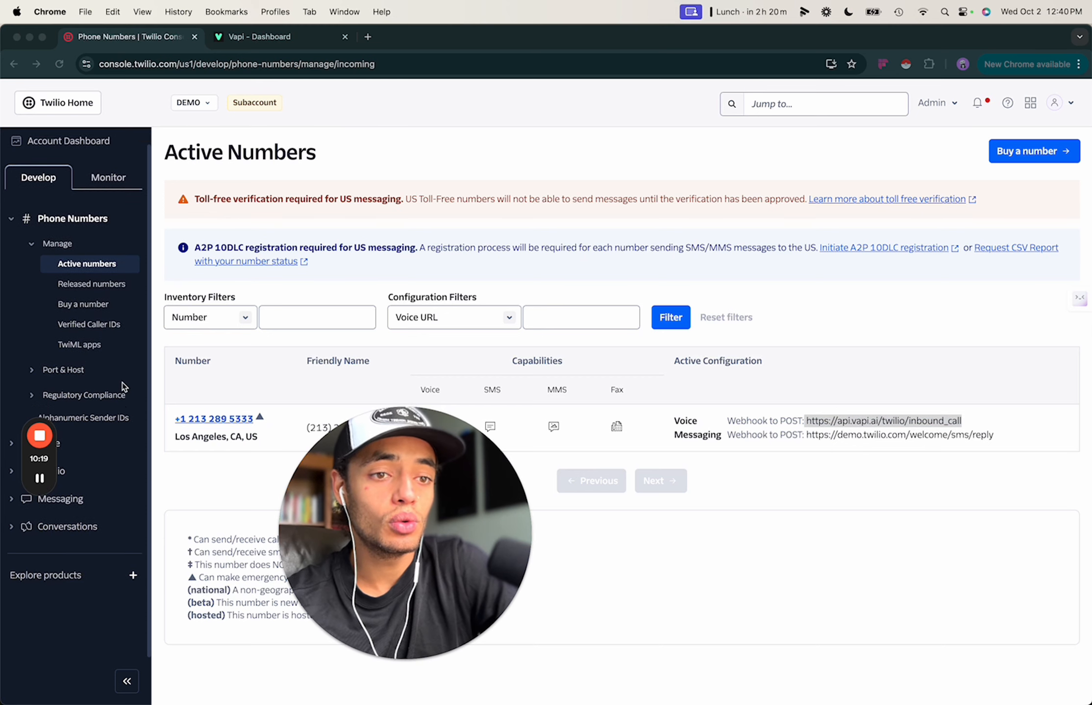
{"action": "left_click_drag", "start_coordinate": [47, 465], "coordinate": [900, 528]}
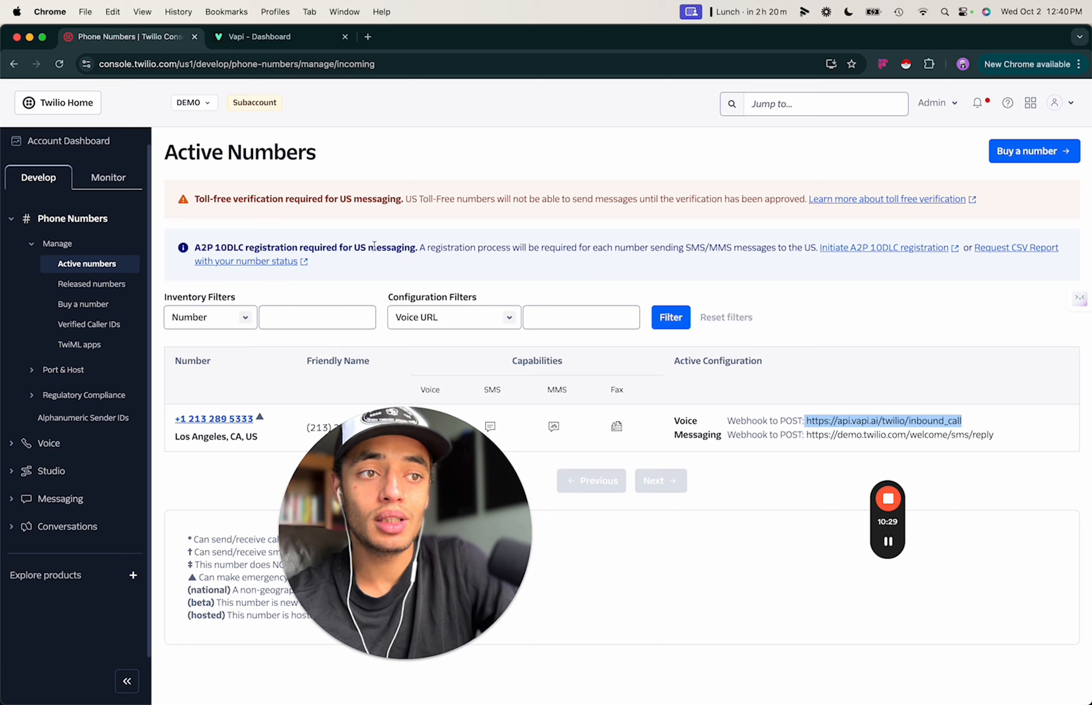
- Search the Twilio console for "trust" and open the Trust Hub overview
{"action": "left_click", "coordinate": [782, 104]}
{"action": "type", "text": "tr"}
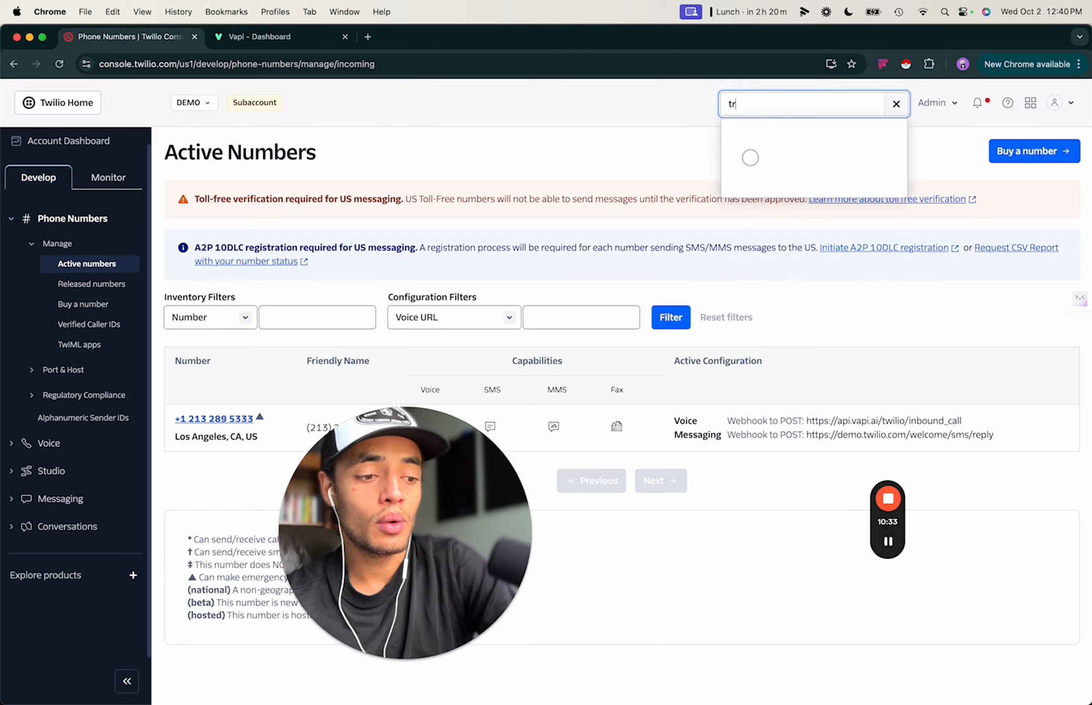
{"action": "type", "text": "ust"}
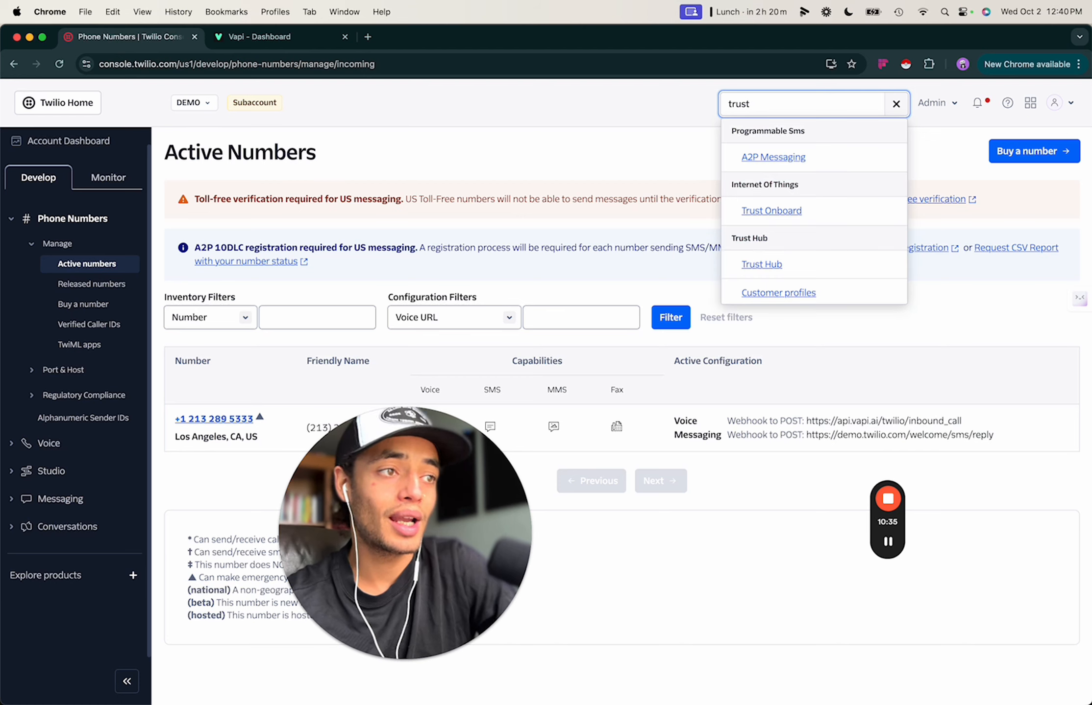
{"action": "left_click", "coordinate": [762, 264]}
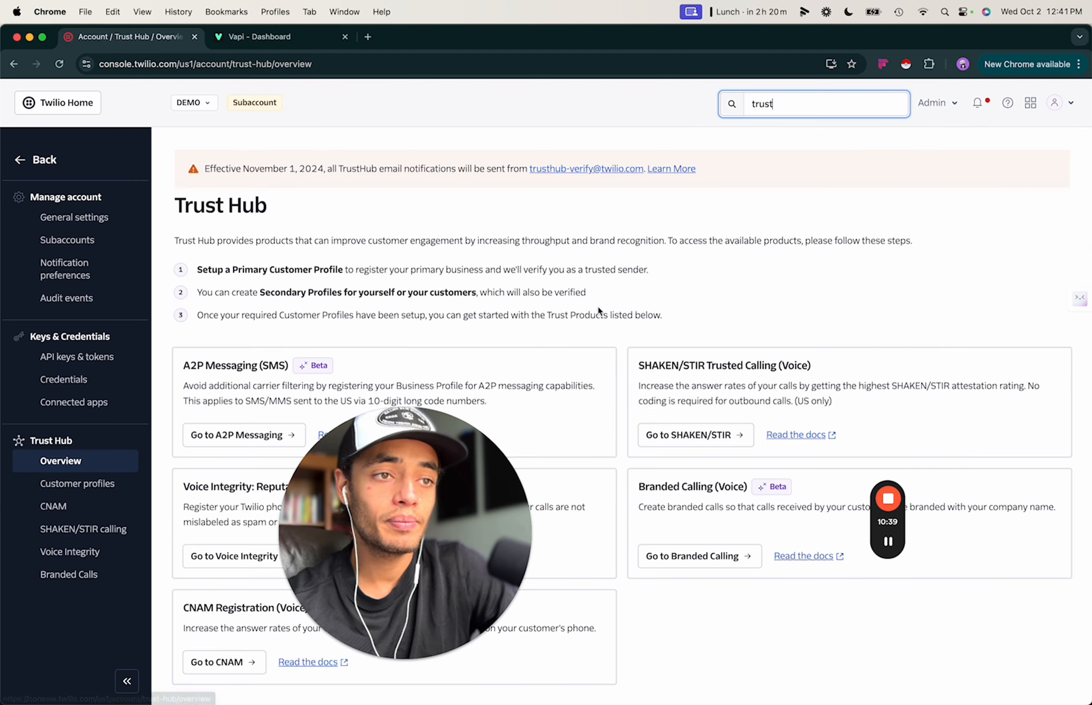
{"action": "left_click_drag", "start_coordinate": [388, 450], "coordinate": [476, 512]}
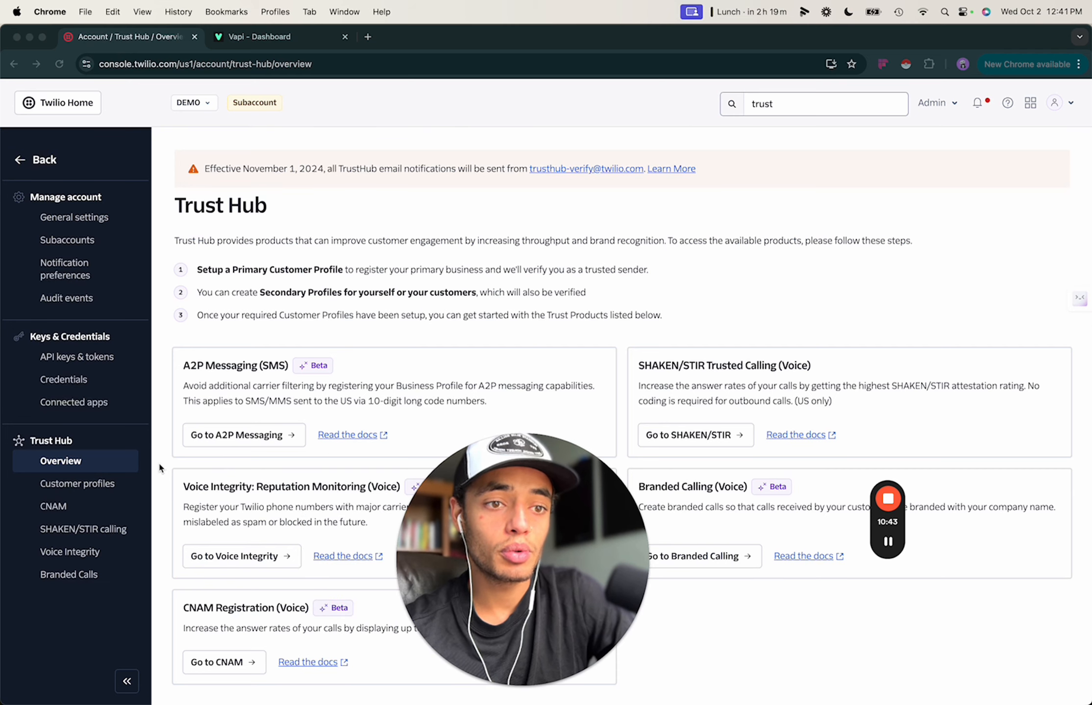
- Open the Trust Hub customer profiles and start creating a secondary profile
{"action": "left_click", "coordinate": [100, 487]}
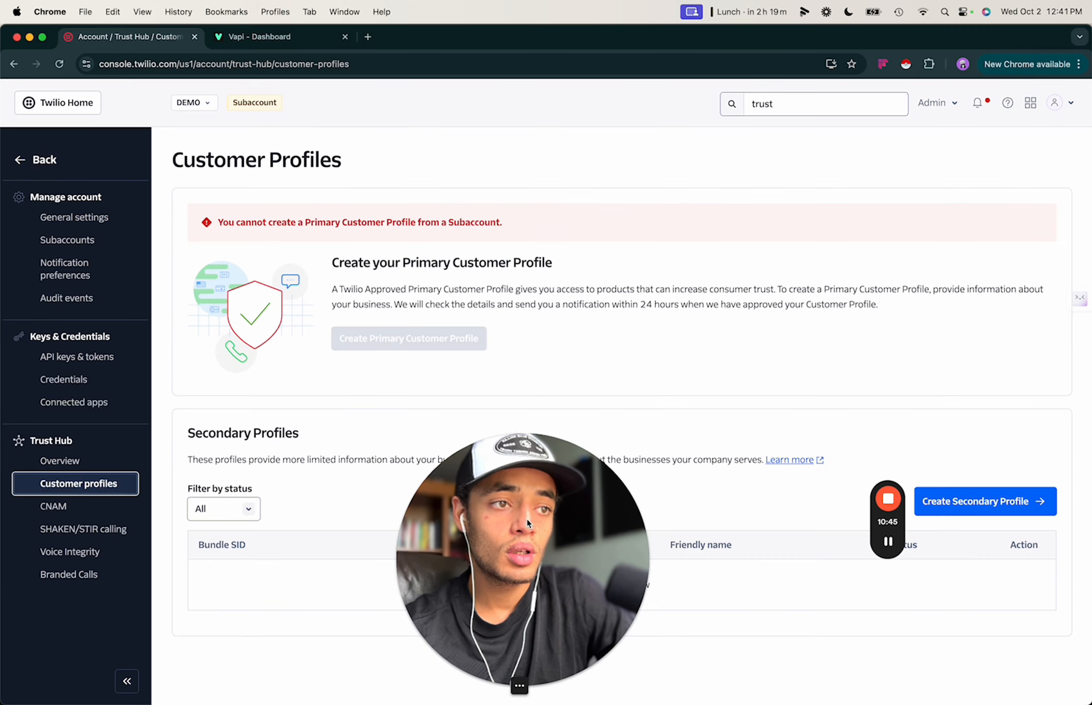
{"action": "left_click_drag", "start_coordinate": [531, 514], "coordinate": [867, 199]}
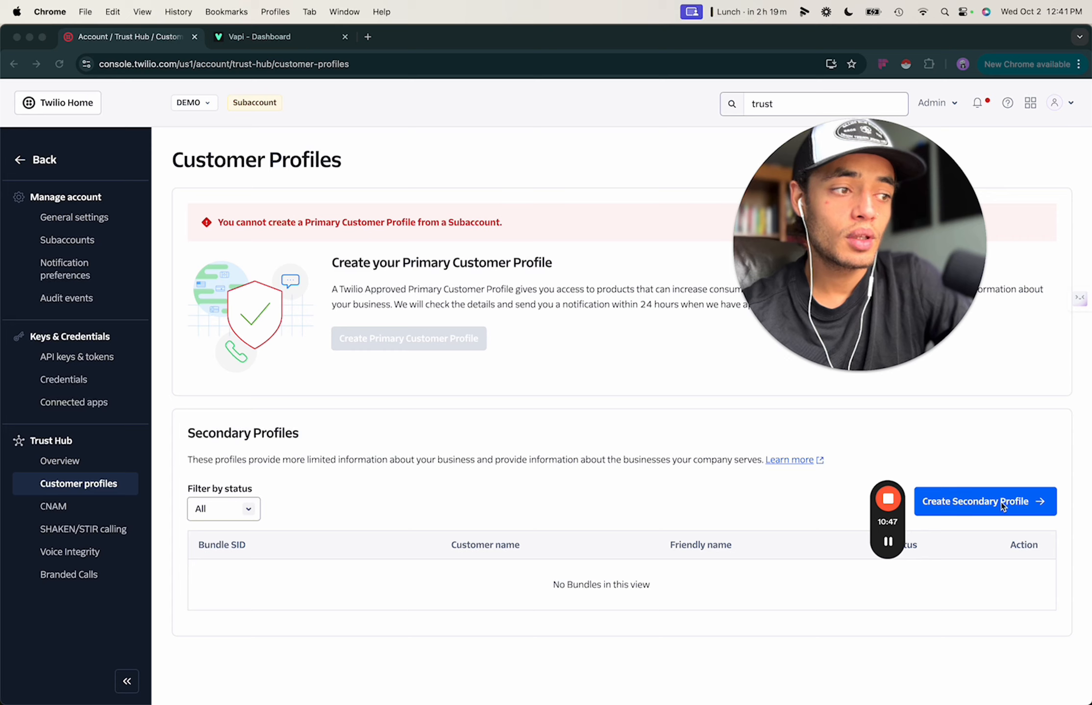
{"action": "left_click", "coordinate": [986, 503]}
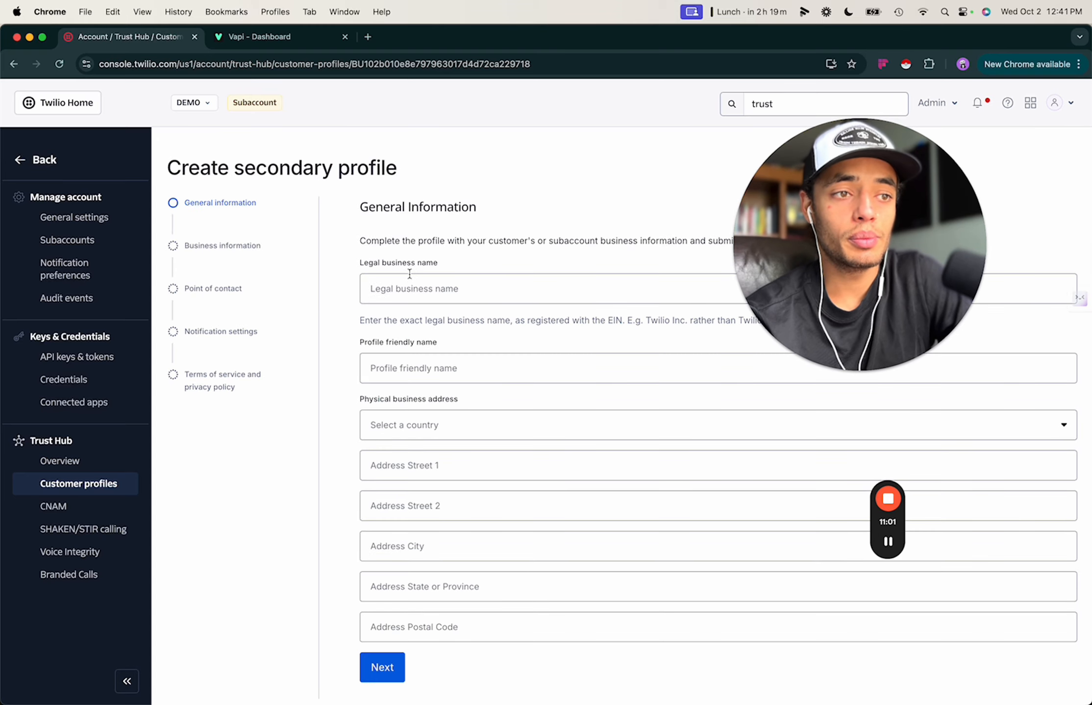
- Enter "1" as the legal business name and "t" as the profile friendly name
{"action": "scroll", "coordinate": [419, 288], "scroll_direction": "down", "scroll_amount": 1}
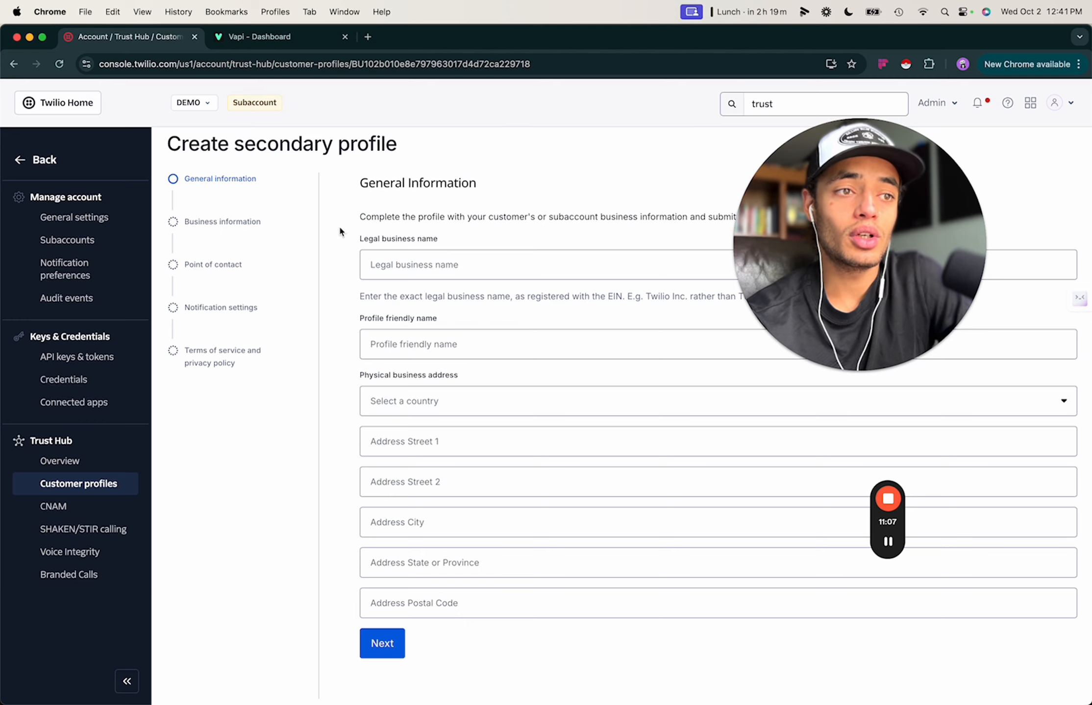
{"action": "left_click", "coordinate": [415, 278]}
{"action": "type", "text": "1"}
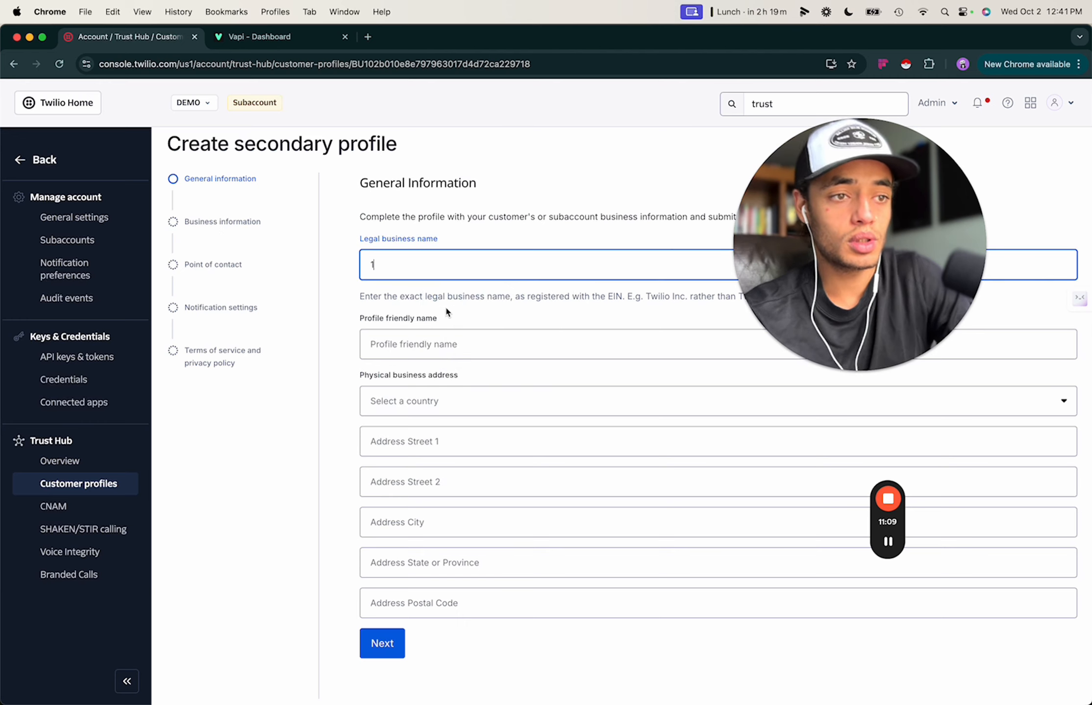
{"action": "left_click", "coordinate": [430, 334]}
{"action": "type", "text": "t"}
- Fill in the physical business address with United States and the saved address, and continue to the business information without saving the address
{"action": "left_click", "coordinate": [412, 402]}
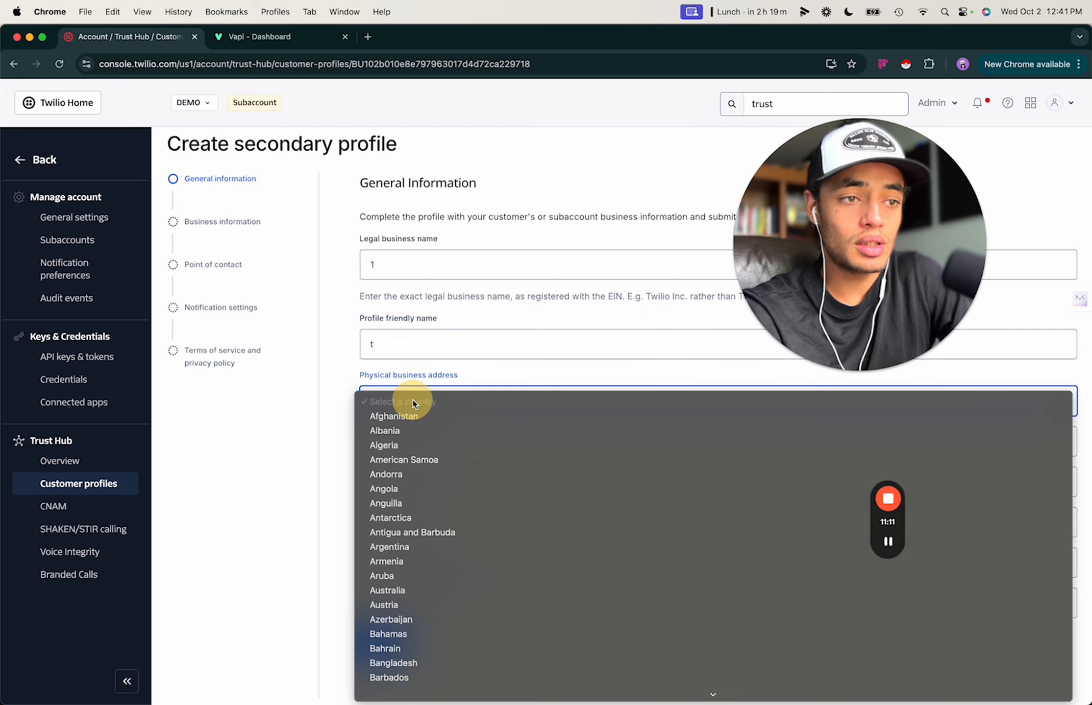
{"action": "type", "text": "un"}
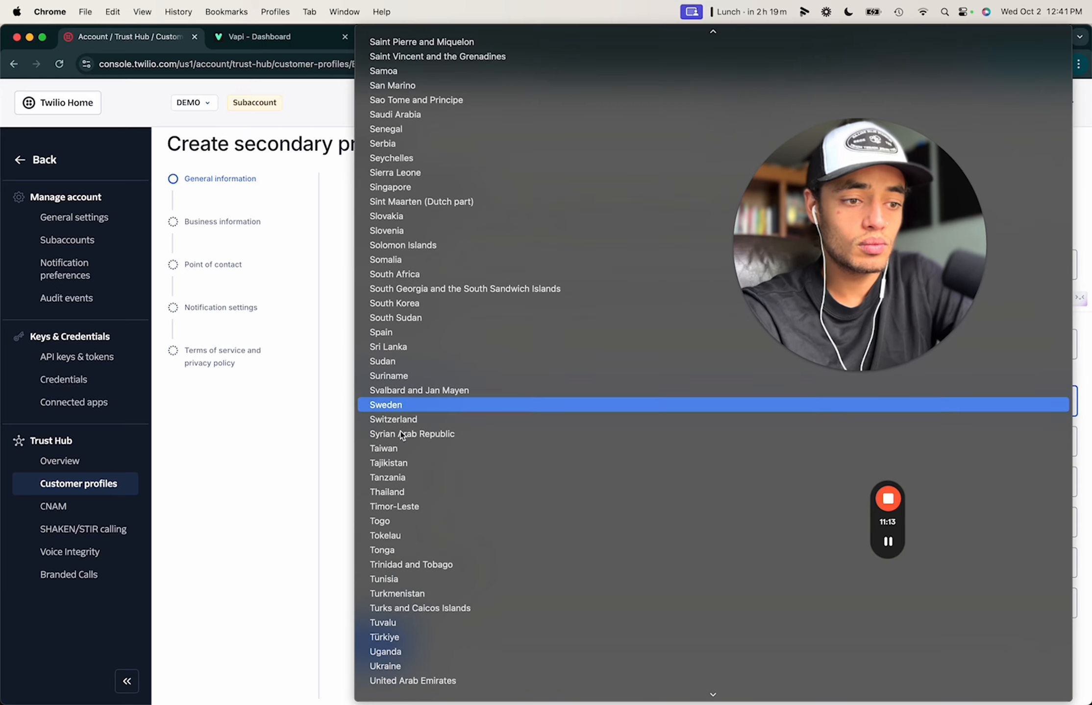
{"action": "scroll", "coordinate": [399, 642], "scroll_direction": "down", "scroll_amount": 2}
{"action": "left_click", "coordinate": [405, 642]}
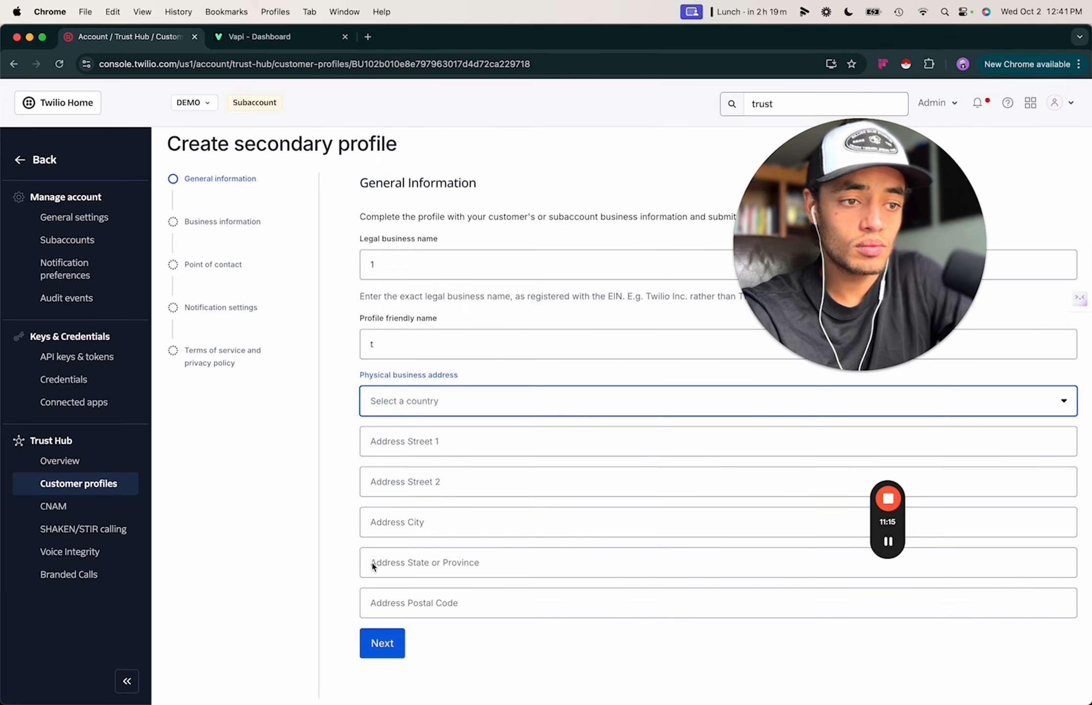
{"action": "left_click", "coordinate": [397, 441]}
{"action": "left_click", "coordinate": [441, 474]}
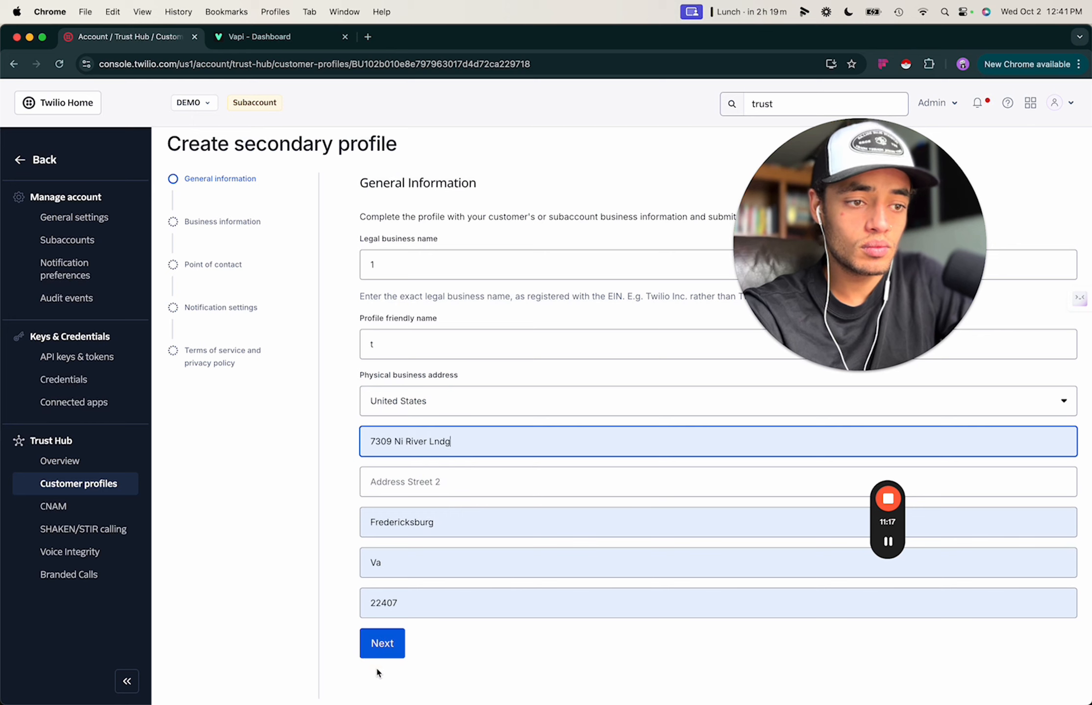
{"action": "left_click", "coordinate": [387, 642]}
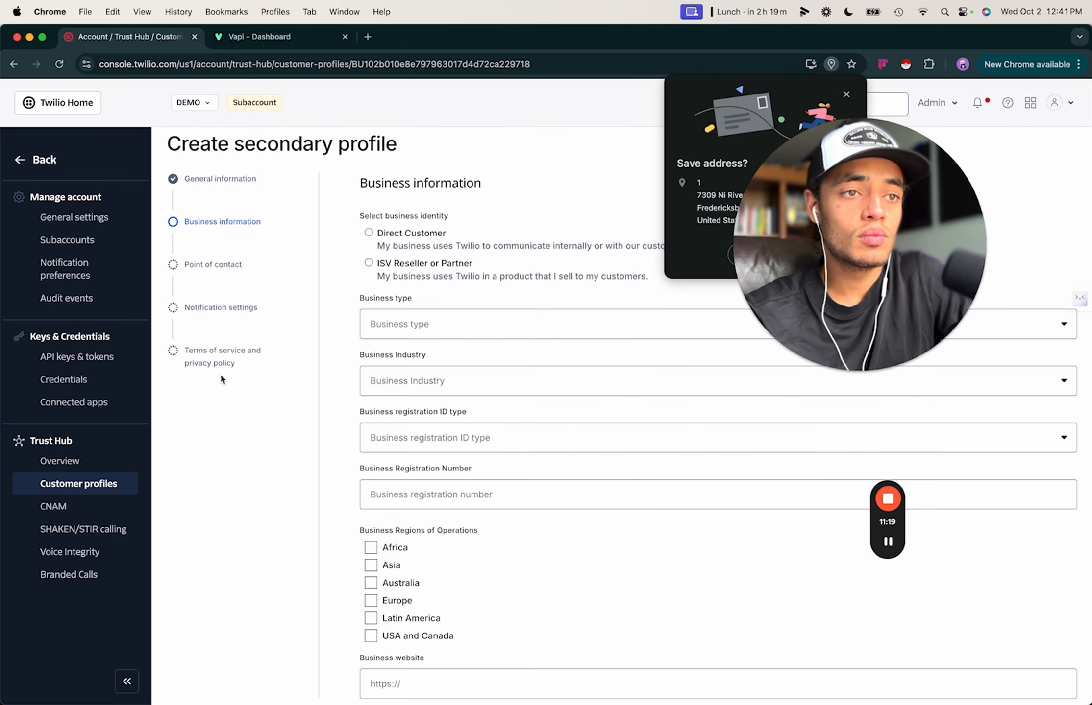
{"action": "left_click", "coordinate": [828, 80]}
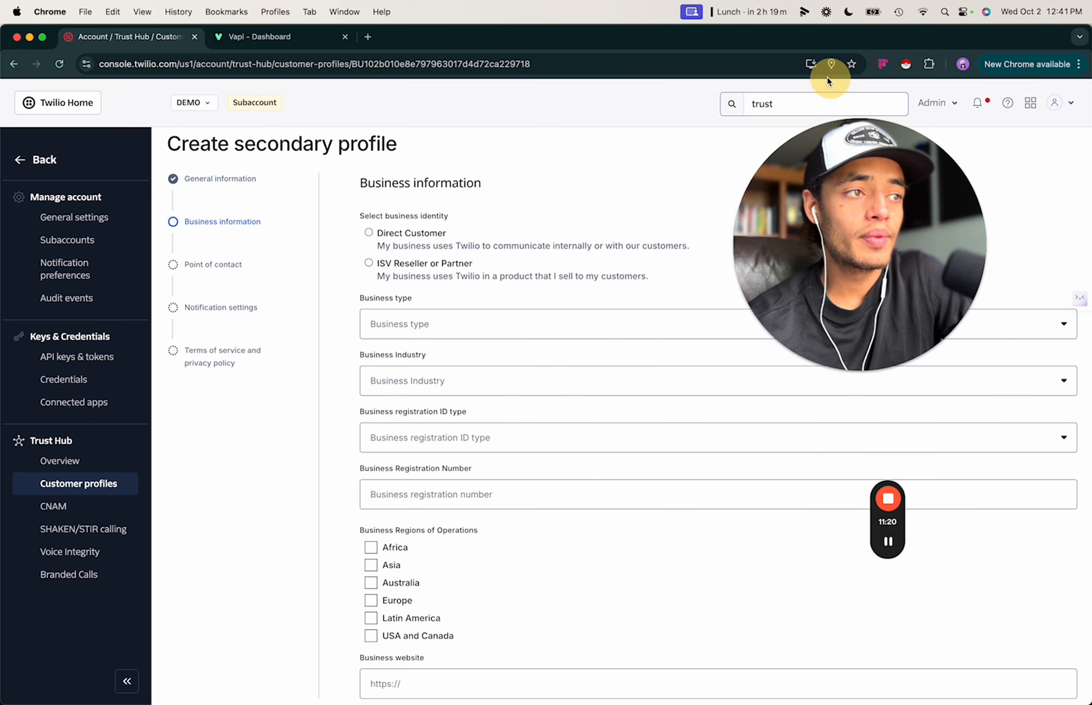
- Set the business identity to Direct Customer and the business type to Limited Liability Corporation
{"action": "left_click", "coordinate": [450, 322]}
{"action": "left_click", "coordinate": [345, 254]}
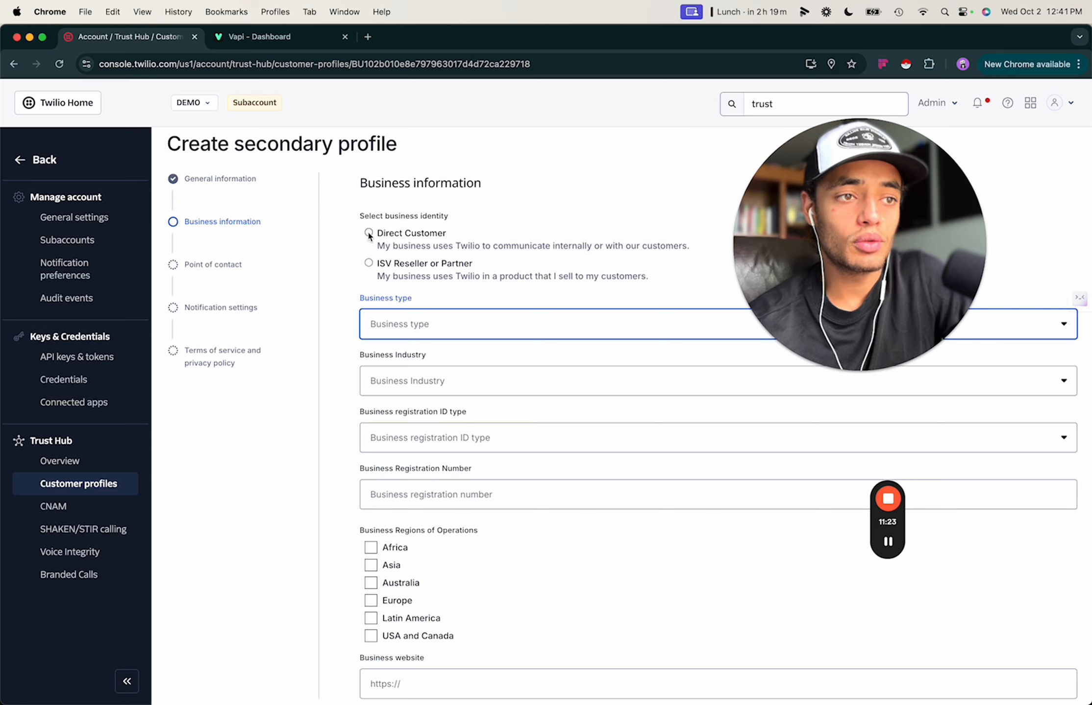
{"action": "left_click", "coordinate": [369, 233]}
{"action": "left_click", "coordinate": [383, 318]}
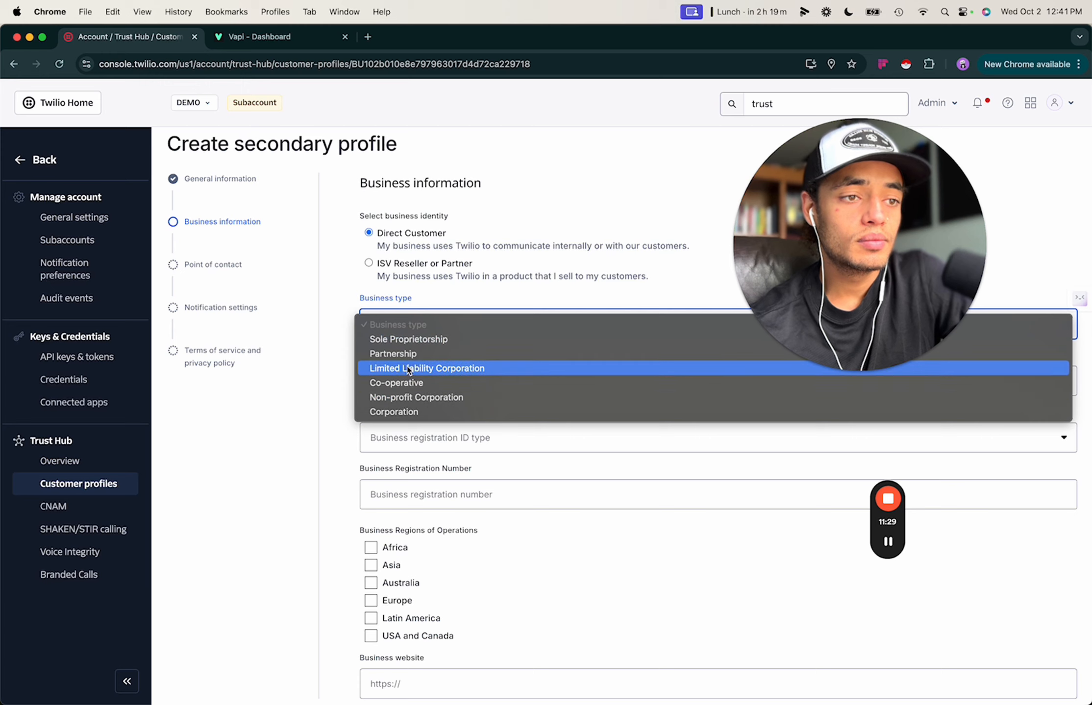
{"action": "left_click", "coordinate": [406, 368]}
- Set the business industry to BANKING and the registration ID type to USA: Employer Identification Number (EIN)
{"action": "scroll", "coordinate": [416, 367], "scroll_direction": "down", "scroll_amount": 2}
{"action": "left_click", "coordinate": [418, 343]}
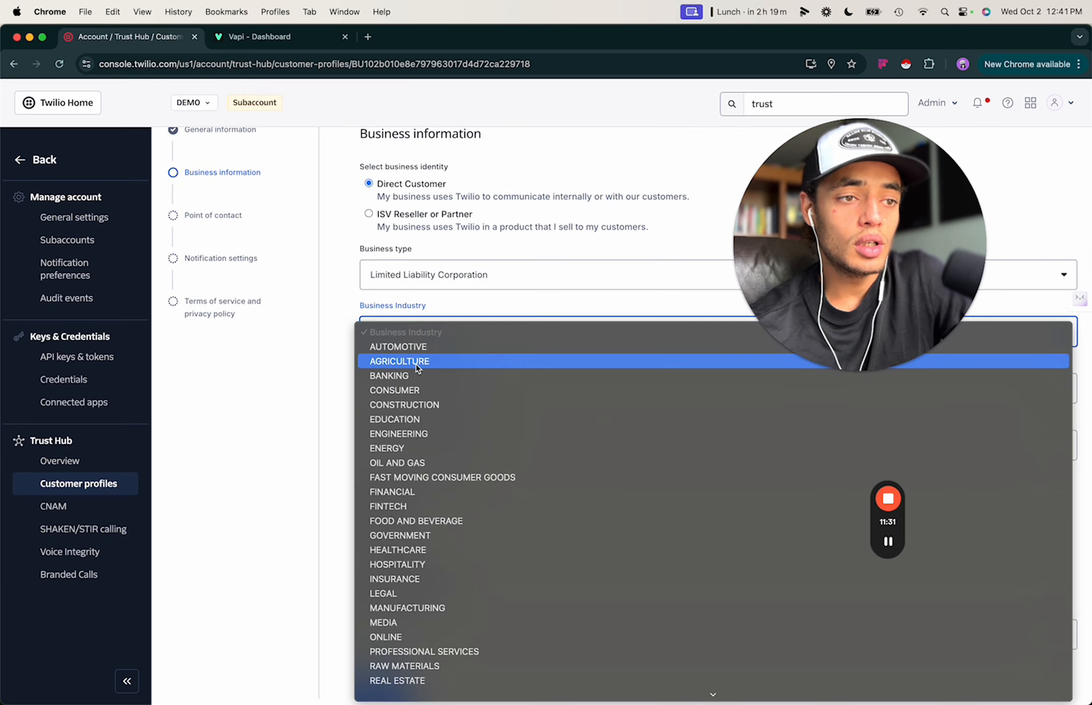
{"action": "left_click", "coordinate": [397, 375]}
{"action": "scroll", "coordinate": [424, 348], "scroll_direction": "down", "scroll_amount": 2}
{"action": "left_click", "coordinate": [424, 343]}
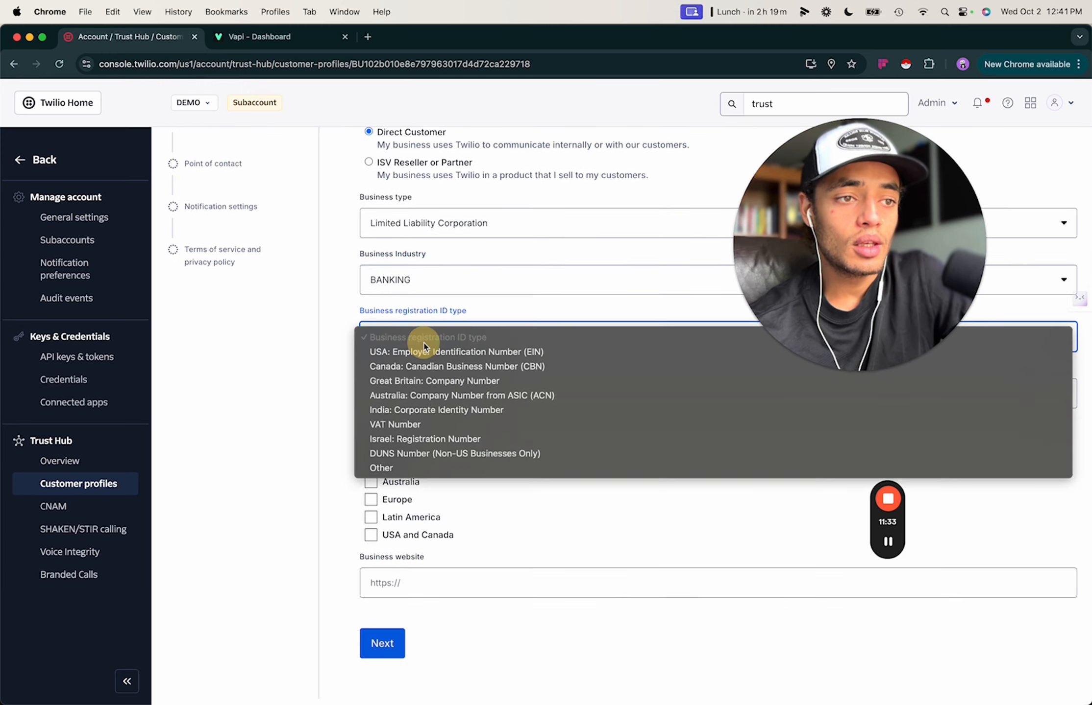
{"action": "left_click", "coordinate": [421, 352]}
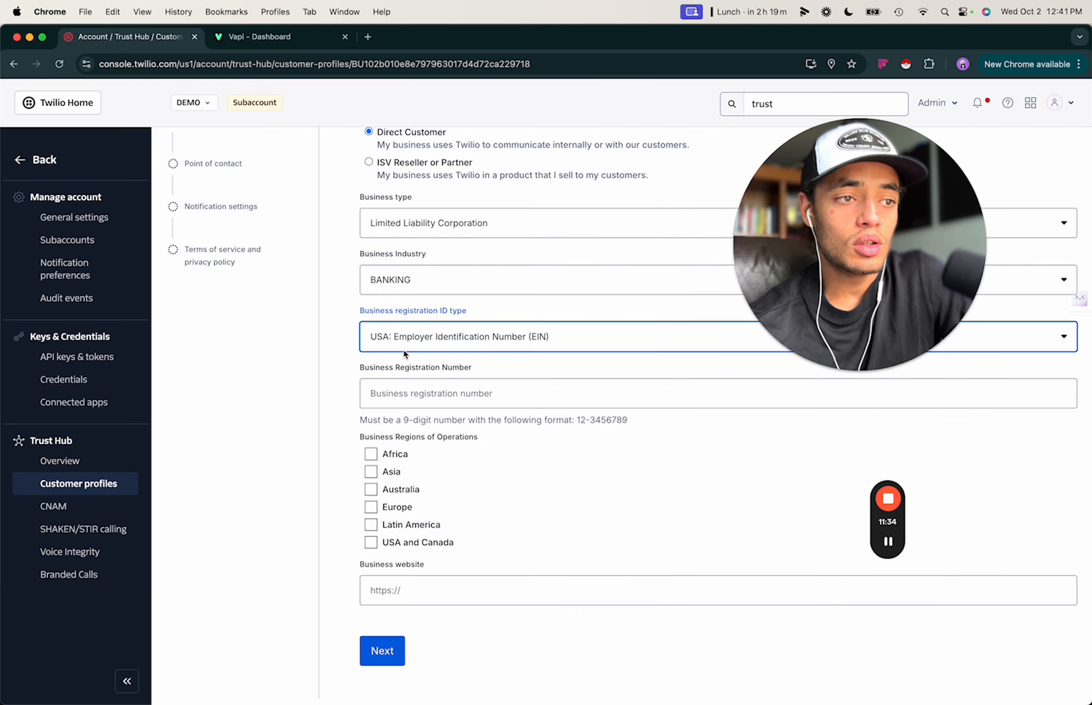
- Select USA and Canada as the business region of operations and try to continue with the registration number and website blank
{"action": "left_click", "coordinate": [433, 395]}
{"action": "left_click", "coordinate": [331, 363]}
{"action": "scroll", "coordinate": [358, 421], "scroll_direction": "down", "scroll_amount": 1}
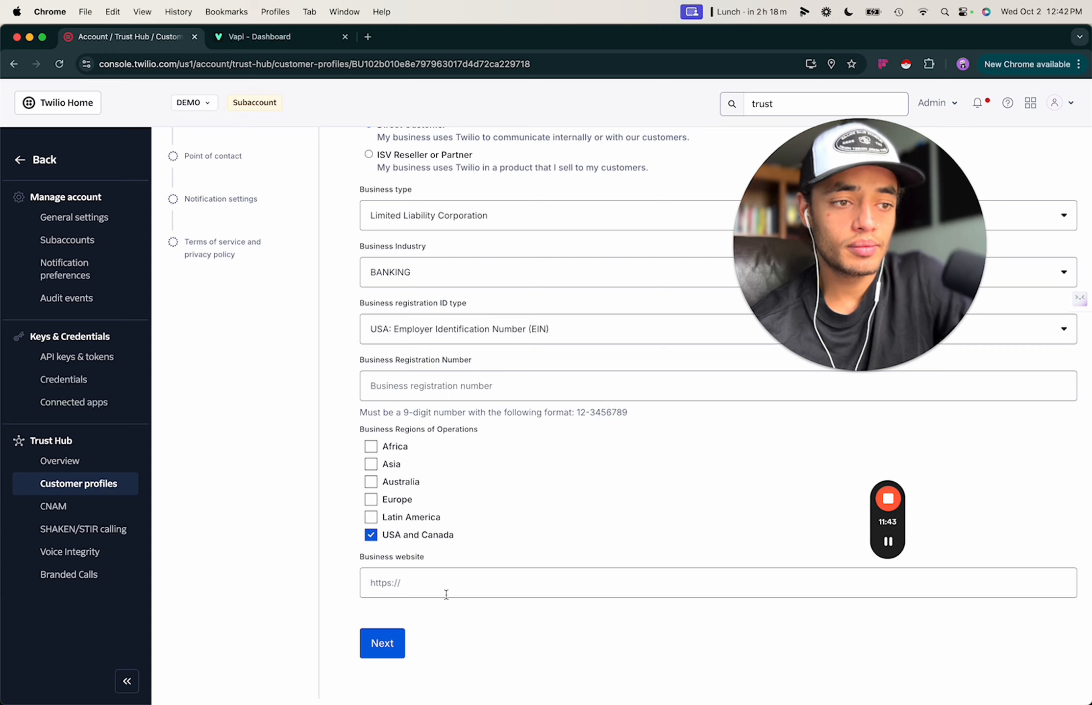
{"action": "left_click", "coordinate": [372, 588]}
{"action": "left_click", "coordinate": [298, 499]}
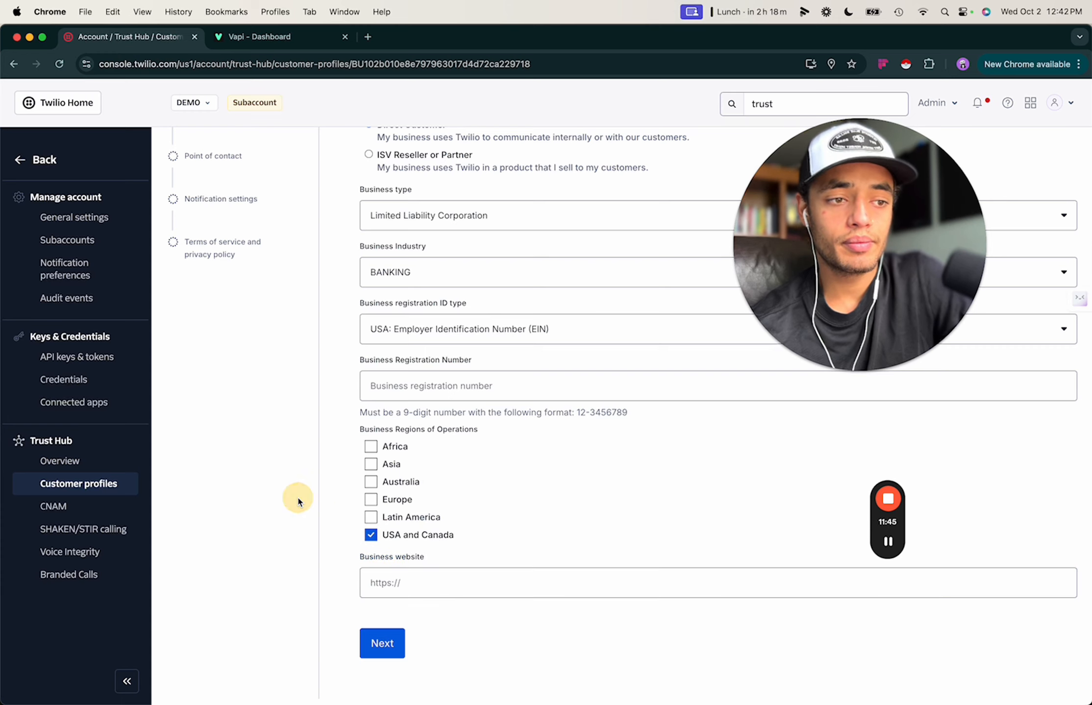
{"action": "scroll", "coordinate": [409, 591], "scroll_direction": "up", "scroll_amount": 1}
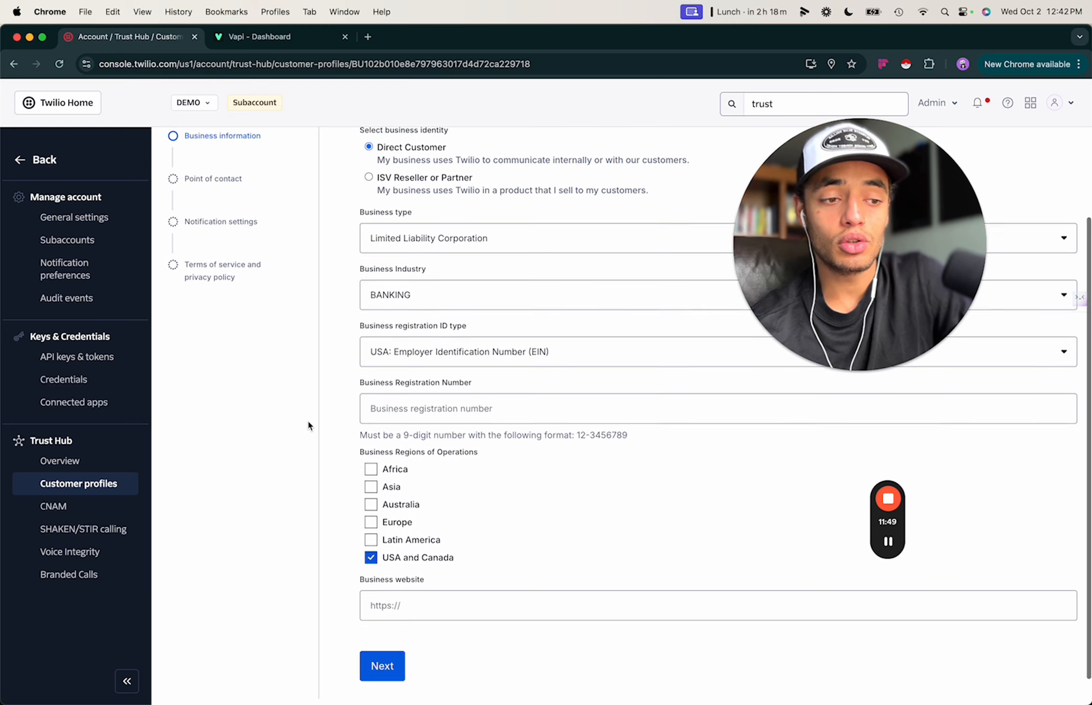
{"action": "scroll", "coordinate": [372, 515], "scroll_direction": "down", "scroll_amount": 1}
{"action": "left_click", "coordinate": [365, 585]}
{"action": "left_click", "coordinate": [382, 619]}
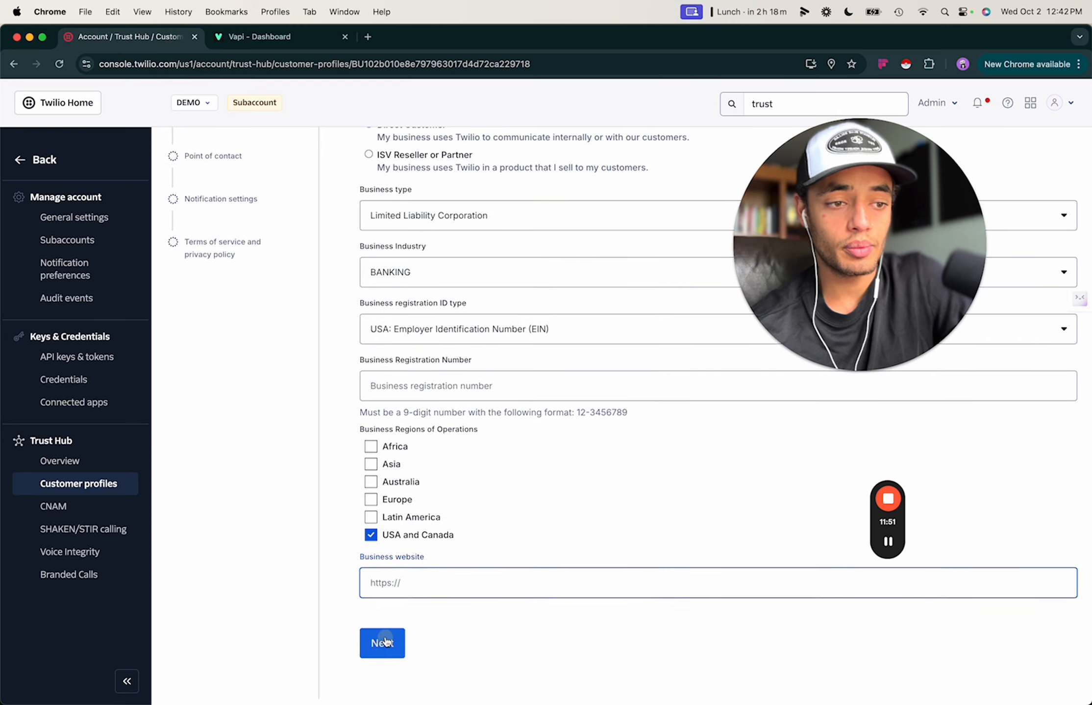
- Enter a placeholder business registration number for the EIN
{"action": "left_click", "coordinate": [422, 385]}
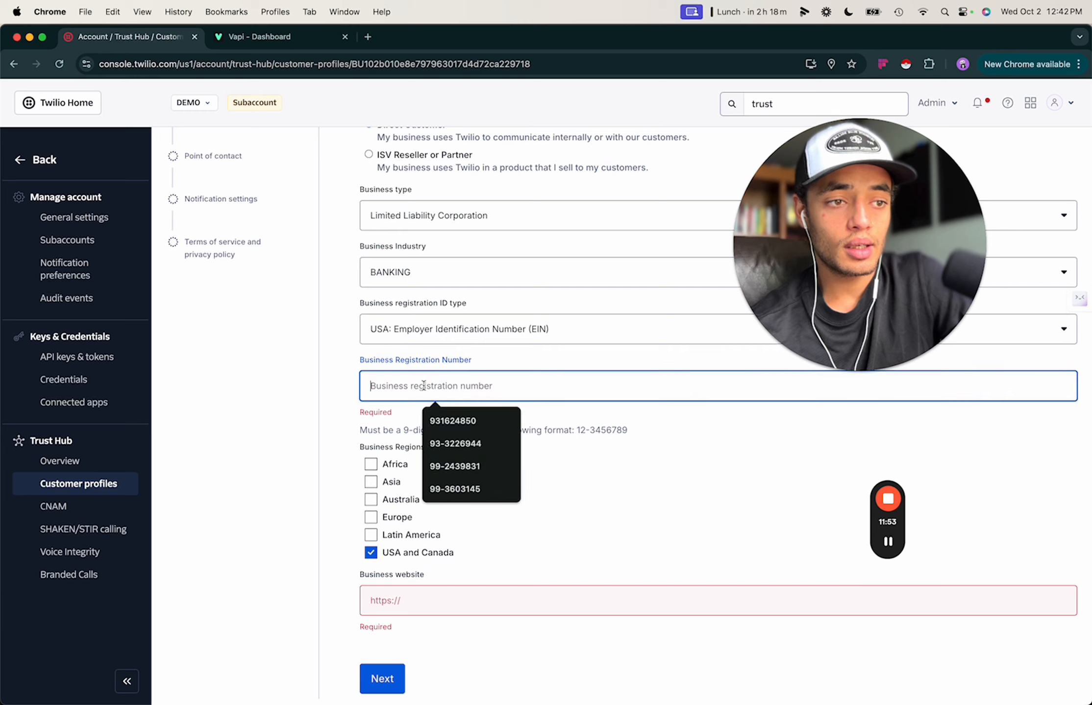
{"action": "type", "text": "111111111"}
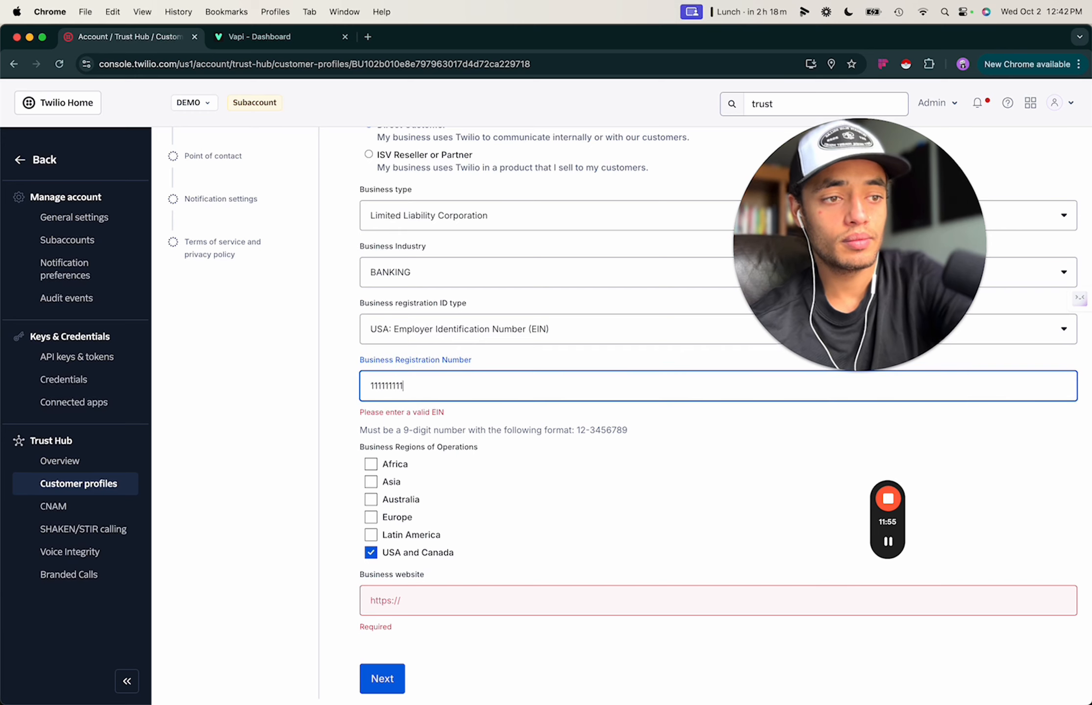
{"action": "type", "text": "1"}
{"action": "left_click", "coordinate": [447, 575]}
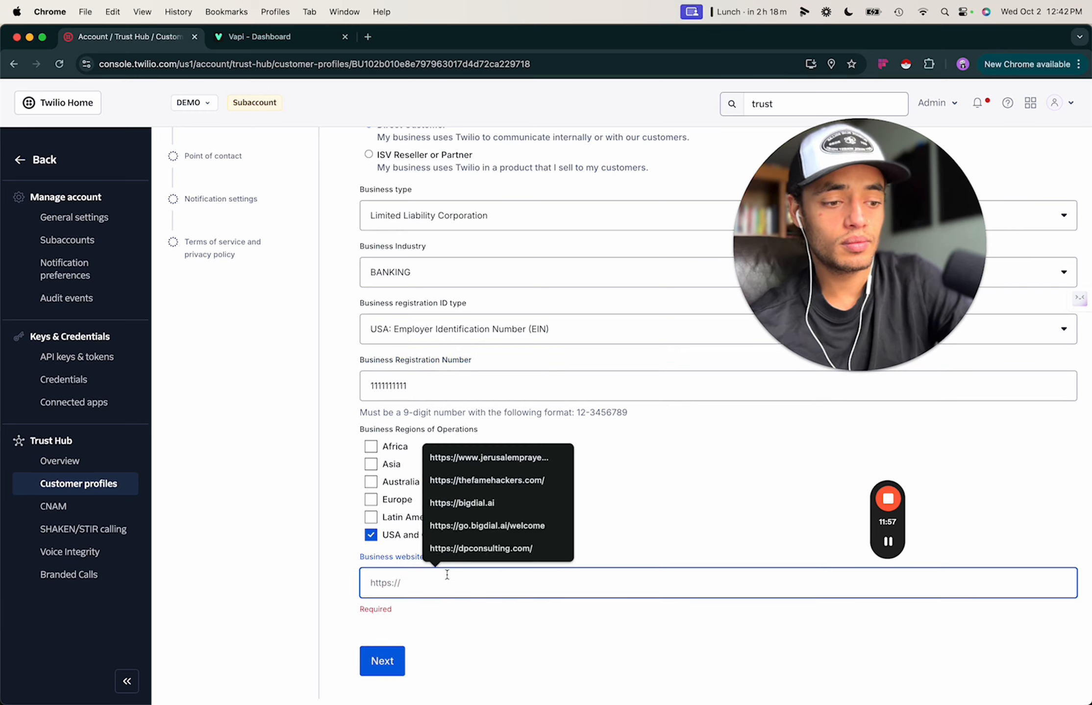
{"action": "type", "text": "https"}
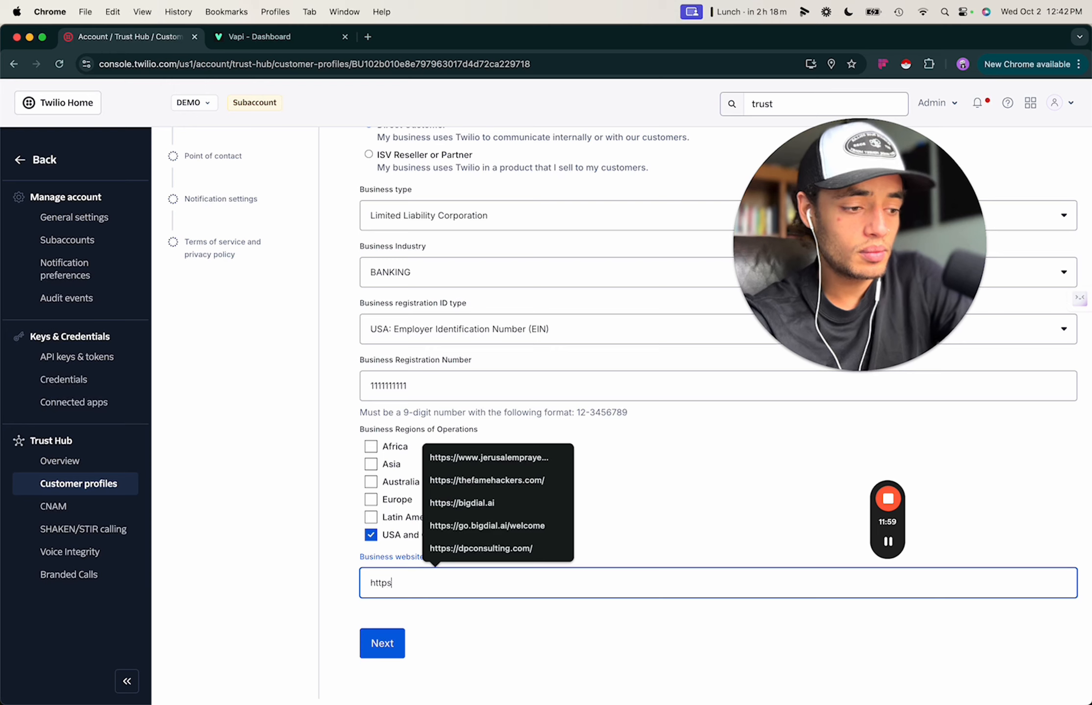
{"action": "type", "text": "\""}
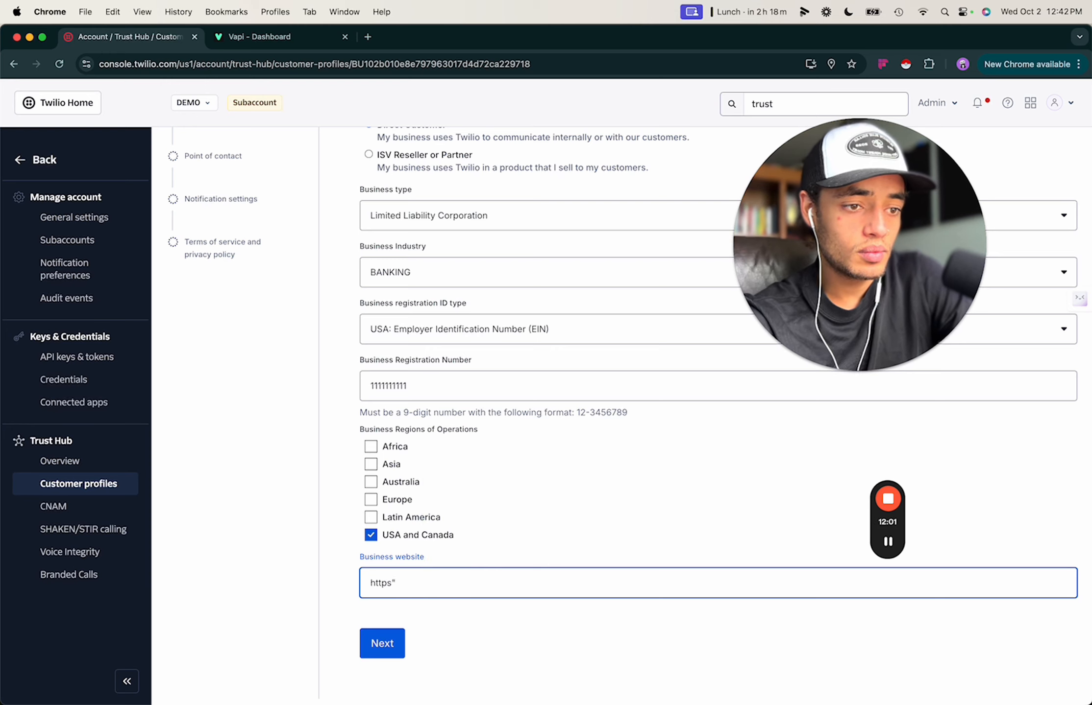
{"action": "key", "text": "BackSpace"}
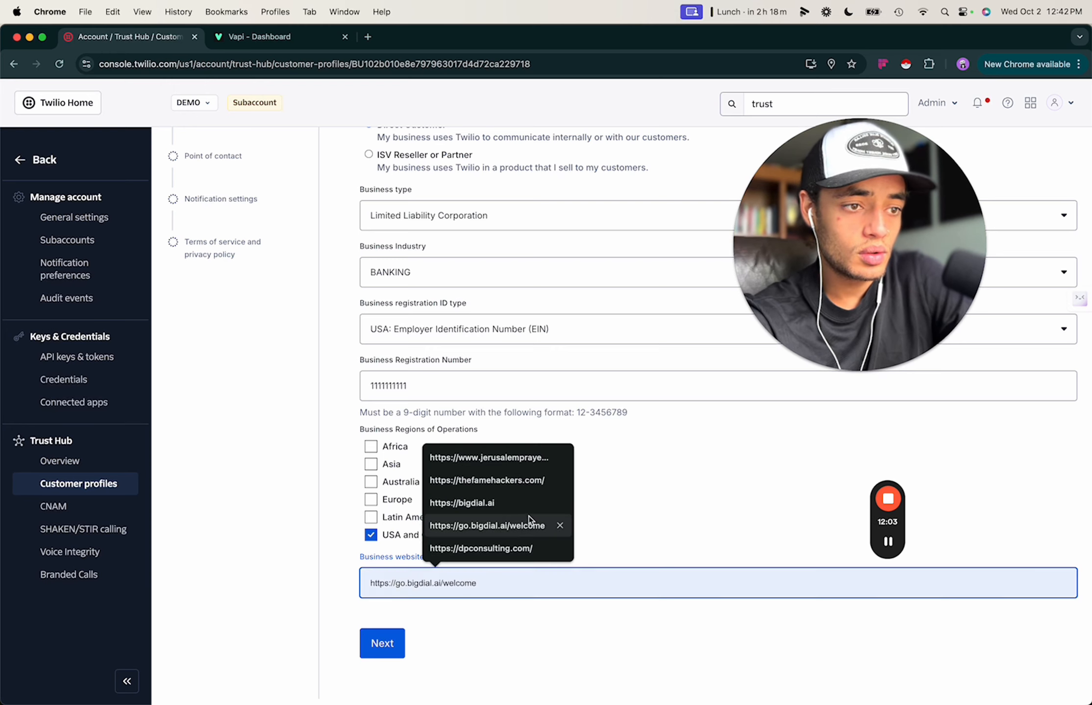
{"action": "left_click", "coordinate": [486, 528]}
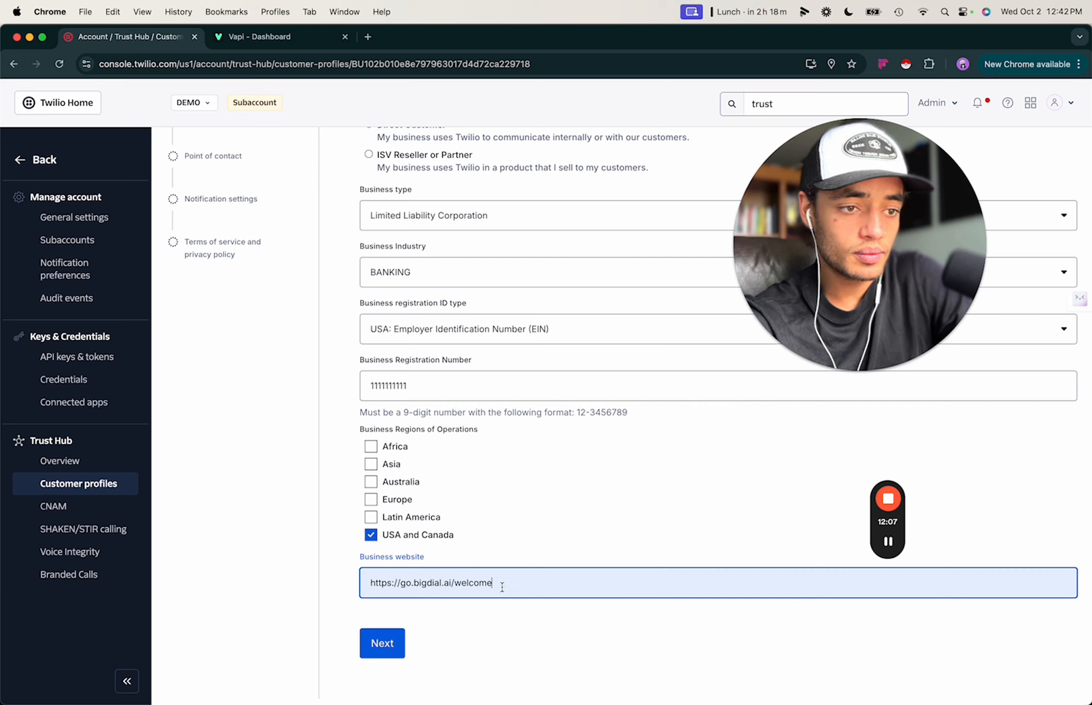
{"action": "left_click", "coordinate": [451, 589]}
{"action": "left_click", "coordinate": [366, 644]}
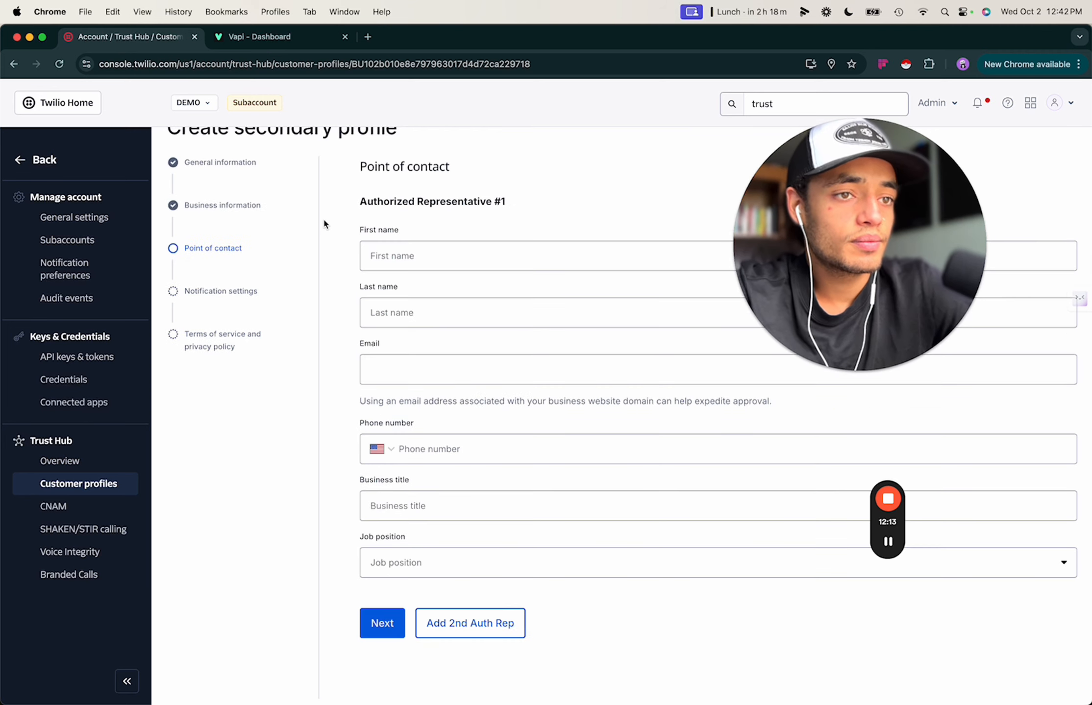
- Fill in Authorized Representative #1's name, e-mail and phone number from the saved contact details
{"action": "scroll", "coordinate": [354, 321], "scroll_direction": "up", "scroll_amount": 2}
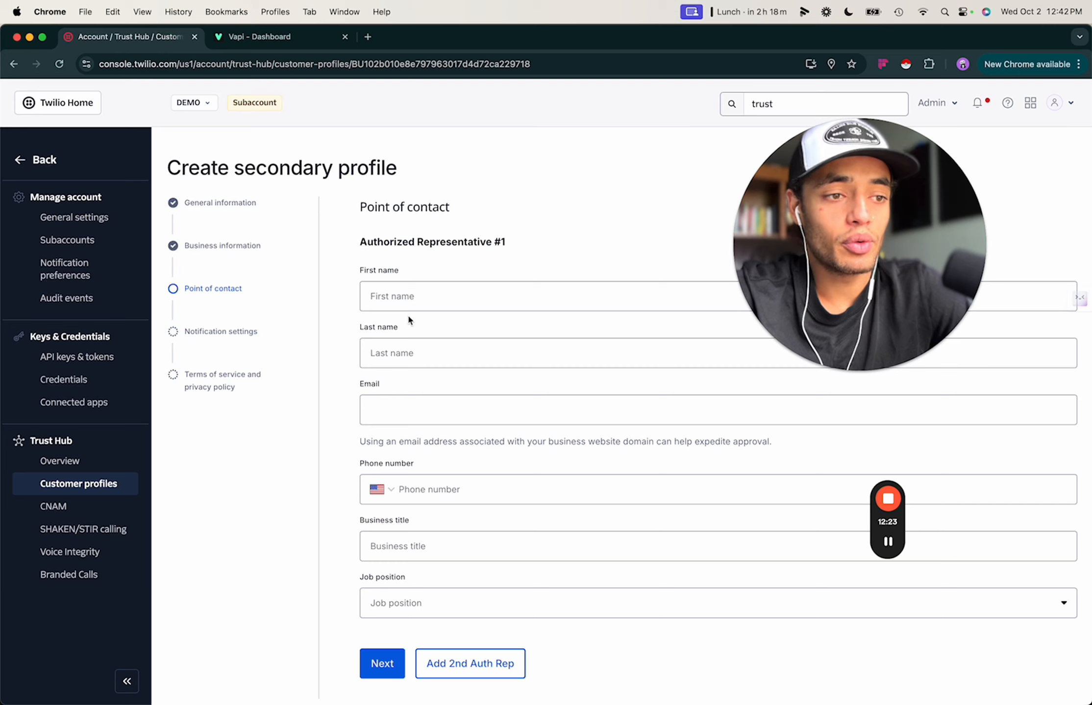
{"action": "left_click", "coordinate": [398, 294]}
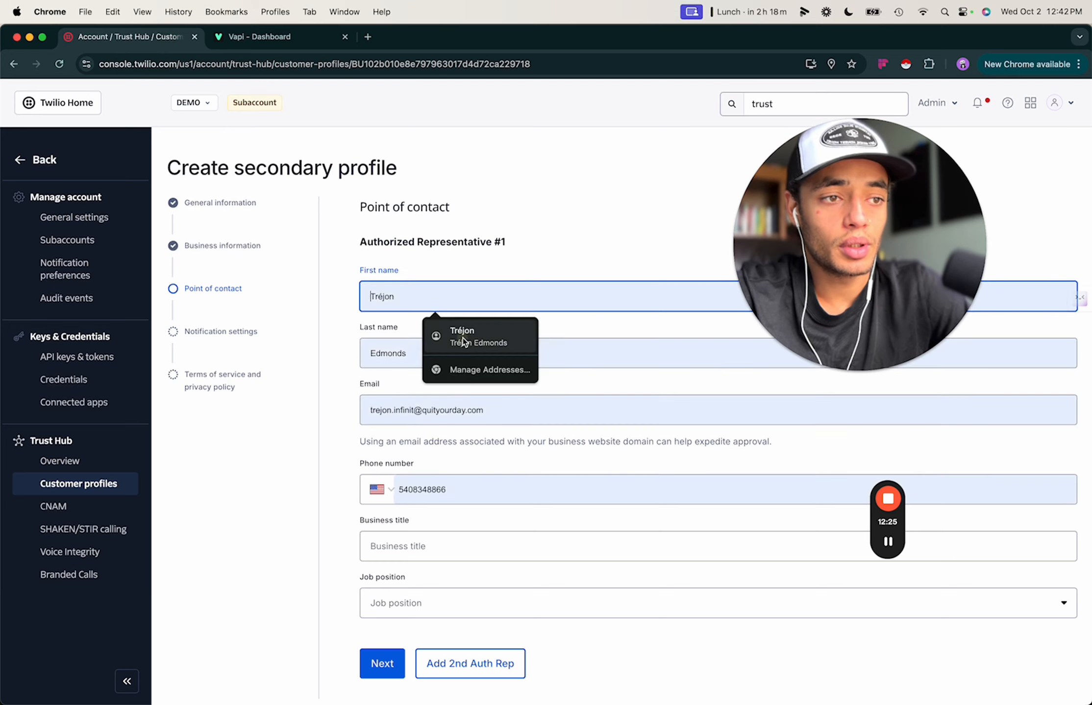
{"action": "left_click", "coordinate": [458, 337]}
- Set the representative's business title to Owner and job position to GM, and continue to the notification settings
{"action": "scroll", "coordinate": [424, 436], "scroll_direction": "down", "scroll_amount": 1}
{"action": "left_click", "coordinate": [426, 506]}
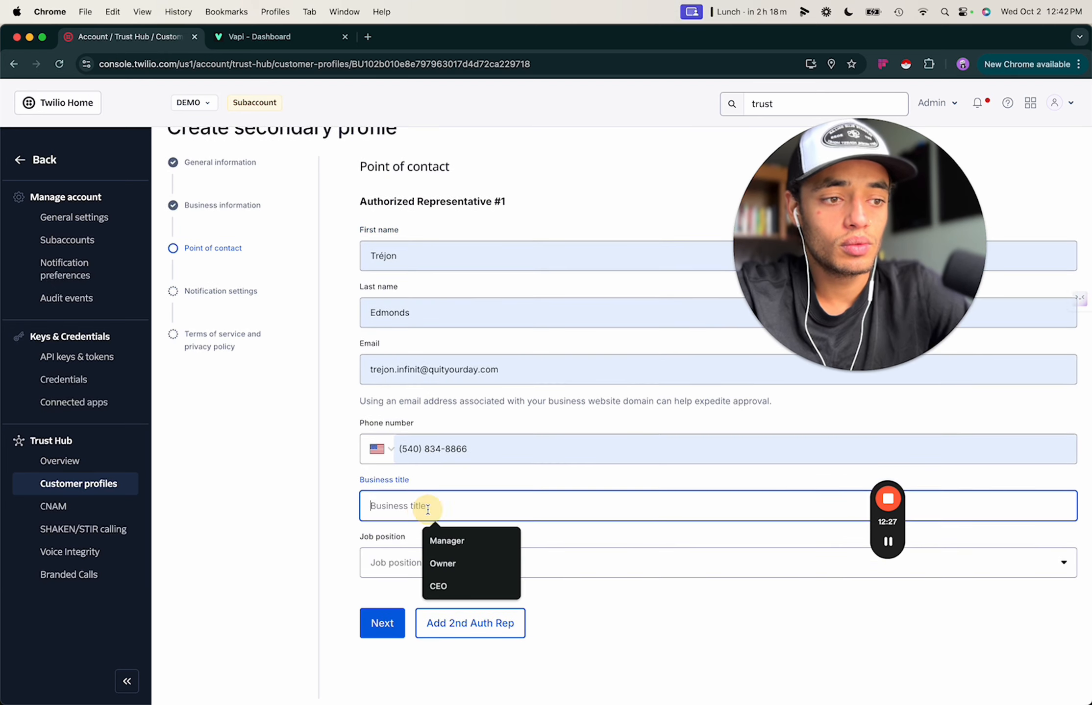
{"action": "left_click", "coordinate": [446, 563]}
{"action": "left_click", "coordinate": [436, 563]}
{"action": "left_click", "coordinate": [392, 593]}
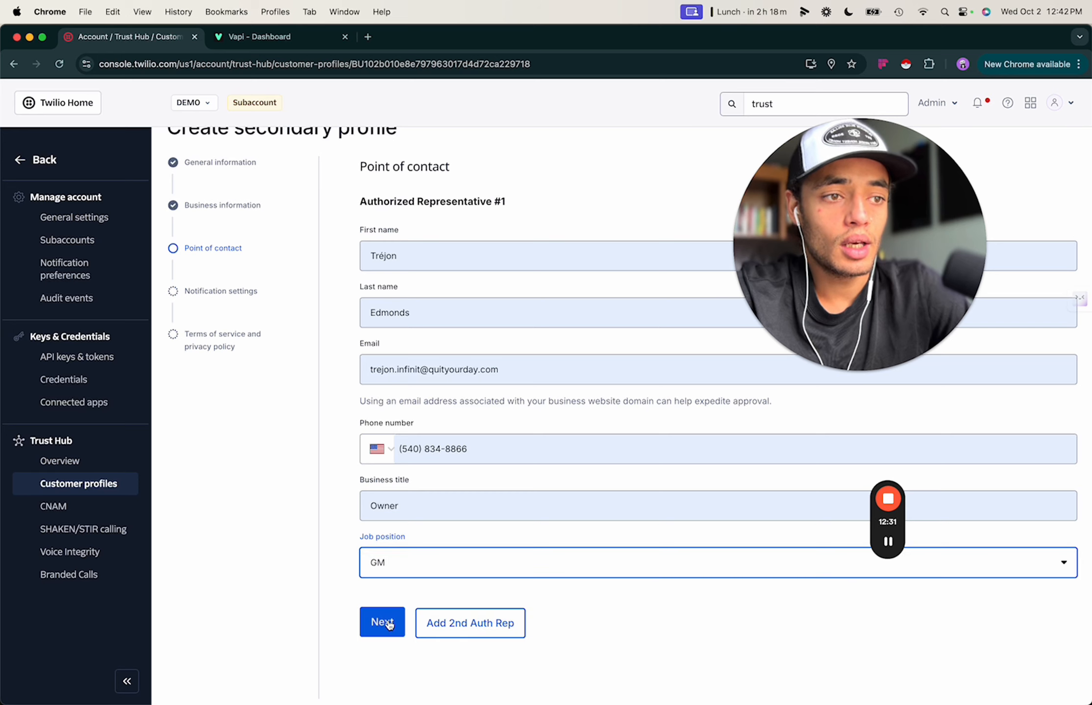
{"action": "left_click", "coordinate": [389, 623]}
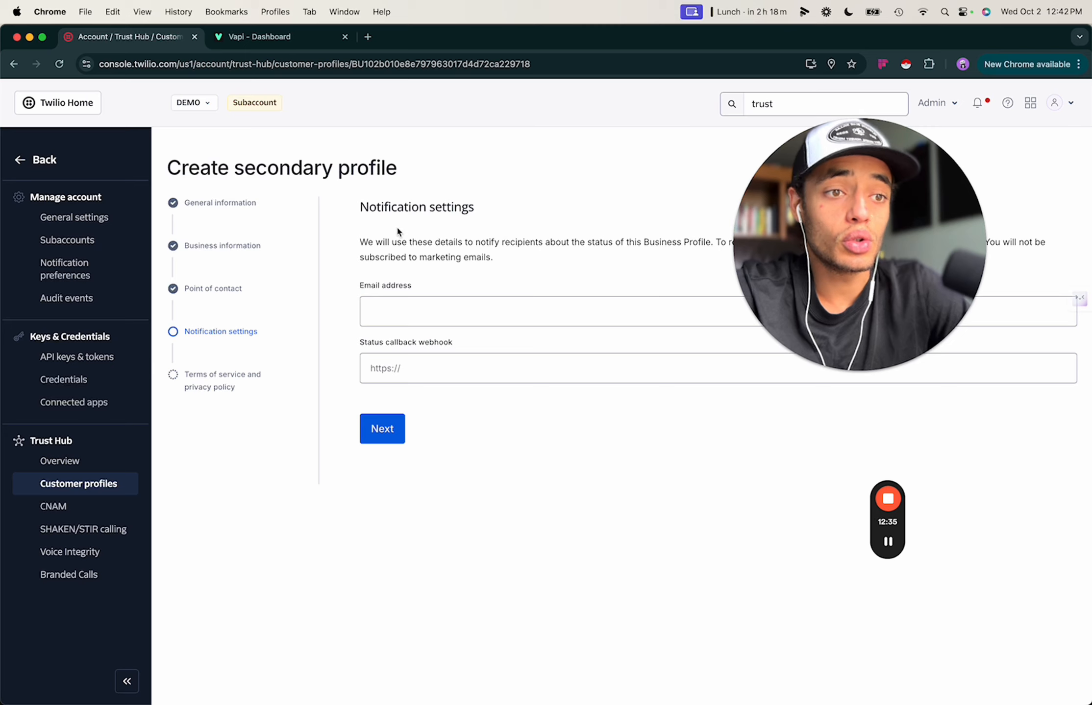
- Fill in the notification e-mail with the saved address and continue to the terms of service and privacy policy
{"action": "left_click", "coordinate": [383, 306]}
{"action": "left_click", "coordinate": [441, 344]}
{"action": "left_click", "coordinate": [386, 430]}
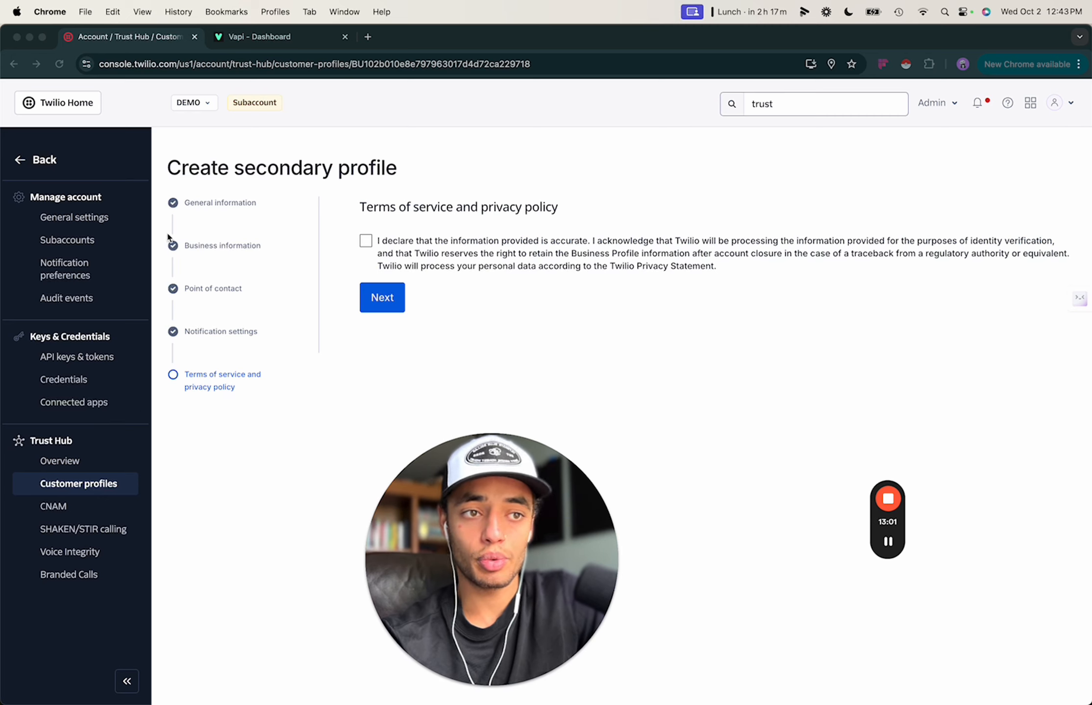
- Leave the profile form to review the Customer Profiles list and the CNAM Registration page in Trust Hub
{"action": "left_click", "coordinate": [80, 484]}
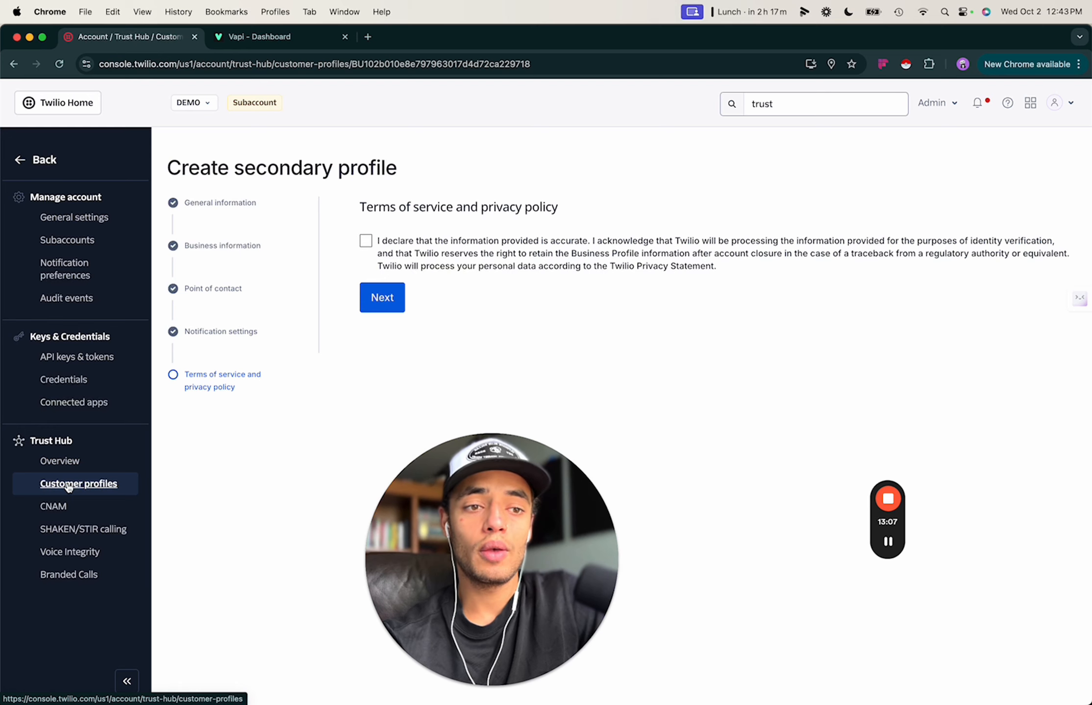
{"action": "left_click", "coordinate": [69, 486]}
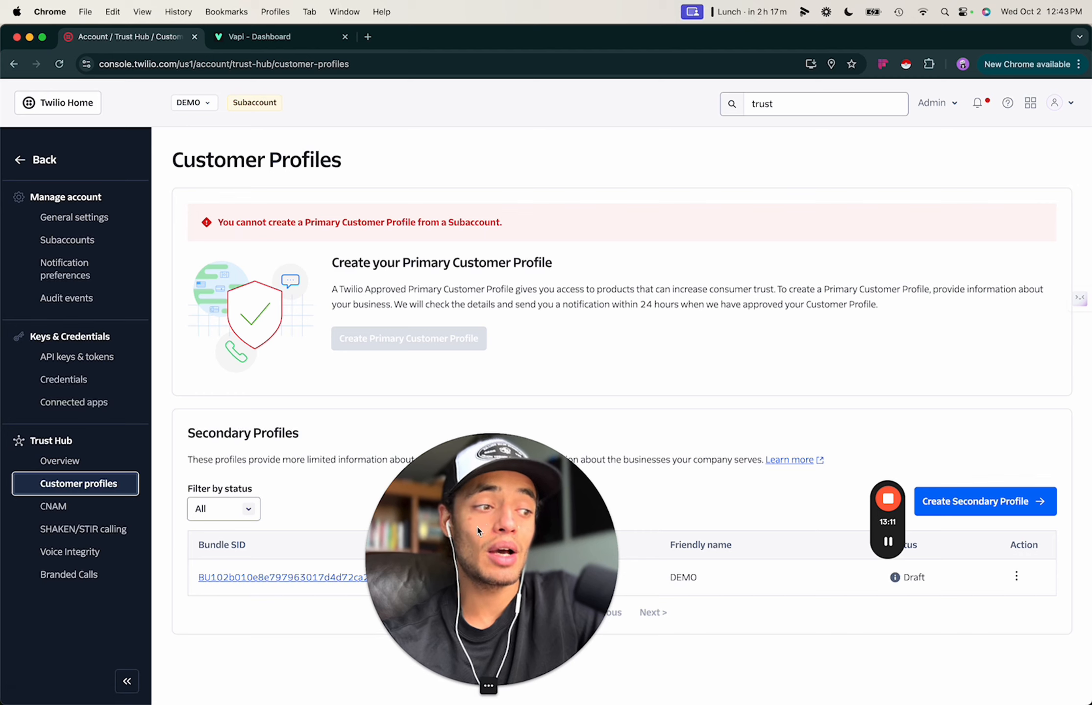
{"action": "left_click_drag", "start_coordinate": [475, 533], "coordinate": [744, 141]}
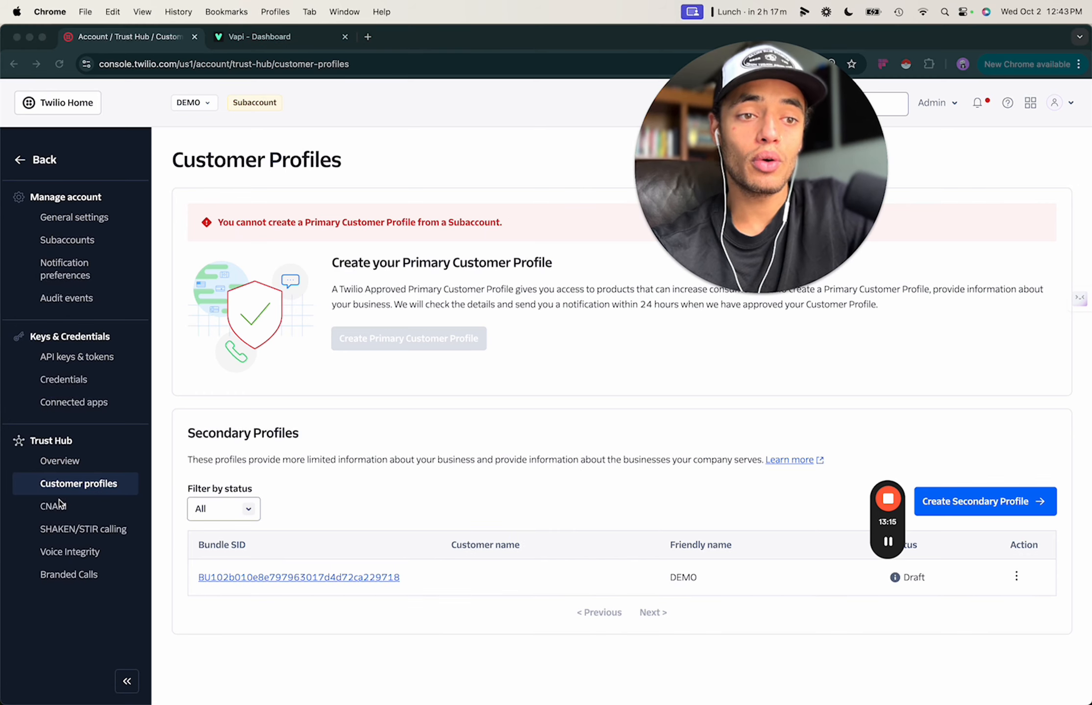
{"action": "left_click", "coordinate": [123, 508]}
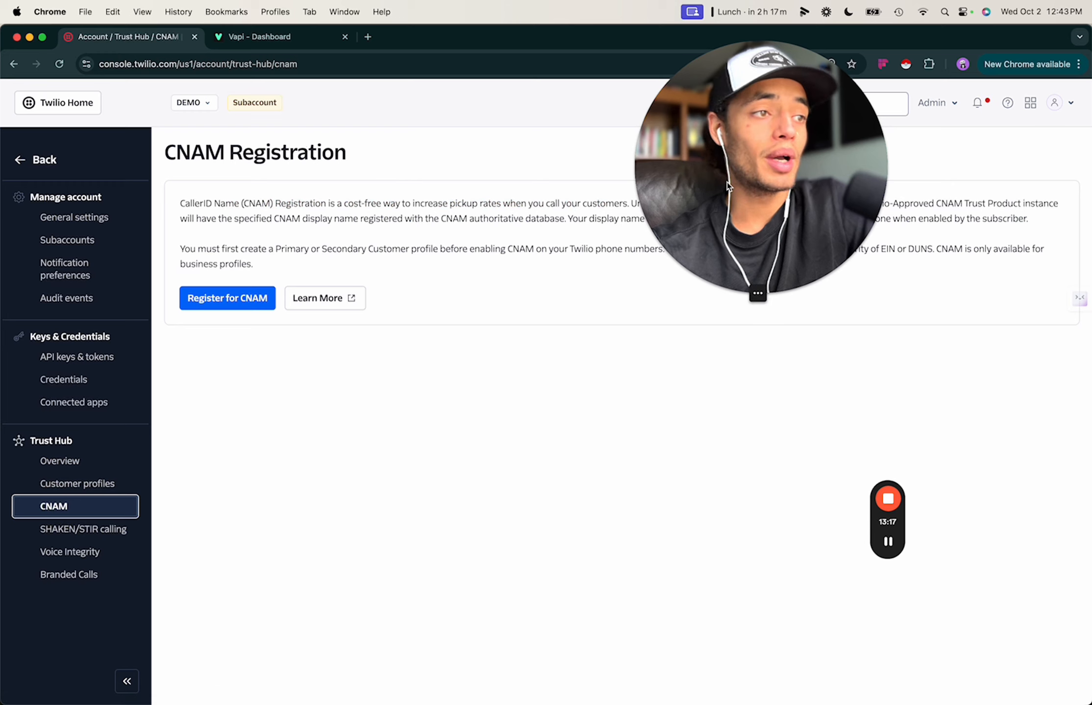
{"action": "left_click_drag", "start_coordinate": [723, 238], "coordinate": [605, 631]}
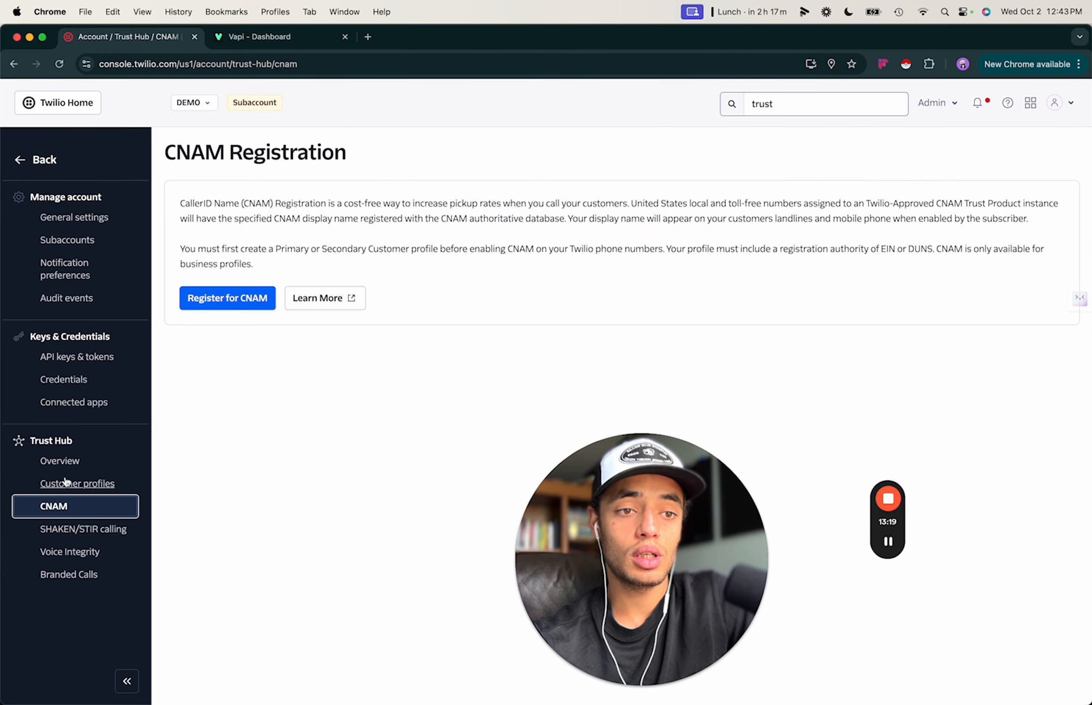
- Review the trust products on the Trust Hub overview, including the Voice Integrity description about spam labelling
{"action": "left_click", "coordinate": [56, 461]}
{"action": "left_click_drag", "start_coordinate": [638, 541], "coordinate": [568, 98]}
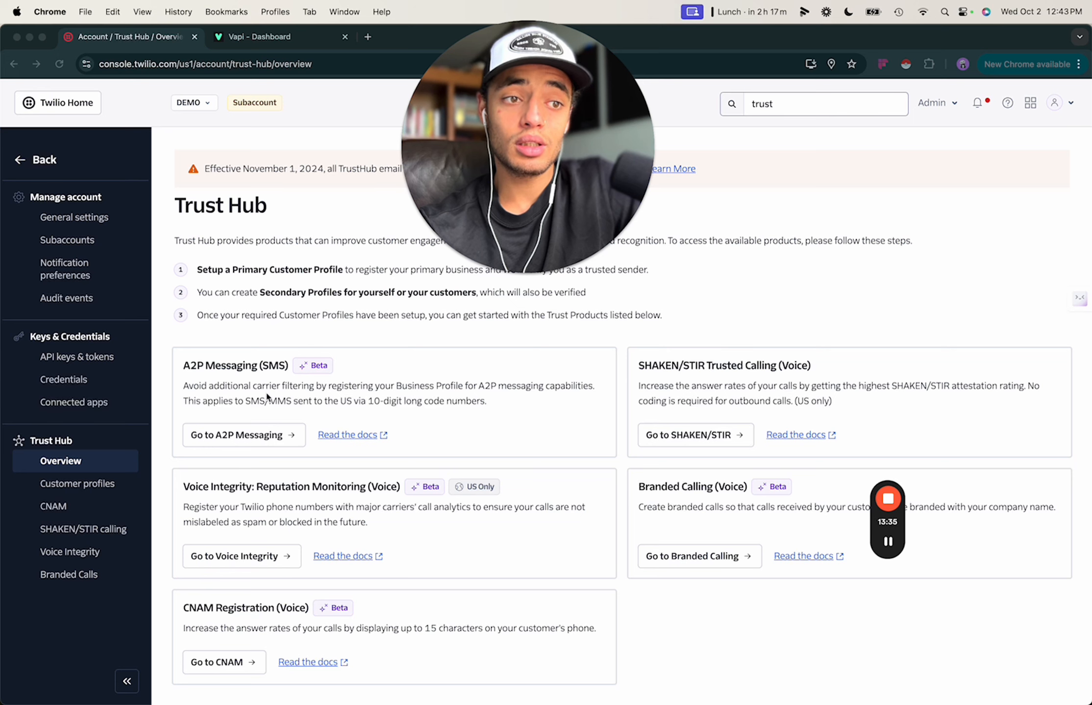
{"action": "scroll", "coordinate": [349, 420], "scroll_direction": "down", "scroll_amount": 1}
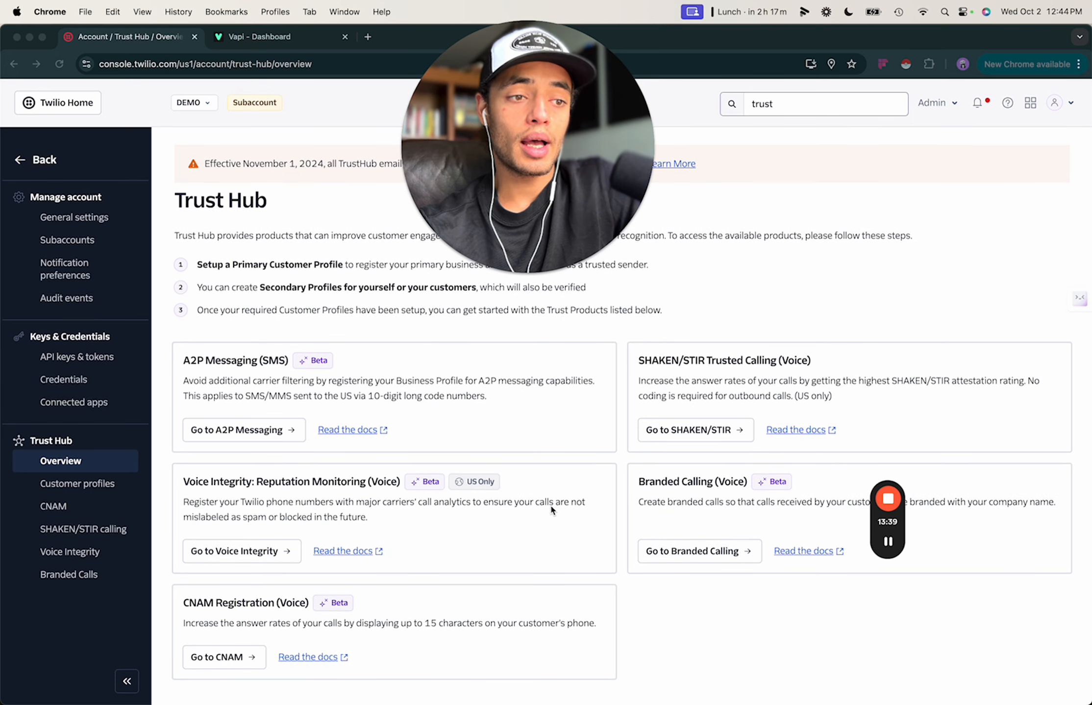
{"action": "left_click", "coordinate": [245, 507]}
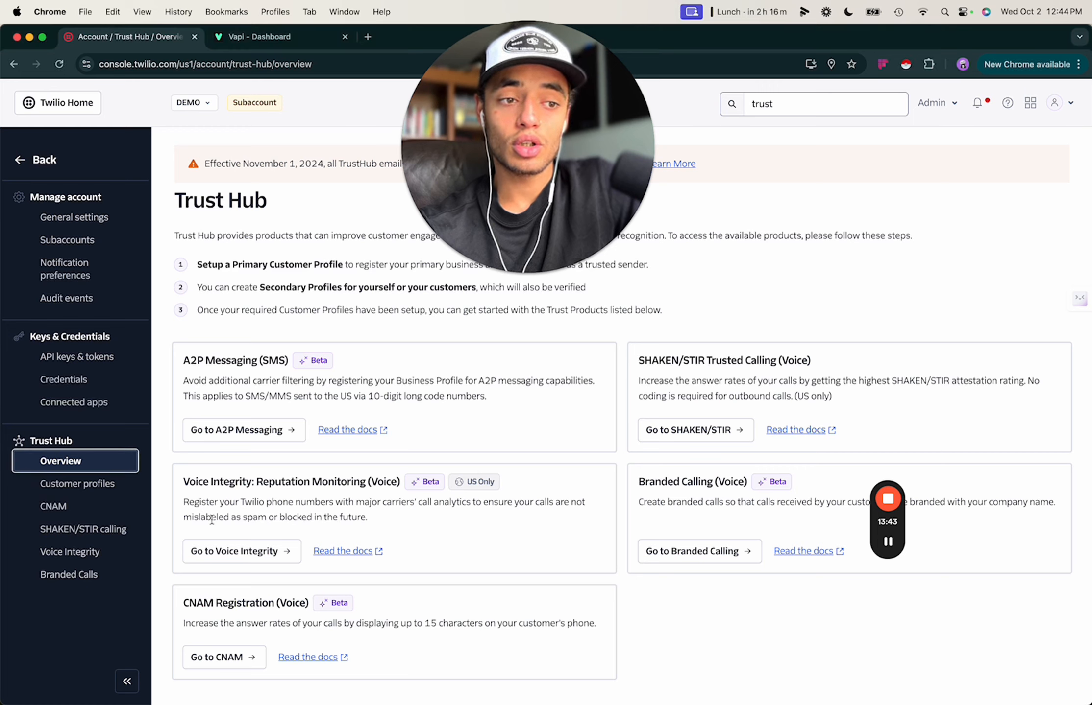
{"action": "left_click_drag", "start_coordinate": [212, 517], "coordinate": [270, 520]}
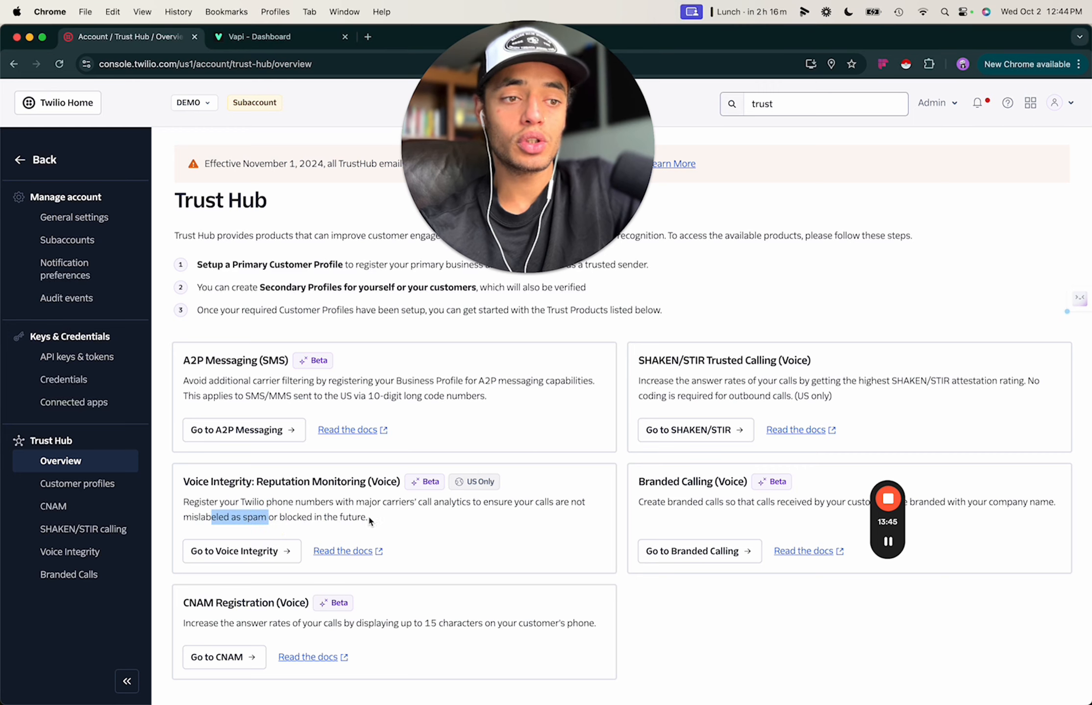
{"action": "left_click", "coordinate": [329, 536]}
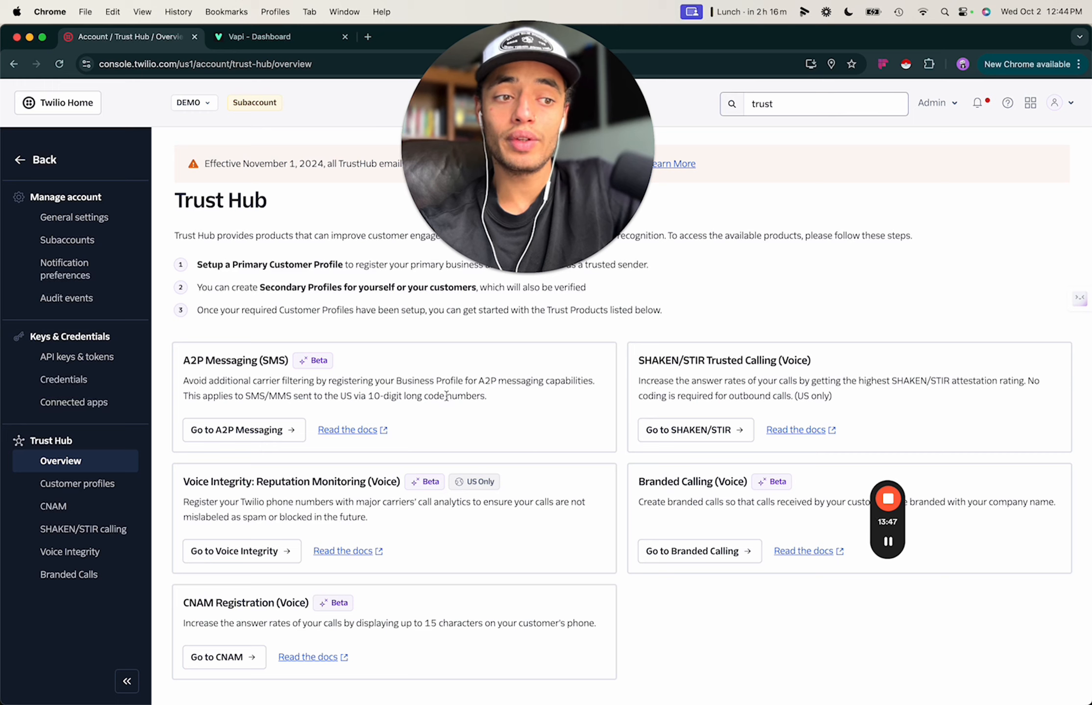
- Start a SHAKEN/STIR trust product registration with the DEMO business profile selected
{"action": "left_click", "coordinate": [74, 530]}
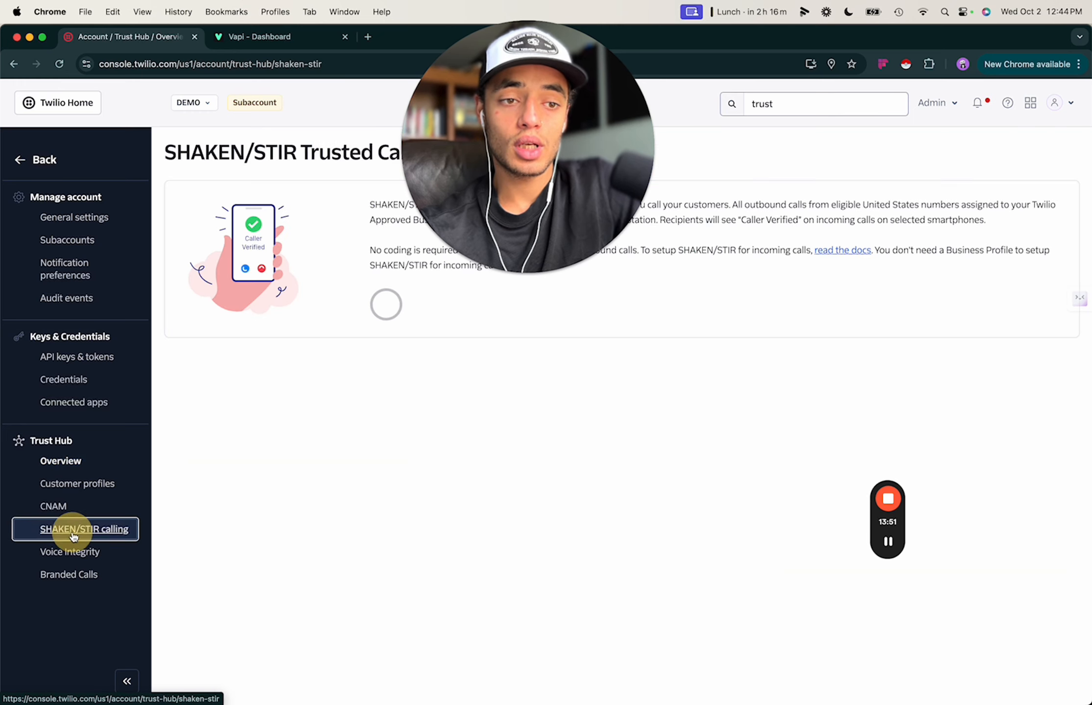
{"action": "left_click_drag", "start_coordinate": [472, 217], "coordinate": [717, 222]}
{"action": "left_click", "coordinate": [455, 304]}
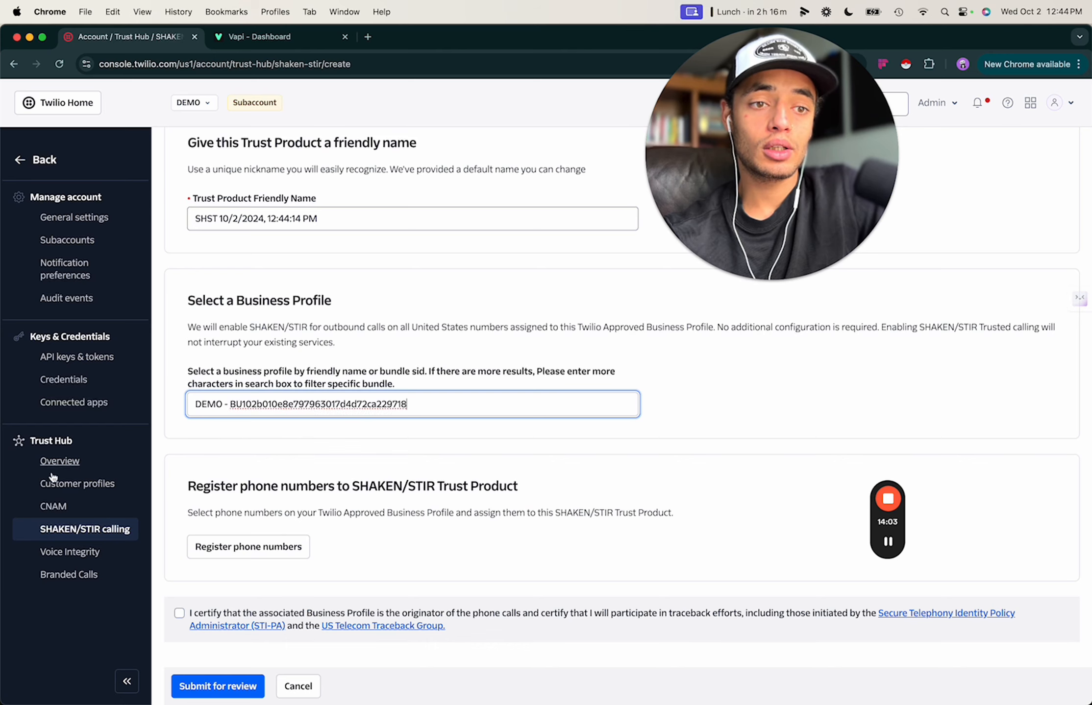
- Start a new Voice Integrity registration and select the DEMO secondary business profile
{"action": "left_click", "coordinate": [76, 548]}
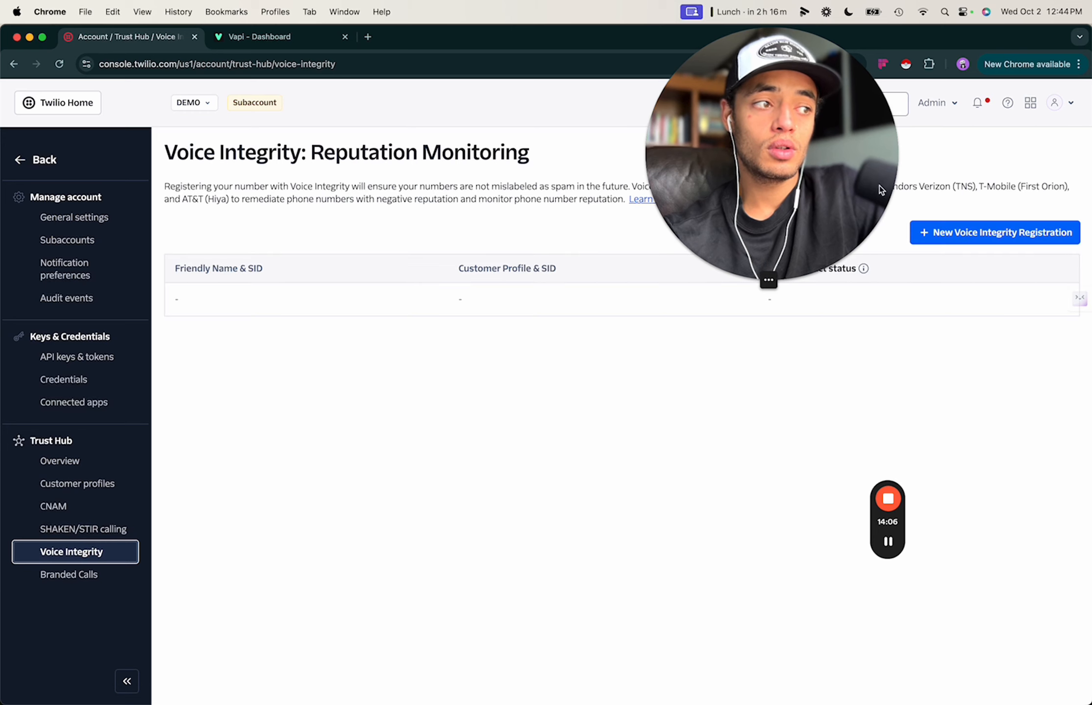
{"action": "left_click", "coordinate": [948, 237]}
{"action": "left_click", "coordinate": [301, 357]}
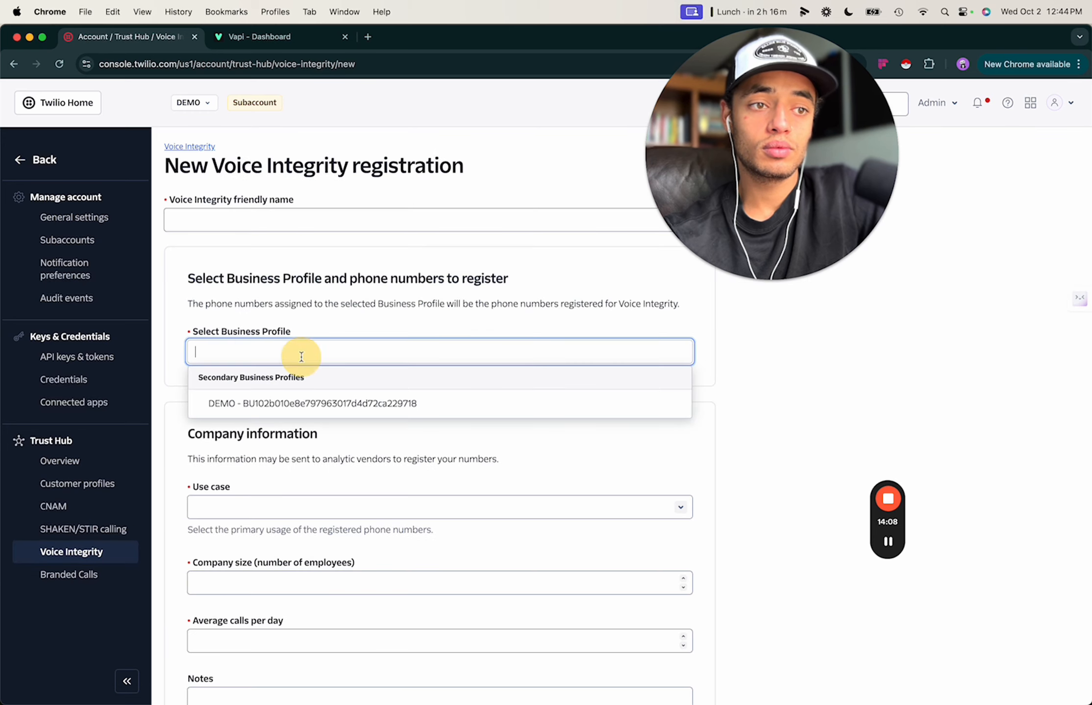
{"action": "left_click", "coordinate": [282, 404]}
- Examine the available use cases and the remaining company information fields of the Voice Integrity registration
{"action": "scroll", "coordinate": [274, 451], "scroll_direction": "down", "scroll_amount": 3}
{"action": "left_click", "coordinate": [267, 438]}
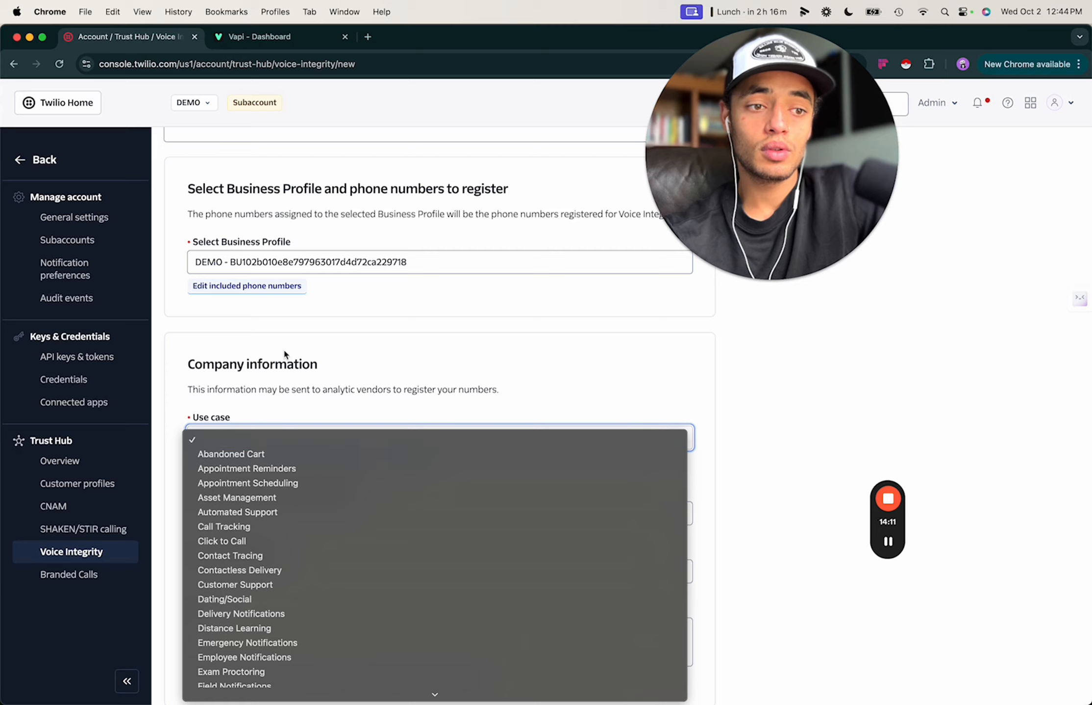
{"action": "left_click", "coordinate": [263, 417]}
{"action": "left_click", "coordinate": [258, 439]}
{"action": "scroll", "coordinate": [267, 541], "scroll_direction": "down", "scroll_amount": 2}
{"action": "scroll", "coordinate": [265, 539], "scroll_direction": "down", "scroll_amount": 7}
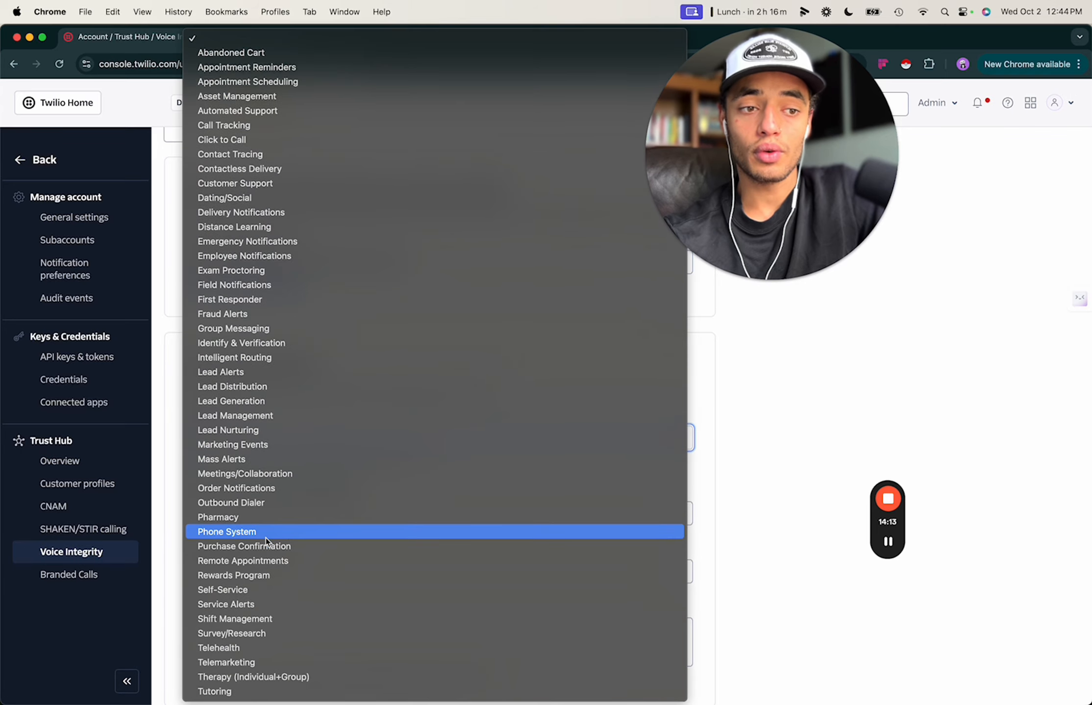
{"action": "left_click", "coordinate": [172, 479]}
{"action": "scroll", "coordinate": [261, 495], "scroll_direction": "down", "scroll_amount": 1}
{"action": "scroll", "coordinate": [261, 494], "scroll_direction": "down", "scroll_amount": 5}
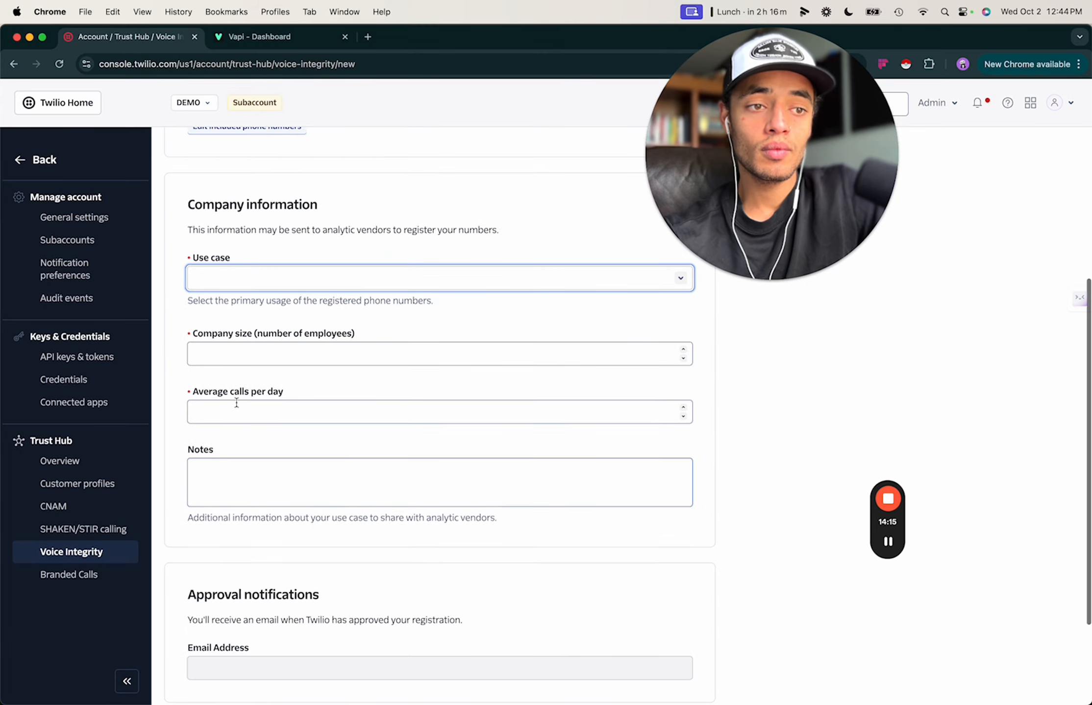
- Review the Voice Integrity registration form, including the friendly name, company information and approval notification fields
{"action": "scroll", "coordinate": [258, 457], "scroll_direction": "down", "scroll_amount": 1}
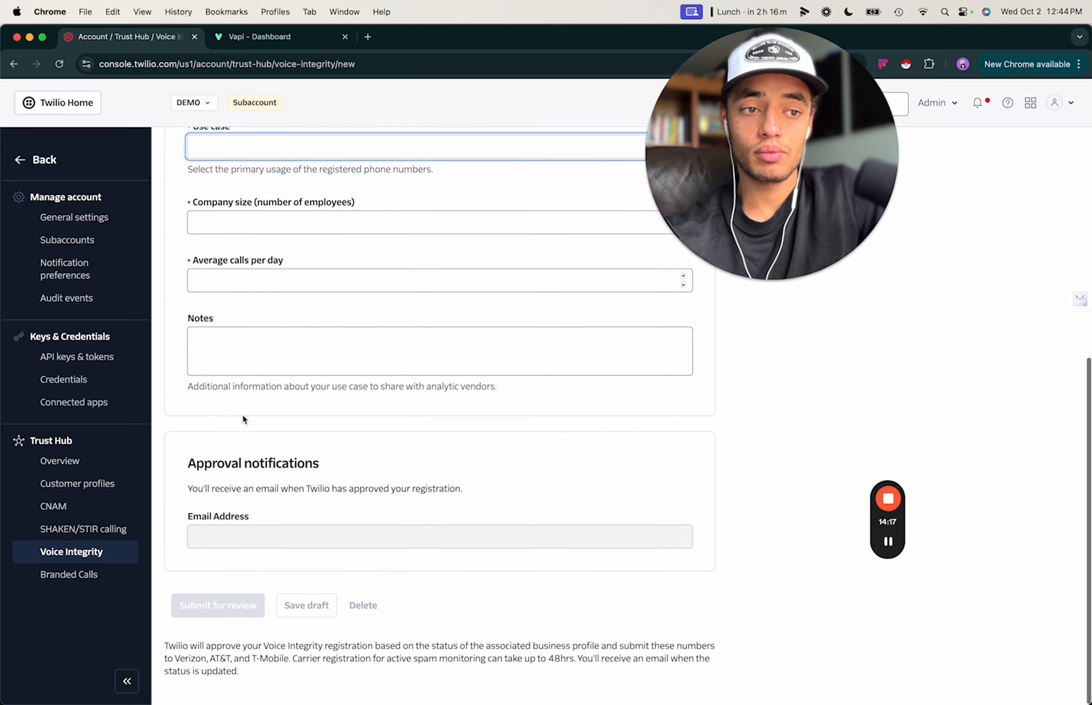
{"action": "scroll", "coordinate": [297, 326], "scroll_direction": "up", "scroll_amount": 8}
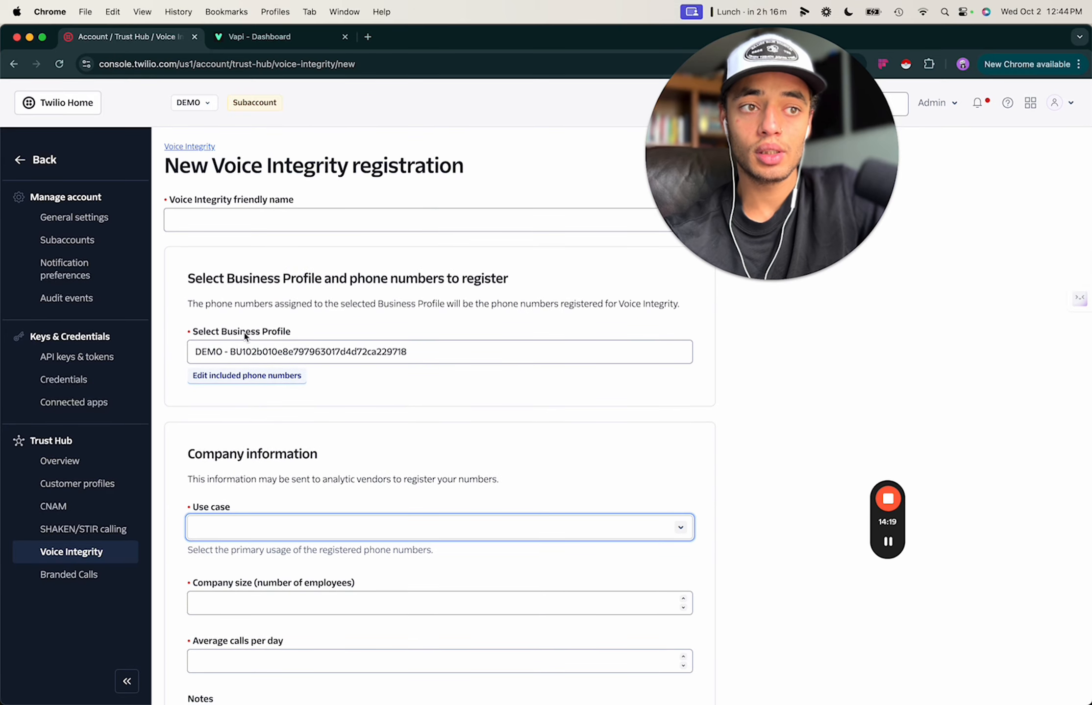
{"action": "left_click", "coordinate": [228, 223]}
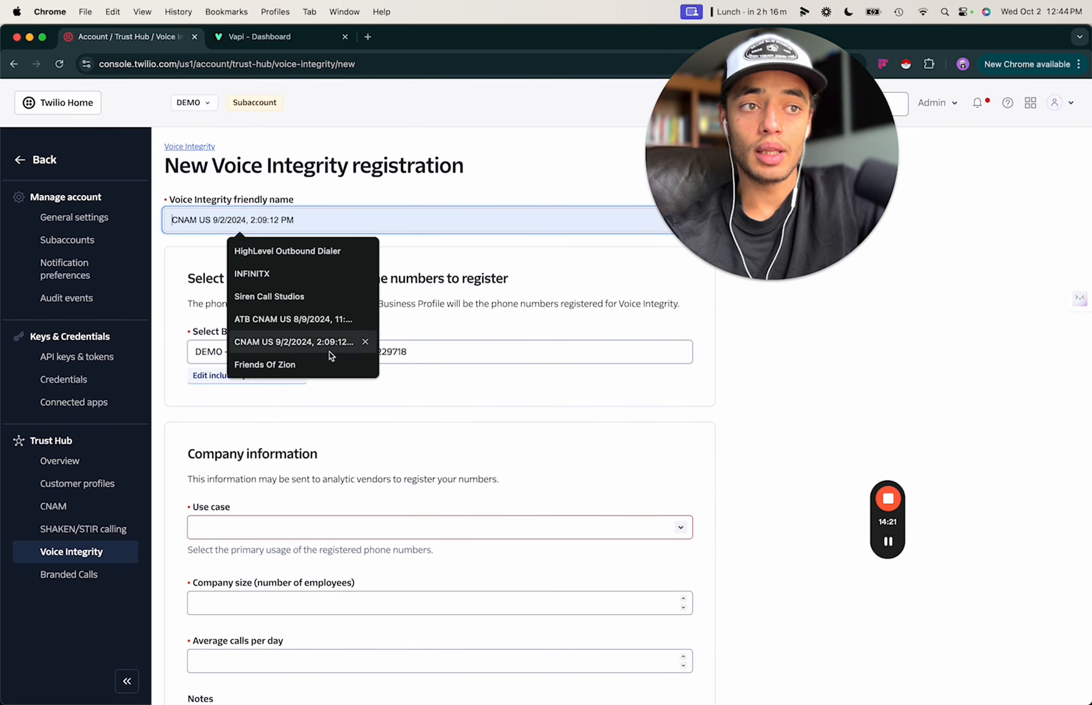
{"action": "left_click", "coordinate": [333, 270]}
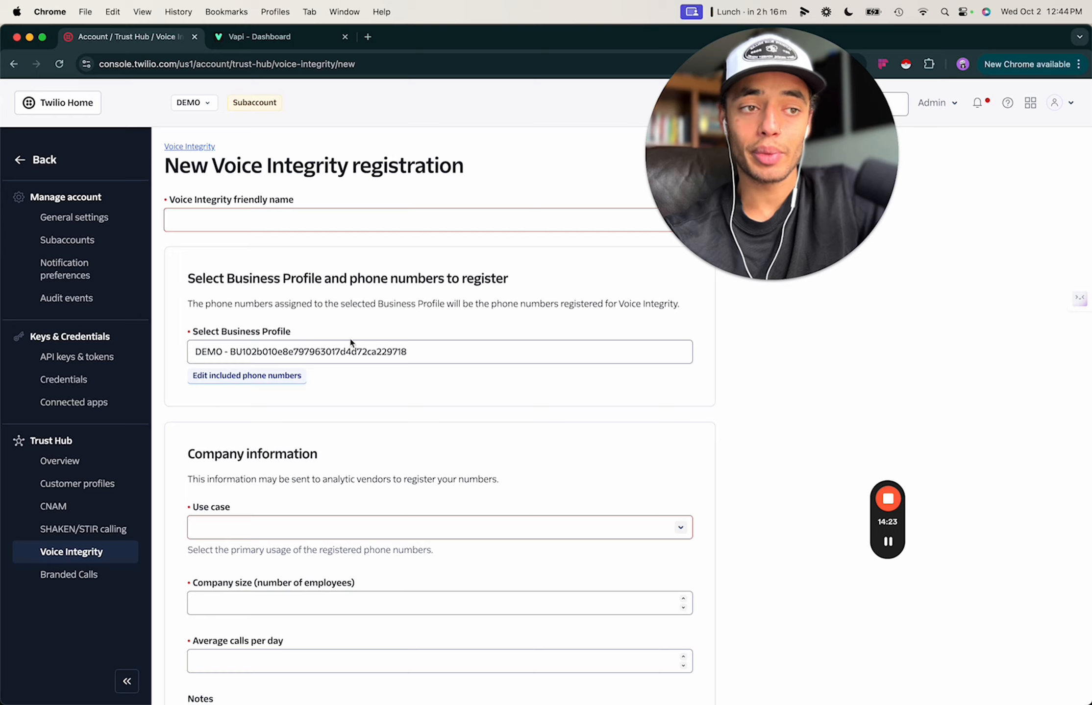
{"action": "scroll", "coordinate": [350, 343], "scroll_direction": "down", "scroll_amount": 3}
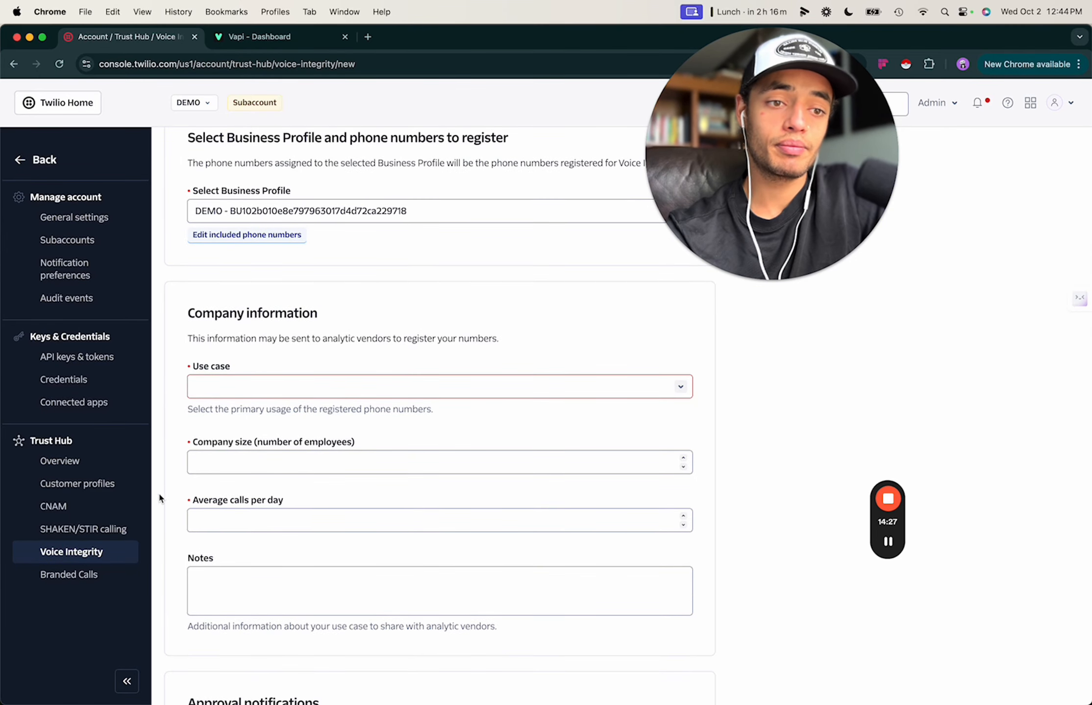
- Start a new CNAM registration and enter DEMO BUSINESS as the display name
{"action": "left_click", "coordinate": [67, 508]}
{"action": "left_click", "coordinate": [220, 299]}
{"action": "left_click", "coordinate": [294, 288]}
{"action": "type", "text": "H"}
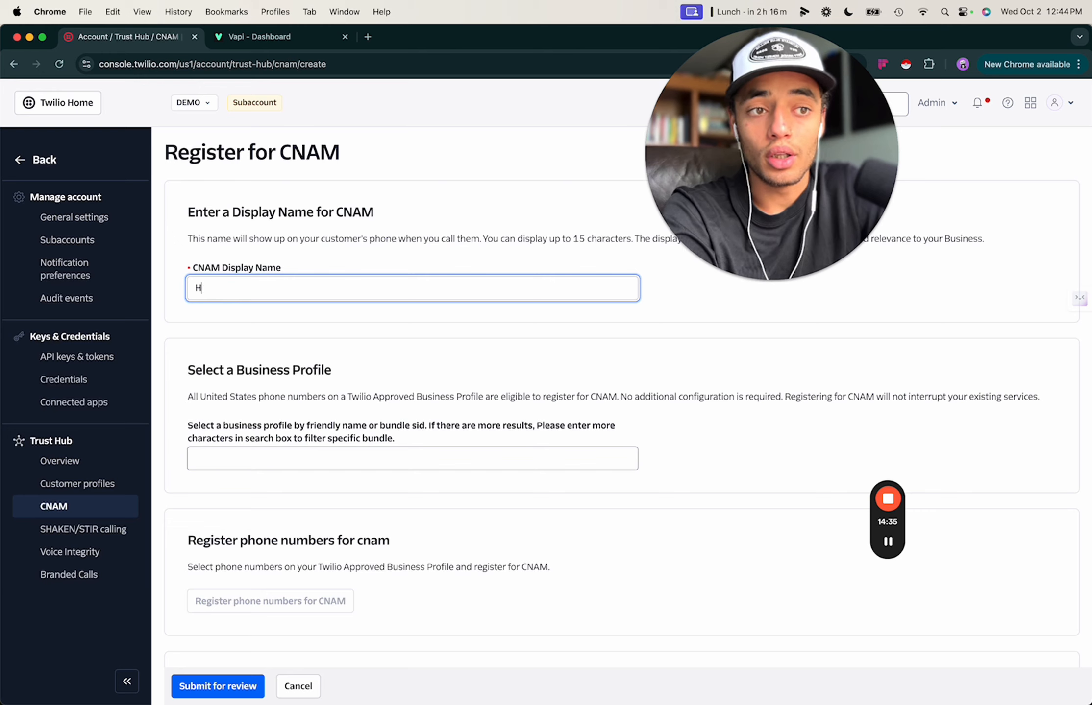
{"action": "key", "text": "BackSpace"}
{"action": "type", "text": "DEMO BUSINESS"}
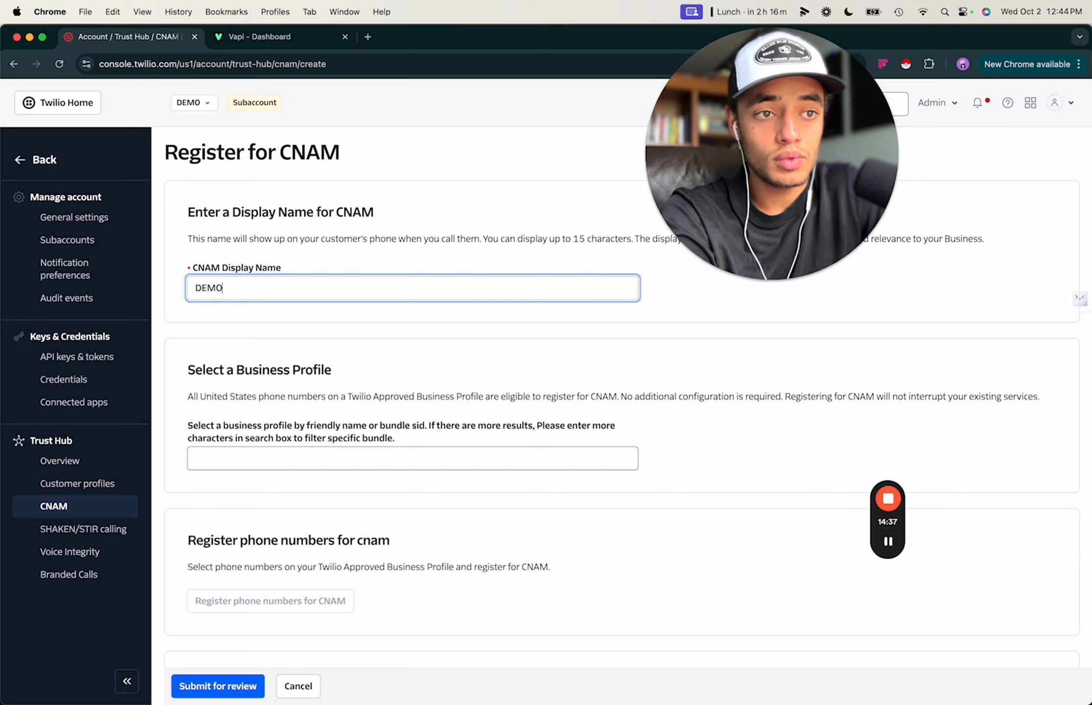
- Change the CNAM display name to AI BUSINESS
{"action": "left_click", "coordinate": [218, 358]}
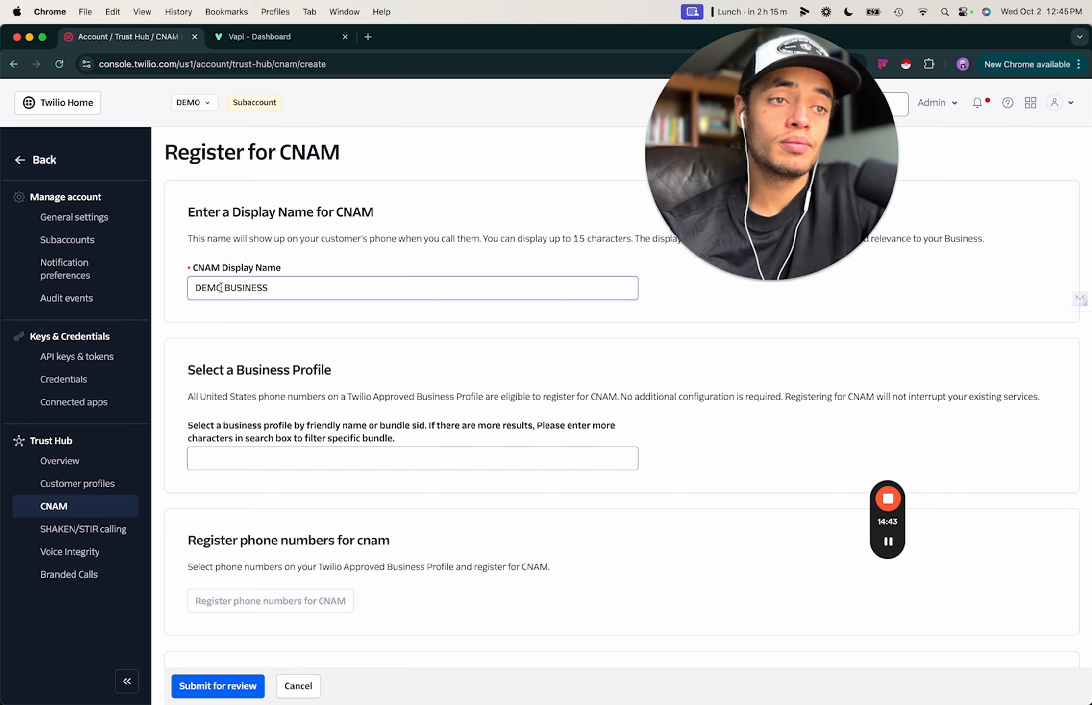
{"action": "double_click", "coordinate": [201, 288]}
{"action": "type", "text": "AI"}
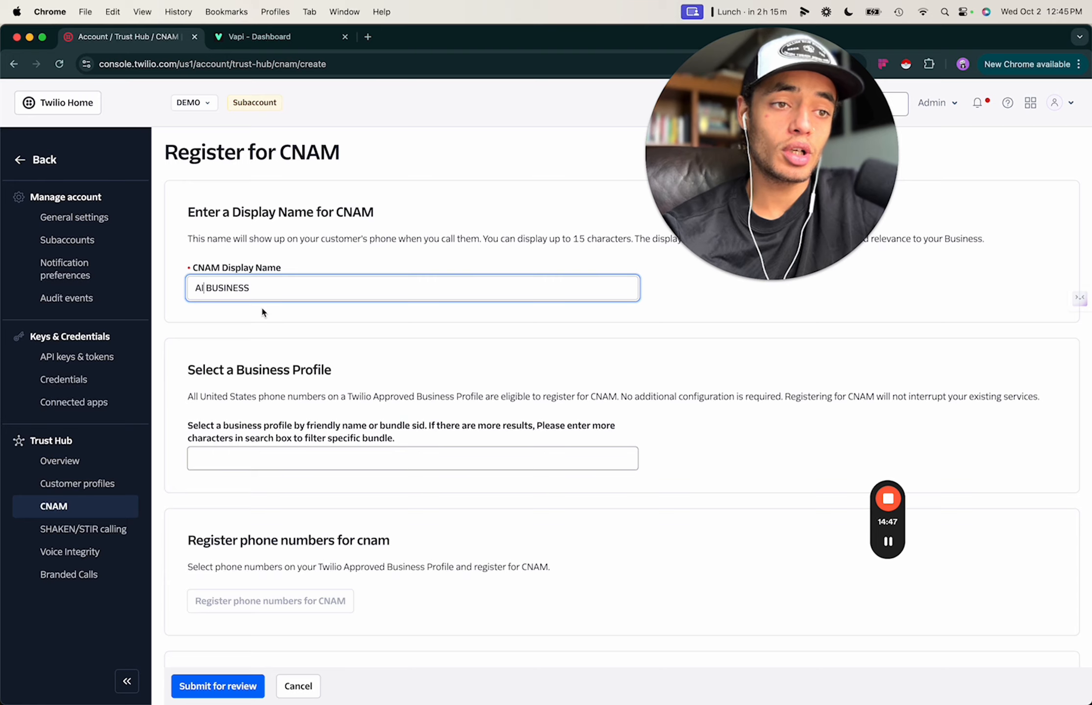
- Select the DEMO secondary business profile for the CNAM registration and check which phone numbers can be registered
{"action": "scroll", "coordinate": [269, 369], "scroll_direction": "down", "scroll_amount": 3}
{"action": "left_click", "coordinate": [294, 386]}
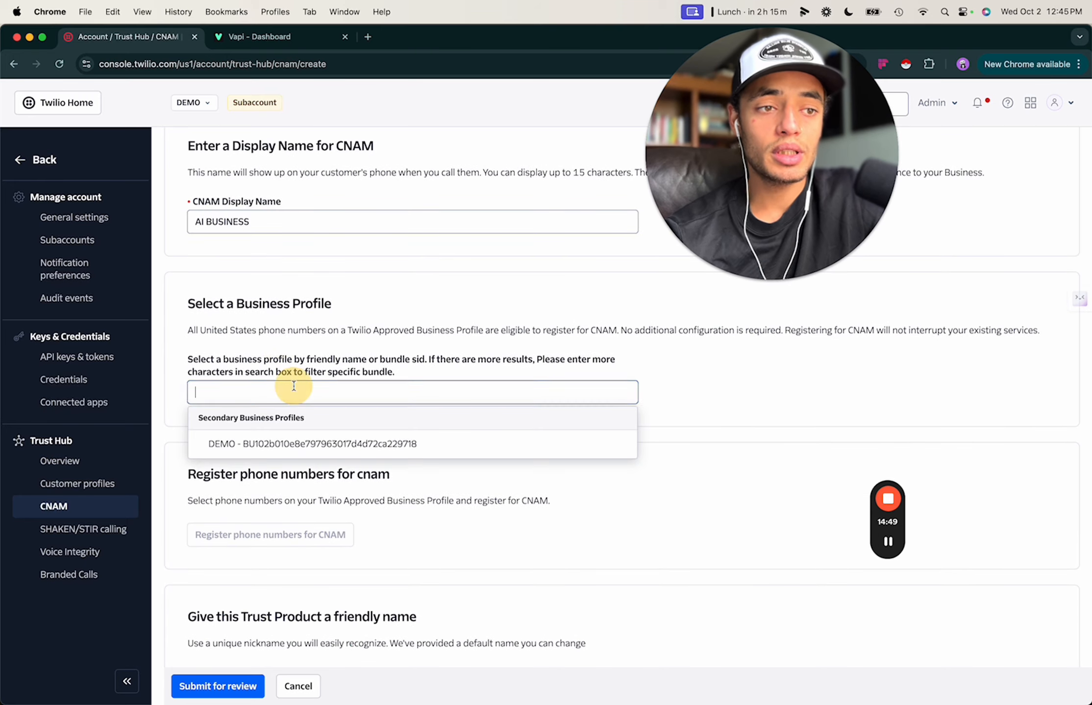
{"action": "left_click", "coordinate": [289, 444]}
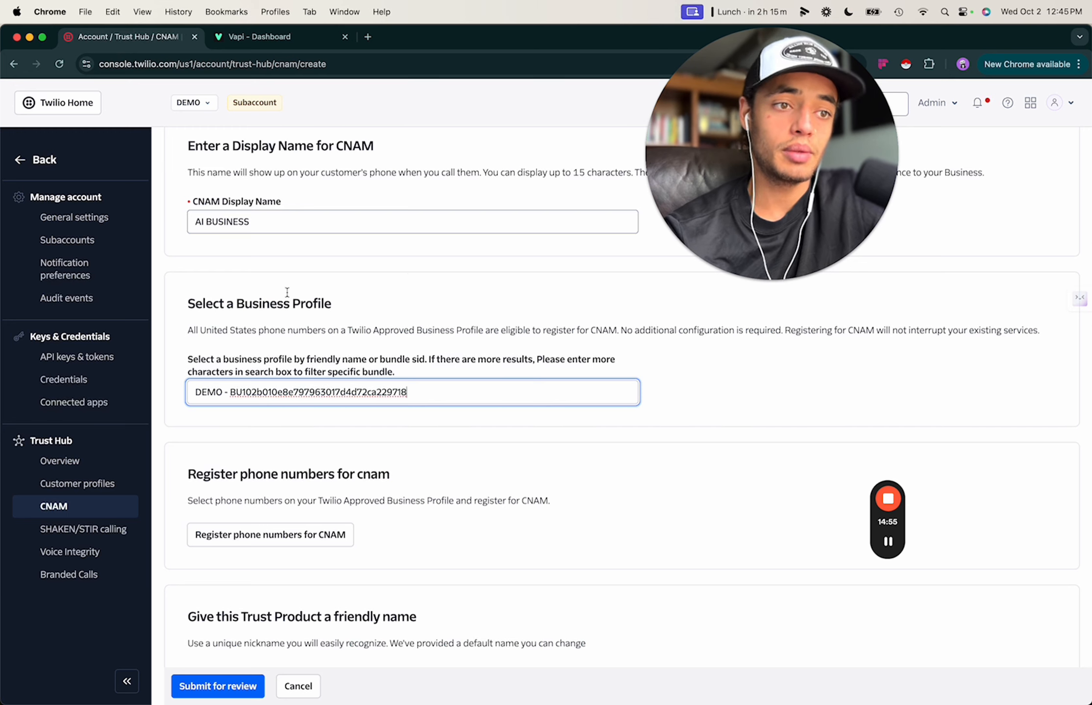
{"action": "scroll", "coordinate": [343, 426], "scroll_direction": "down", "scroll_amount": 5}
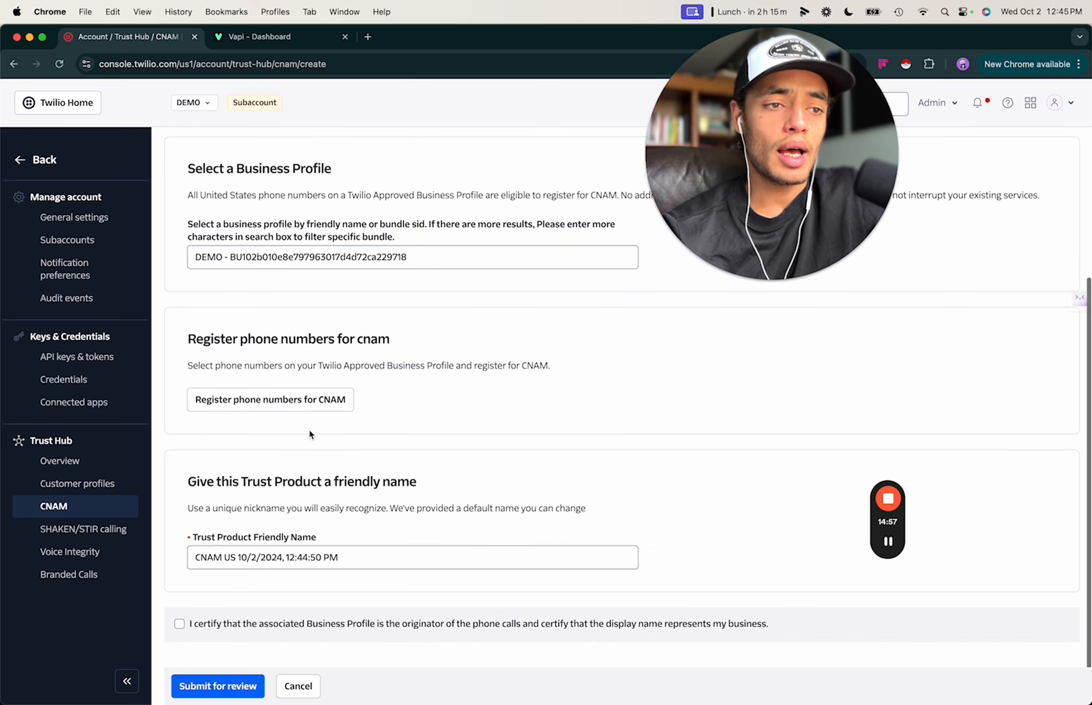
{"action": "left_click", "coordinate": [313, 397]}
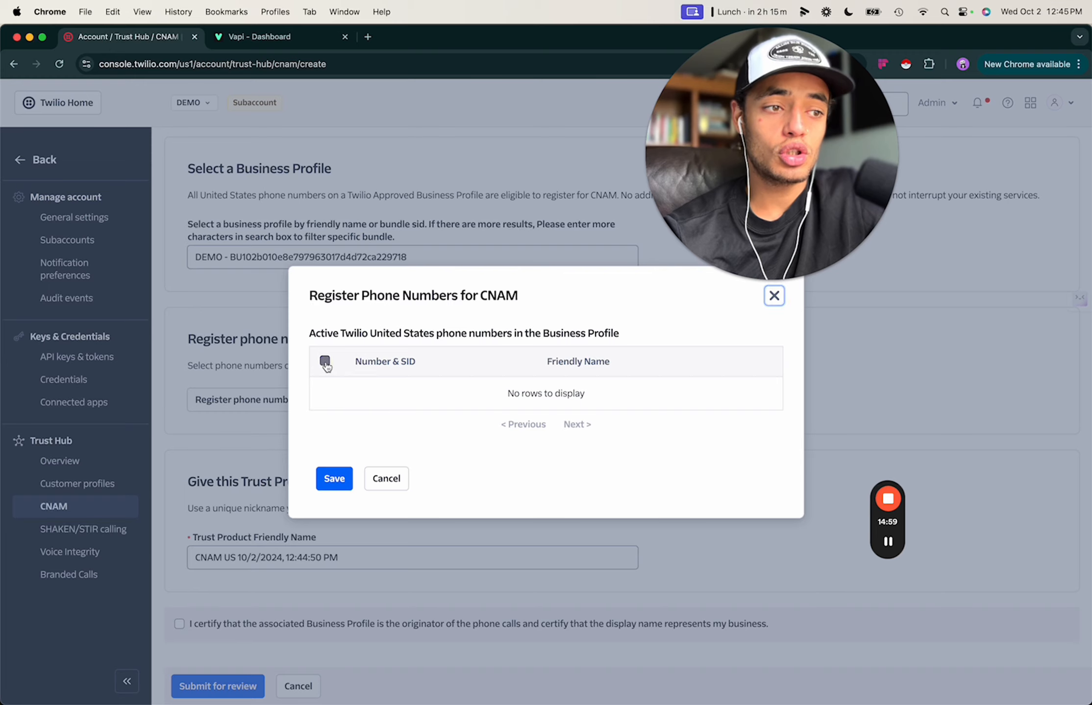
{"action": "left_click", "coordinate": [387, 479]}
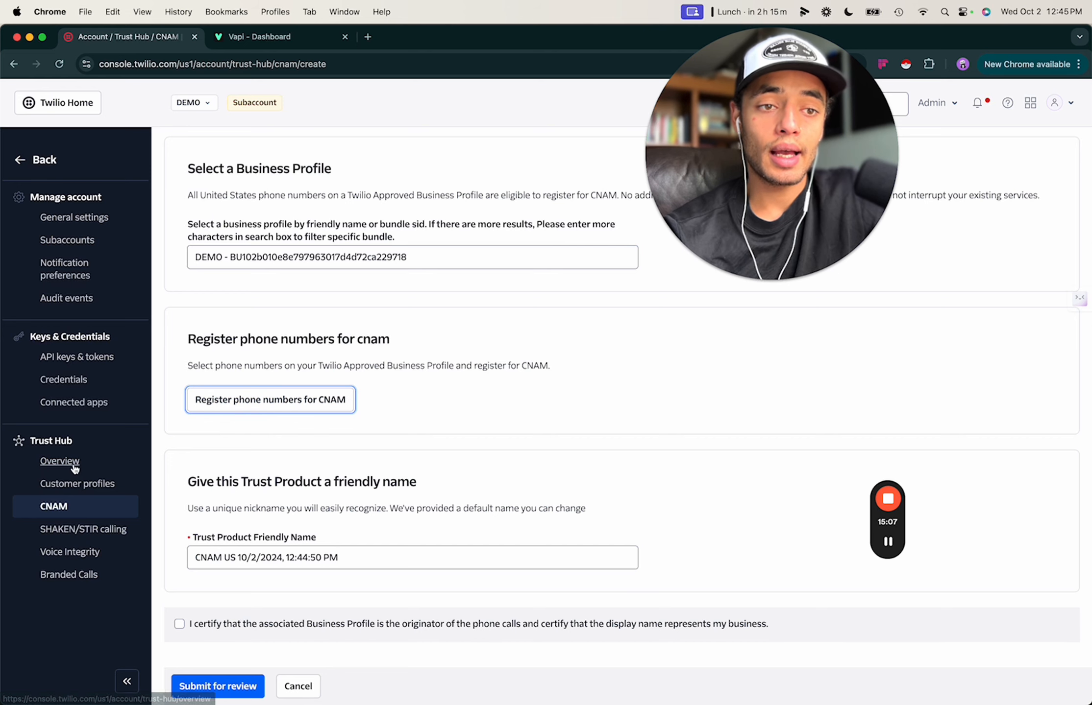
- Open the draft DEMO secondary profile for editing from Customer Profiles, then return to the profile list
{"action": "left_click", "coordinate": [69, 484]}
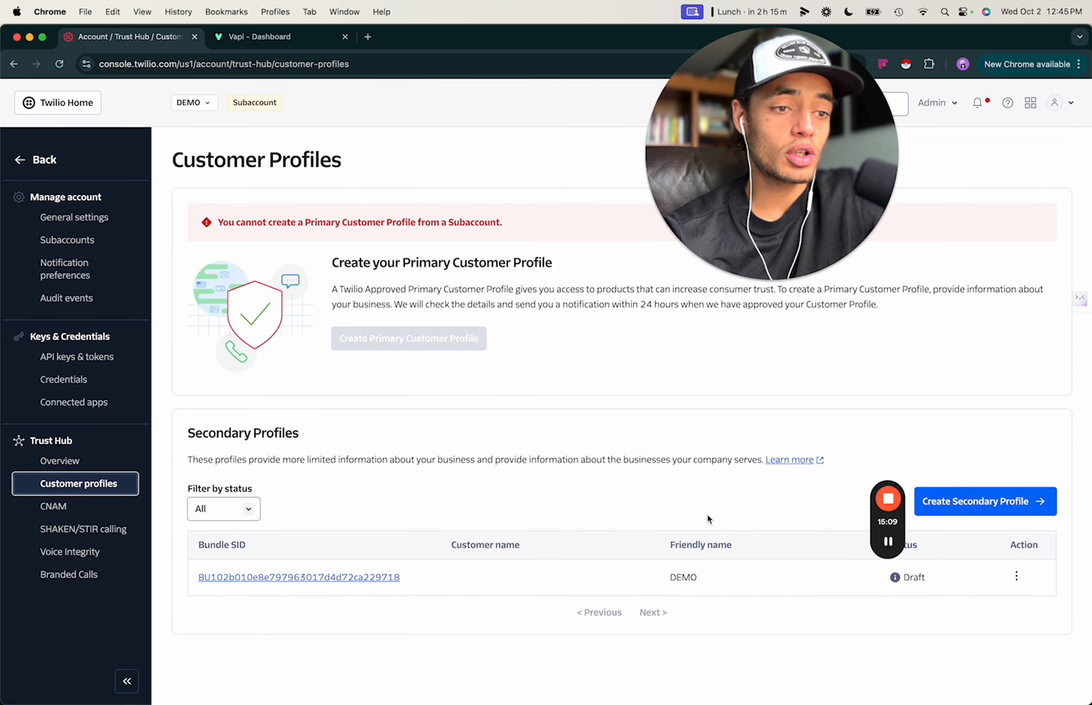
{"action": "left_click", "coordinate": [1016, 576]}
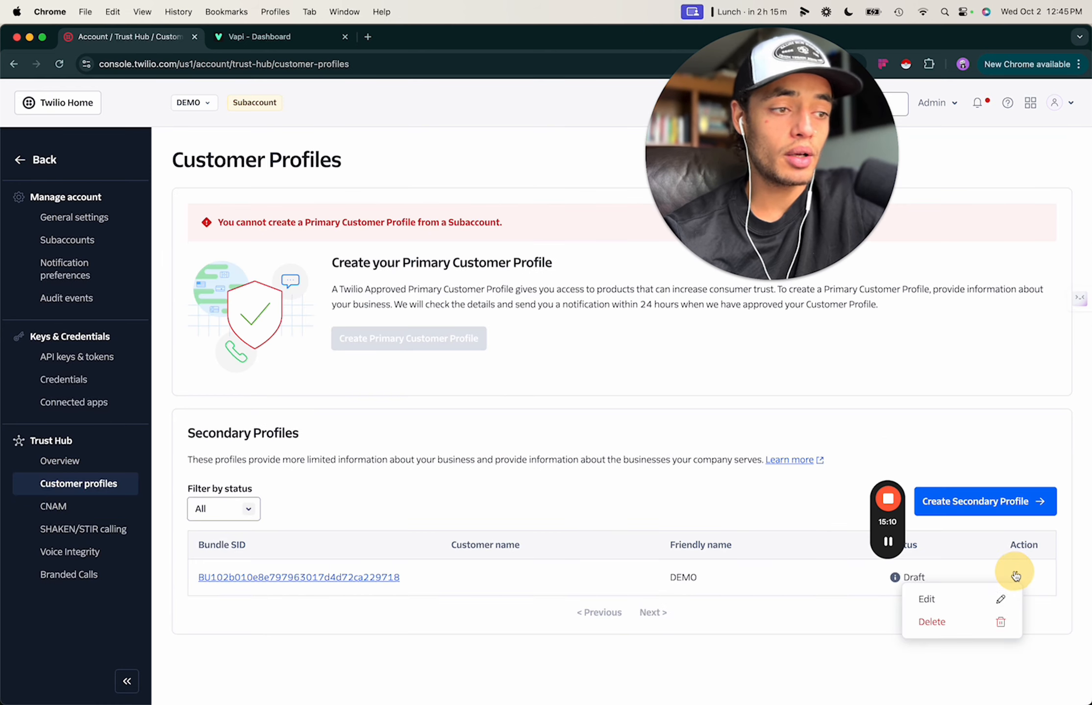
{"action": "left_click", "coordinate": [969, 595]}
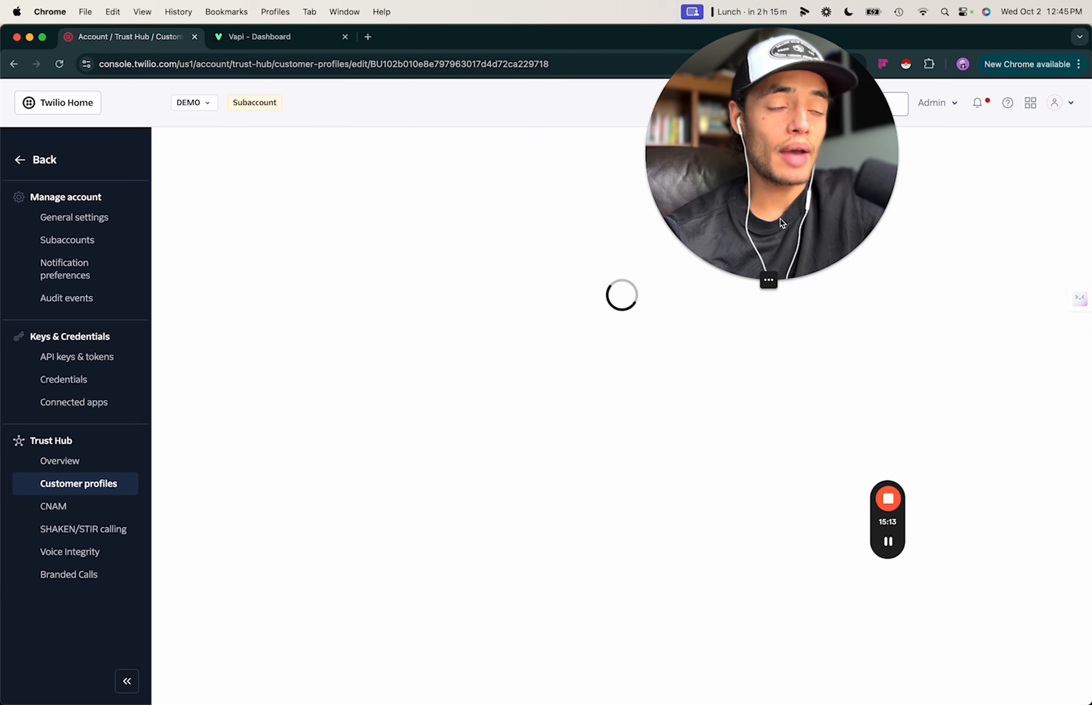
{"action": "left_click", "coordinate": [73, 484]}
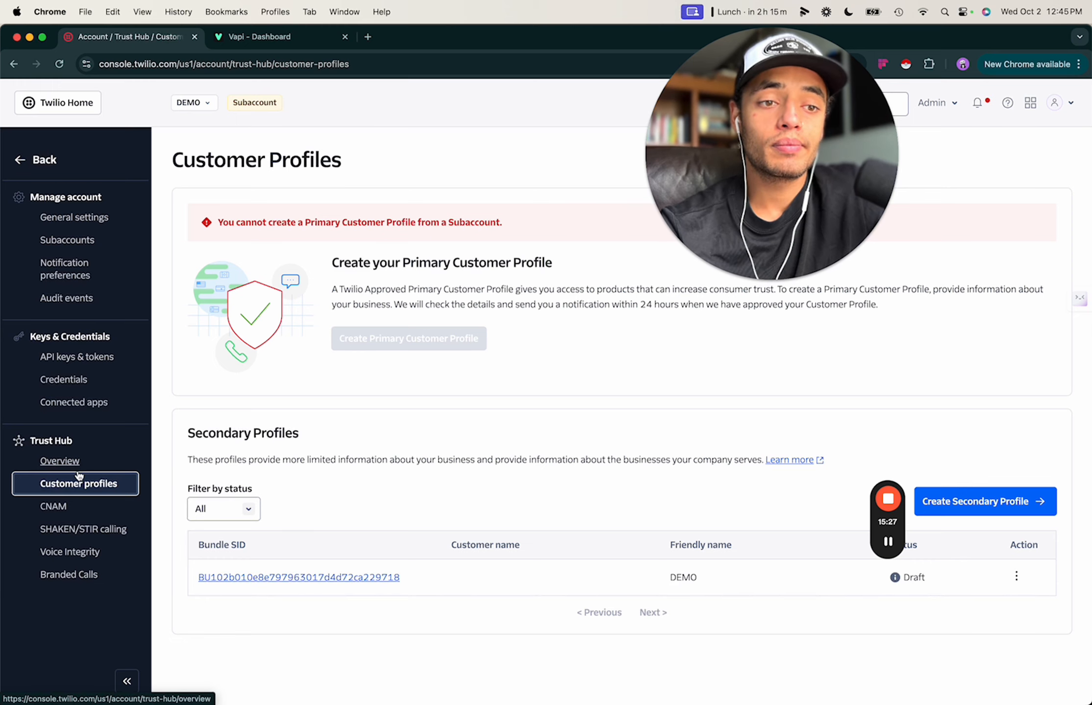
- Switch to the IOCLLC main account and open its Trust Hub customer profiles by searching for "trust"
{"action": "left_click", "coordinate": [206, 104]}
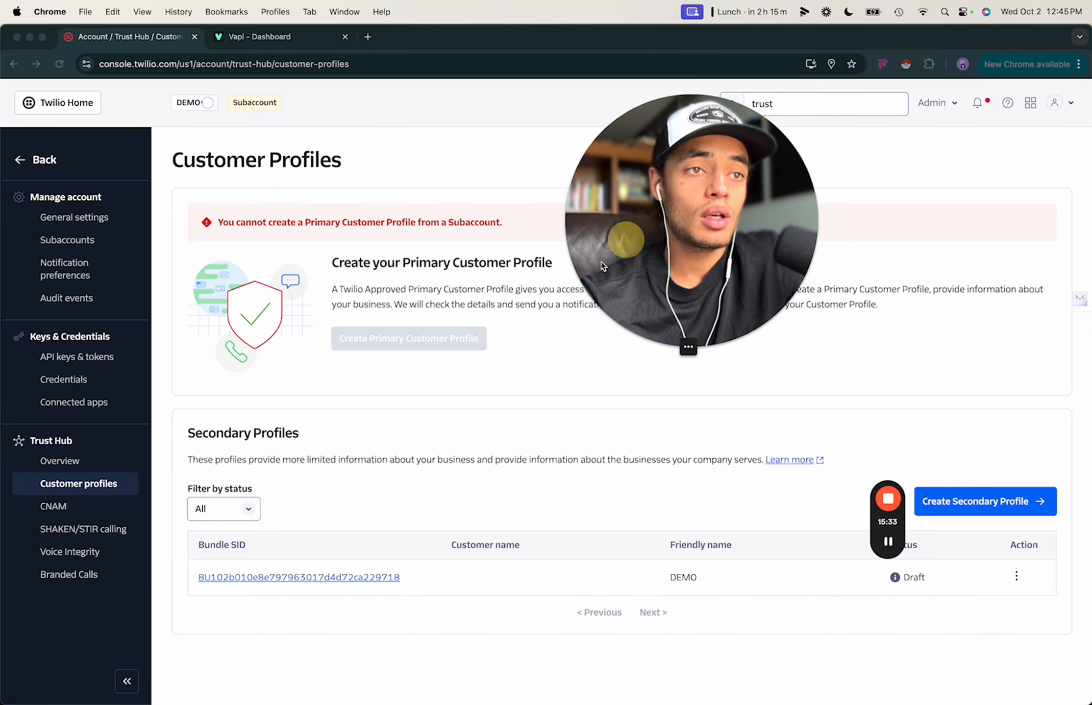
{"action": "left_click_drag", "start_coordinate": [707, 175], "coordinate": [287, 587]}
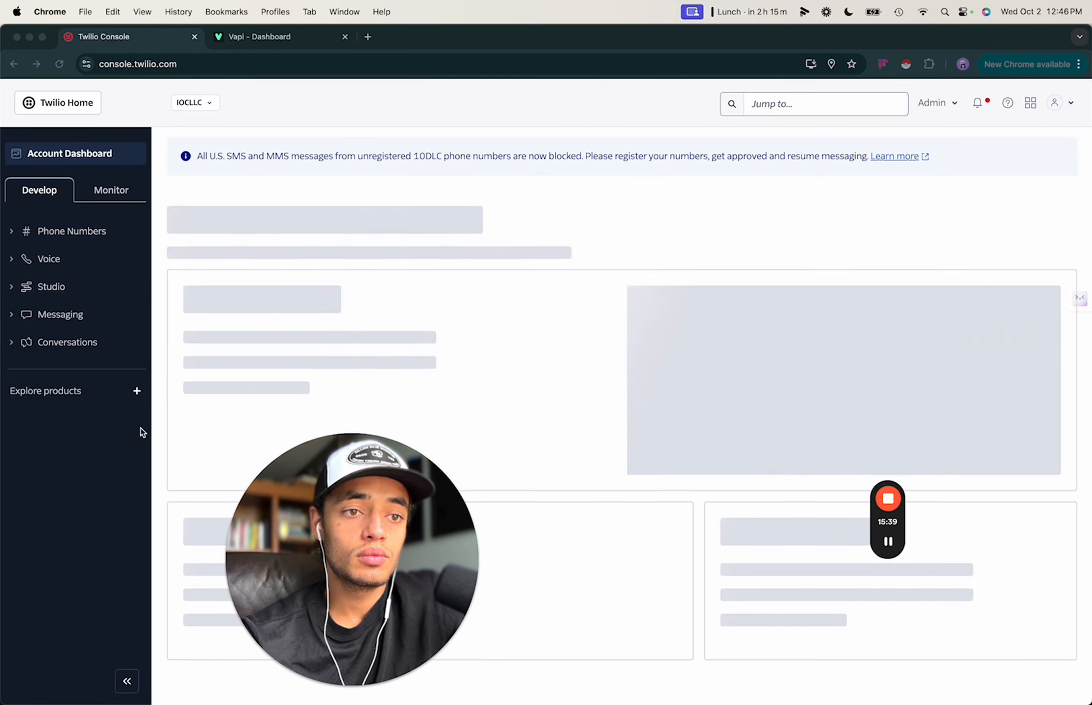
{"action": "left_click", "coordinate": [734, 103]}
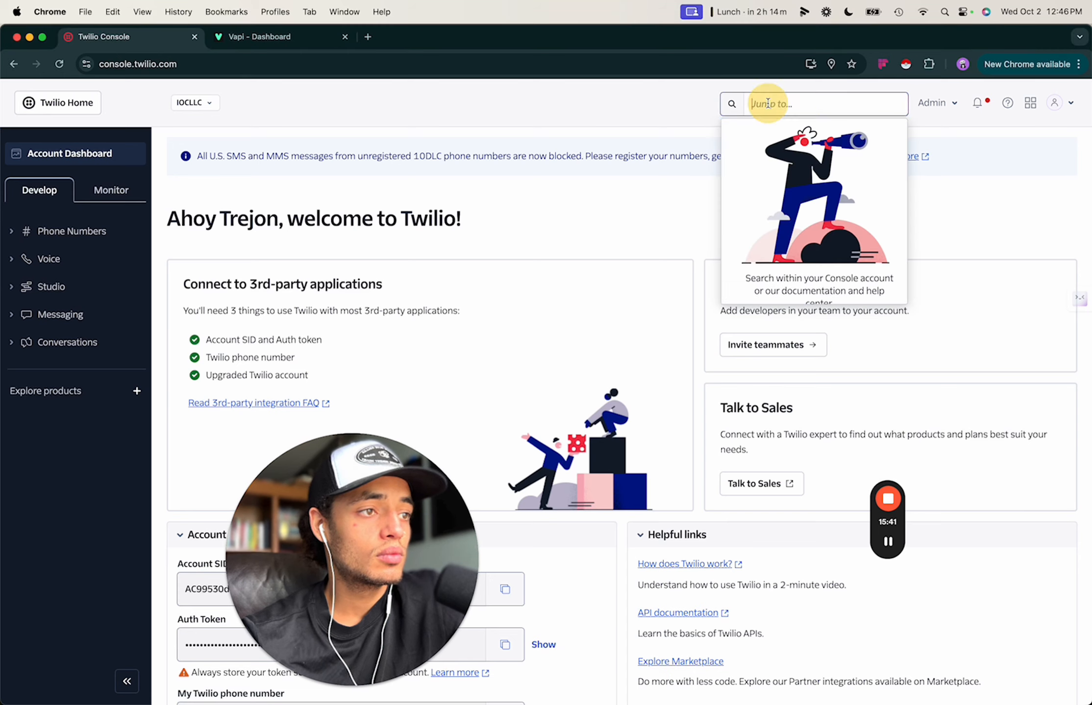
{"action": "type", "text": "trust"}
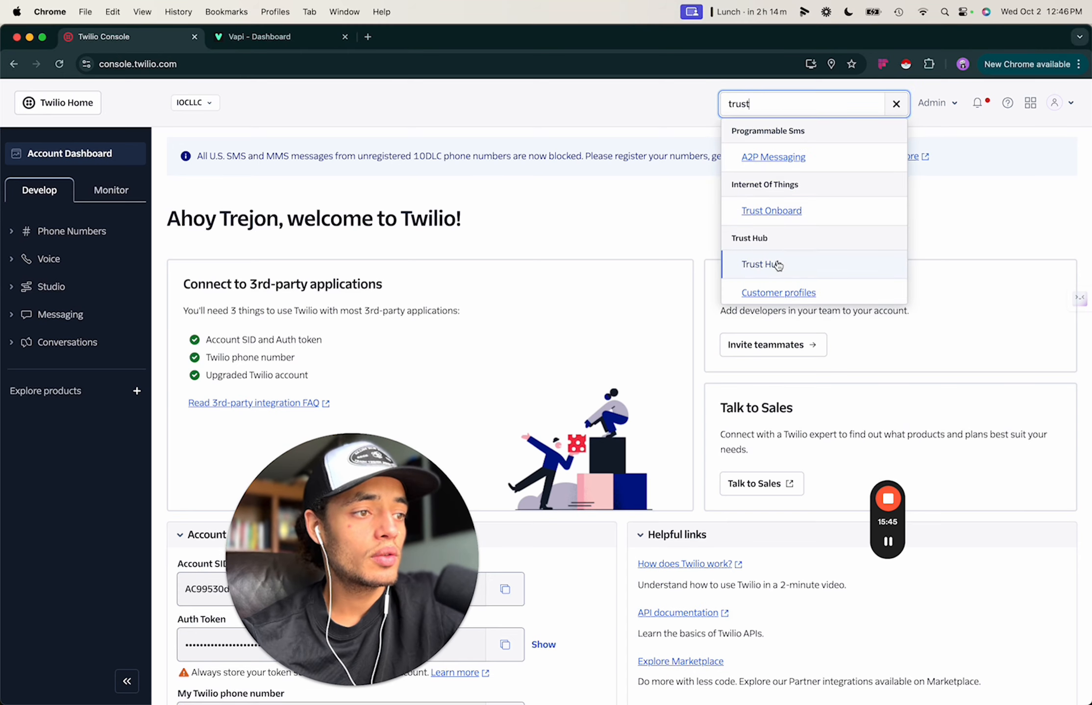
{"action": "left_click", "coordinate": [773, 291]}
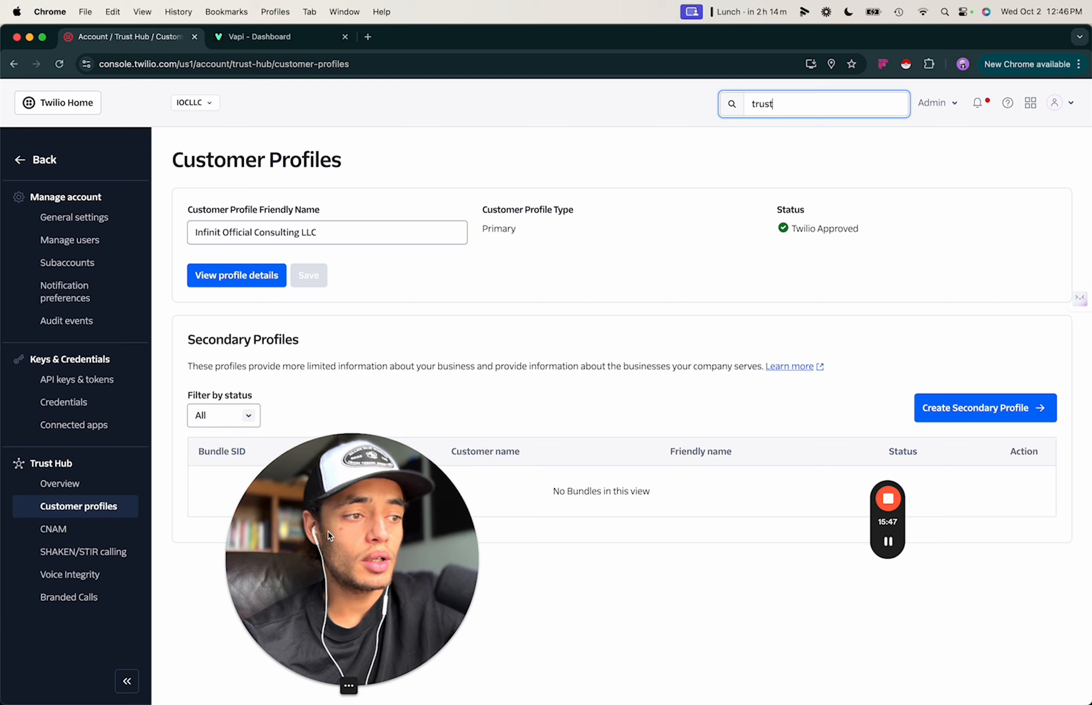
- View the primary customer profile's details, available products and assigned phone numbers
{"action": "left_click_drag", "start_coordinate": [327, 531], "coordinate": [506, 557]}
{"action": "left_click", "coordinate": [250, 275]}
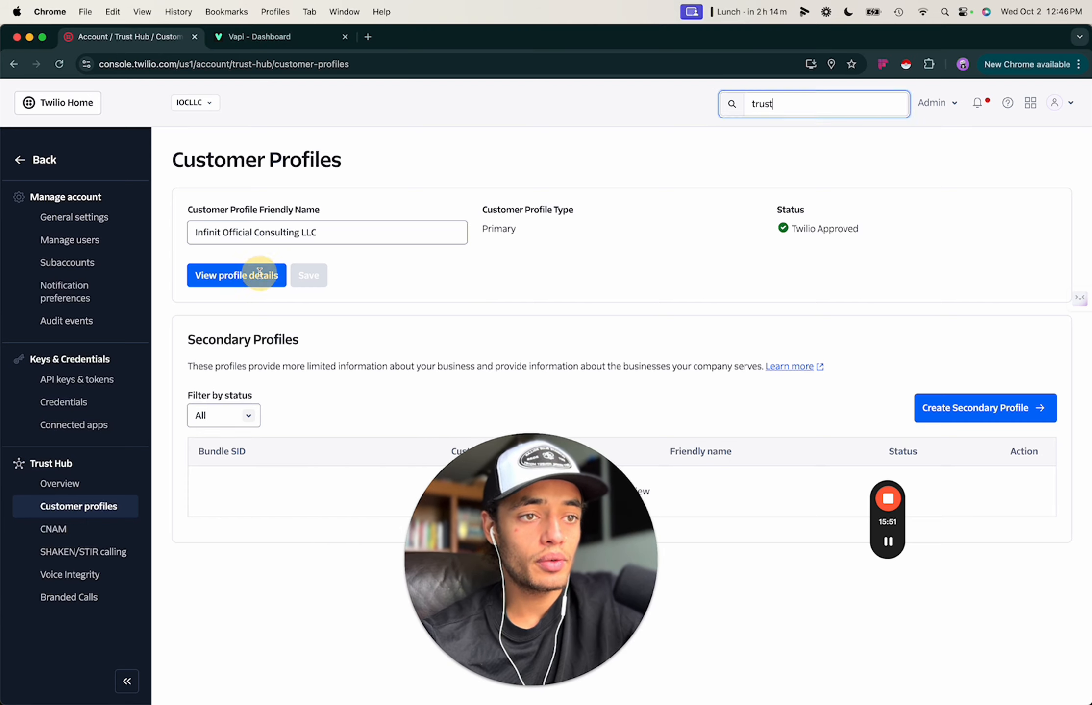
{"action": "left_click_drag", "start_coordinate": [567, 492], "coordinate": [321, 441]}
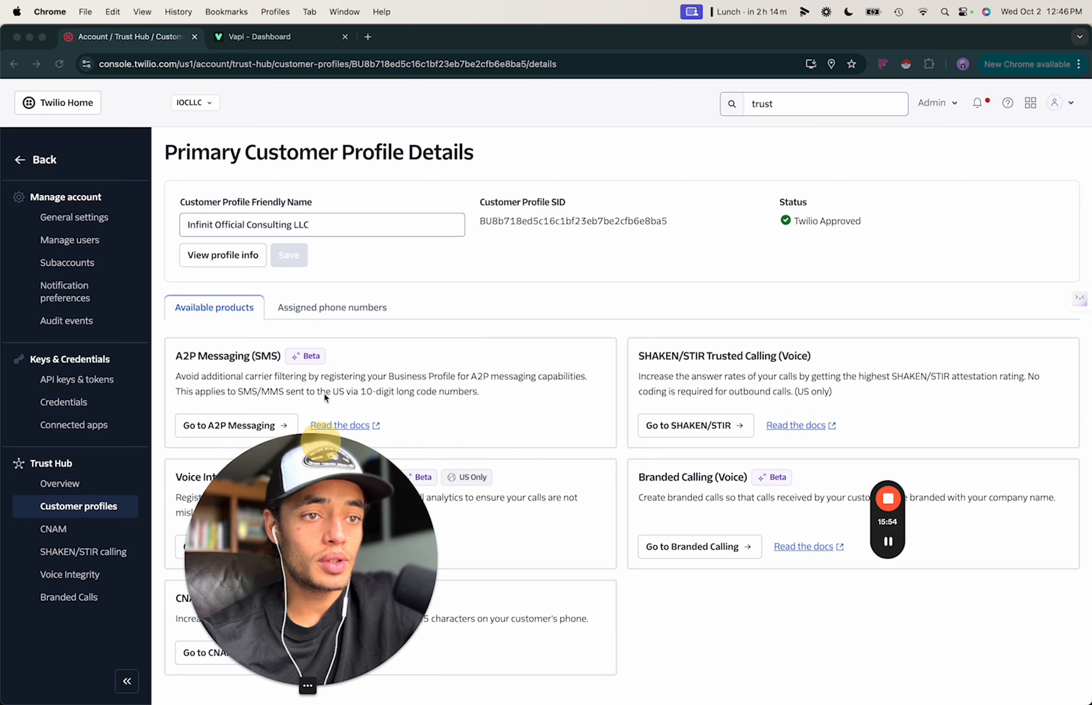
{"action": "left_click", "coordinate": [344, 312]}
{"action": "left_click_drag", "start_coordinate": [288, 529], "coordinate": [292, 577]}
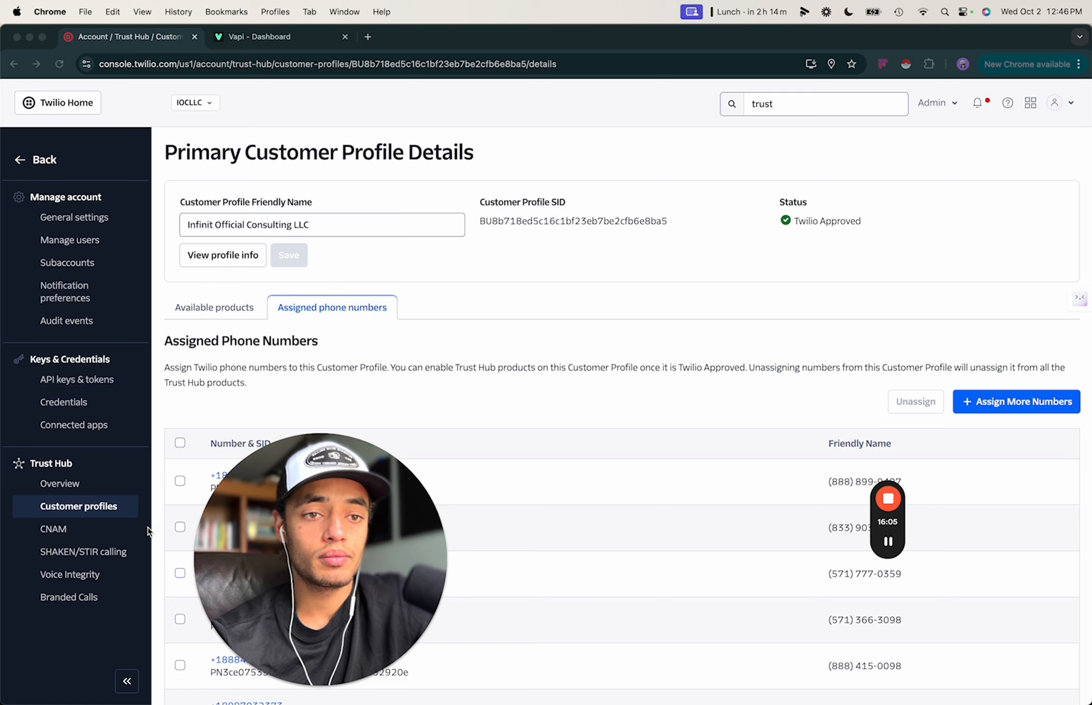
- Review the main account's existing CNAM, SHAKEN/STIR and Voice Integrity registrations and their approval status
{"action": "left_click", "coordinate": [86, 529]}
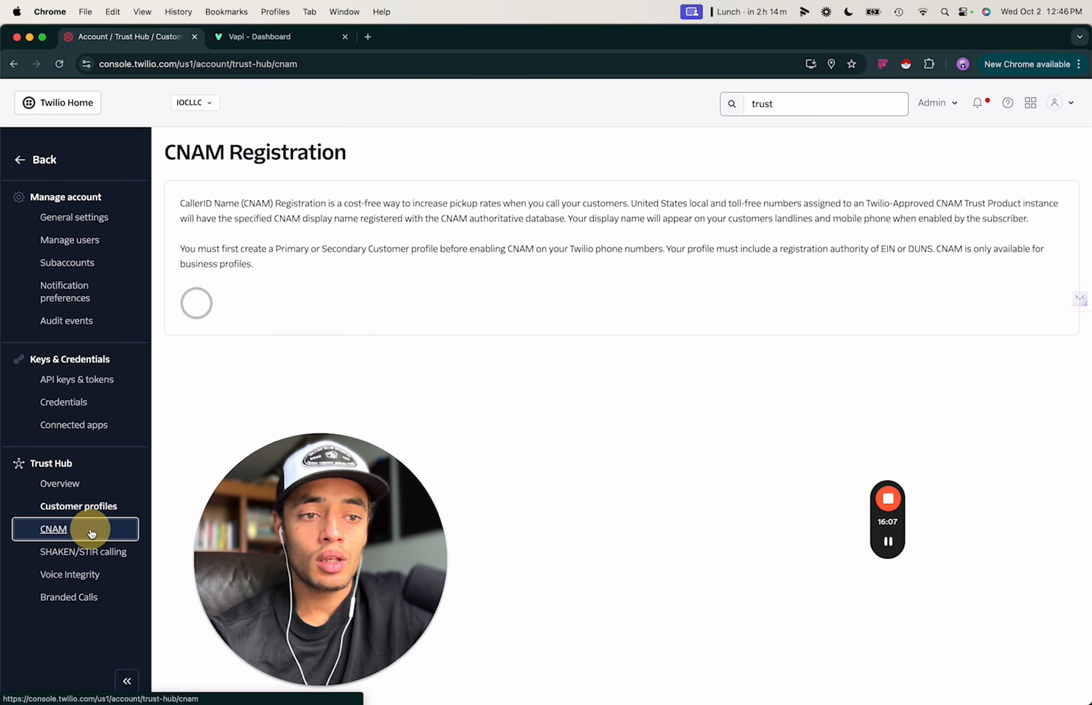
{"action": "left_click_drag", "start_coordinate": [310, 523], "coordinate": [442, 522]}
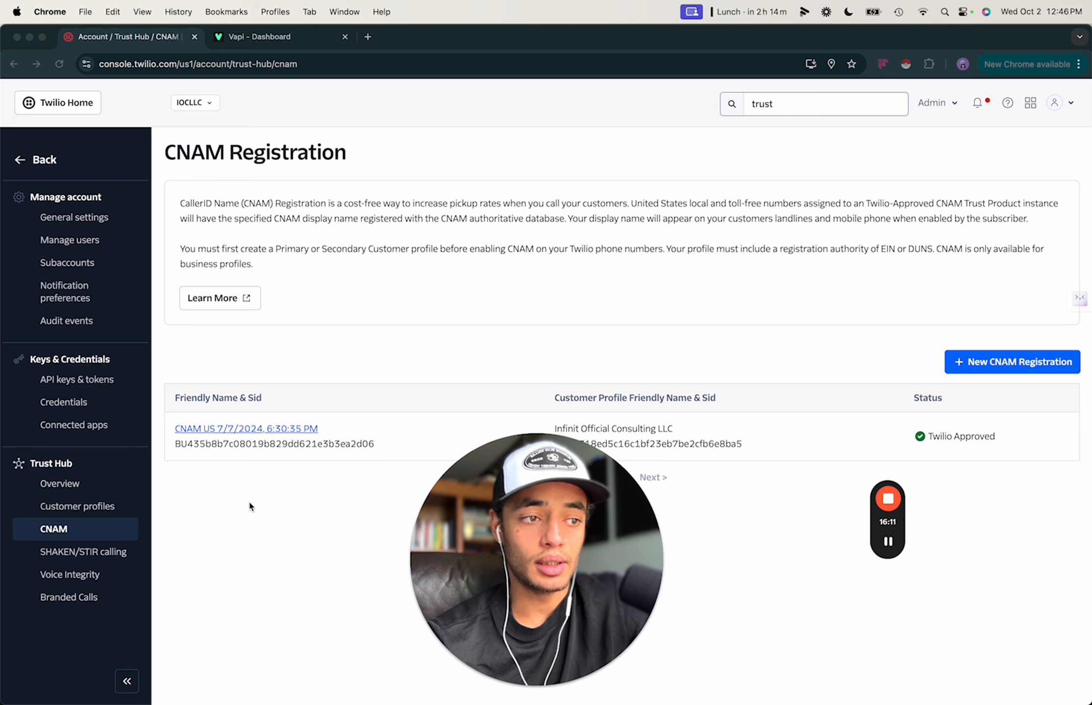
{"action": "left_click", "coordinate": [103, 548]}
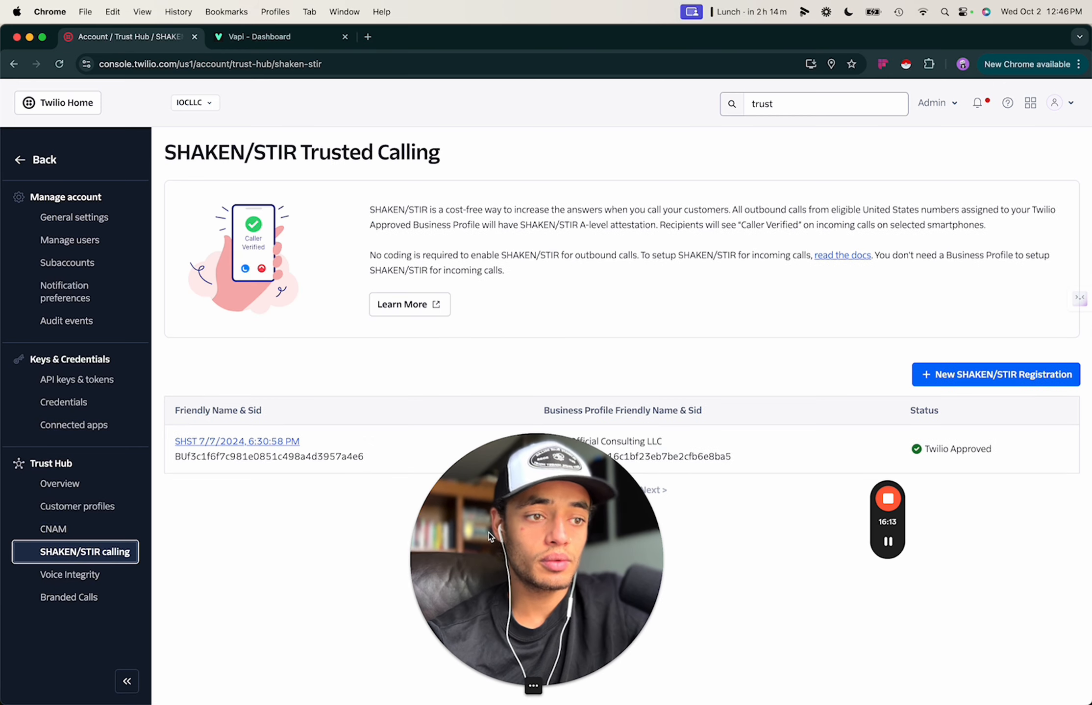
{"action": "left_click_drag", "start_coordinate": [489, 532], "coordinate": [383, 455]}
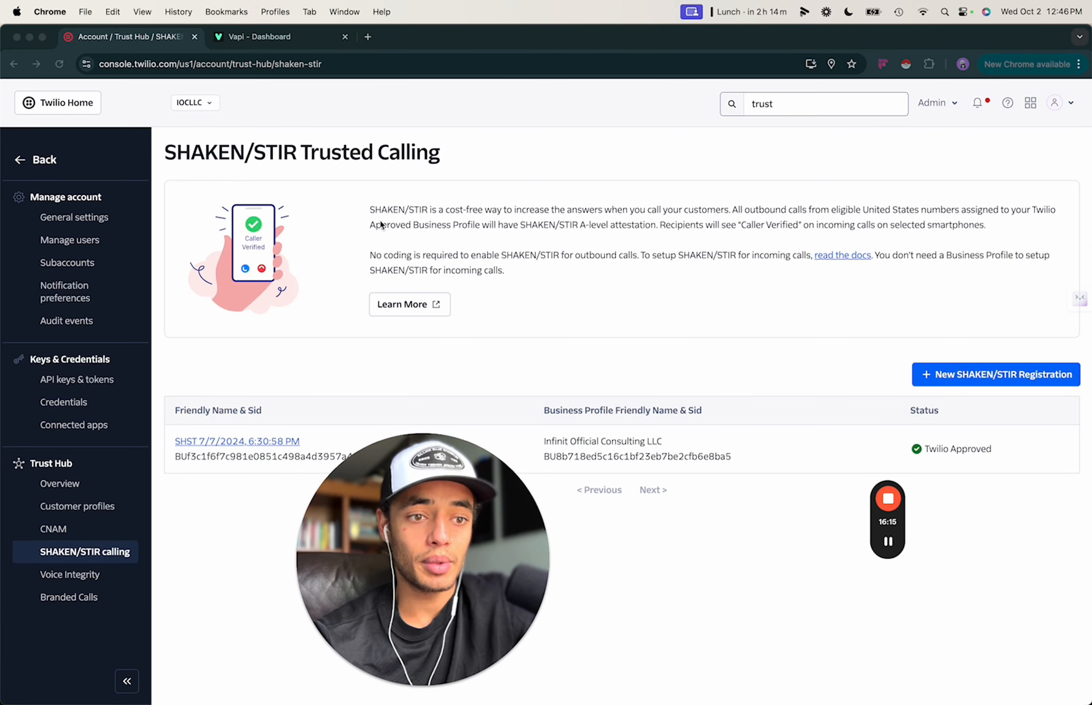
{"action": "left_click", "coordinate": [80, 581]}
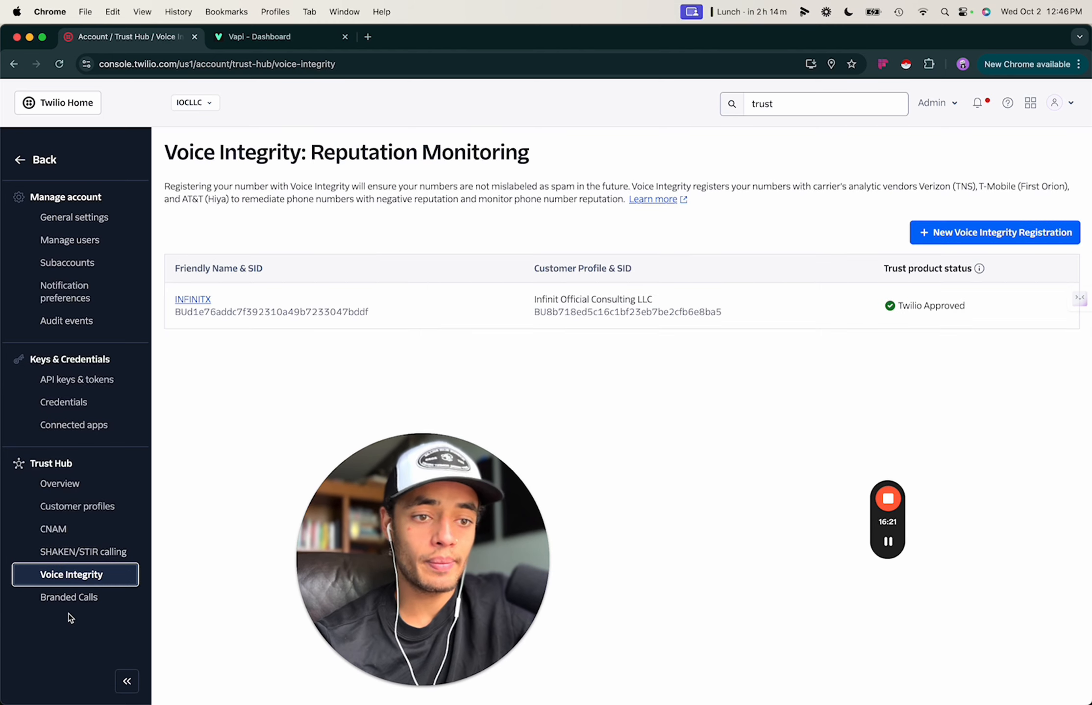
- Read the Branded Calling description, eligibility rules and registration requirements
{"action": "left_click", "coordinate": [71, 598]}
{"action": "left_click_drag", "start_coordinate": [362, 365], "coordinate": [658, 365]}
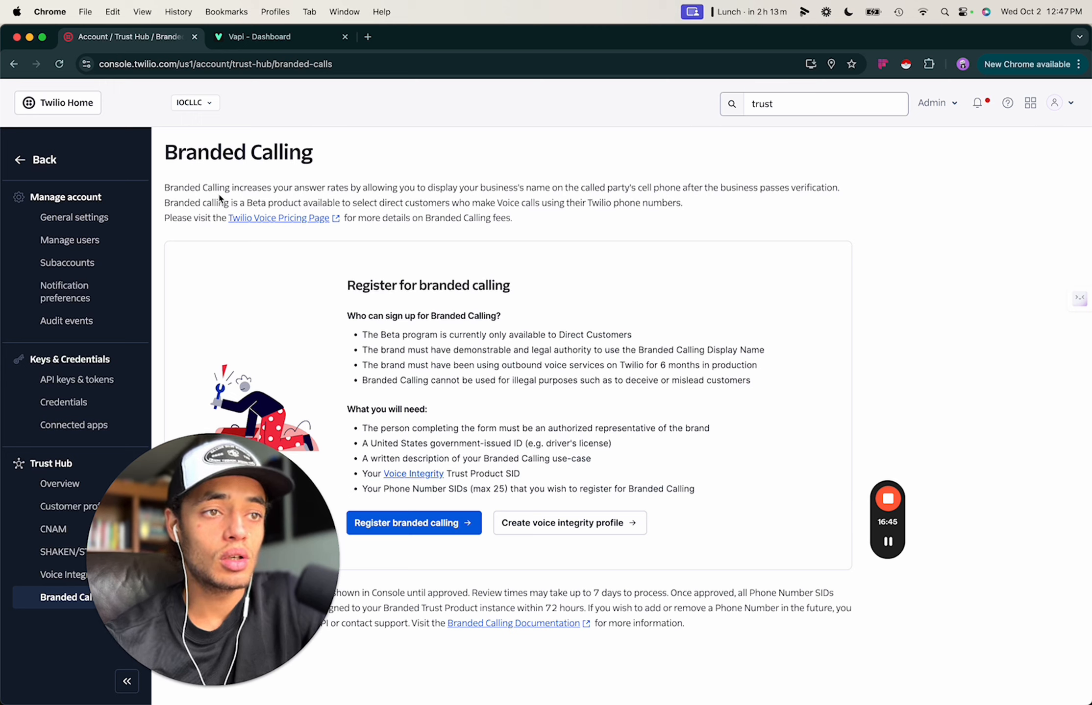
{"action": "left_click_drag", "start_coordinate": [222, 183], "coordinate": [377, 183]}
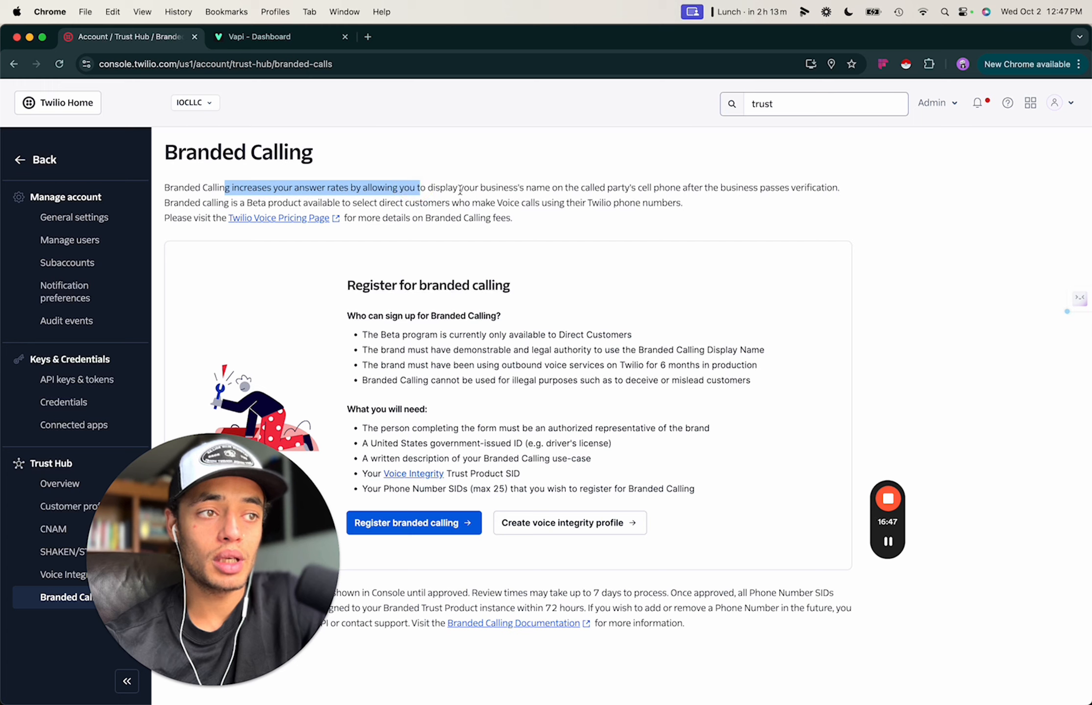
{"action": "left_click_drag", "start_coordinate": [476, 181], "coordinate": [499, 182]}
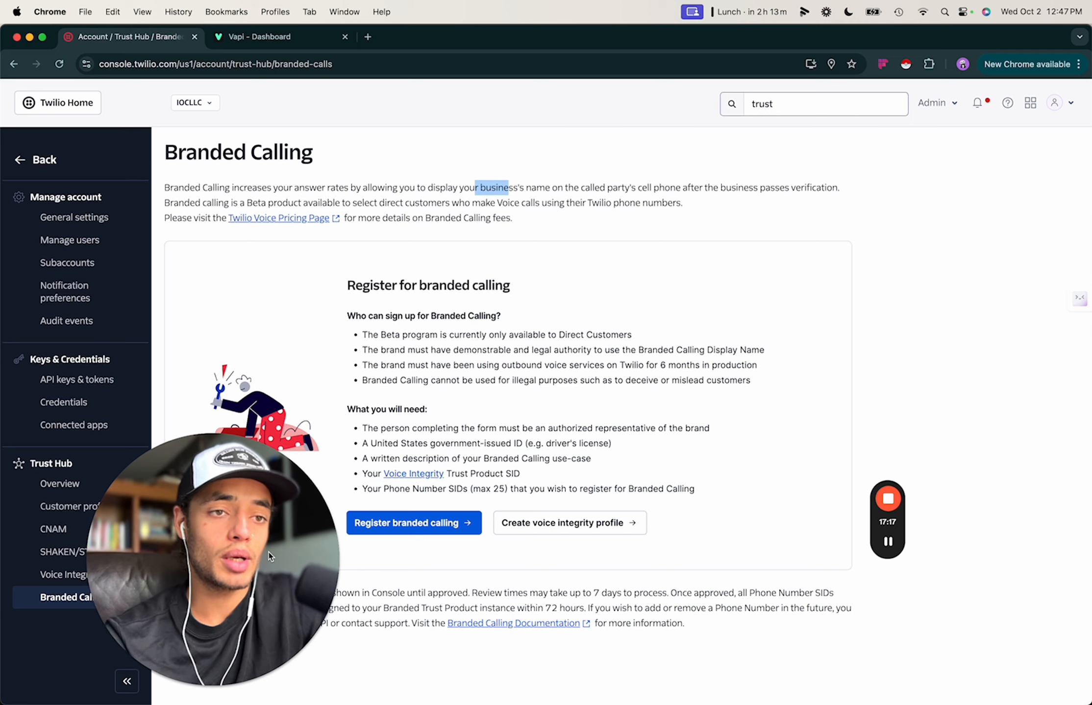
{"action": "left_click_drag", "start_coordinate": [268, 553], "coordinate": [517, 553]}
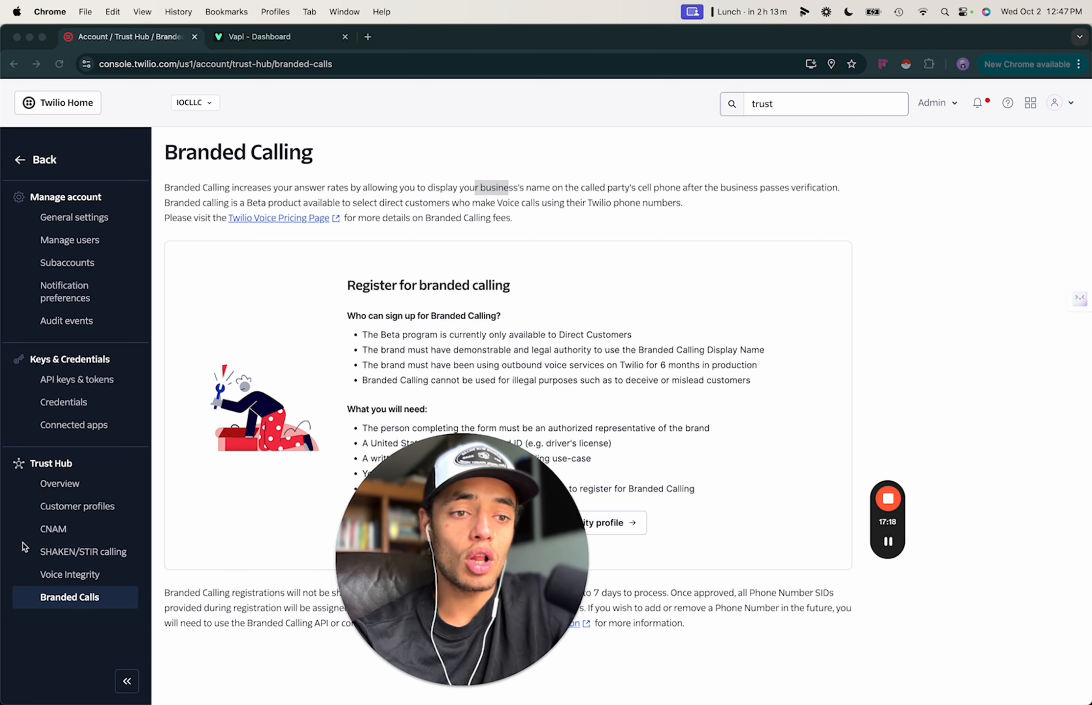
- Recap the CNAM, SHAKEN/STIR, Voice Integrity and Branded Calls registration pages in the main account's Trust Hub
{"action": "left_click", "coordinate": [91, 551]}
{"action": "left_click", "coordinate": [78, 574]}
{"action": "left_click", "coordinate": [70, 548]}
{"action": "left_click", "coordinate": [68, 530]}
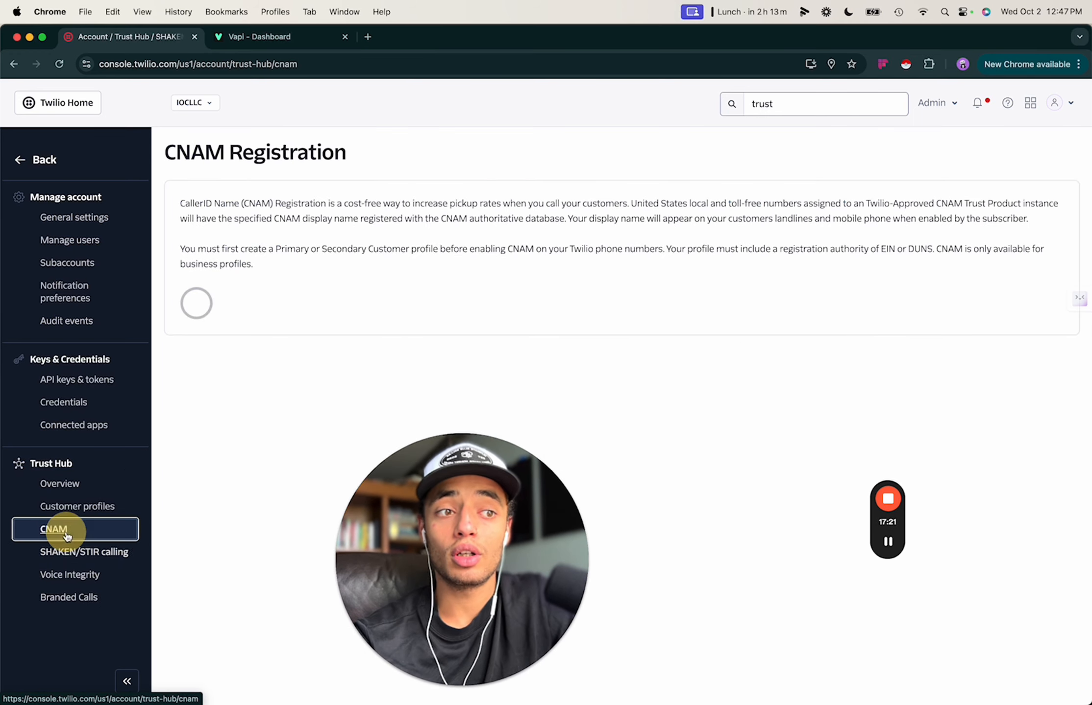
{"action": "left_click", "coordinate": [70, 557]}
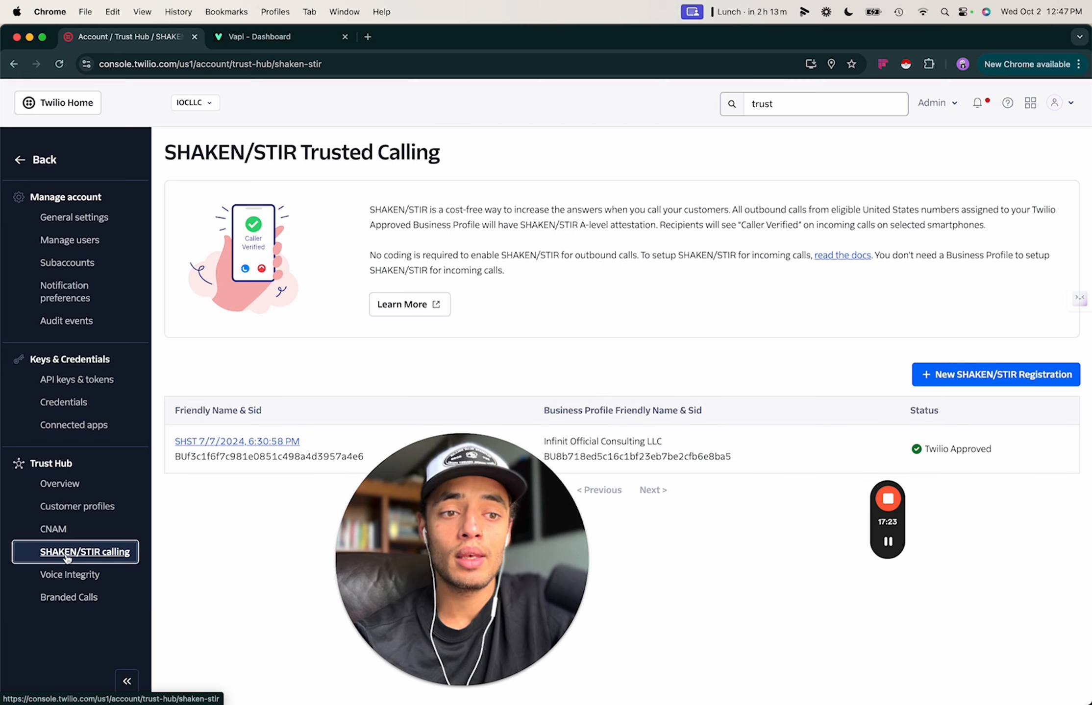
{"action": "left_click", "coordinate": [69, 575]}
{"action": "left_click", "coordinate": [68, 599]}
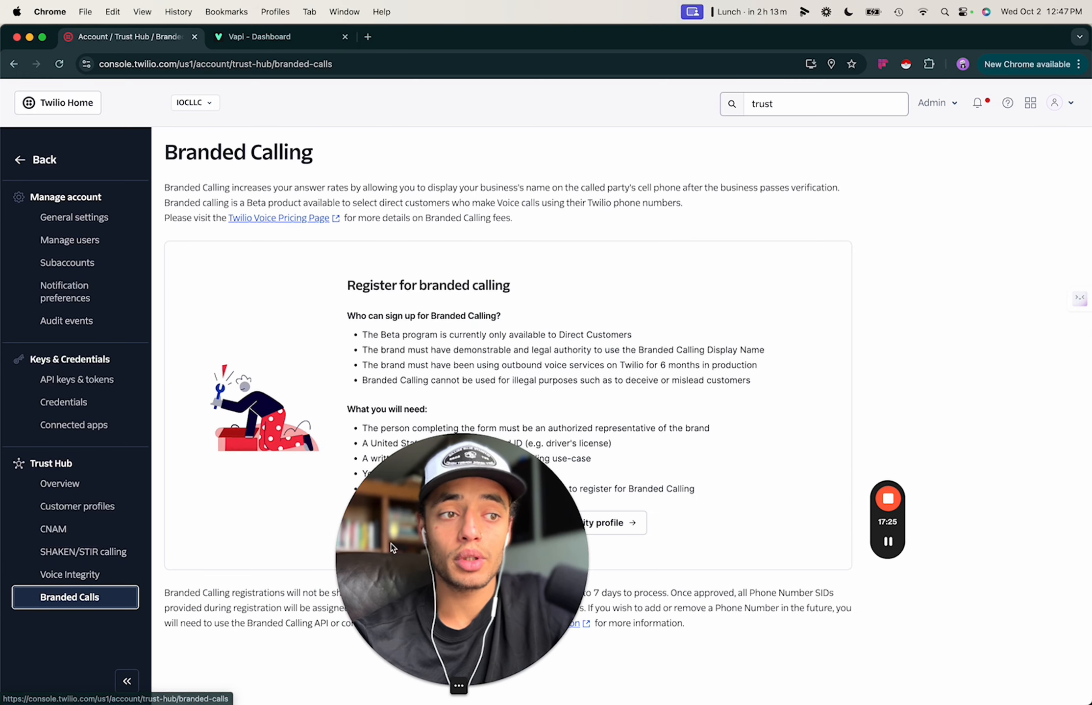
{"action": "left_click_drag", "start_coordinate": [407, 550], "coordinate": [360, 690]}
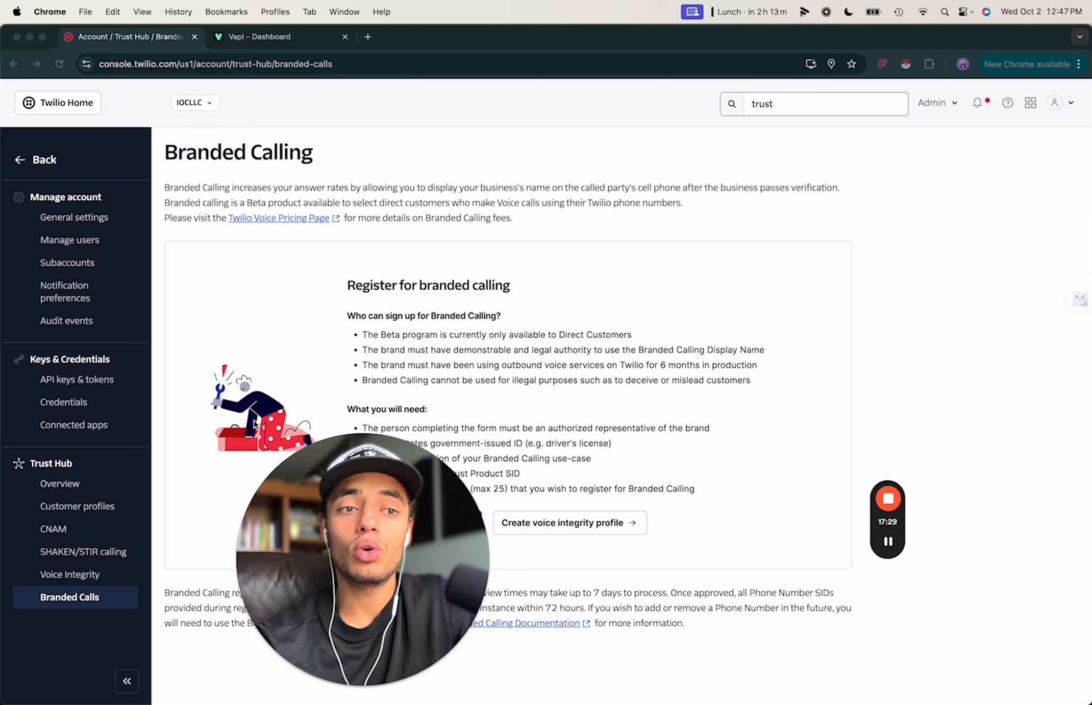
- Search the console for "trust"
{"action": "left_click", "coordinate": [783, 102]}
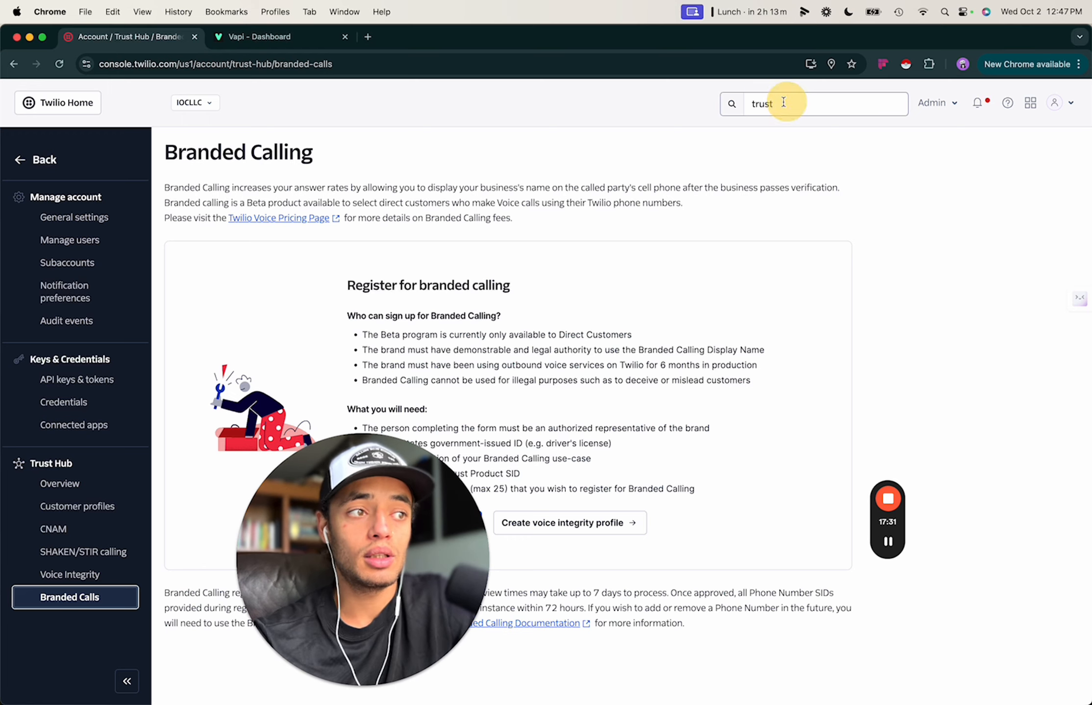
{"action": "type", "text": "t"}
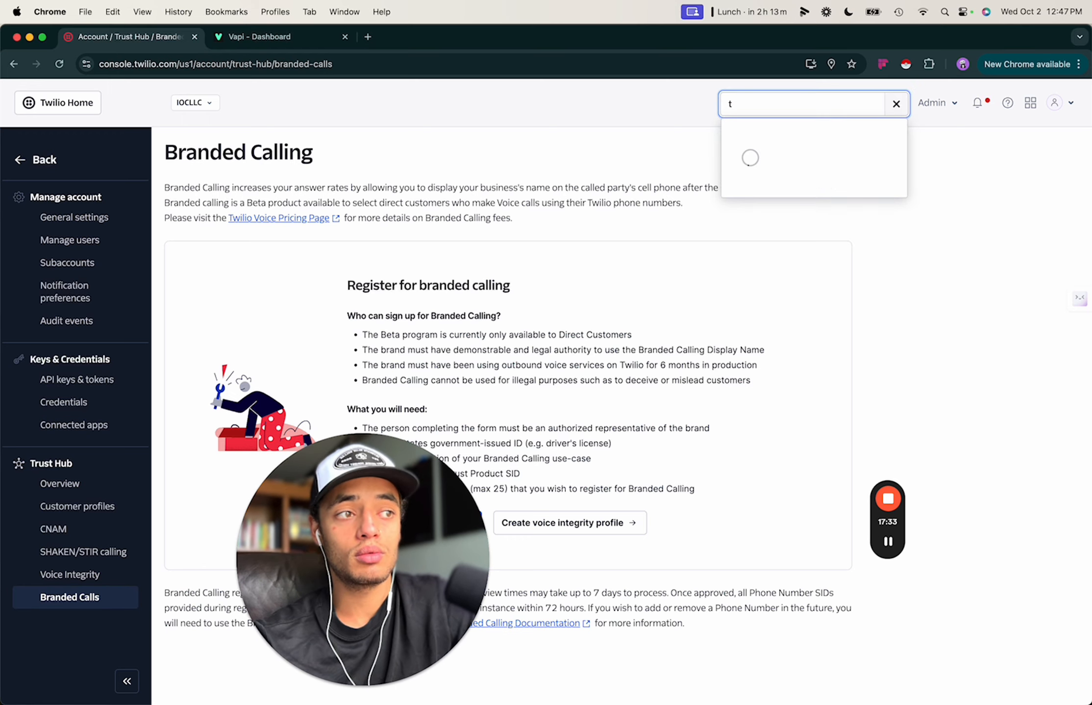
{"action": "key", "text": "BackSpace"}
{"action": "type", "text": "trust"}
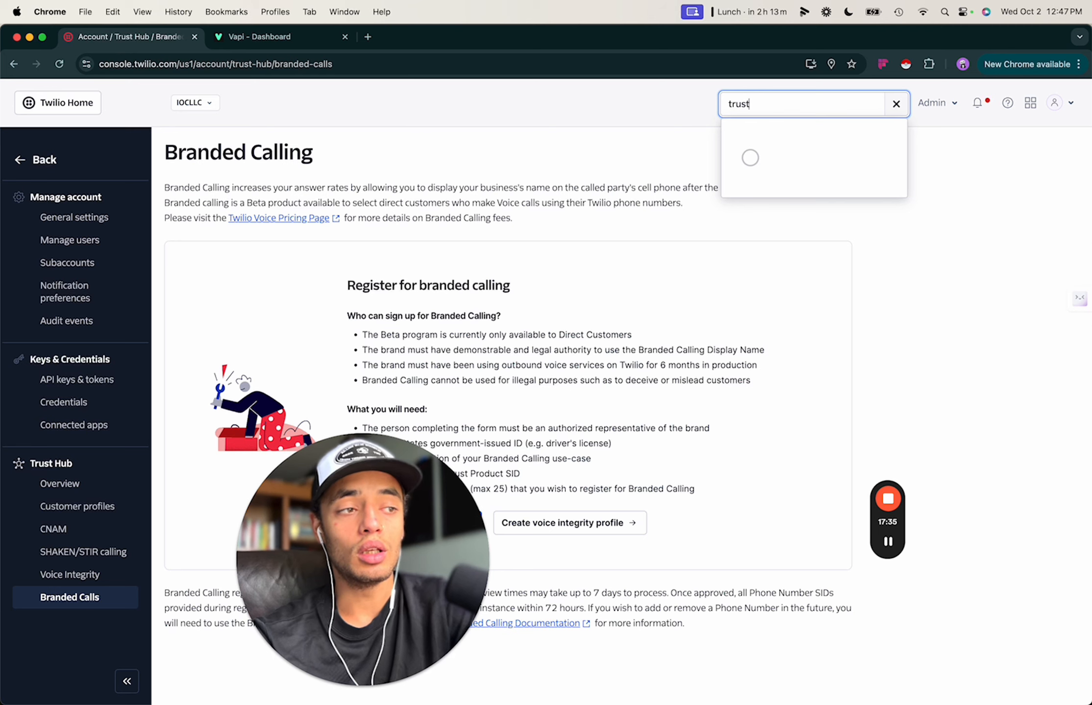
{"action": "left_click", "coordinate": [629, 168]}
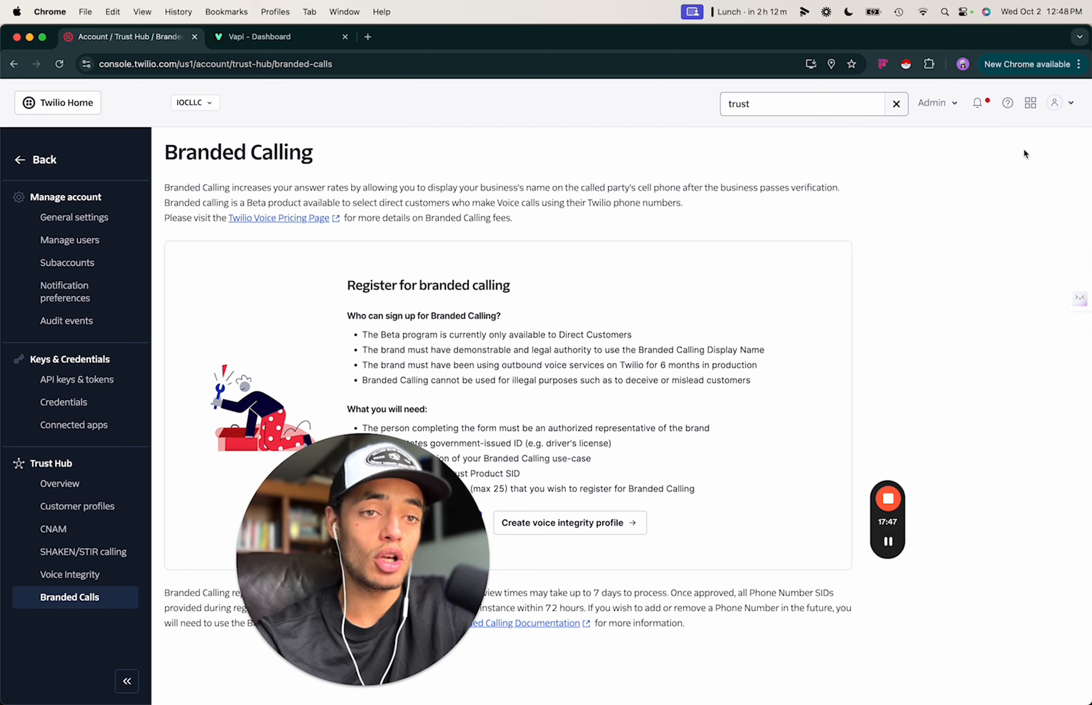
- Open the main account's user management and bring up the form for inviting a new user with selectable roles
{"action": "left_click", "coordinate": [1060, 105]}
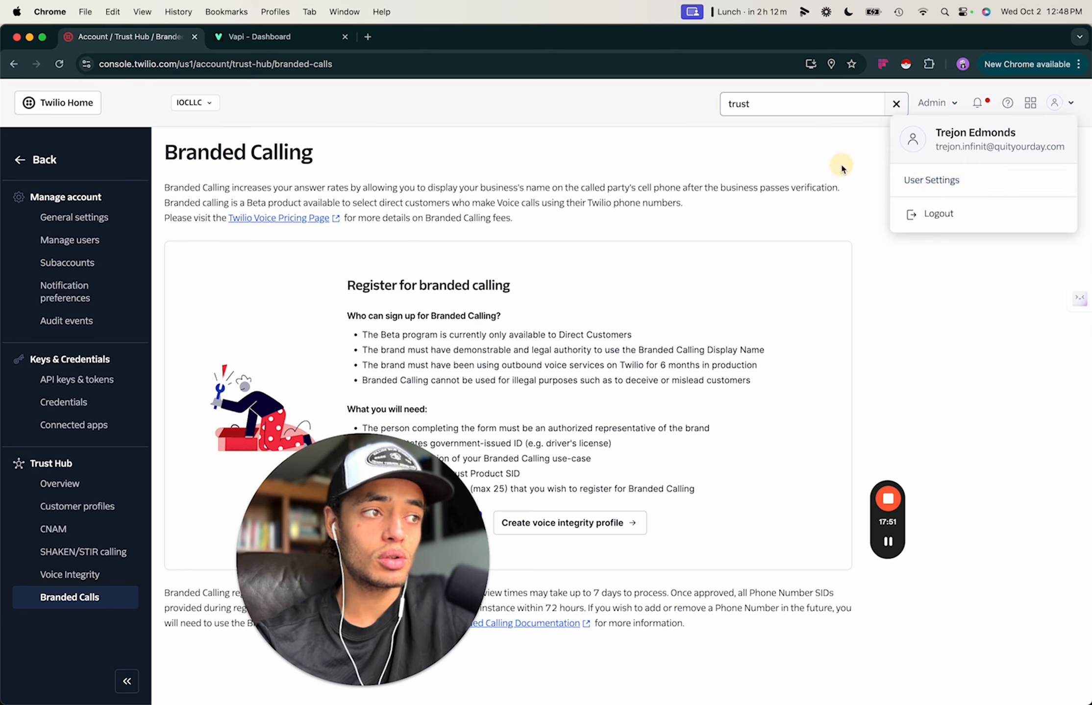
{"action": "left_click", "coordinate": [934, 104]}
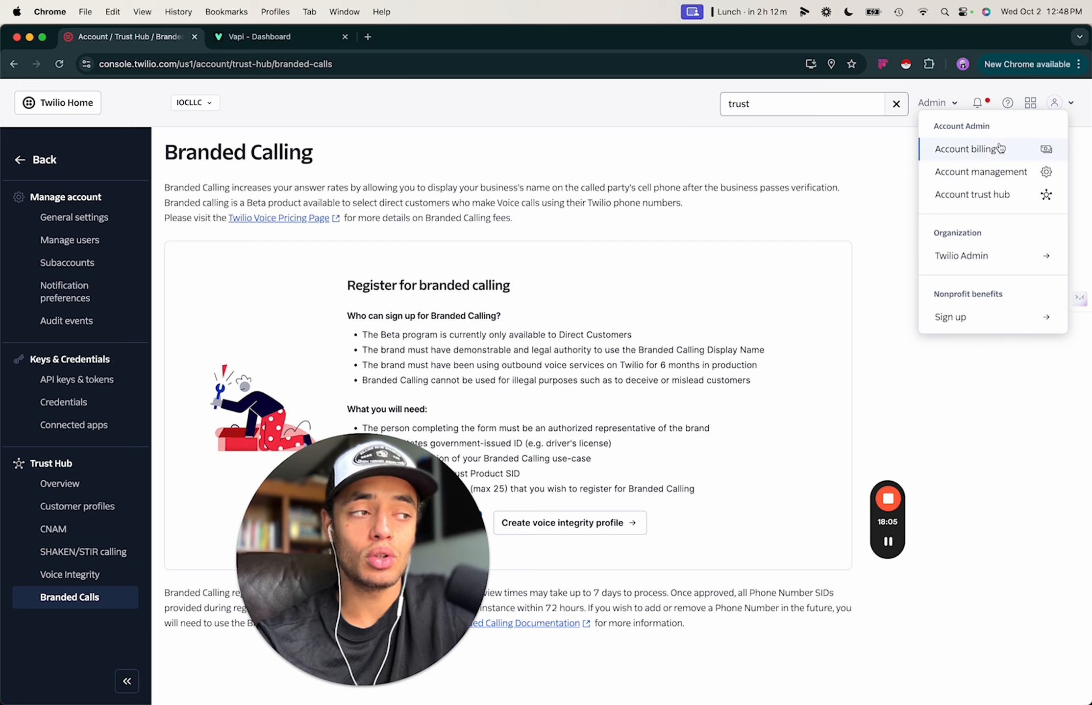
{"action": "left_click", "coordinate": [1000, 179]}
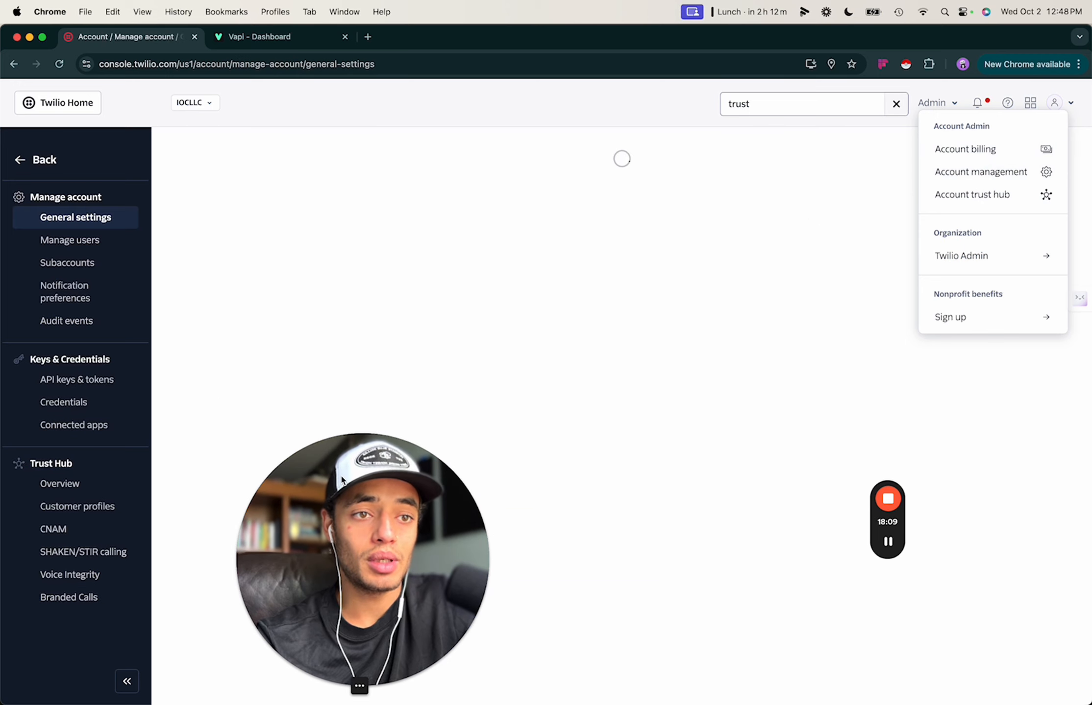
{"action": "left_click_drag", "start_coordinate": [293, 539], "coordinate": [218, 282]}
{"action": "left_click", "coordinate": [98, 250]}
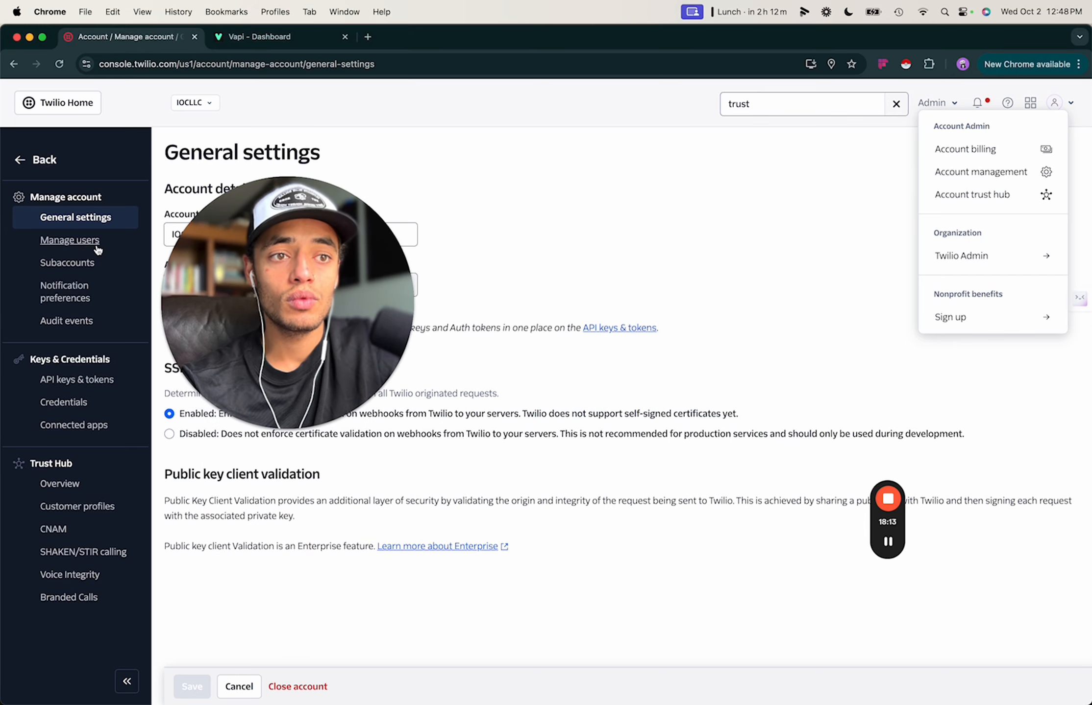
{"action": "left_click", "coordinate": [82, 250]}
{"action": "left_click_drag", "start_coordinate": [246, 247], "coordinate": [640, 300]}
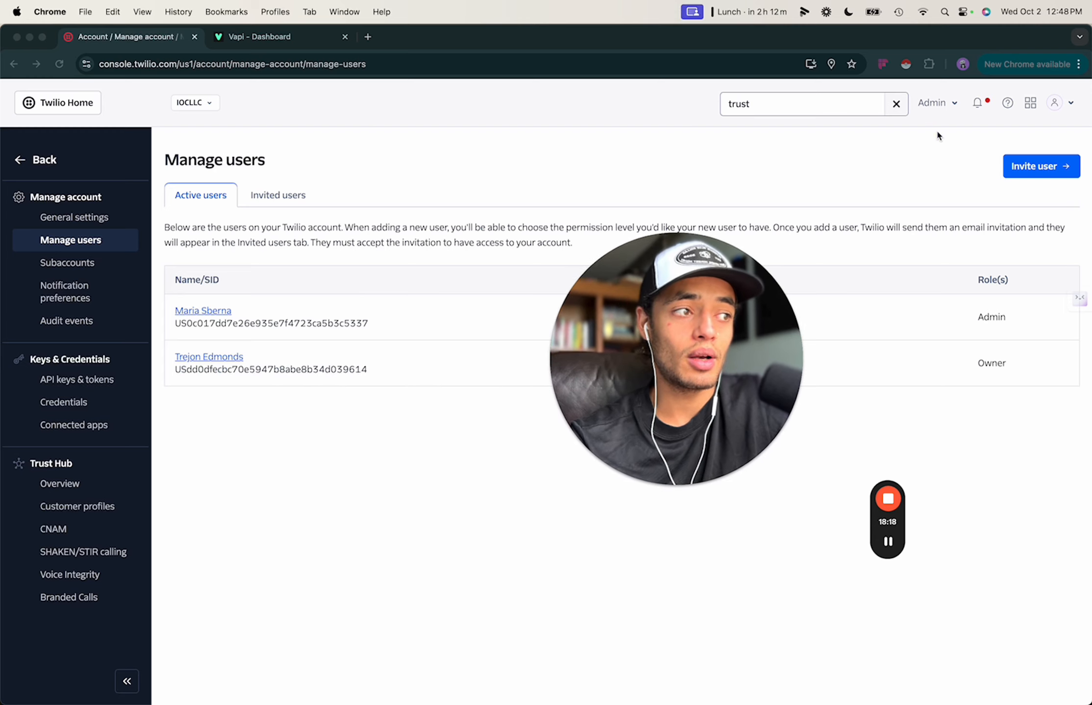
{"action": "left_click", "coordinate": [1028, 167]}
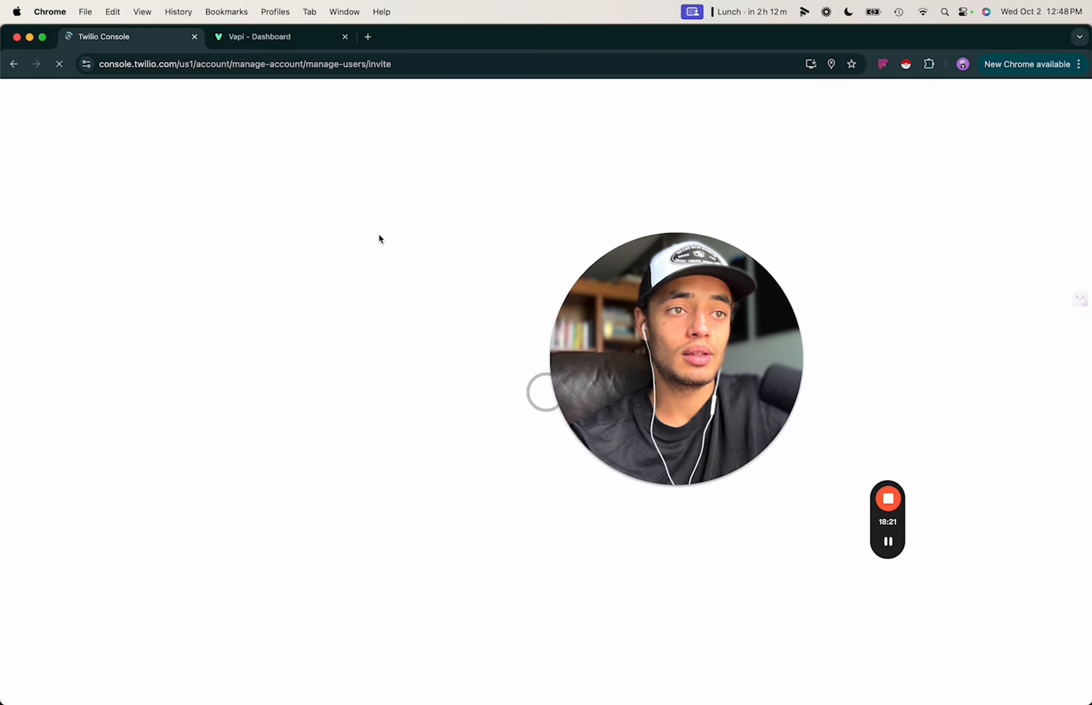
{"action": "left_click_drag", "start_coordinate": [705, 334], "coordinate": [747, 342]}
{"action": "left_click", "coordinate": [335, 246]}
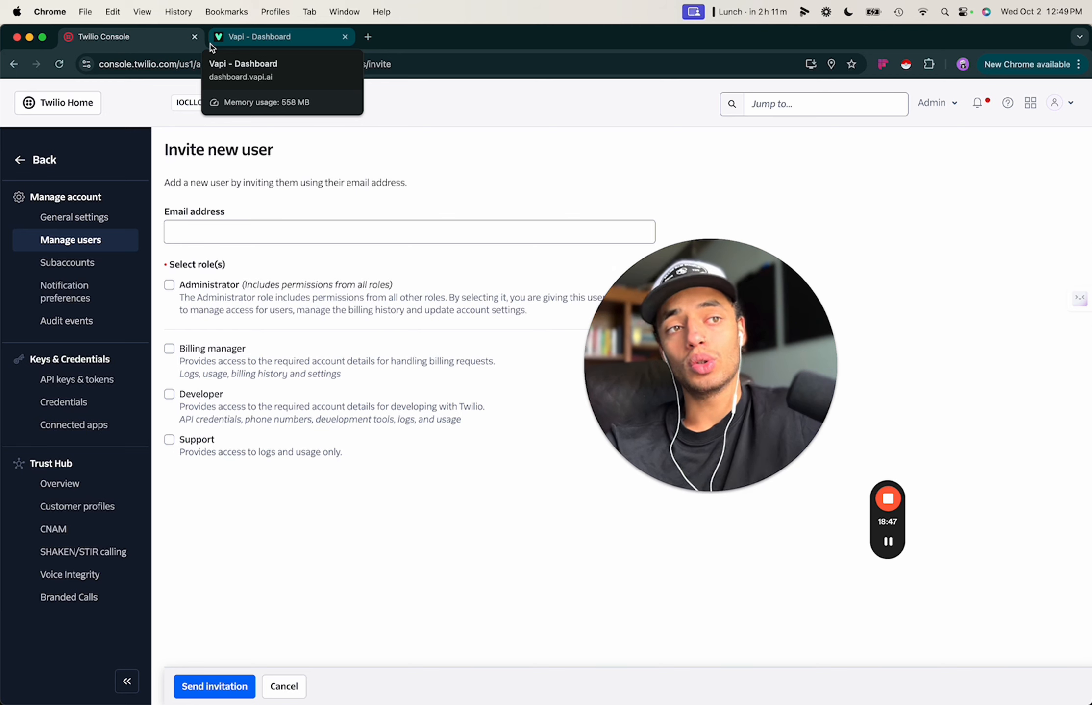
- Switch to the Vapi dashboard and view the imported phone number's inbound settings
{"action": "left_click", "coordinate": [244, 38]}
{"action": "left_click_drag", "start_coordinate": [706, 366], "coordinate": [328, 560]}
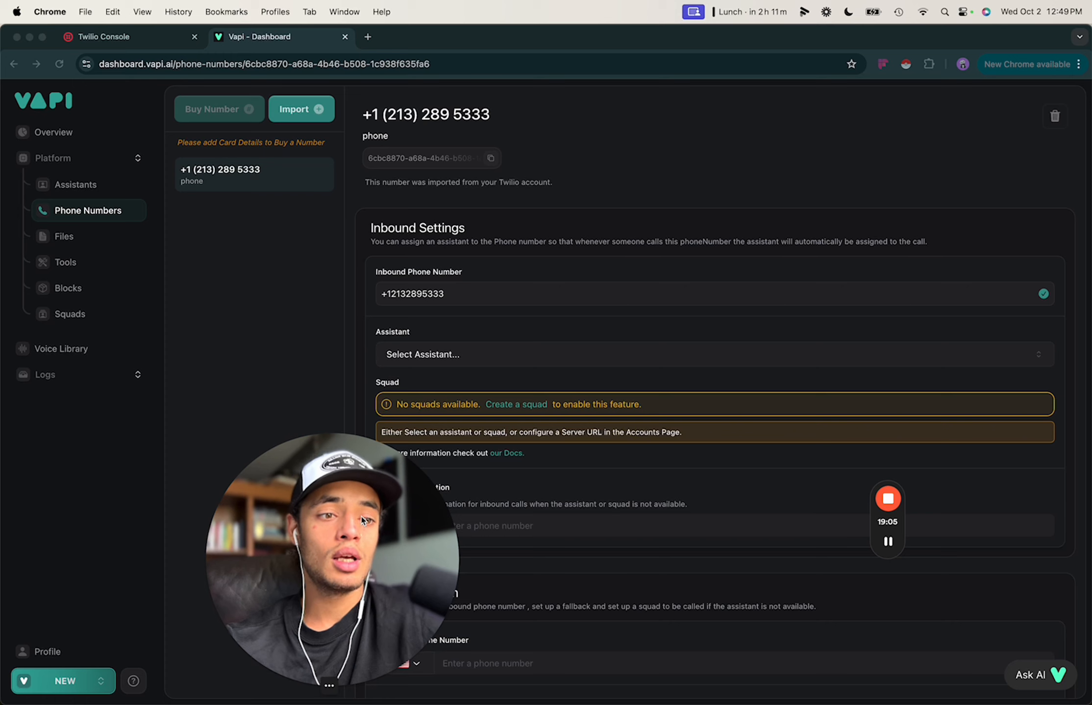
{"action": "left_click_drag", "start_coordinate": [359, 523], "coordinate": [324, 528]}
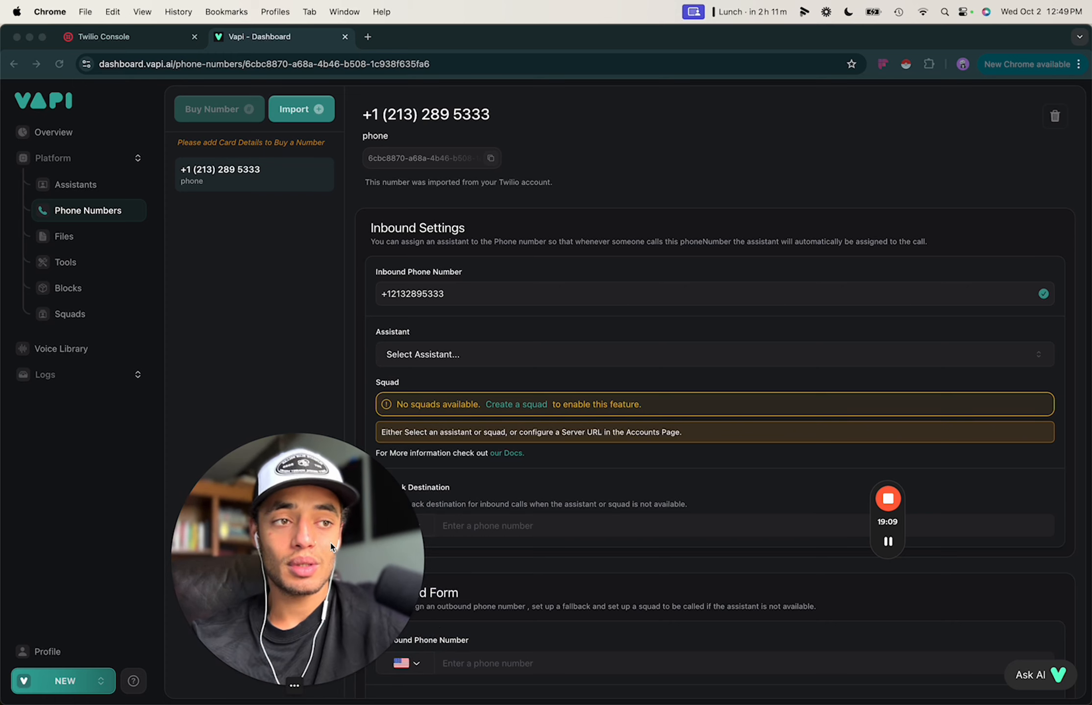
{"action": "left_click_drag", "start_coordinate": [330, 544], "coordinate": [284, 606]}
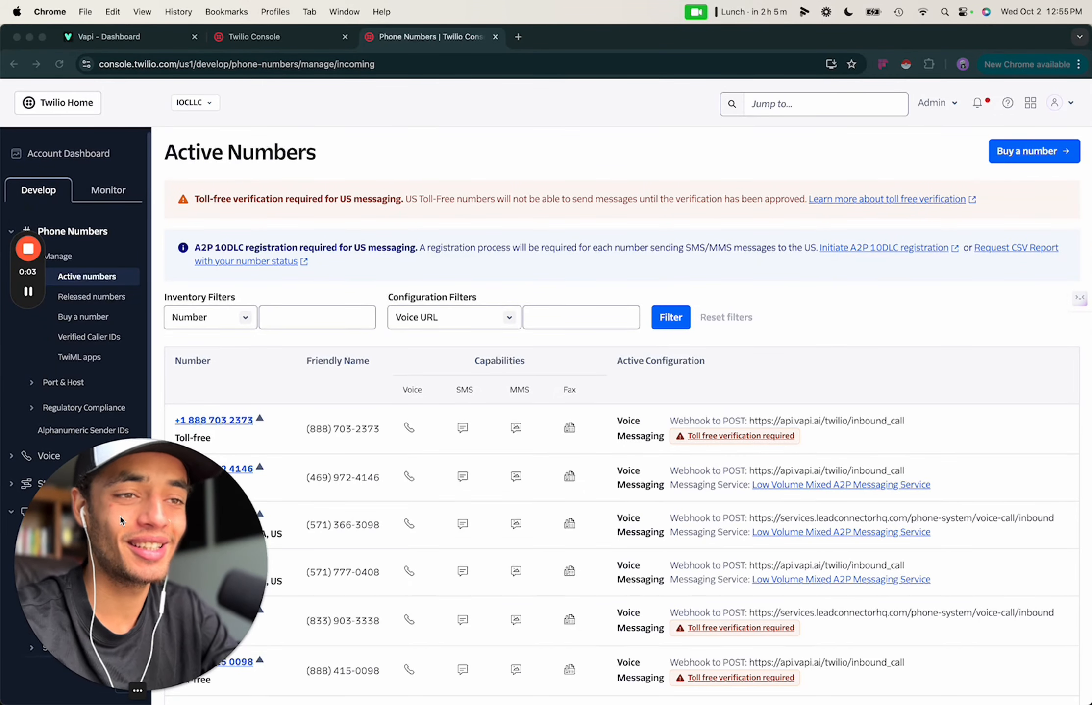
- Open the Ferris, TX number's configuration from the active numbers and initiate A2P 10DLC registration in its messaging section
{"action": "left_click_drag", "start_coordinate": [120, 519], "coordinate": [334, 527]}
{"action": "left_click", "coordinate": [314, 431]}
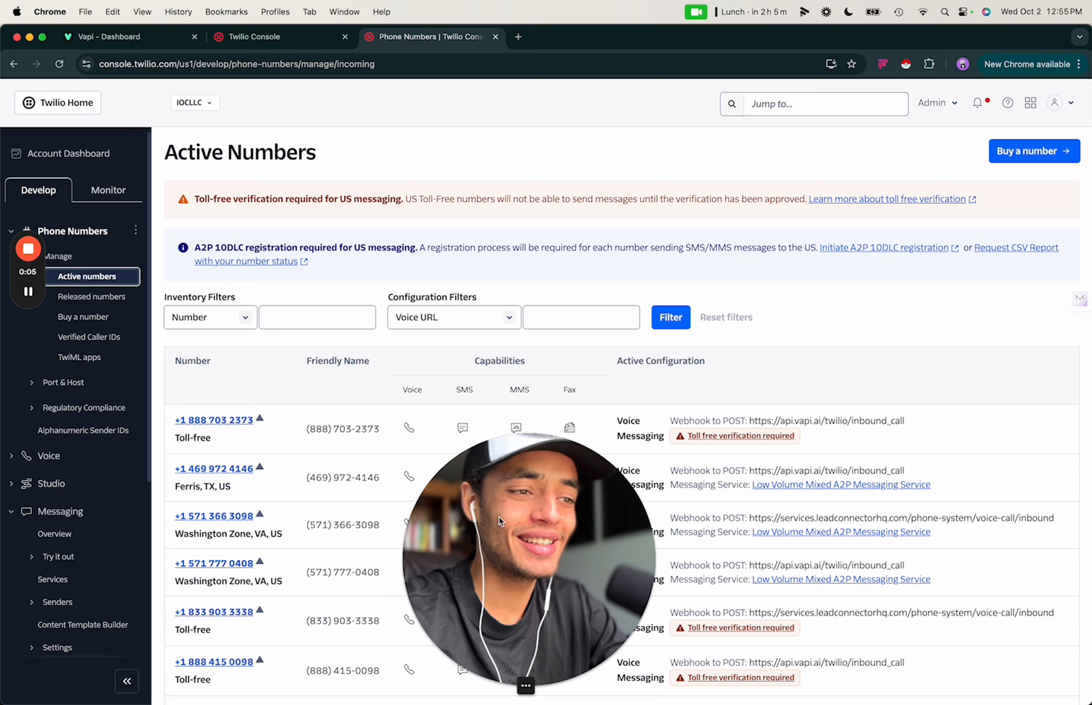
{"action": "left_click", "coordinate": [243, 473]}
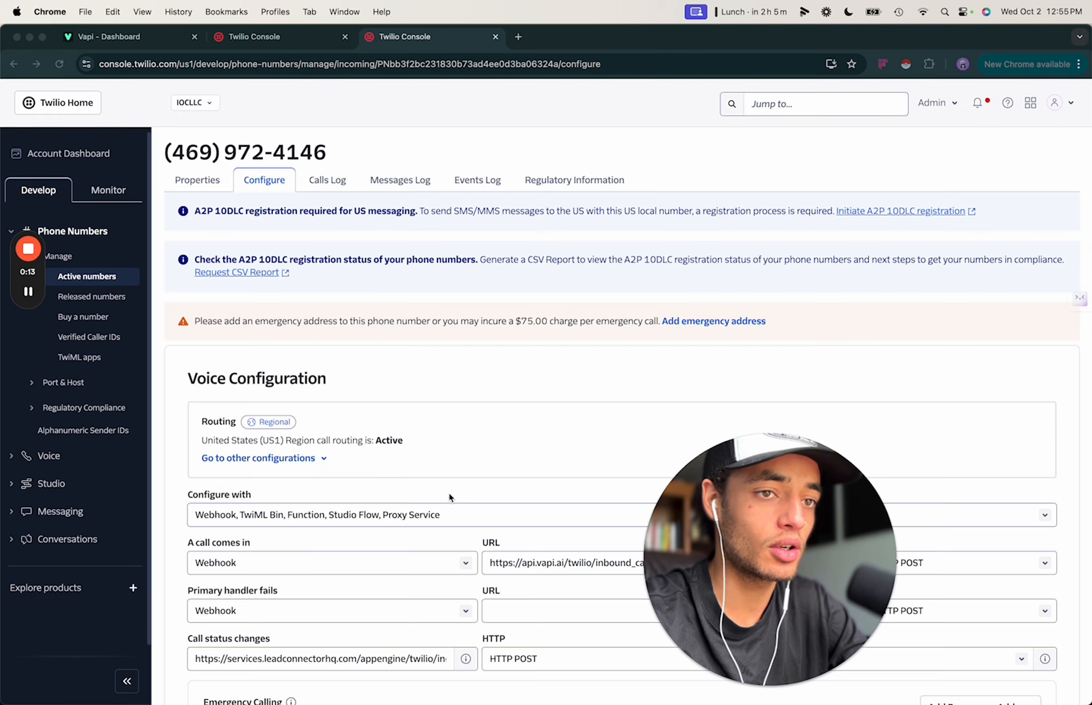
{"action": "scroll", "coordinate": [430, 472], "scroll_direction": "down", "scroll_amount": 5}
{"action": "scroll", "coordinate": [429, 472], "scroll_direction": "down", "scroll_amount": 7}
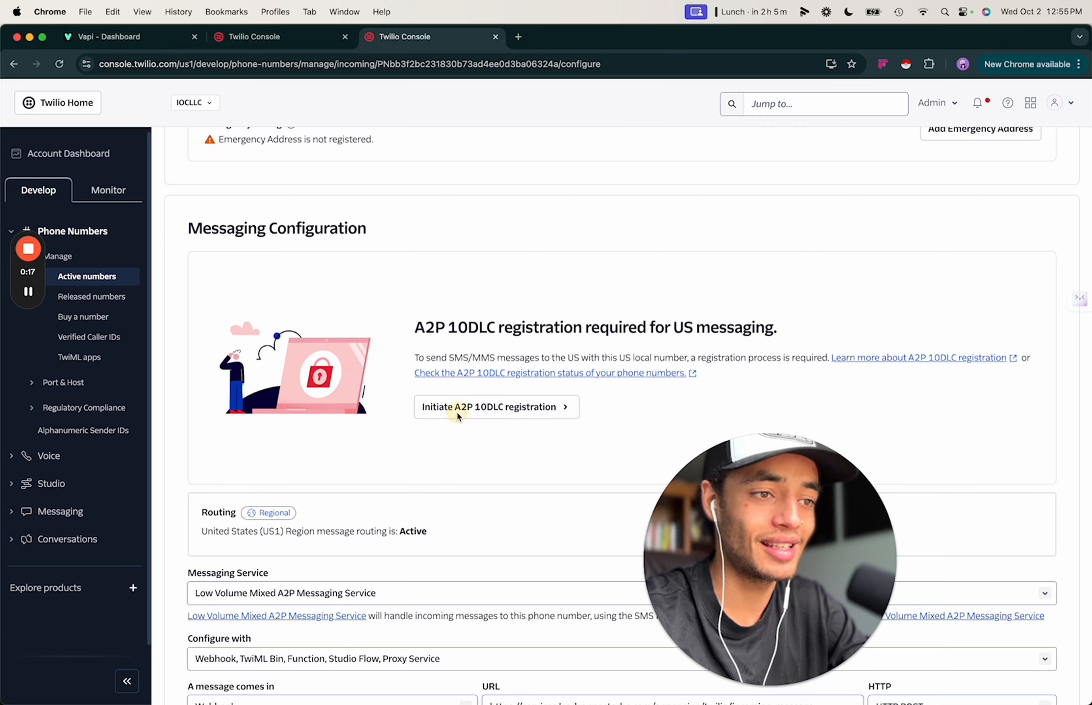
{"action": "left_click", "coordinate": [470, 410]}
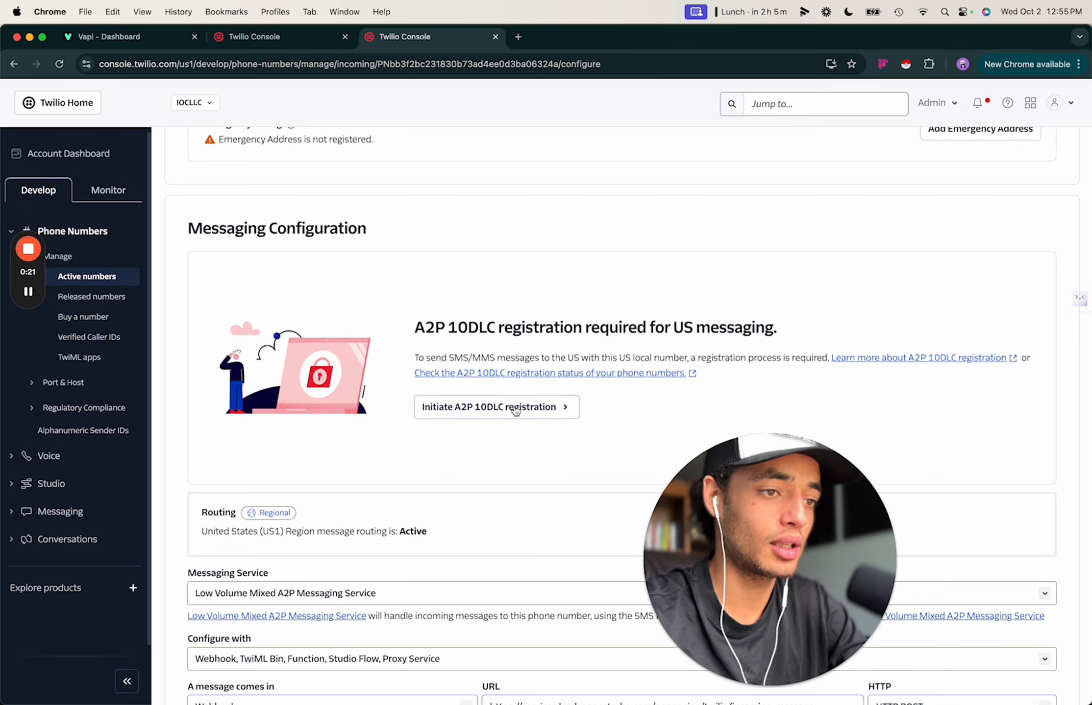
{"action": "left_click", "coordinate": [493, 408]}
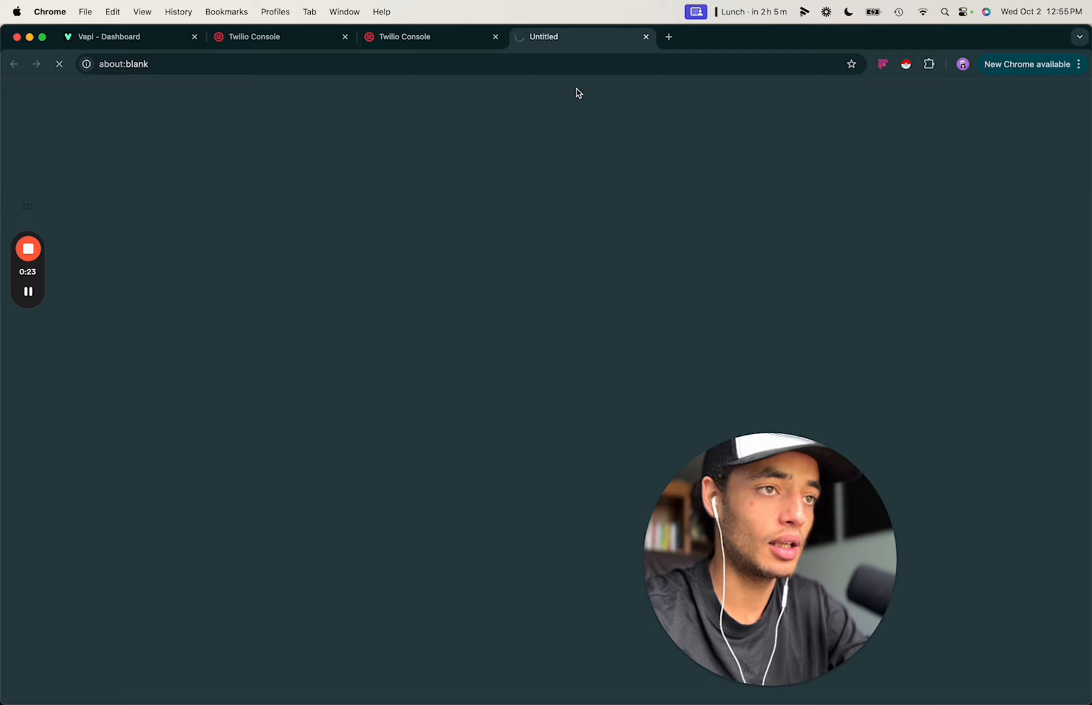
- Close the two leftover Twilio number configuration pages and review the A2P Messaging overview and its current package
{"action": "left_click", "coordinate": [493, 36]}
{"action": "left_click", "coordinate": [313, 38]}
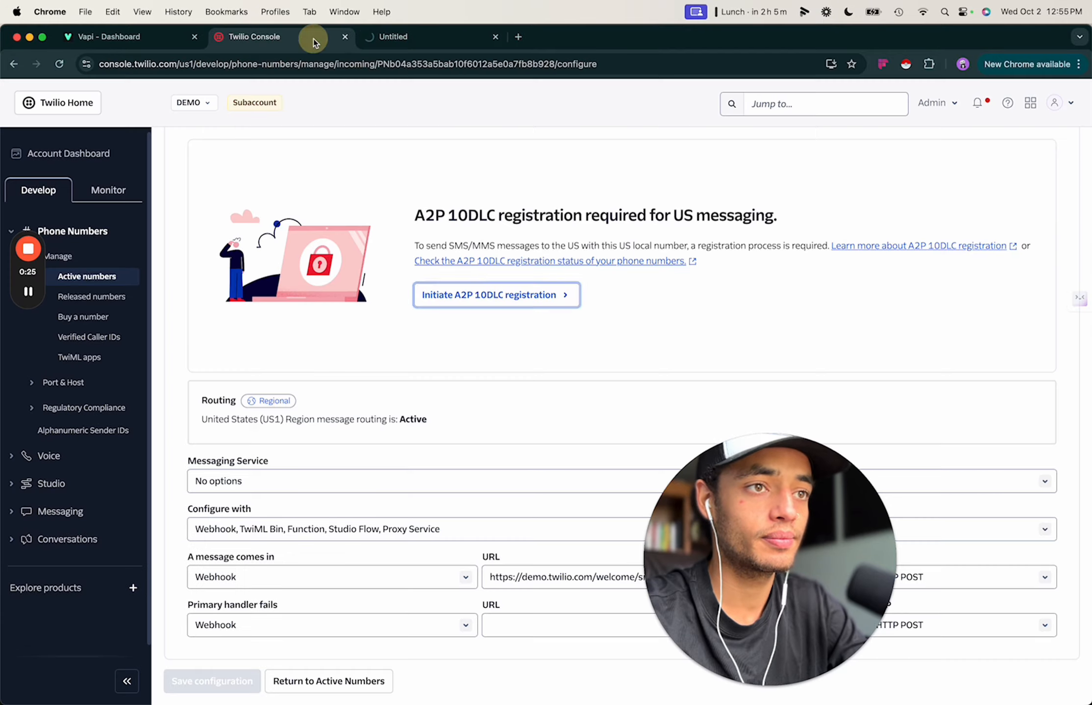
{"action": "left_click", "coordinate": [346, 37]}
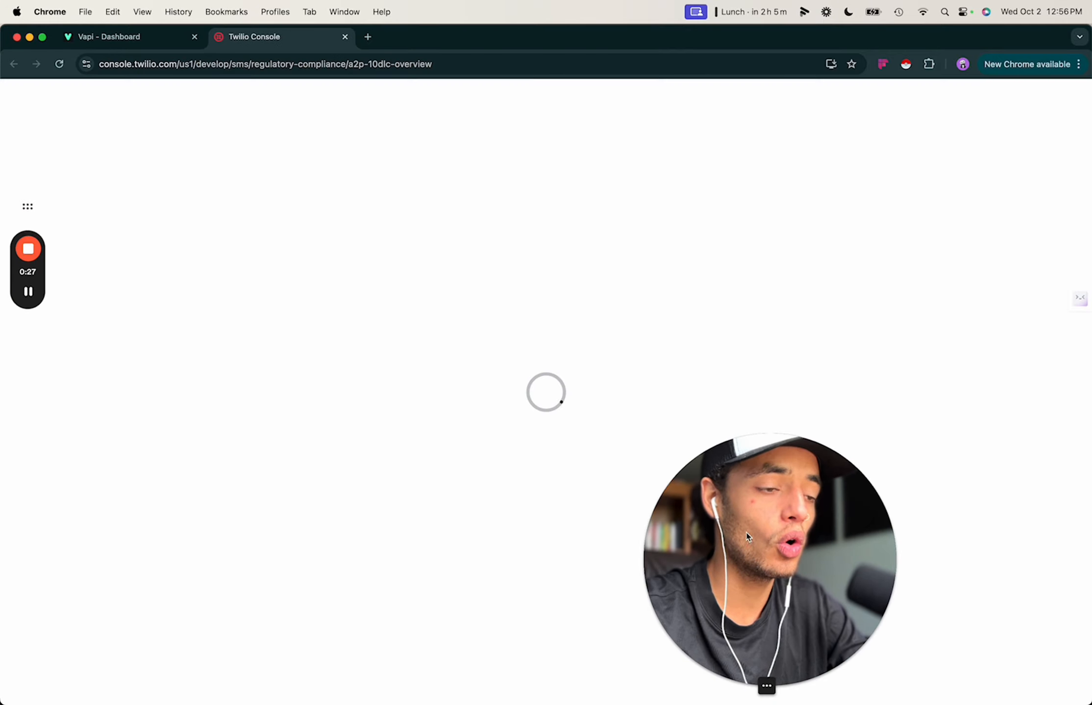
{"action": "left_click_drag", "start_coordinate": [767, 555], "coordinate": [672, 565]}
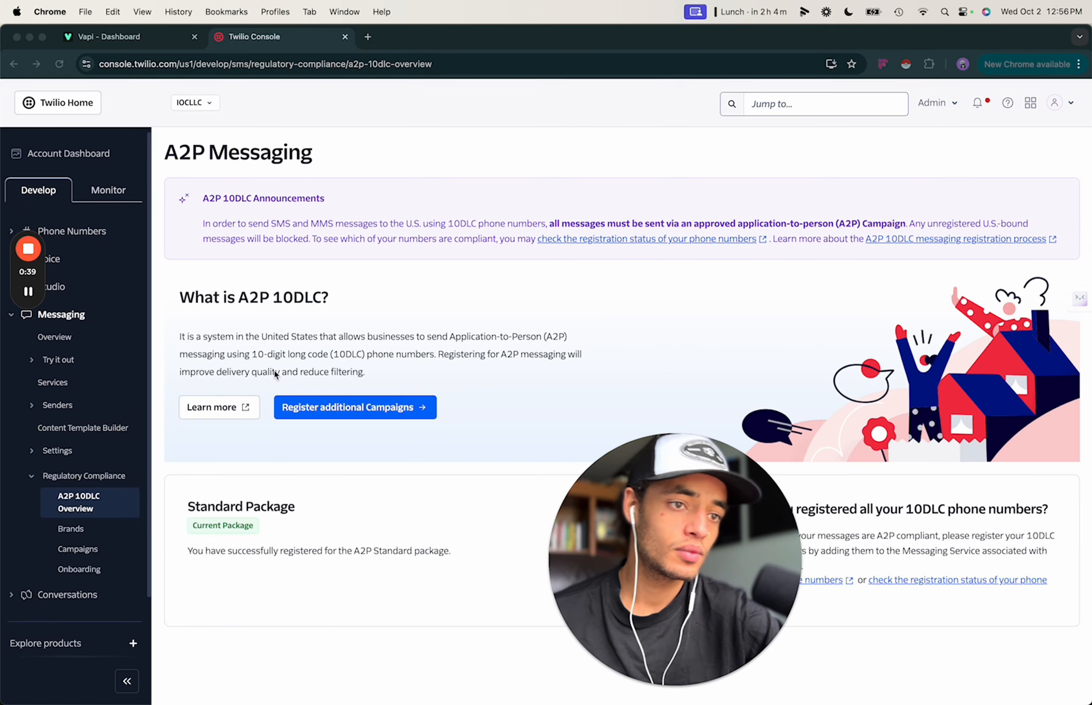
{"action": "left_click_drag", "start_coordinate": [657, 532], "coordinate": [902, 464]}
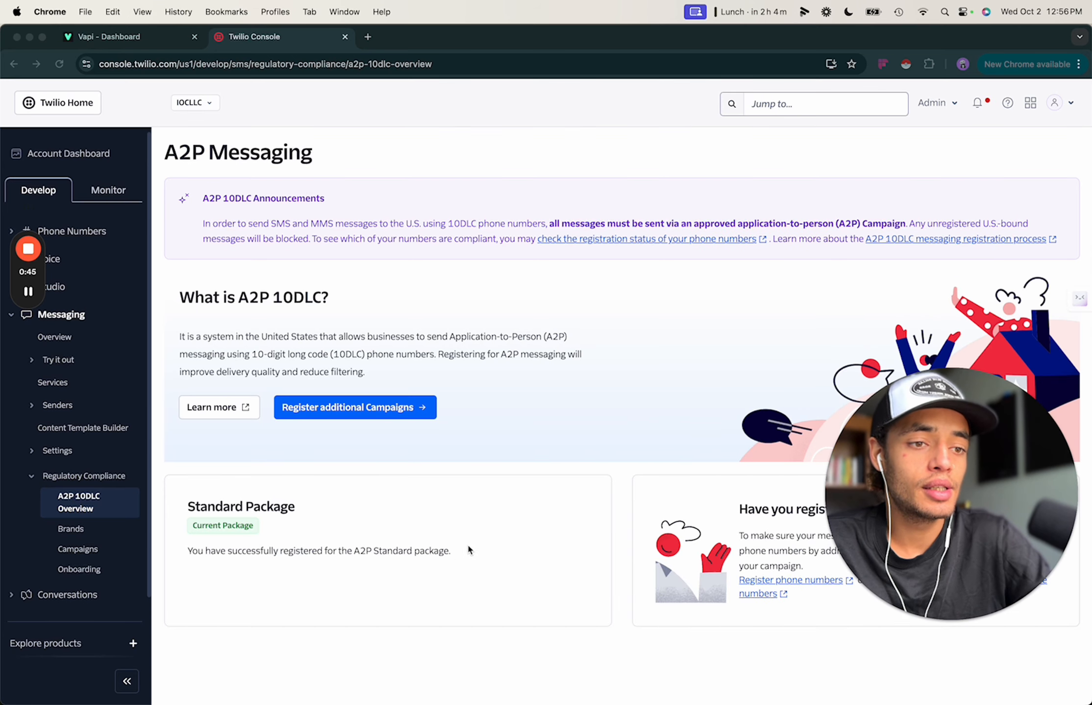
{"action": "left_click", "coordinate": [479, 562]}
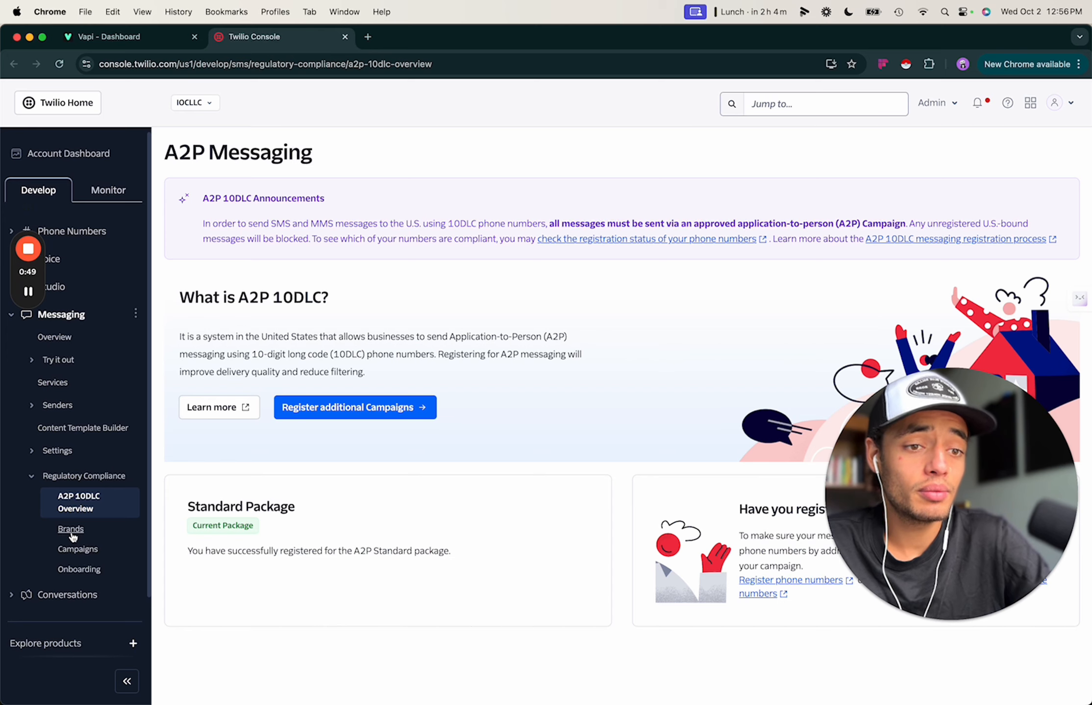
- Open the Infinit Official Consulting LLC brand under A2P Brands and examine its registration details and connected campaigns
{"action": "left_click", "coordinate": [72, 533]}
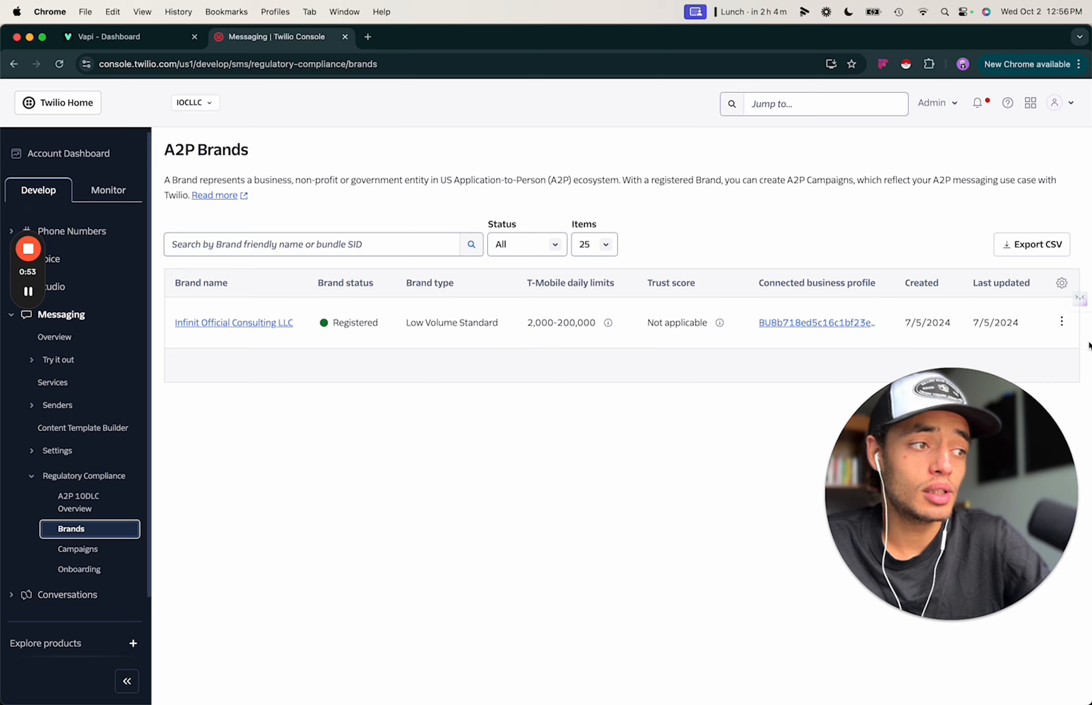
{"action": "left_click", "coordinate": [1062, 323]}
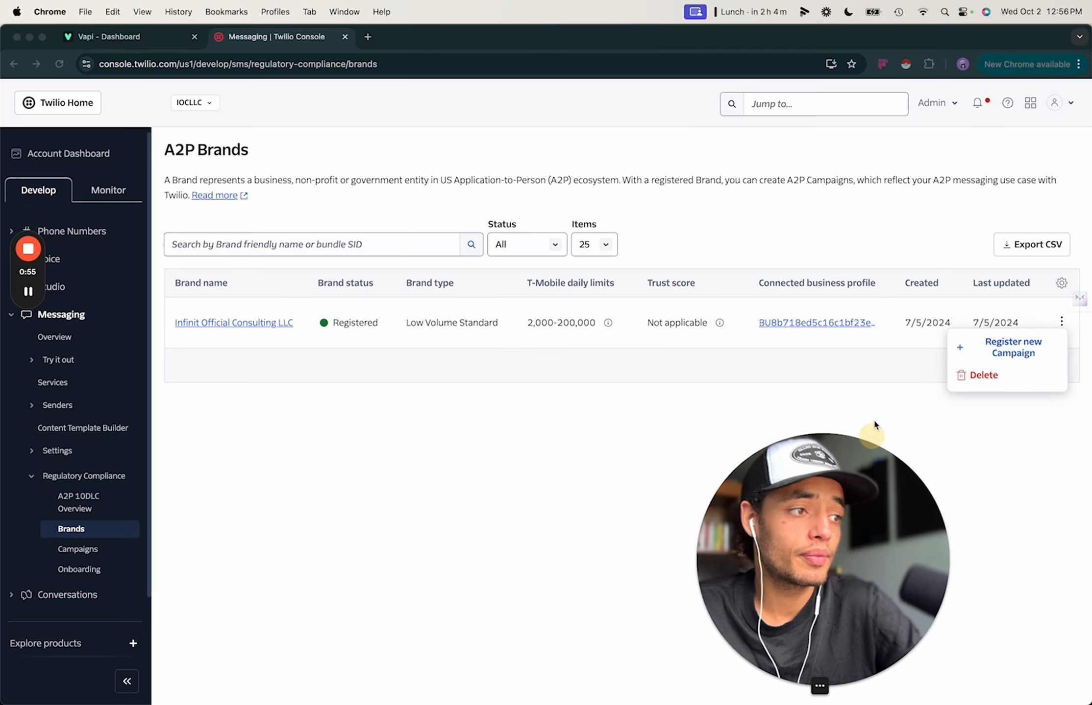
{"action": "left_click", "coordinate": [268, 314]}
{"action": "left_click", "coordinate": [257, 324]}
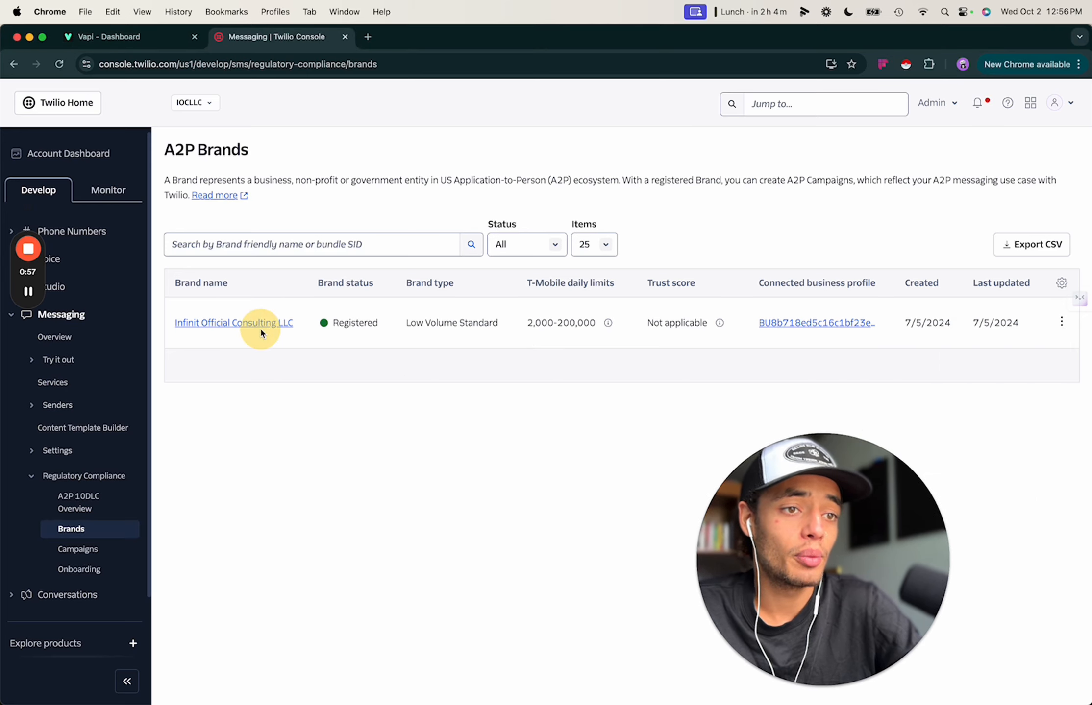
{"action": "left_click_drag", "start_coordinate": [813, 559], "coordinate": [674, 484]}
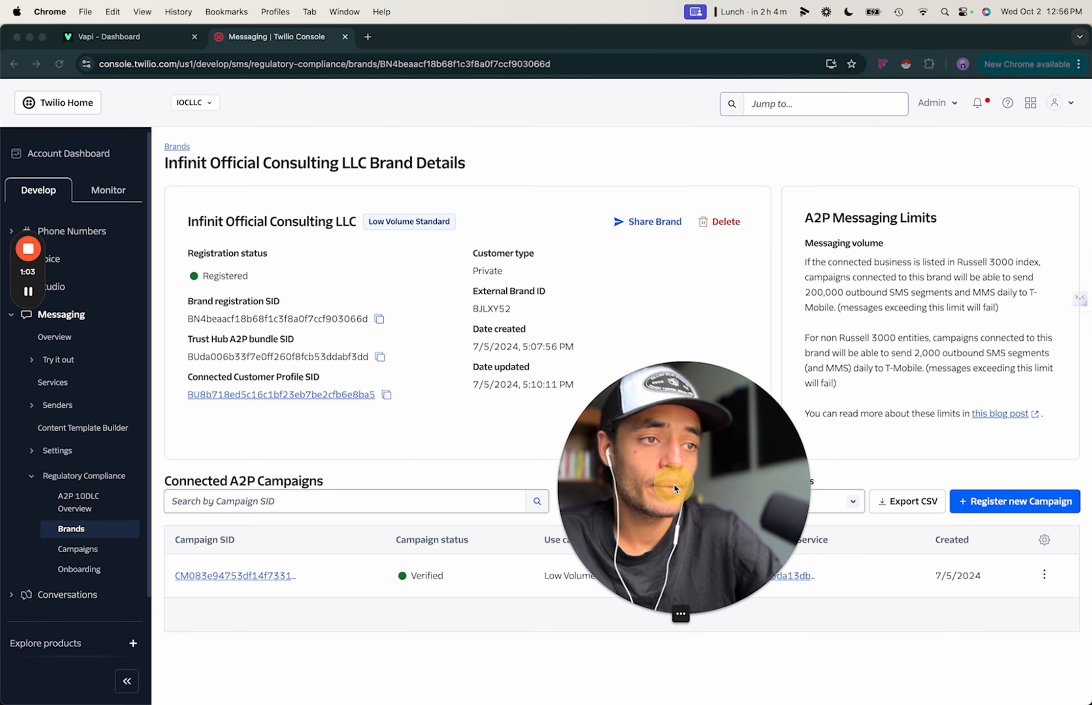
{"action": "left_click_drag", "start_coordinate": [673, 488], "coordinate": [604, 277]}
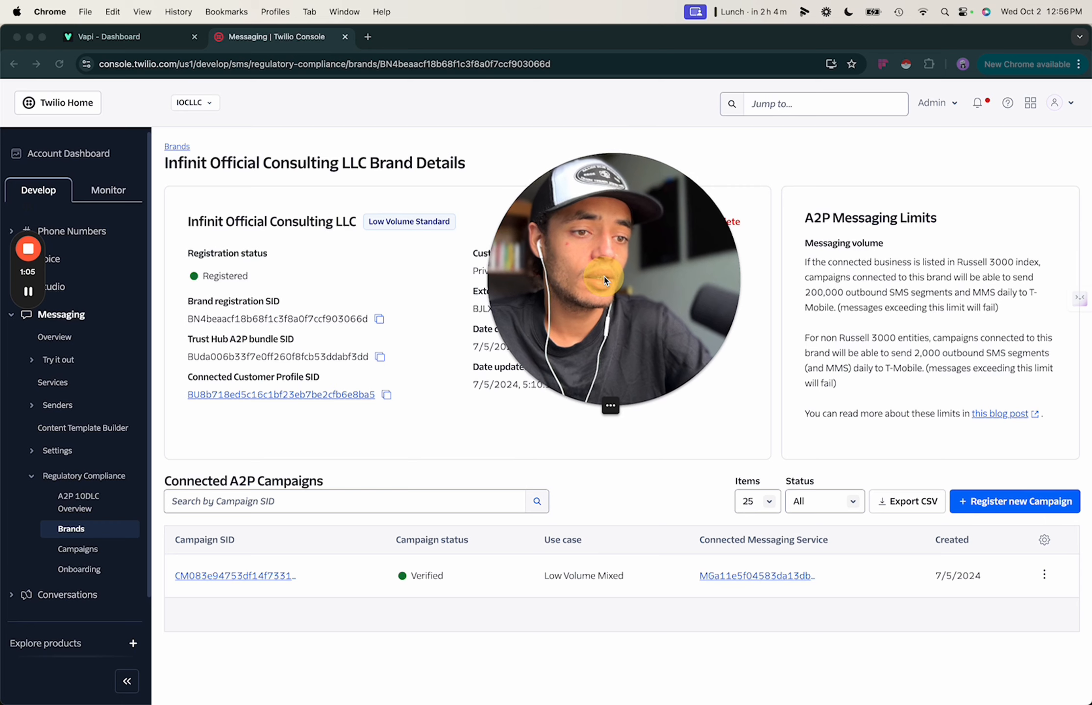
{"action": "left_click_drag", "start_coordinate": [603, 373], "coordinate": [599, 701]}
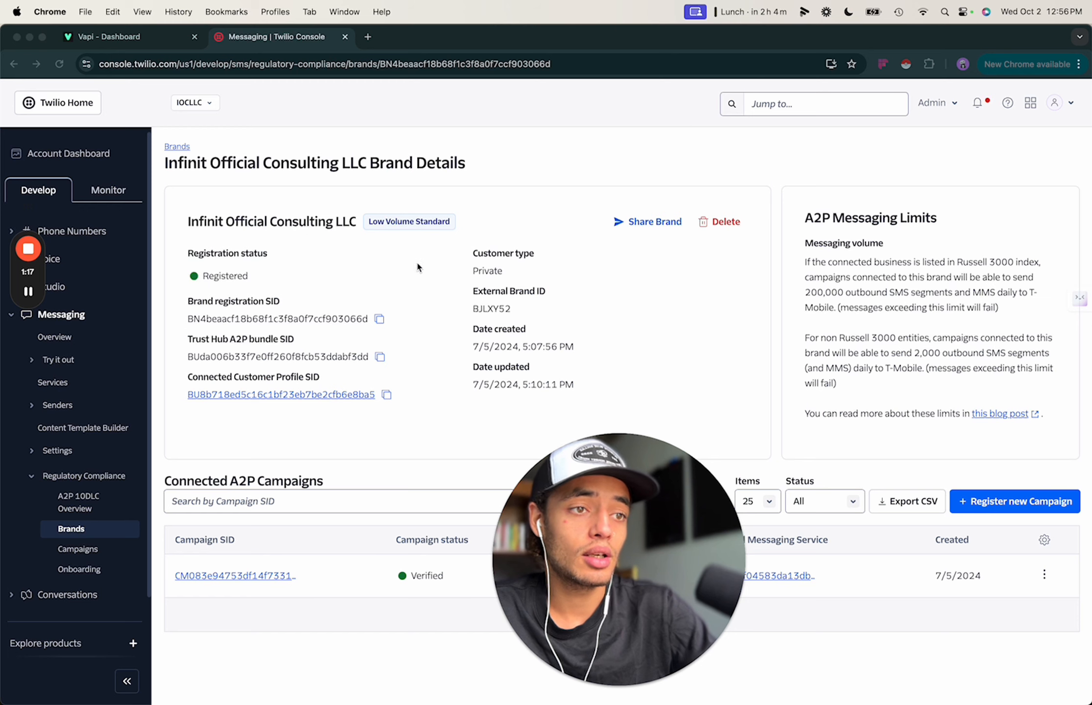
{"action": "left_click_drag", "start_coordinate": [514, 498], "coordinate": [552, 185]}
{"action": "left_click", "coordinate": [419, 382]}
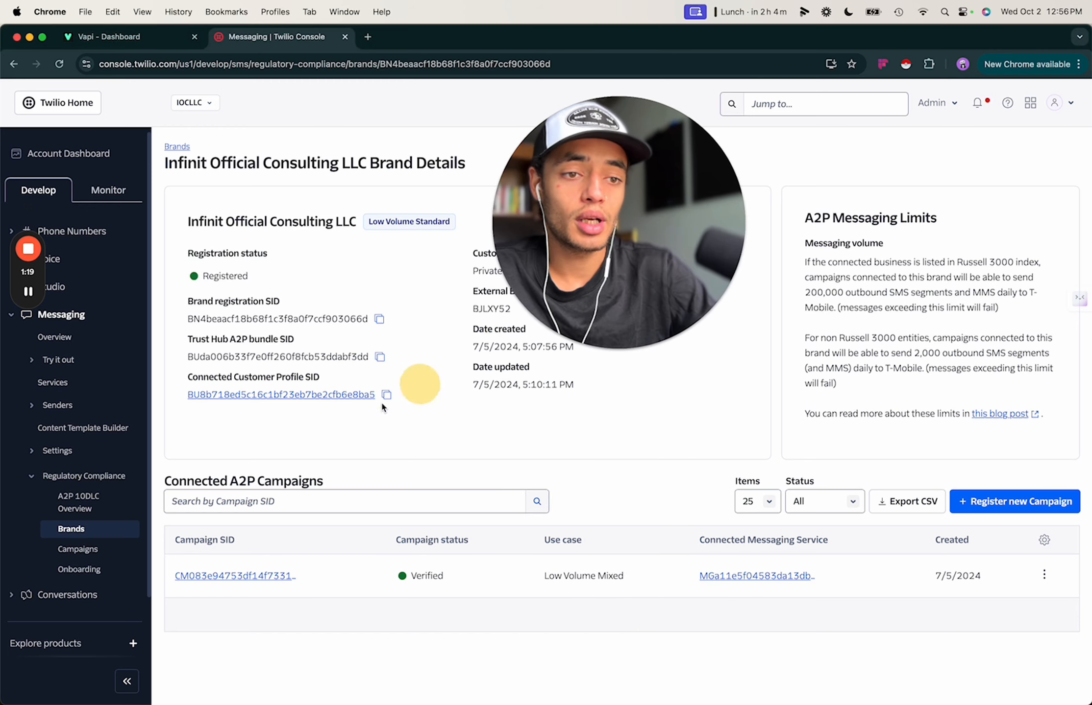
- Open the details of the verified Low Volume Mixed campaign listed under A2P Campaigns
{"action": "left_click", "coordinate": [80, 552]}
{"action": "left_click_drag", "start_coordinate": [577, 252], "coordinate": [549, 589]}
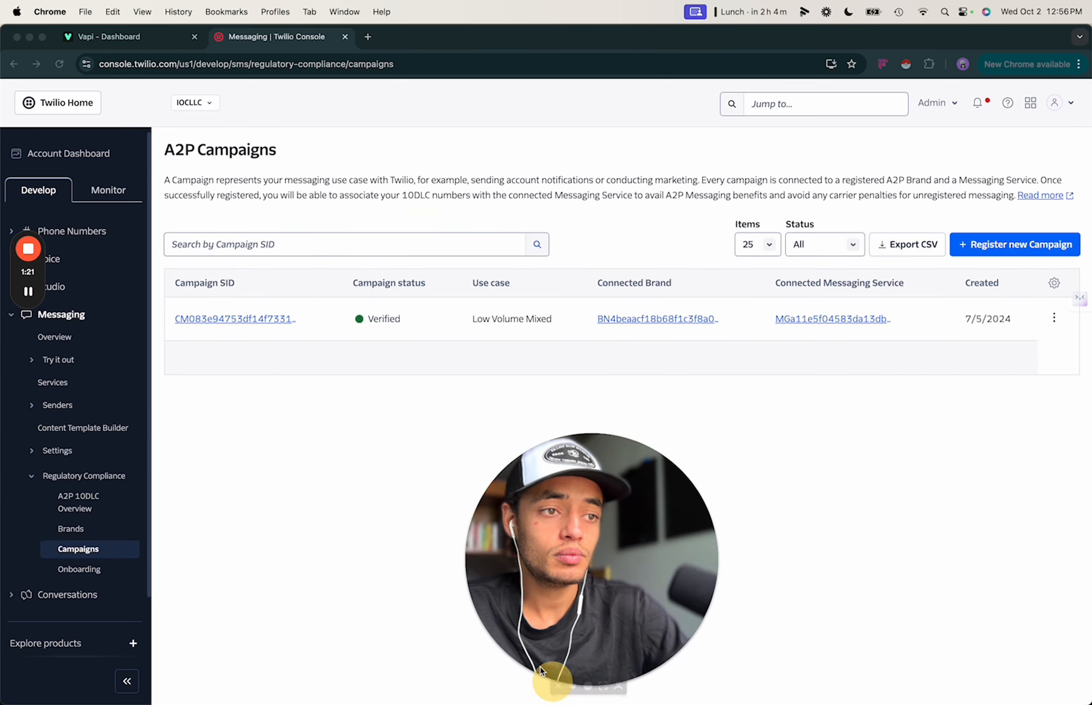
{"action": "left_click", "coordinate": [218, 319]}
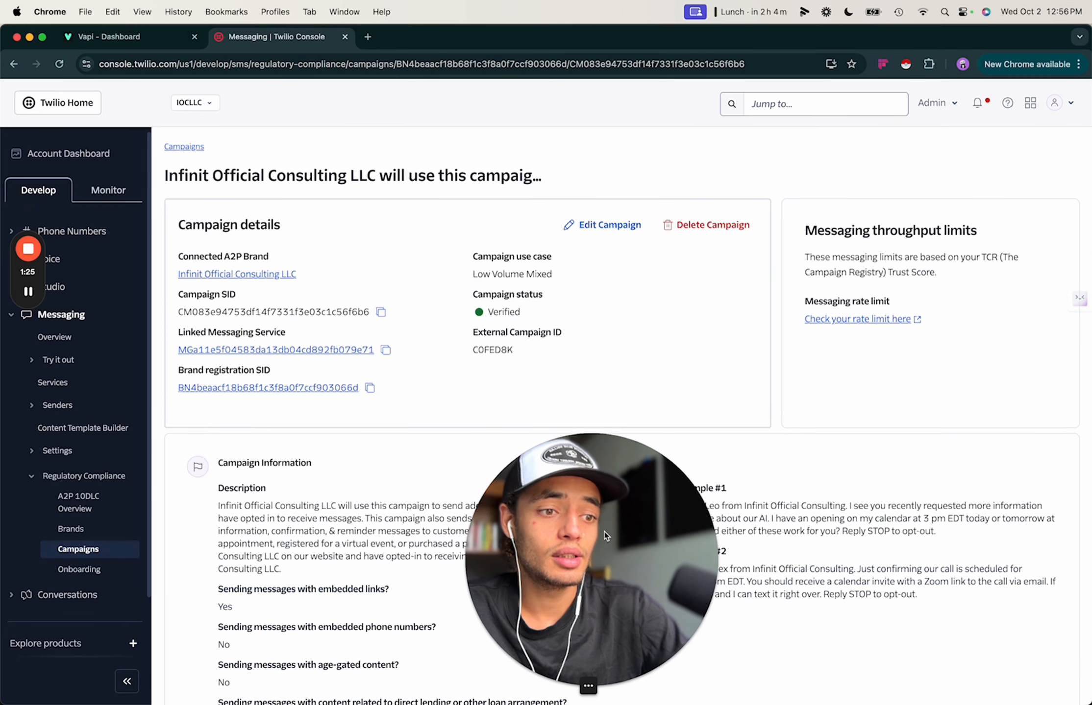
{"action": "left_click_drag", "start_coordinate": [590, 536], "coordinate": [479, 548]}
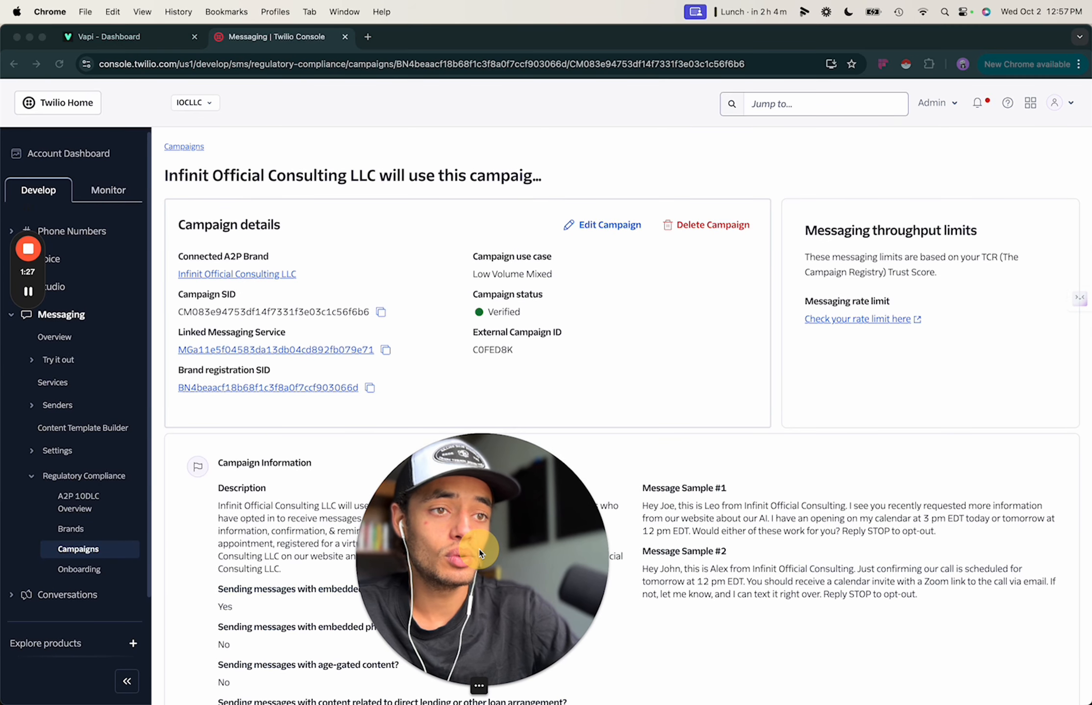
- Examine the campaign's description, message samples, end-user consent details and connected phone numbers
{"action": "scroll", "coordinate": [574, 398], "scroll_direction": "down", "scroll_amount": 1}
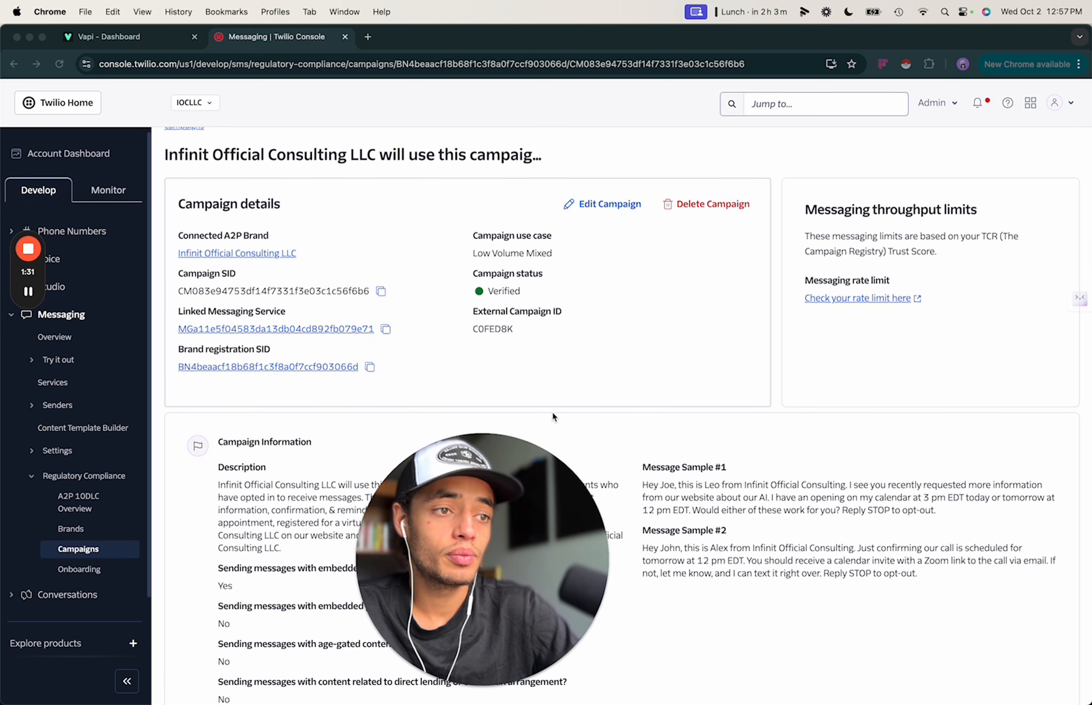
{"action": "scroll", "coordinate": [552, 414], "scroll_direction": "down", "scroll_amount": 5}
{"action": "scroll", "coordinate": [553, 417], "scroll_direction": "down", "scroll_amount": 3}
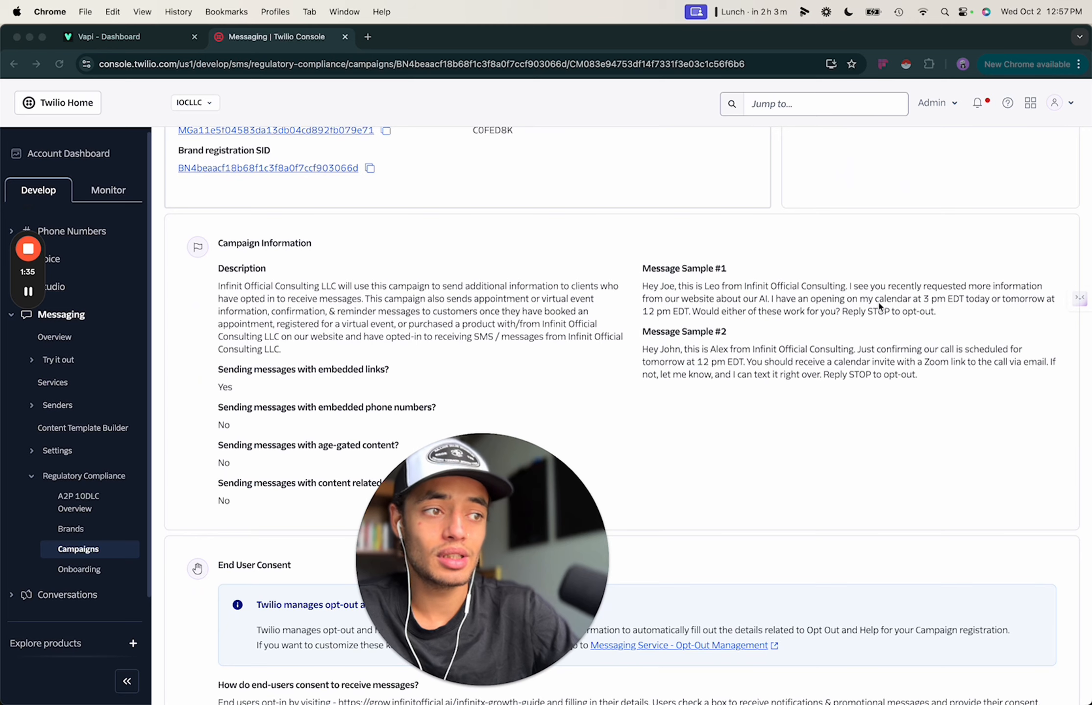
{"action": "scroll", "coordinate": [539, 284], "scroll_direction": "down", "scroll_amount": 1}
{"action": "scroll", "coordinate": [611, 300], "scroll_direction": "down", "scroll_amount": 1}
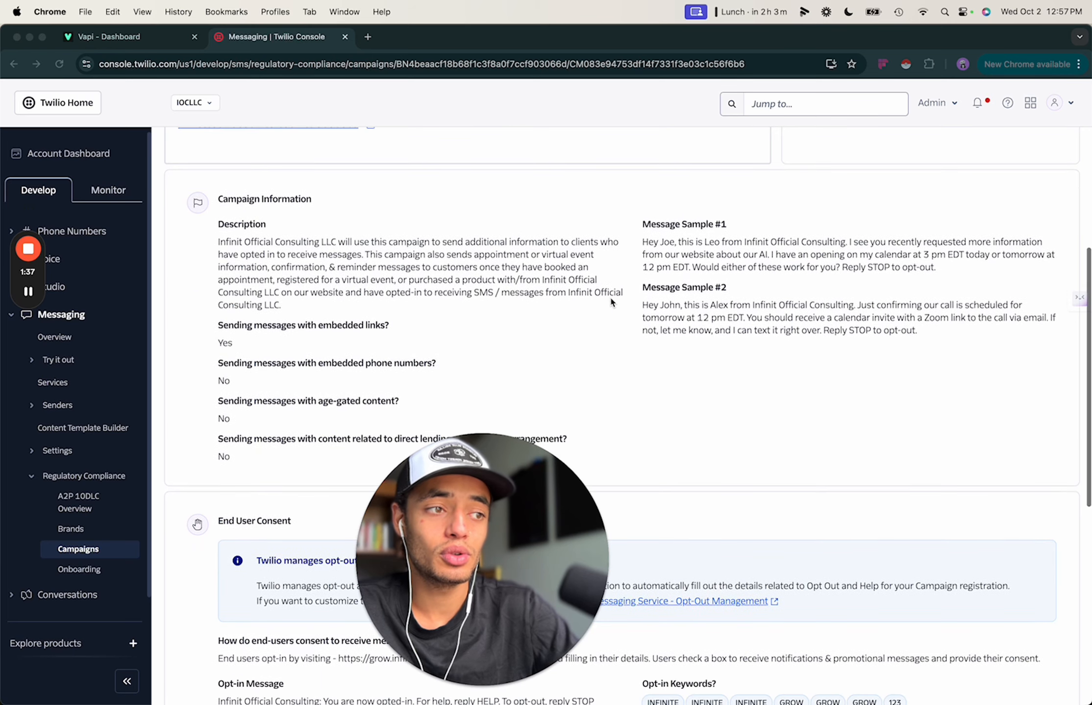
{"action": "scroll", "coordinate": [553, 289], "scroll_direction": "down", "scroll_amount": 10}
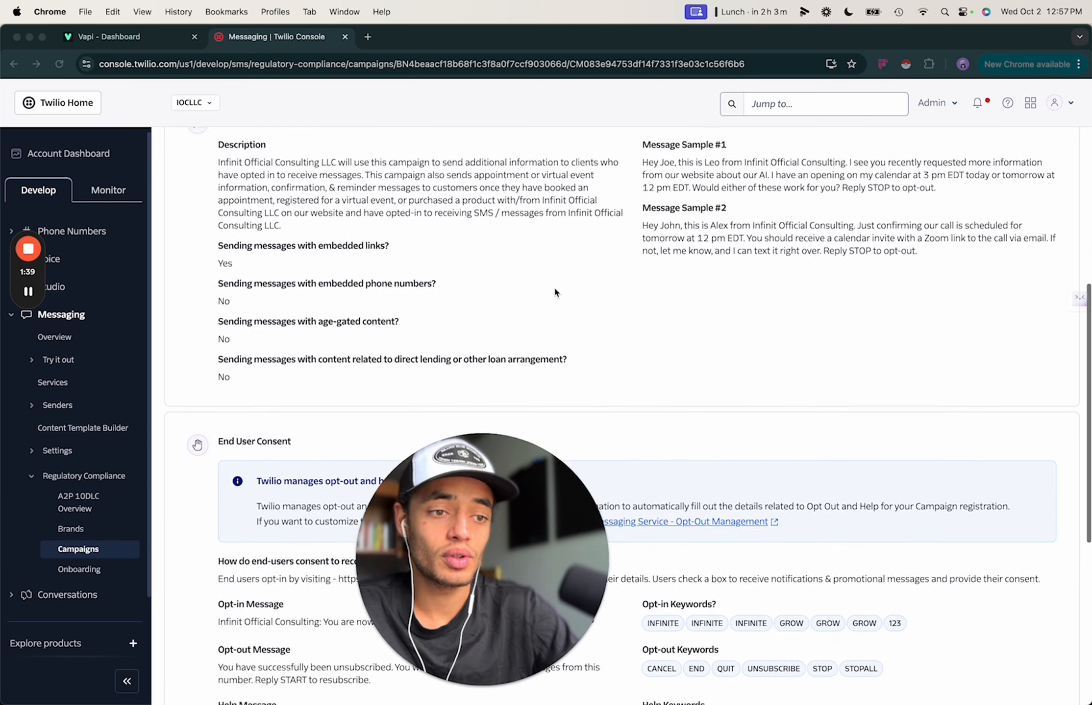
{"action": "scroll", "coordinate": [554, 292], "scroll_direction": "down", "scroll_amount": 9}
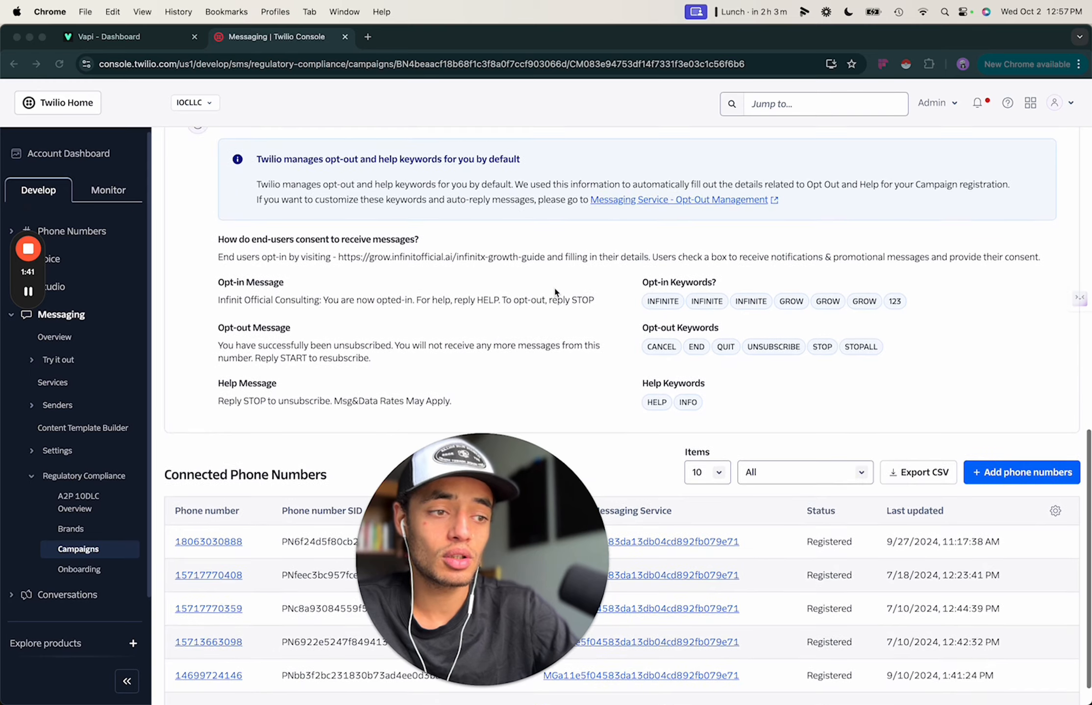
{"action": "left_click_drag", "start_coordinate": [478, 578], "coordinate": [433, 649]}
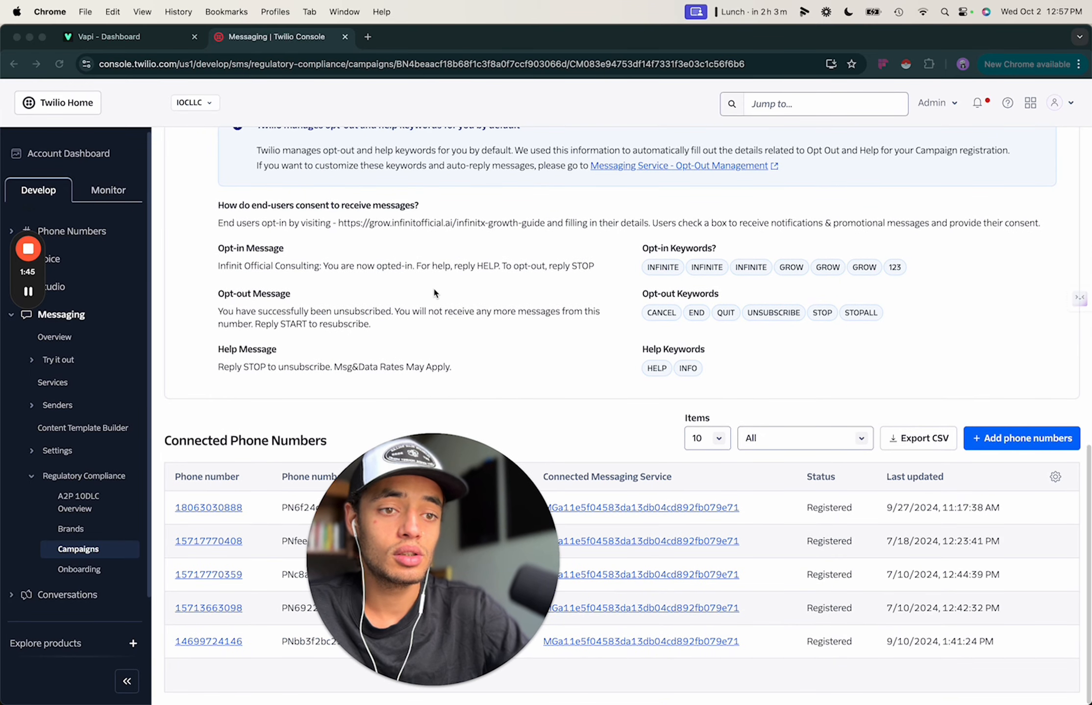
- Start registering an additional campaign from the A2P 10DLC overview
{"action": "left_click", "coordinate": [92, 573]}
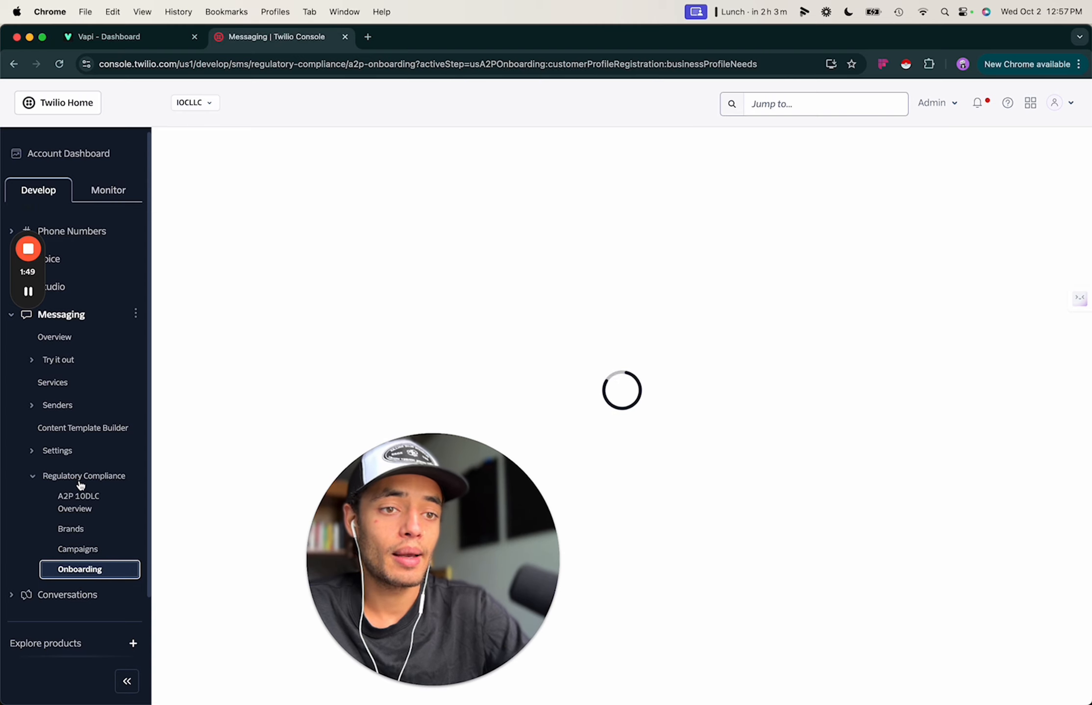
{"action": "left_click", "coordinate": [76, 502]}
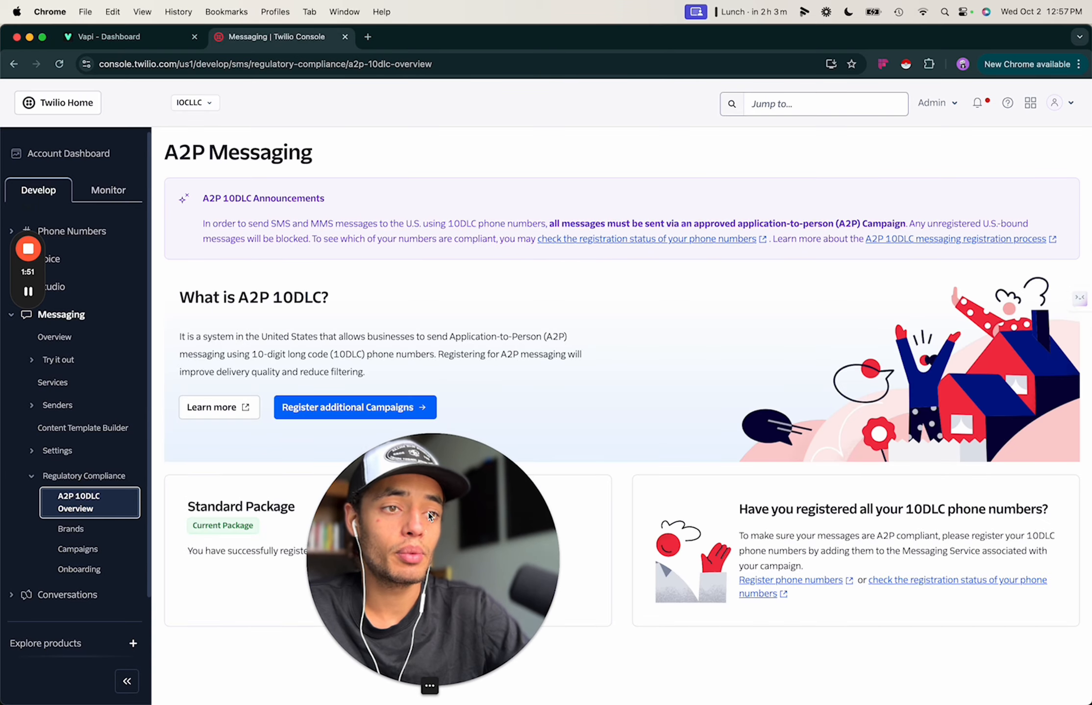
{"action": "left_click_drag", "start_coordinate": [449, 549], "coordinate": [789, 67]}
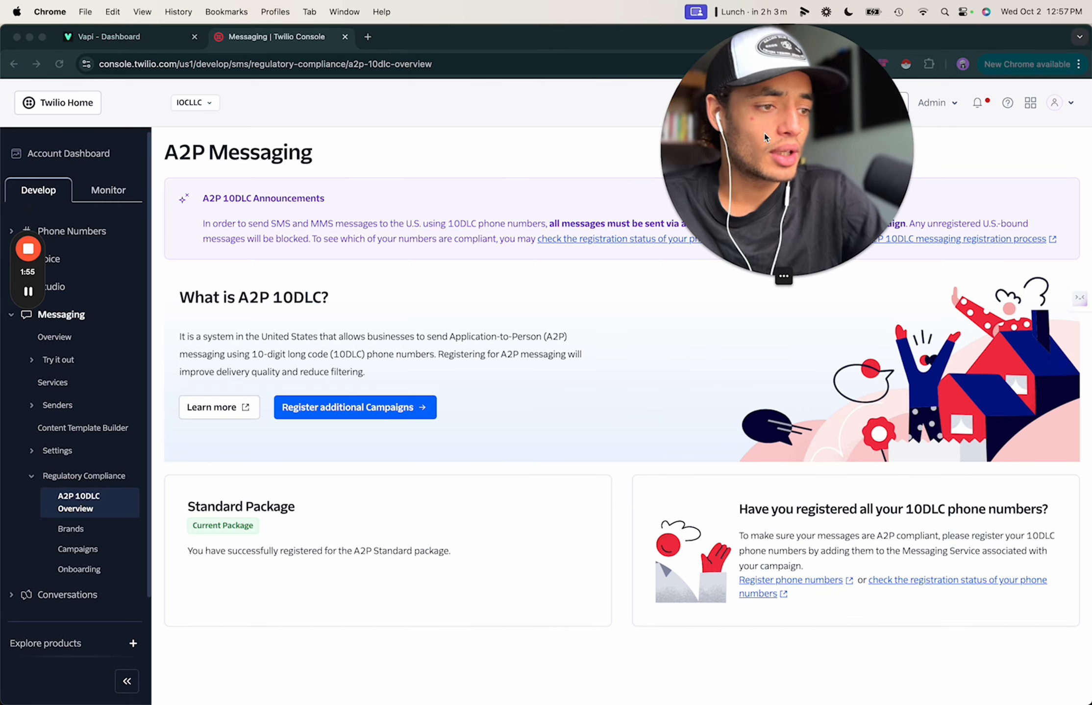
{"action": "left_click", "coordinate": [385, 407]}
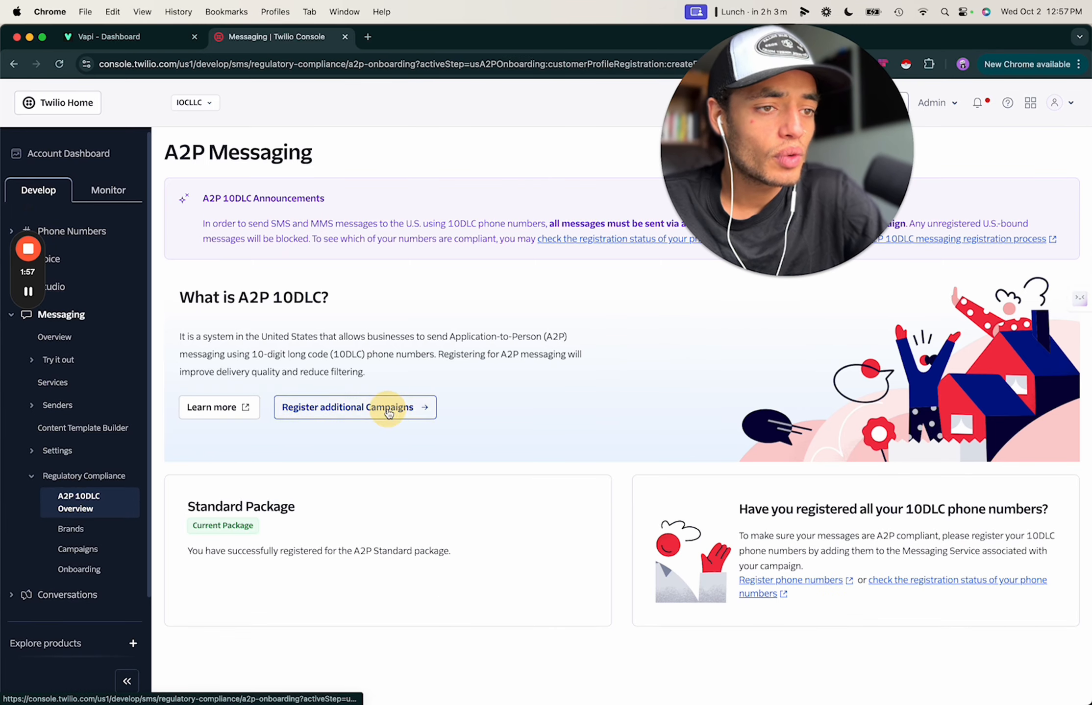
{"action": "left_click_drag", "start_coordinate": [784, 156], "coordinate": [948, 566]}
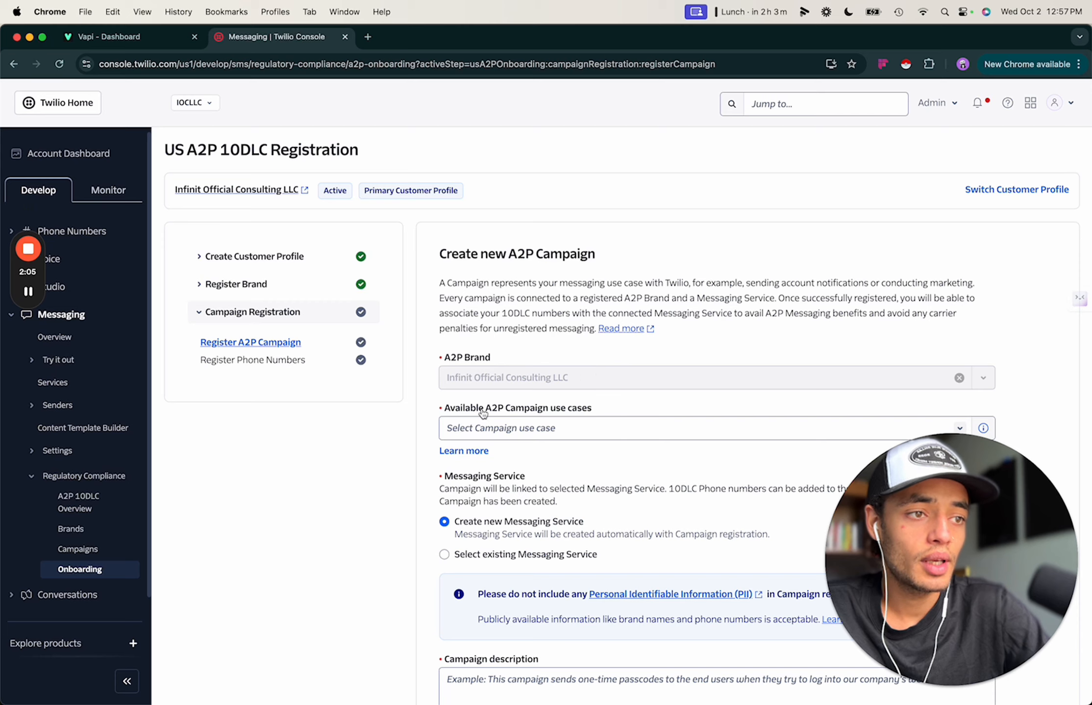
- Review the available A2P campaign use cases and choose Mixed ($10.00/month) for the new campaign
{"action": "scroll", "coordinate": [485, 413], "scroll_direction": "down", "scroll_amount": 1}
{"action": "left_click", "coordinate": [535, 414]}
{"action": "left_click", "coordinate": [534, 413]}
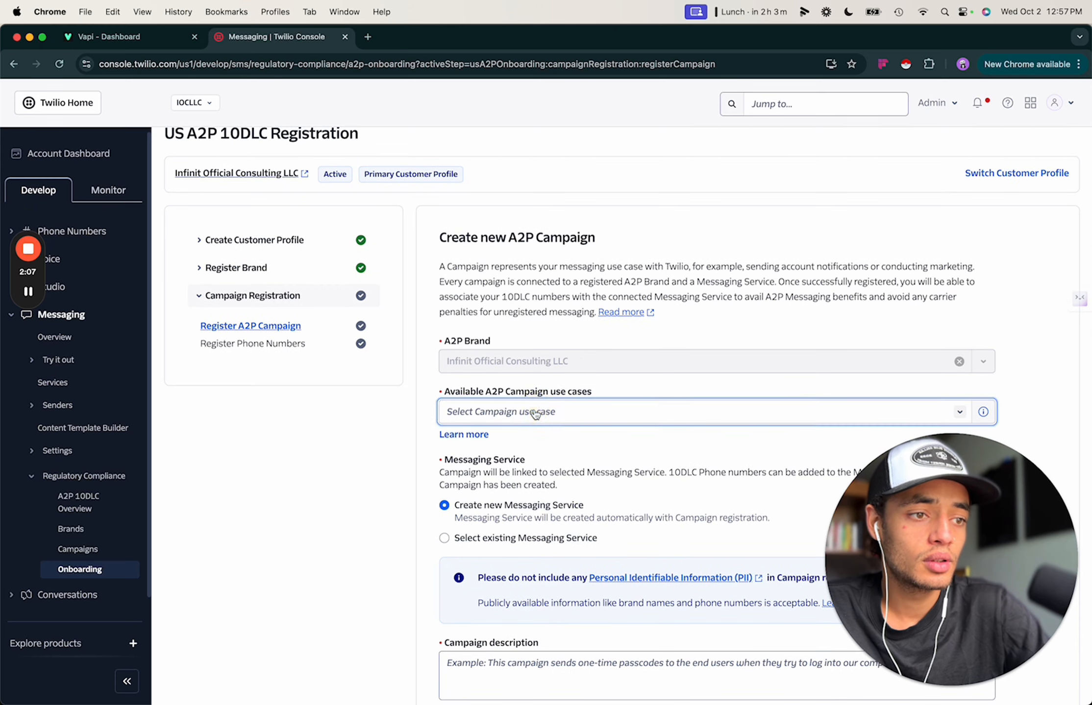
{"action": "left_click", "coordinate": [534, 412]}
{"action": "left_click_drag", "start_coordinate": [929, 488], "coordinate": [200, 488]}
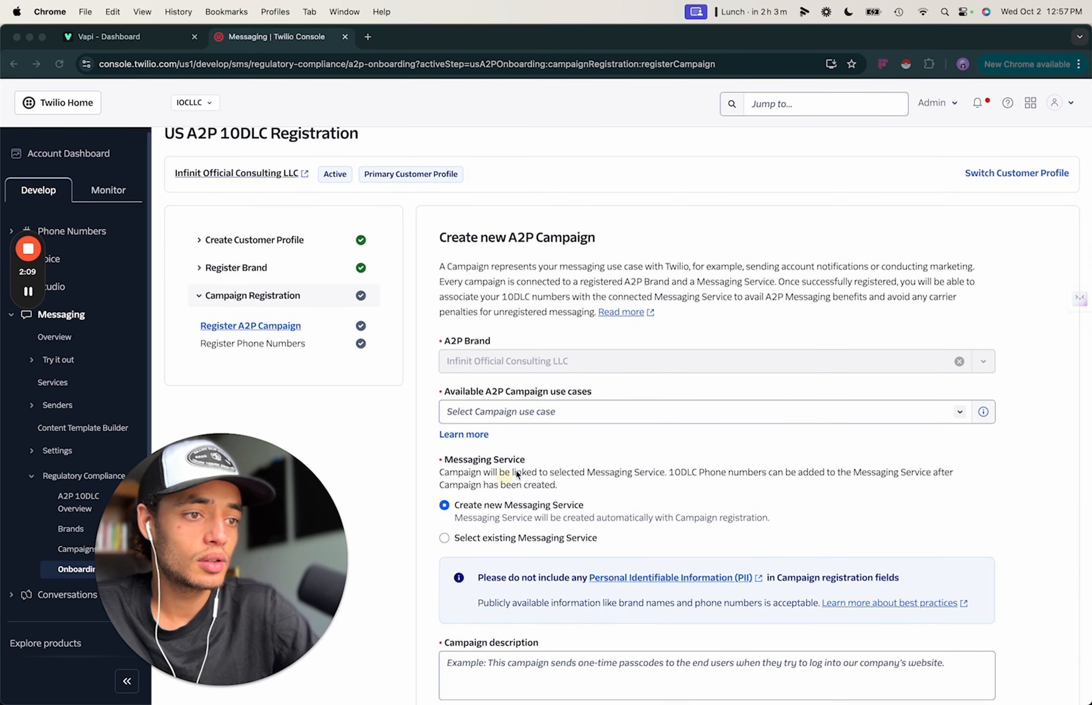
{"action": "left_click", "coordinate": [527, 411]}
{"action": "scroll", "coordinate": [567, 411], "scroll_direction": "down", "scroll_amount": 1}
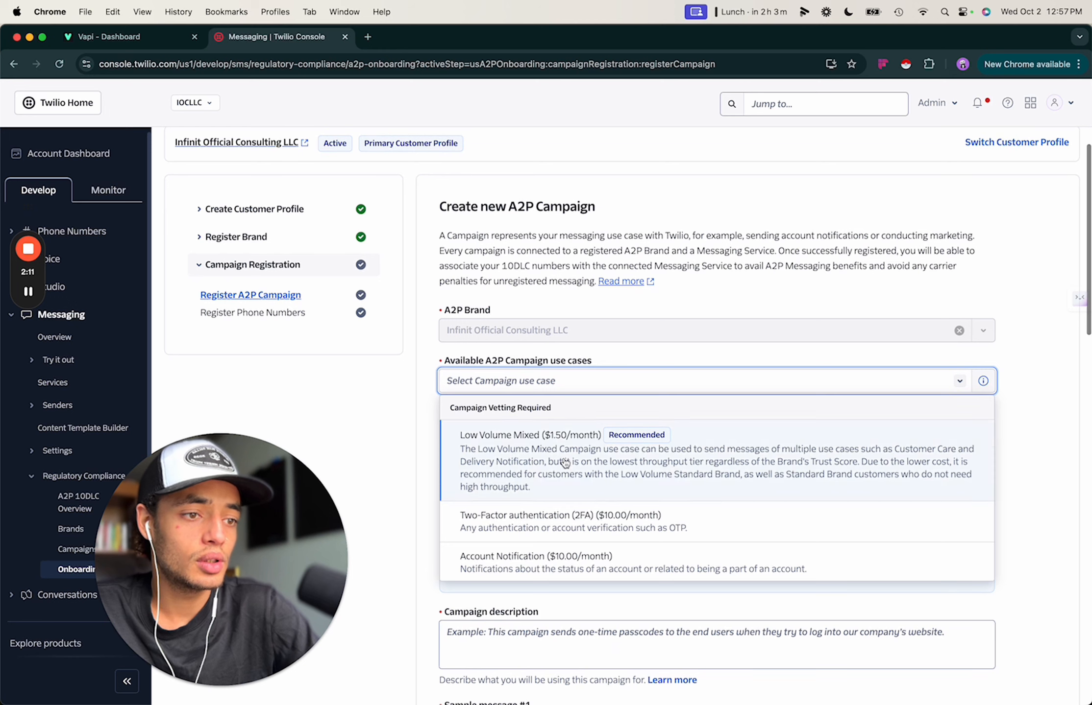
{"action": "scroll", "coordinate": [565, 463], "scroll_direction": "down", "scroll_amount": 1}
{"action": "scroll", "coordinate": [604, 449], "scroll_direction": "down", "scroll_amount": 2}
{"action": "scroll", "coordinate": [606, 450], "scroll_direction": "up", "scroll_amount": 3}
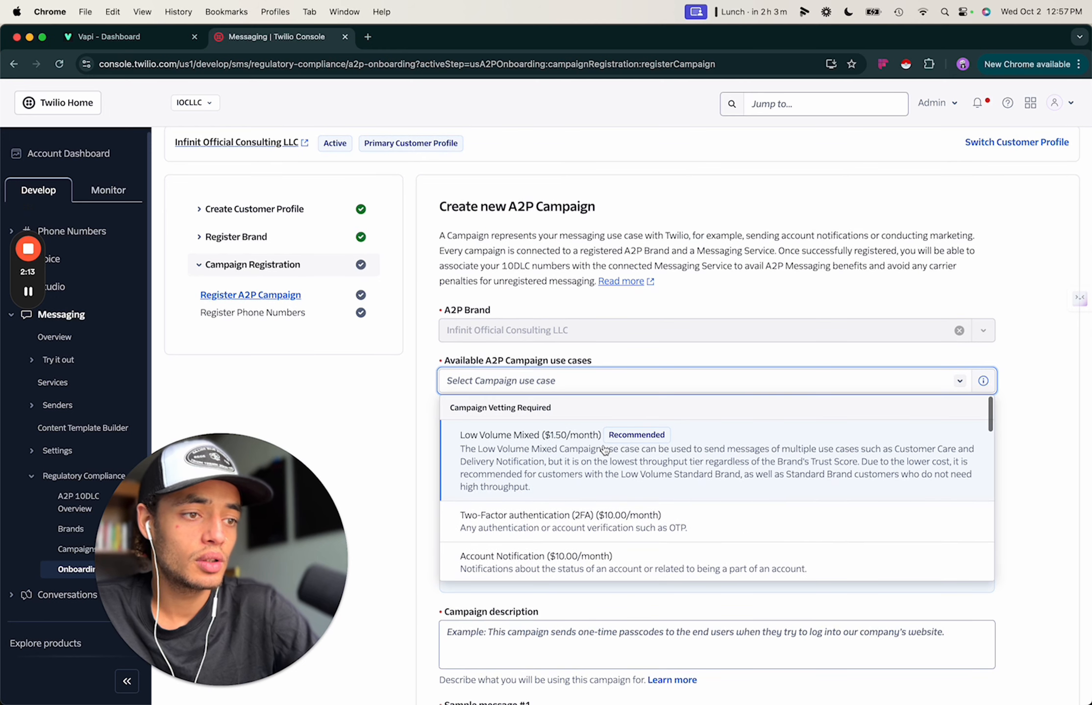
{"action": "scroll", "coordinate": [551, 444], "scroll_direction": "down", "scroll_amount": 10}
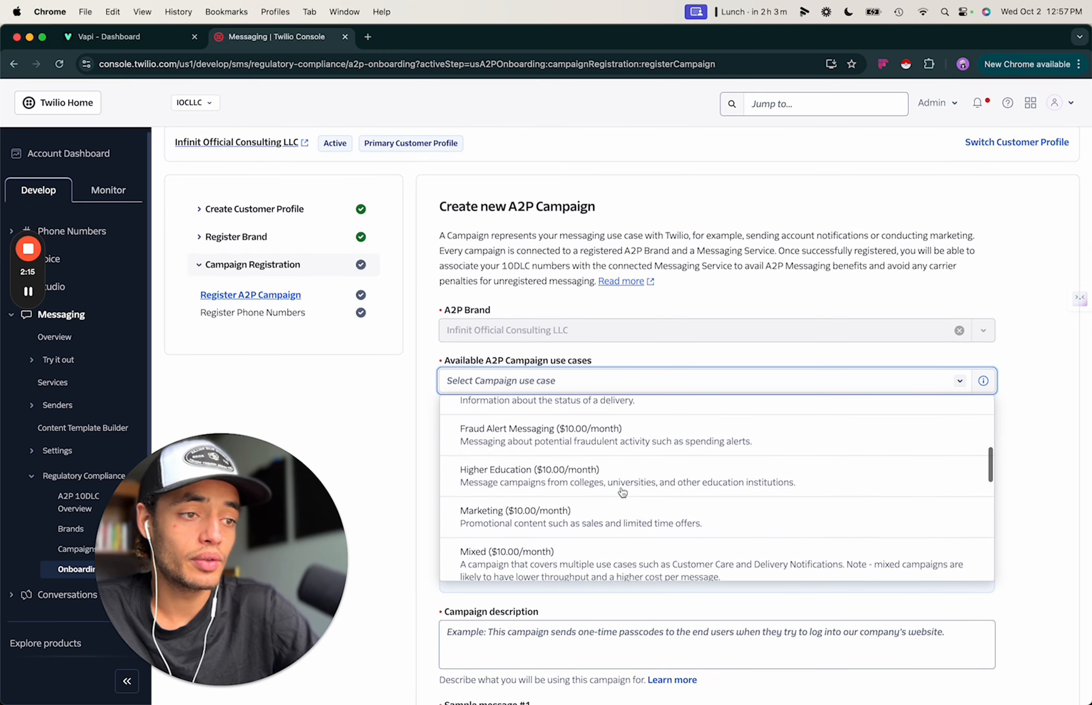
{"action": "scroll", "coordinate": [621, 492], "scroll_direction": "down", "scroll_amount": 4}
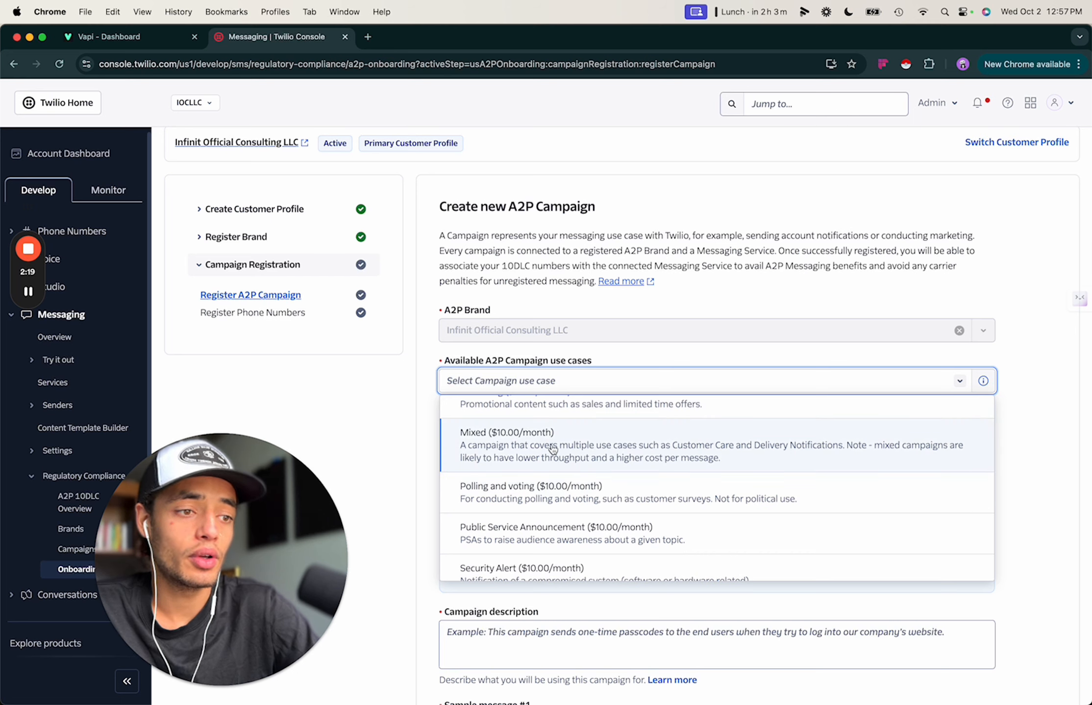
{"action": "left_click", "coordinate": [553, 447]}
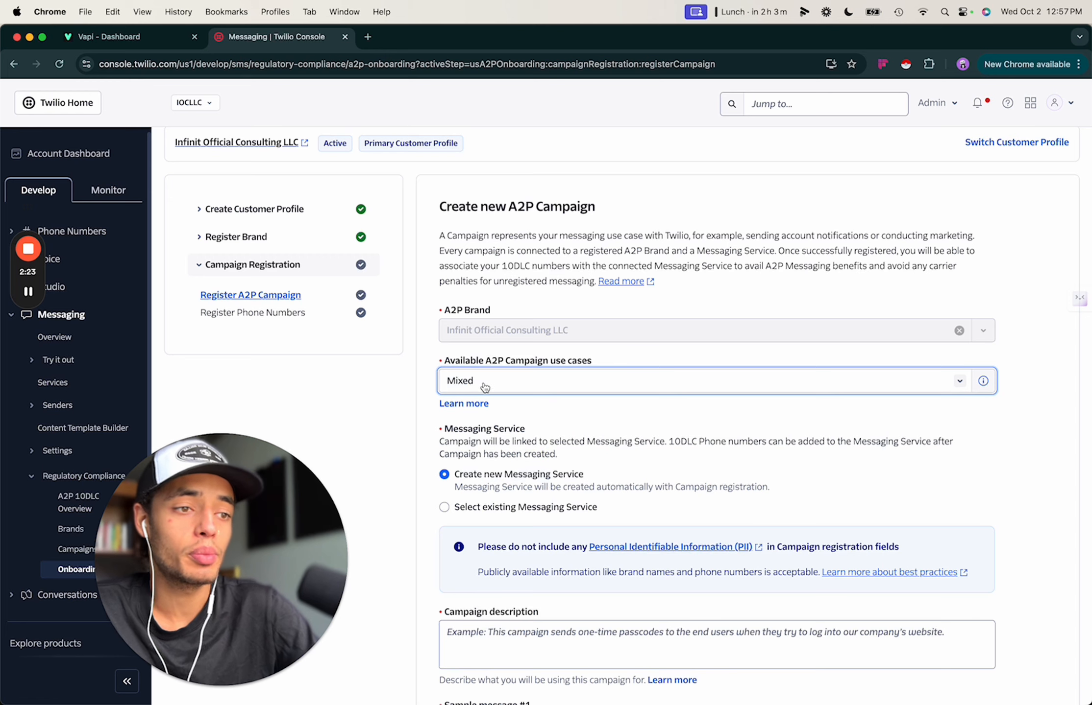
- Review the new campaign's messaging service options and read the guidance on writing a campaign use case description
{"action": "scroll", "coordinate": [446, 449], "scroll_direction": "down", "scroll_amount": 1}
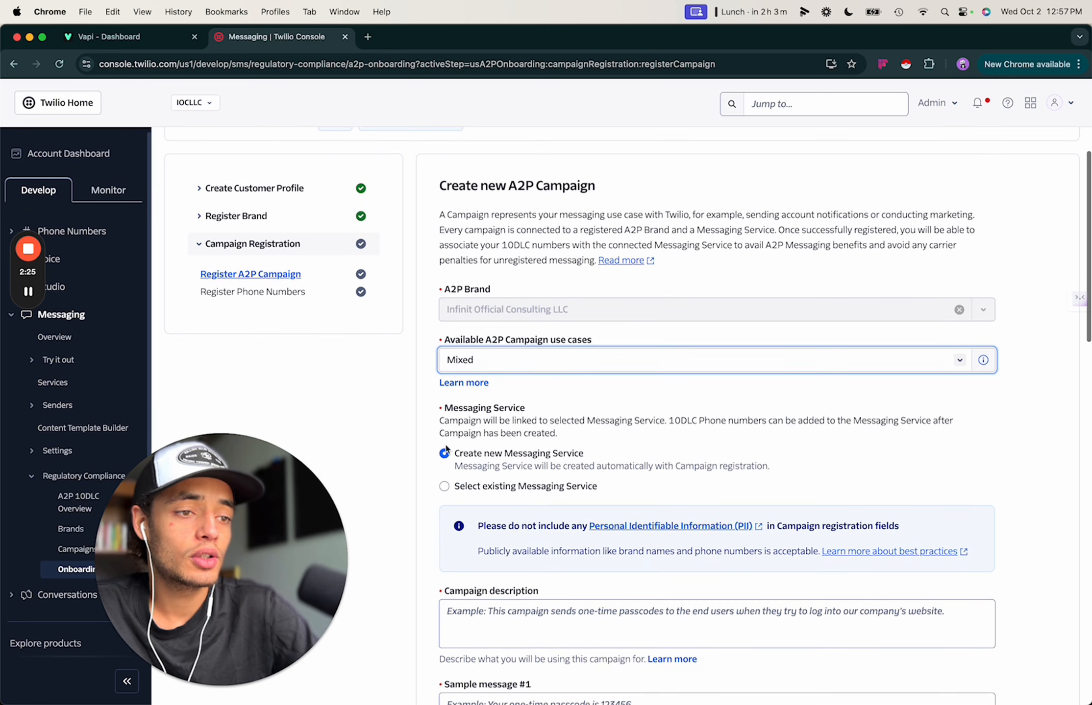
{"action": "scroll", "coordinate": [456, 451], "scroll_direction": "down", "scroll_amount": 1}
{"action": "scroll", "coordinate": [560, 408], "scroll_direction": "down", "scroll_amount": 5}
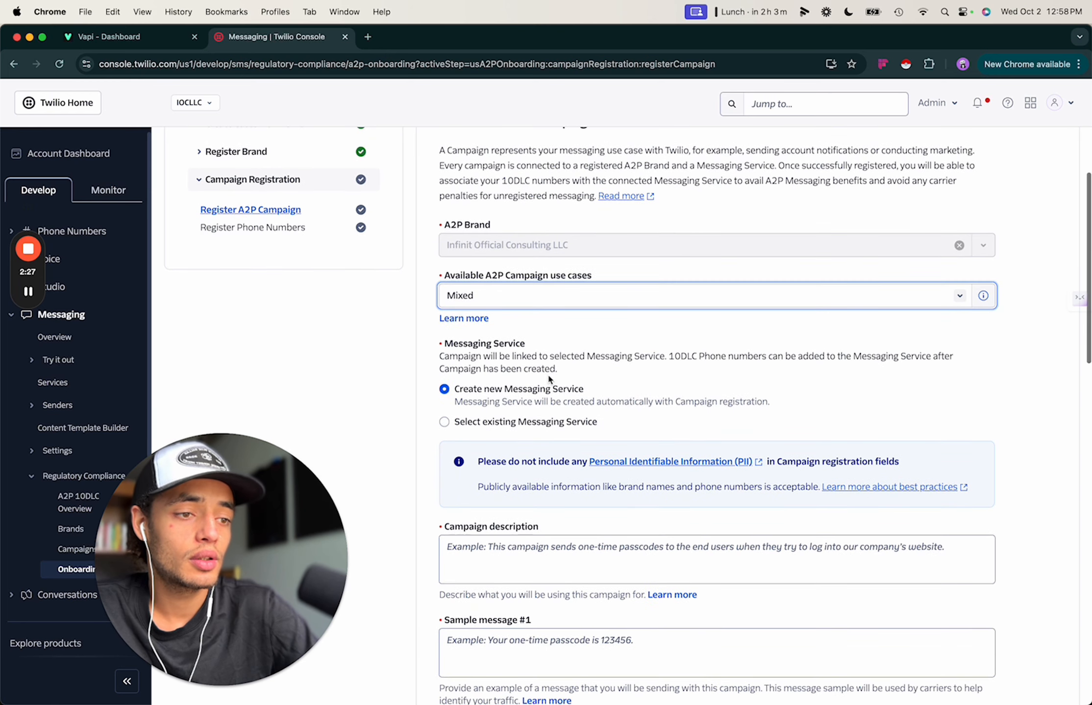
{"action": "scroll", "coordinate": [550, 375], "scroll_direction": "down", "scroll_amount": 1}
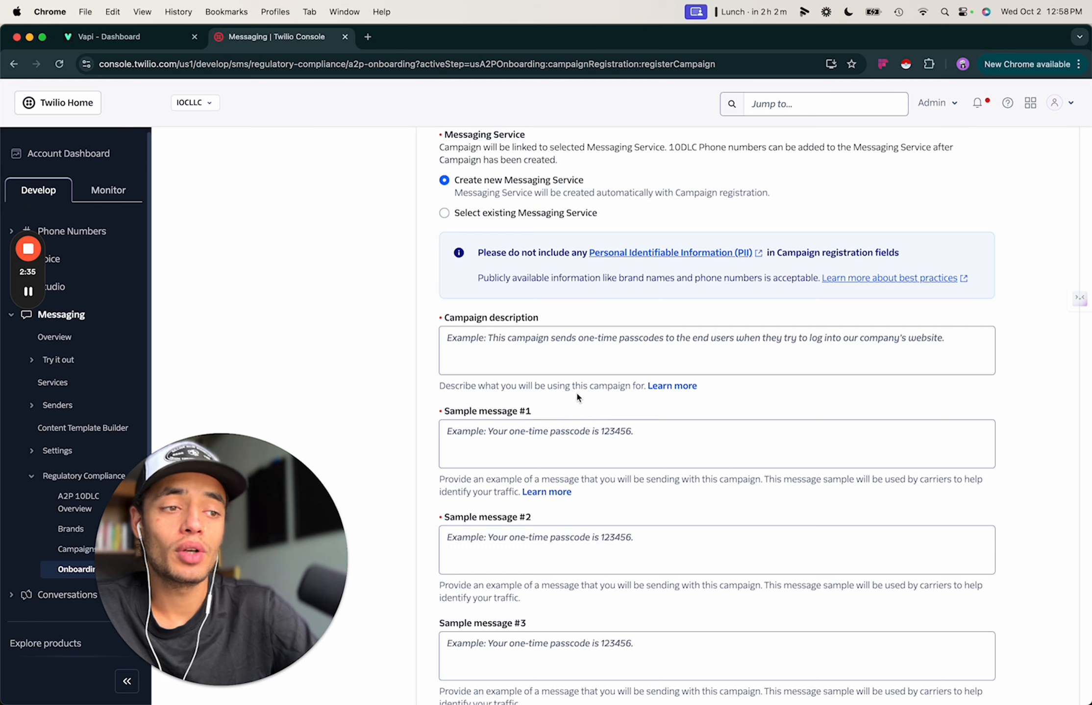
{"action": "scroll", "coordinate": [592, 419], "scroll_direction": "up", "scroll_amount": 1}
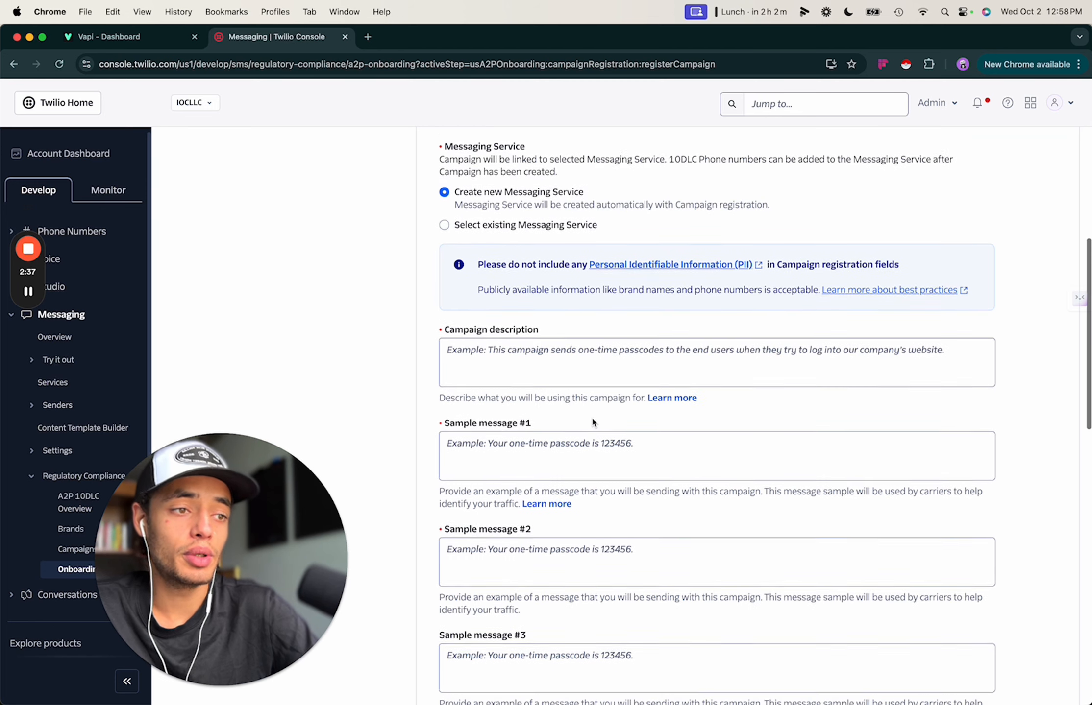
{"action": "left_click", "coordinate": [658, 404]}
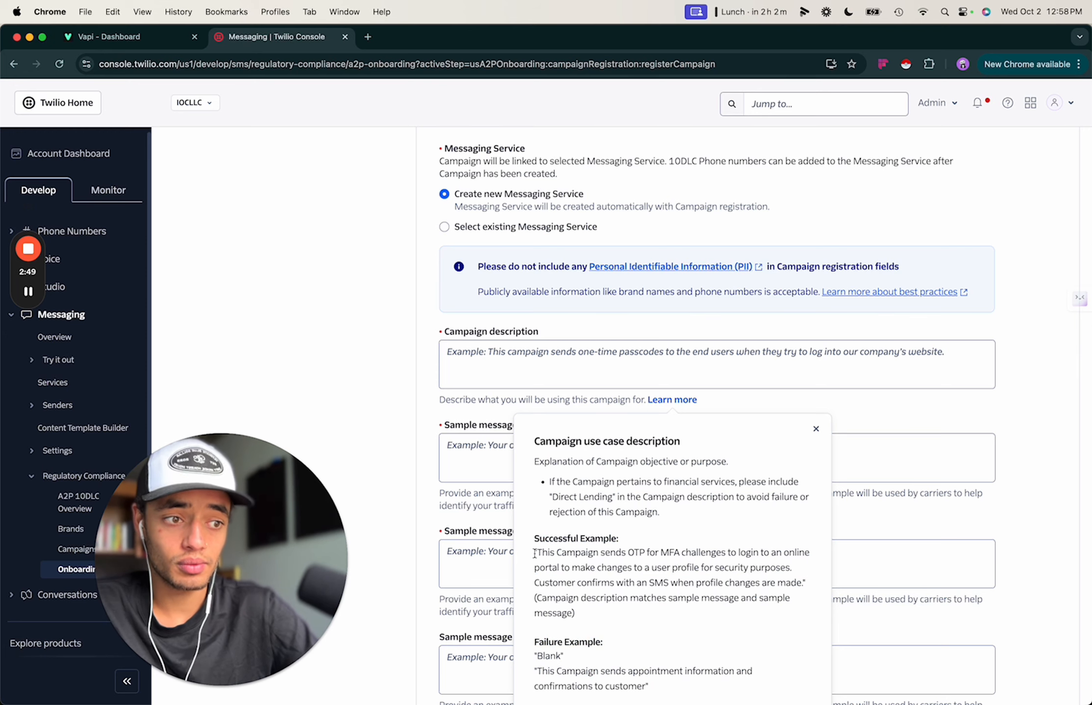
{"action": "left_click_drag", "start_coordinate": [534, 554], "coordinate": [599, 639]}
{"action": "left_click", "coordinate": [596, 626]}
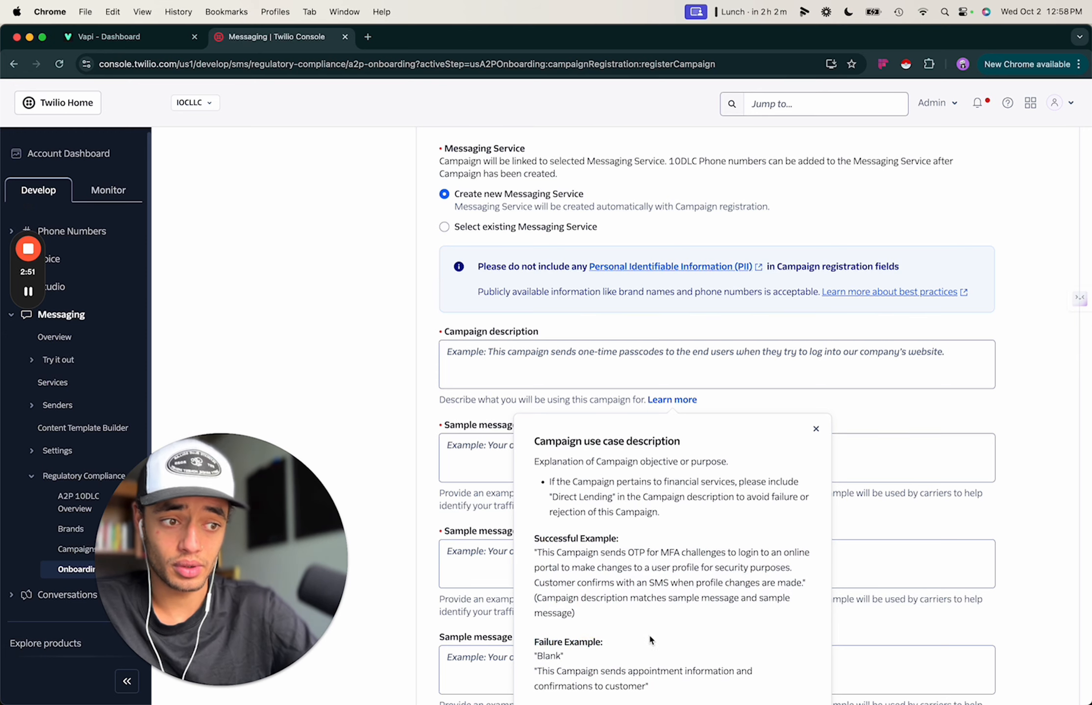
{"action": "scroll", "coordinate": [358, 308], "scroll_direction": "down", "scroll_amount": 3}
{"action": "left_click", "coordinate": [421, 419]}
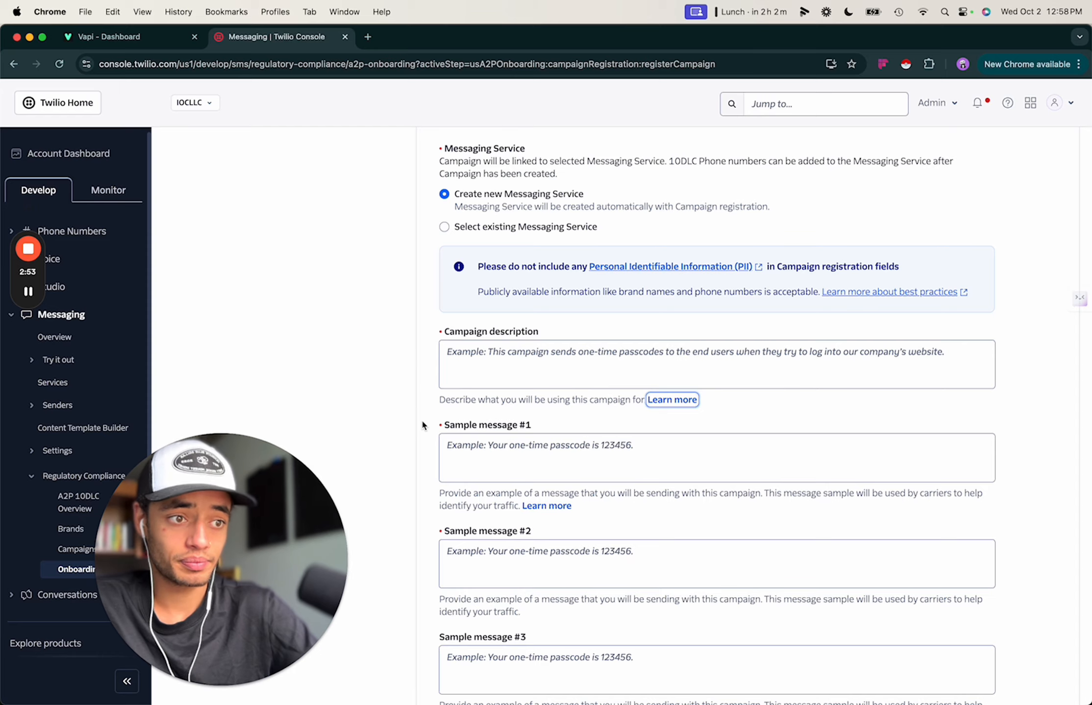
- Look through the new campaign form's sample message, message contents and end-user consent fields
{"action": "scroll", "coordinate": [423, 445], "scroll_direction": "down", "scroll_amount": 5}
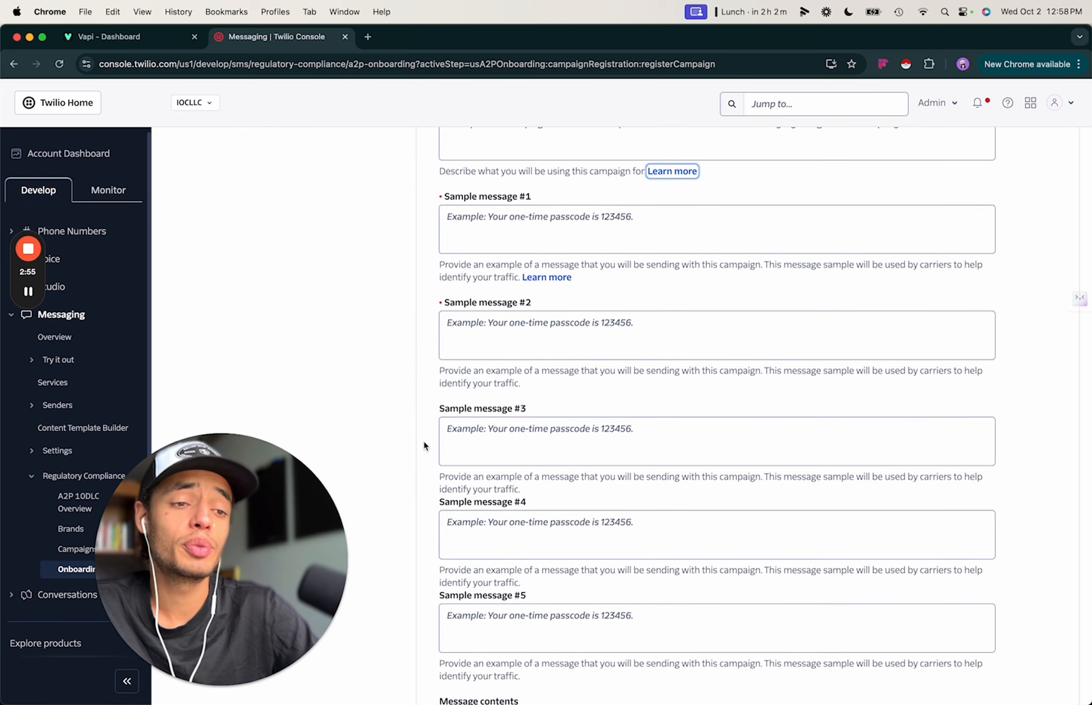
{"action": "scroll", "coordinate": [424, 444], "scroll_direction": "down", "scroll_amount": 12}
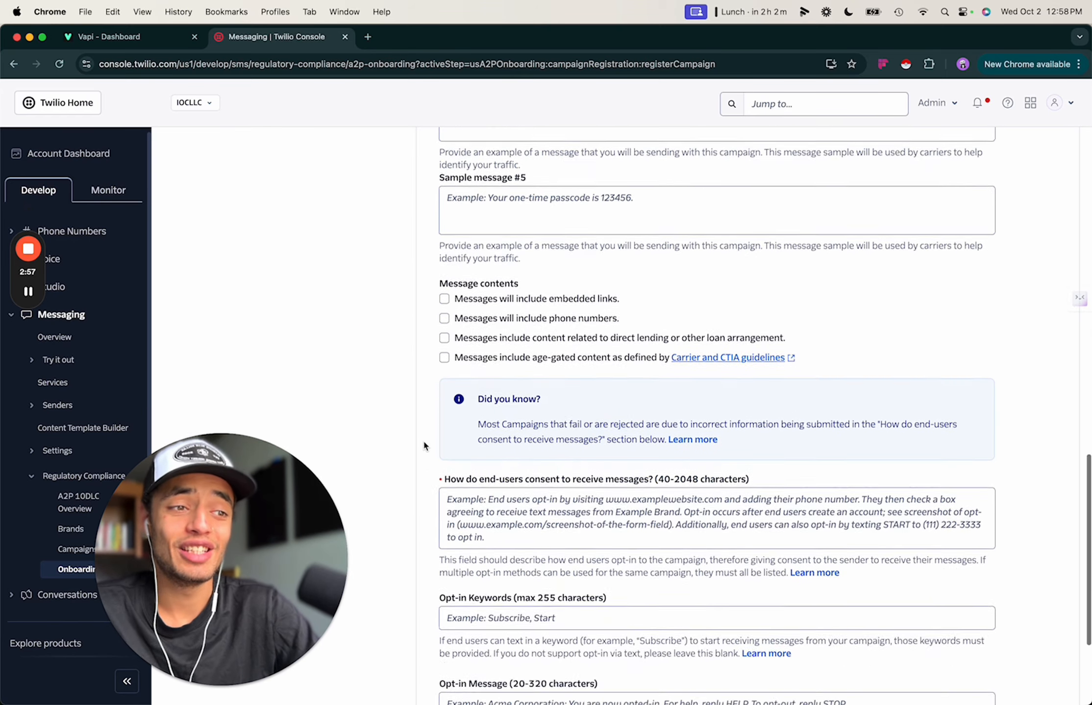
{"action": "scroll", "coordinate": [424, 446], "scroll_direction": "up", "scroll_amount": 15}
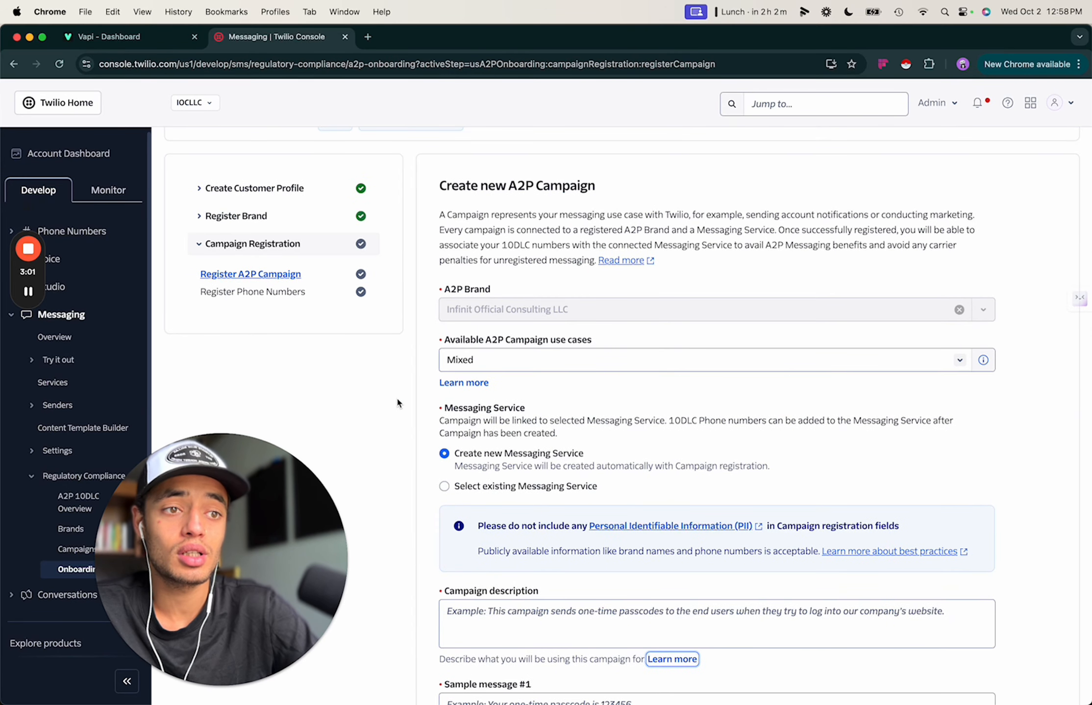
{"action": "scroll", "coordinate": [396, 397], "scroll_direction": "up", "scroll_amount": 3}
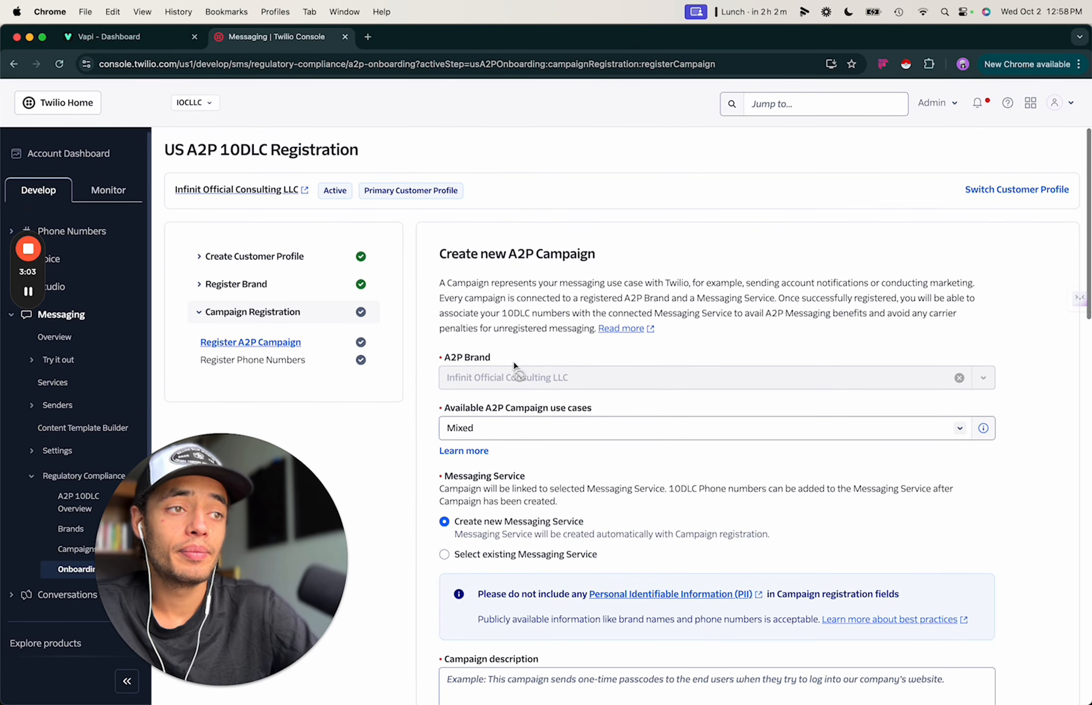
- Check the selectable customer profiles without switching, and open Profile needs within the Create Customer Profile stage
{"action": "left_click", "coordinate": [985, 190]}
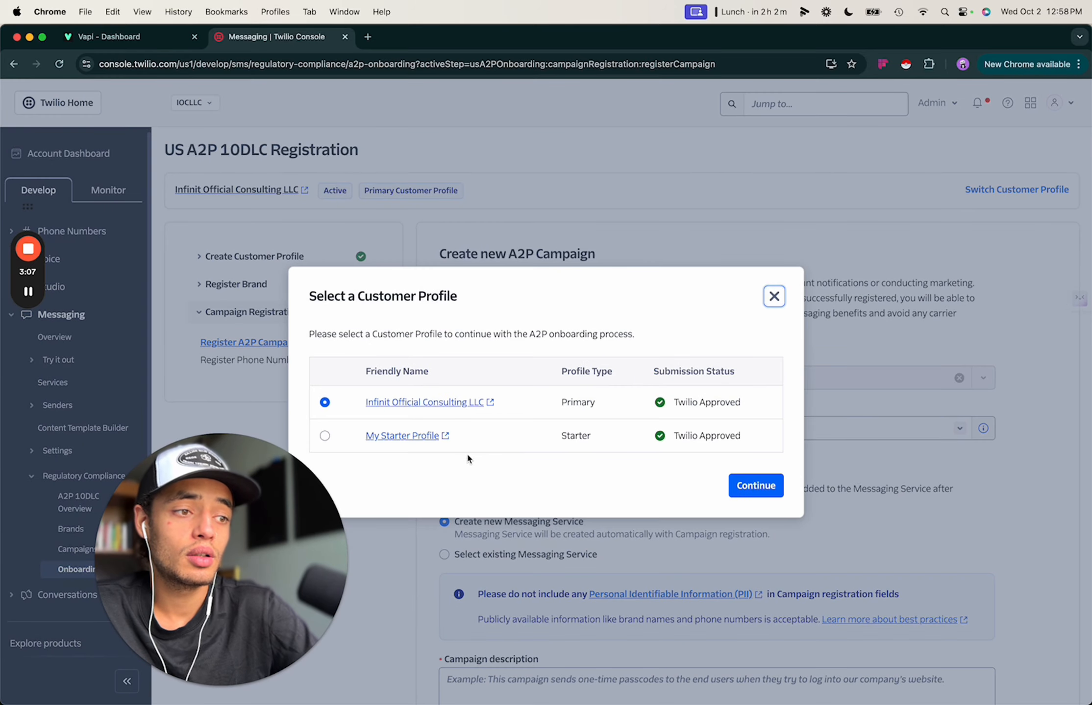
{"action": "left_click", "coordinate": [774, 293]}
{"action": "left_click", "coordinate": [245, 256]}
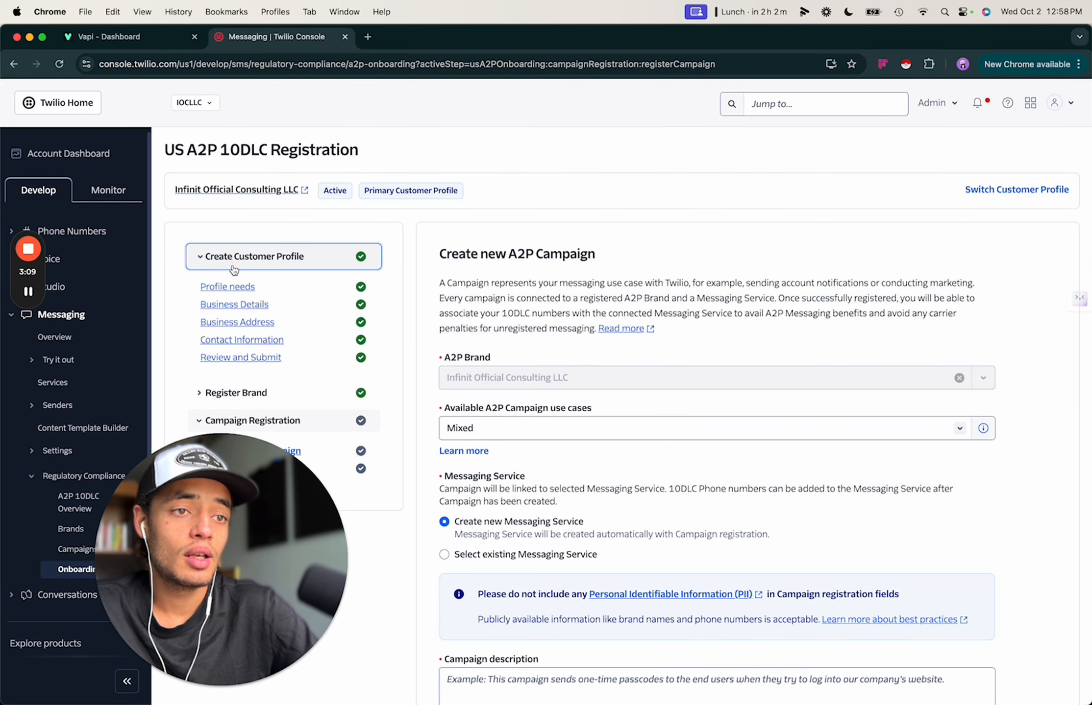
{"action": "left_click", "coordinate": [235, 288]}
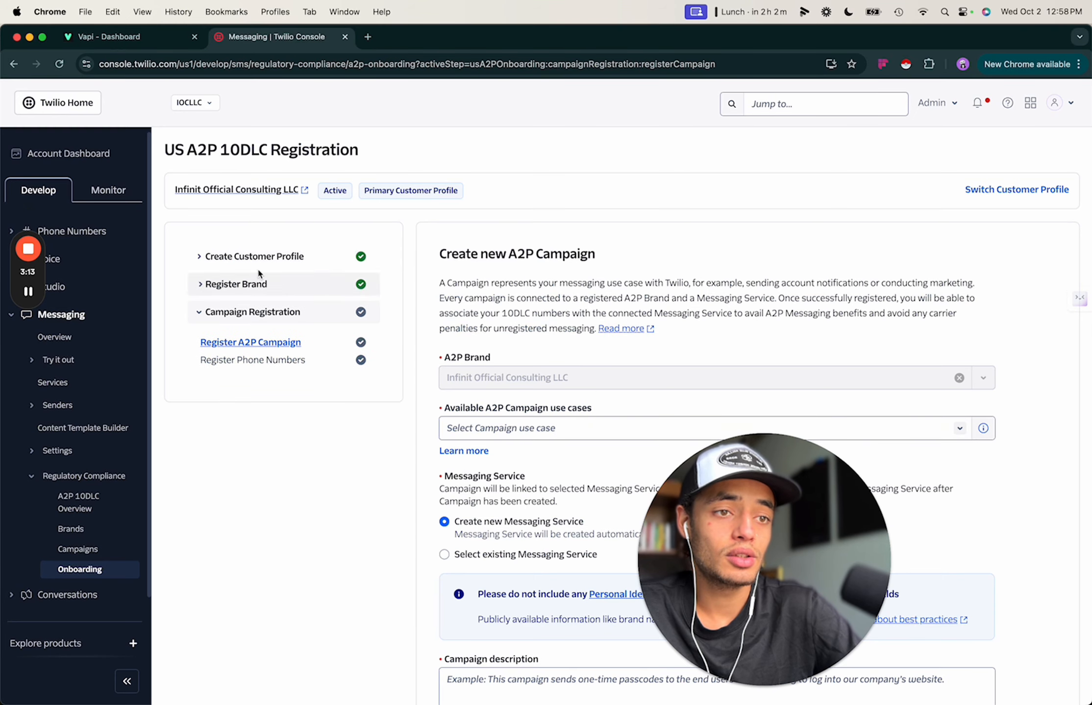
- Look over the sub-steps of the Create Customer Profile stage in the US A2P 10DLC registration
{"action": "left_click", "coordinate": [254, 265]}
{"action": "left_click", "coordinate": [246, 289]}
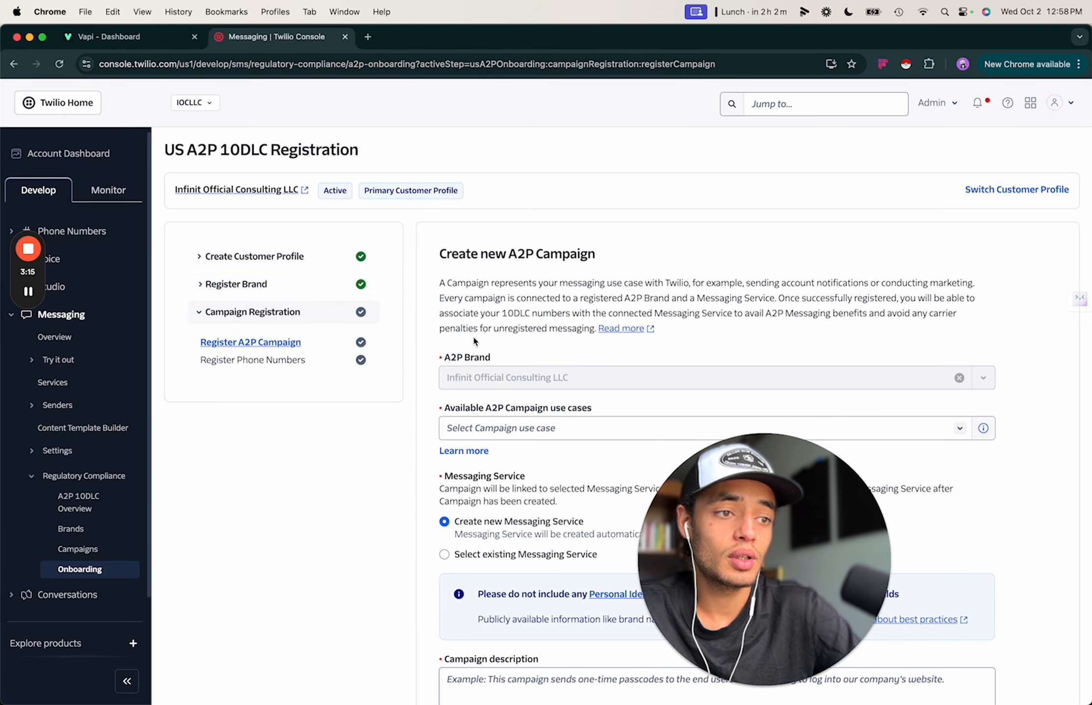
{"action": "scroll", "coordinate": [542, 447], "scroll_direction": "down", "scroll_amount": 2}
{"action": "scroll", "coordinate": [543, 452], "scroll_direction": "up", "scroll_amount": 2}
{"action": "left_click", "coordinate": [254, 257]}
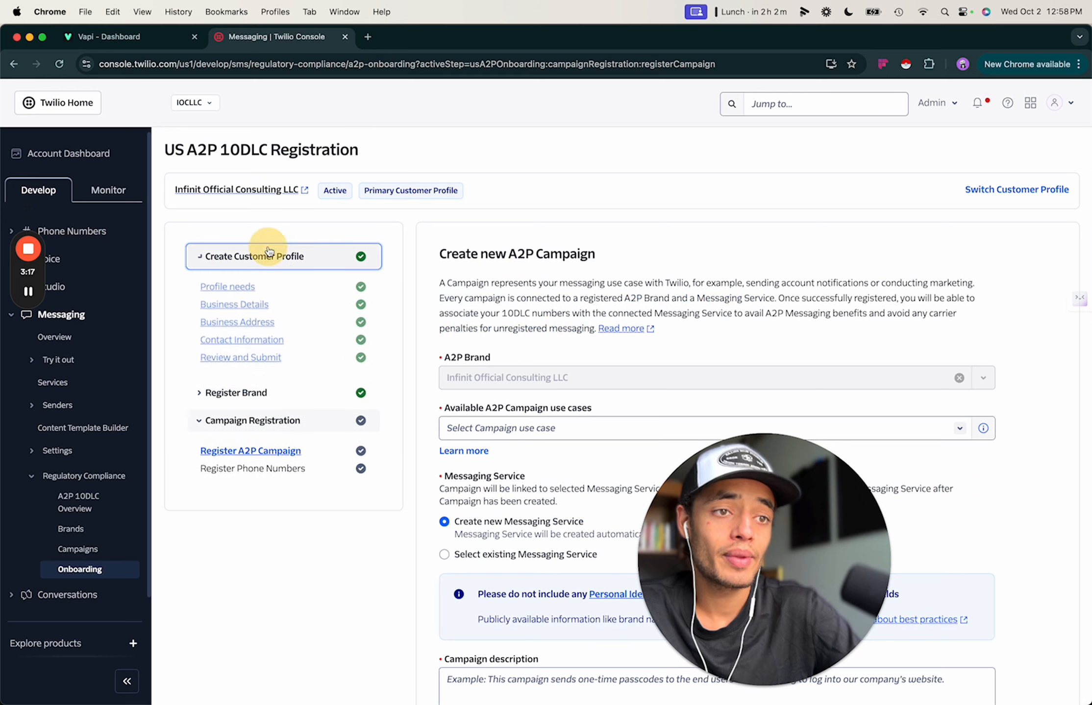
{"action": "left_click", "coordinate": [227, 307]}
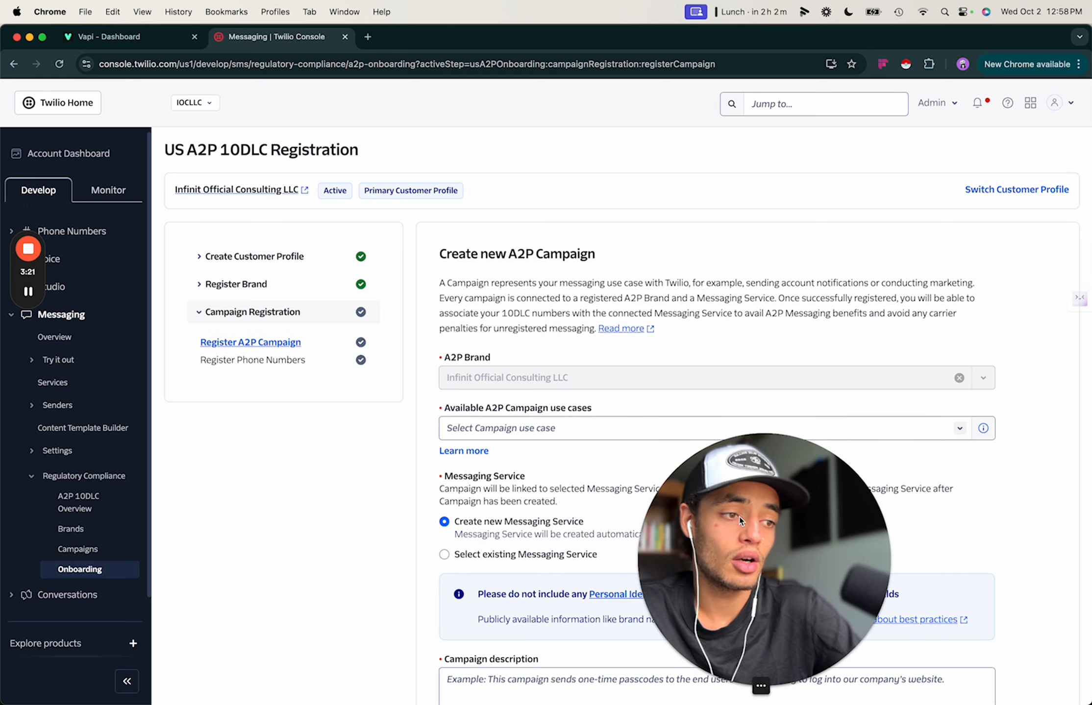
{"action": "left_click_drag", "start_coordinate": [740, 535], "coordinate": [568, 536]}
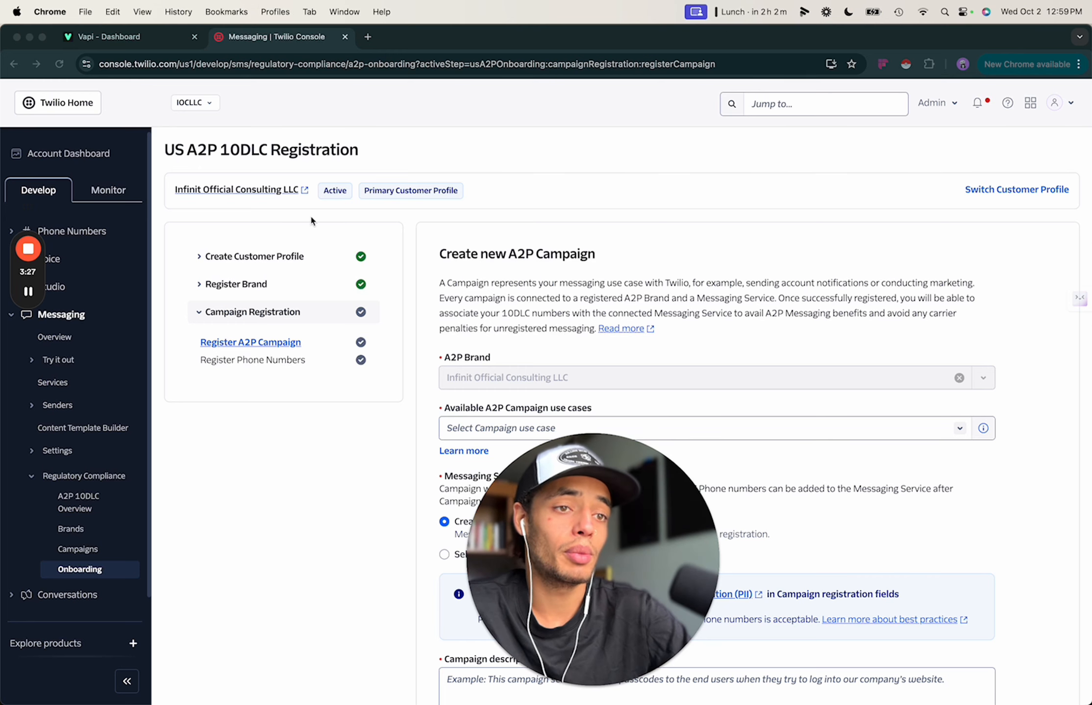
- Open Submit Brand within the Register Brand stage and review the brand's registration details
{"action": "left_click", "coordinate": [243, 285]}
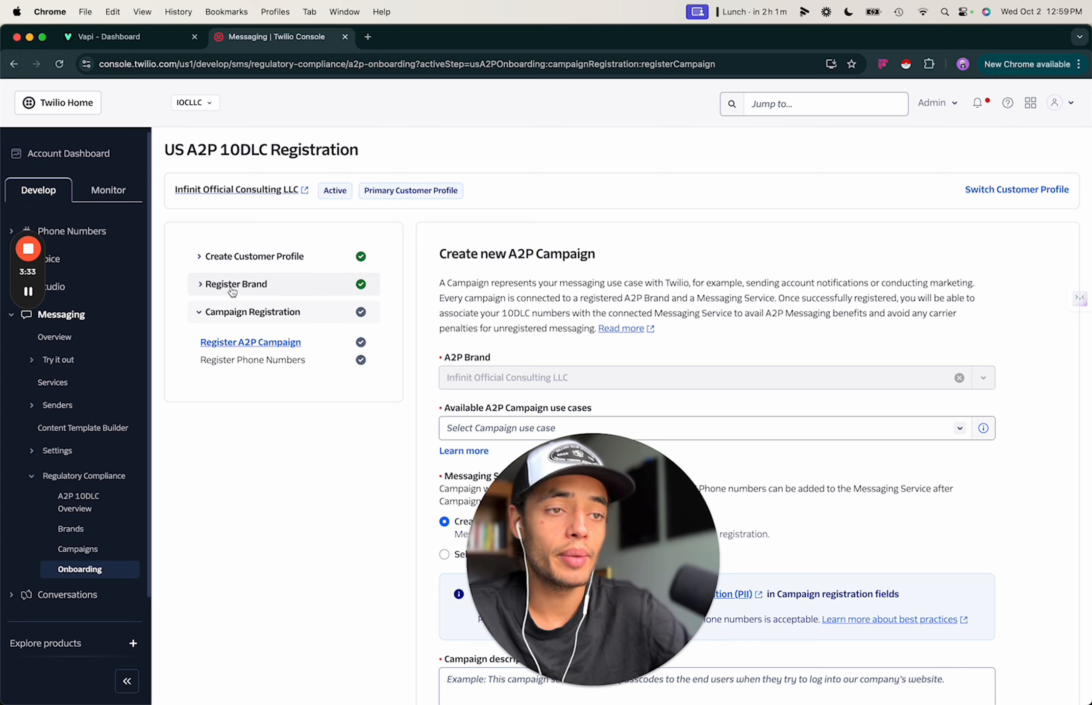
{"action": "left_click", "coordinate": [233, 288]}
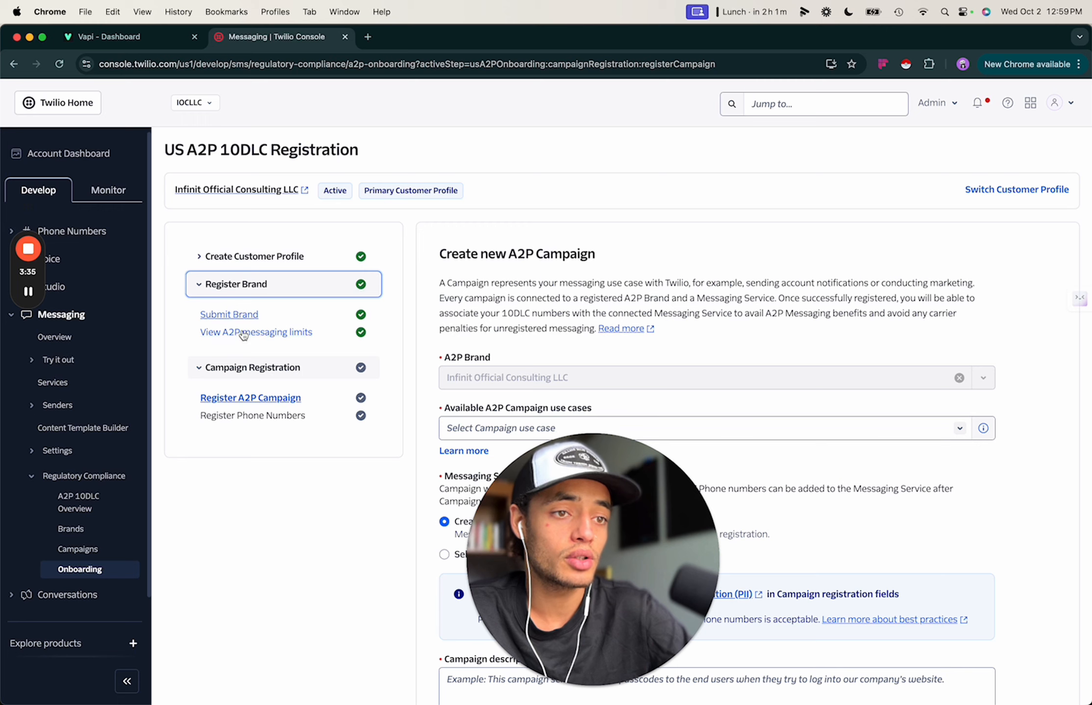
{"action": "left_click", "coordinate": [240, 318]}
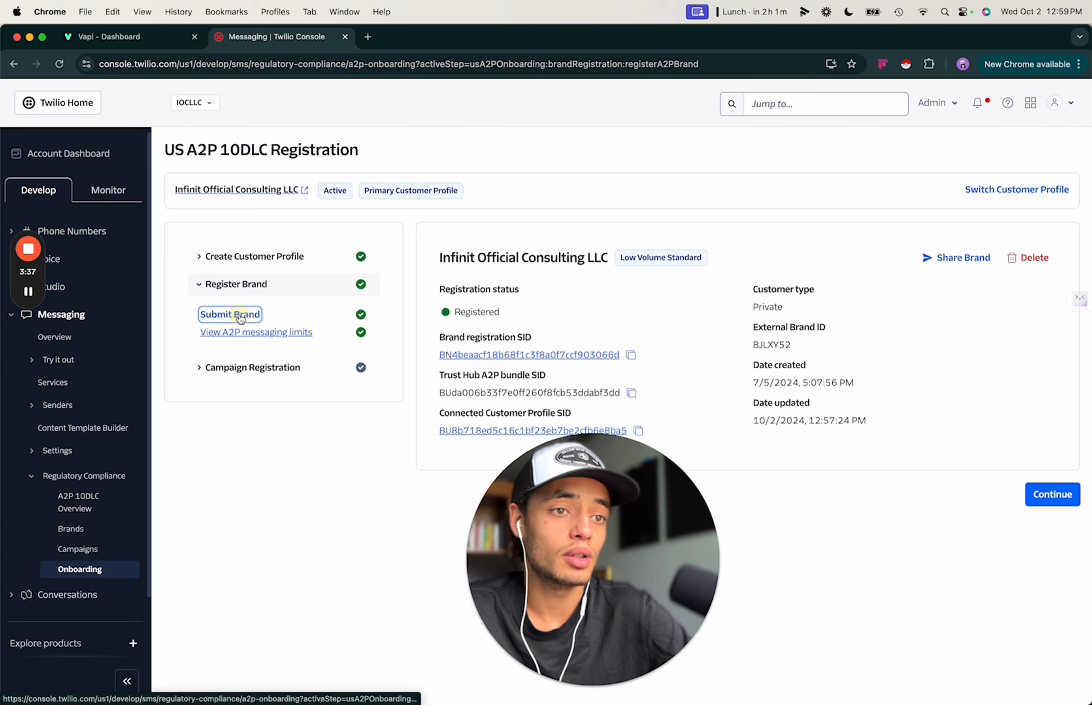
{"action": "left_click_drag", "start_coordinate": [602, 550], "coordinate": [735, 391]}
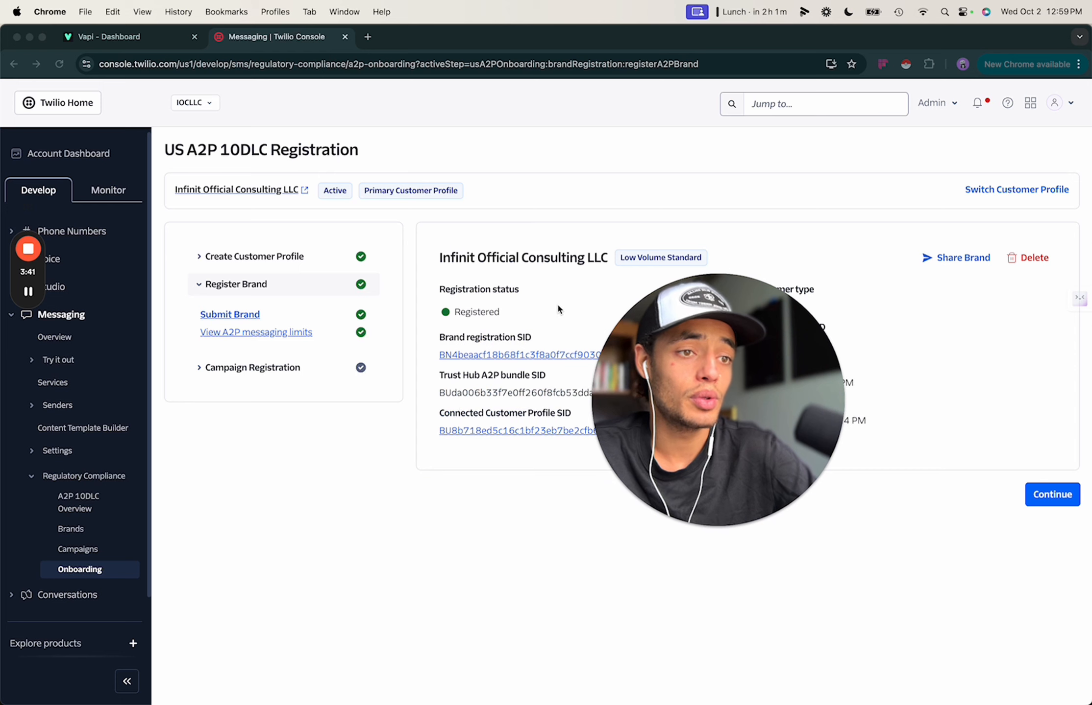
- Return to the Register A2P Campaign form within the Campaign Registration stage
{"action": "left_click", "coordinate": [219, 368]}
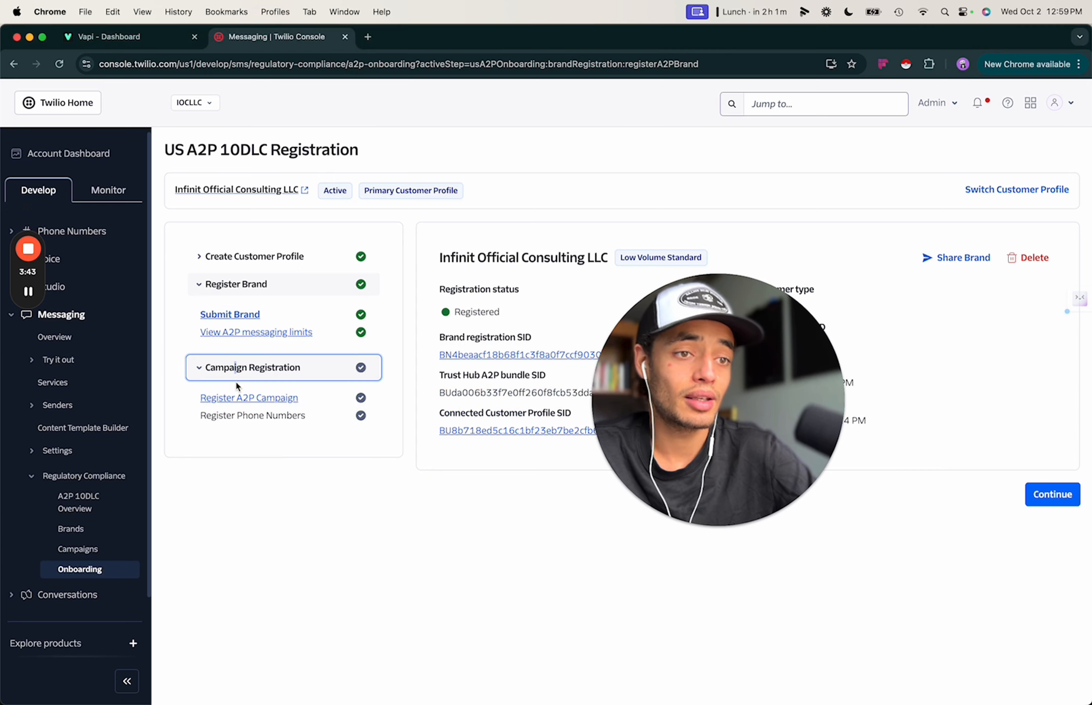
{"action": "left_click", "coordinate": [236, 326]}
{"action": "left_click_drag", "start_coordinate": [692, 405], "coordinate": [223, 568]}
{"action": "scroll", "coordinate": [472, 538], "scroll_direction": "down", "scroll_amount": 6}
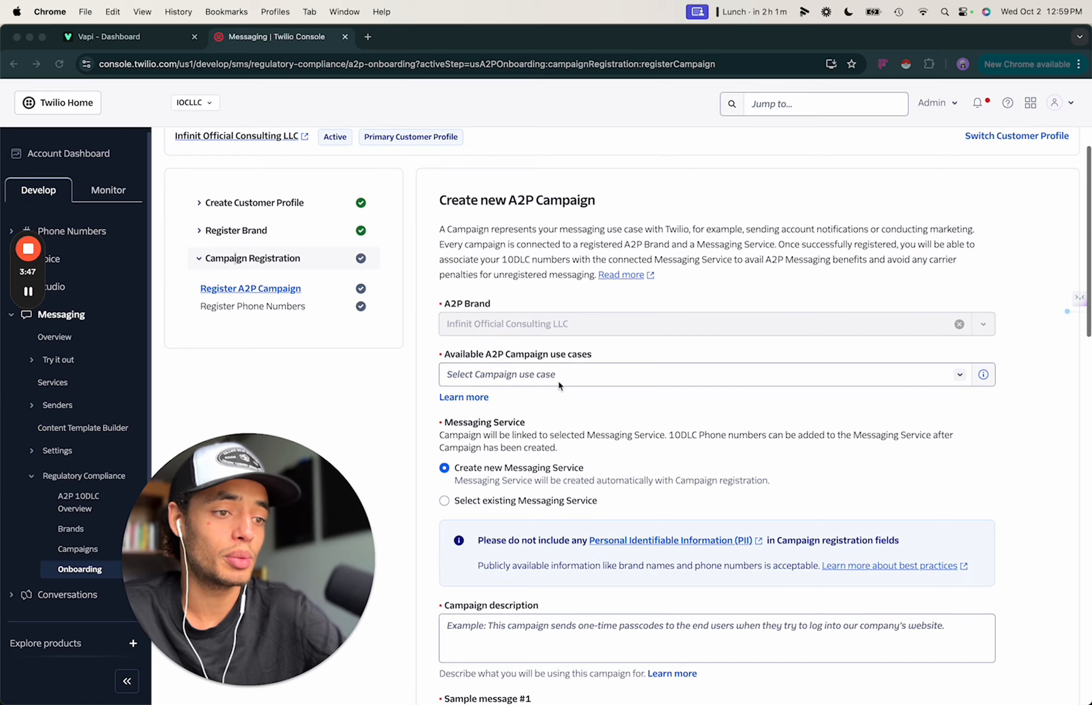
{"action": "scroll", "coordinate": [478, 345], "scroll_direction": "down", "scroll_amount": 1}
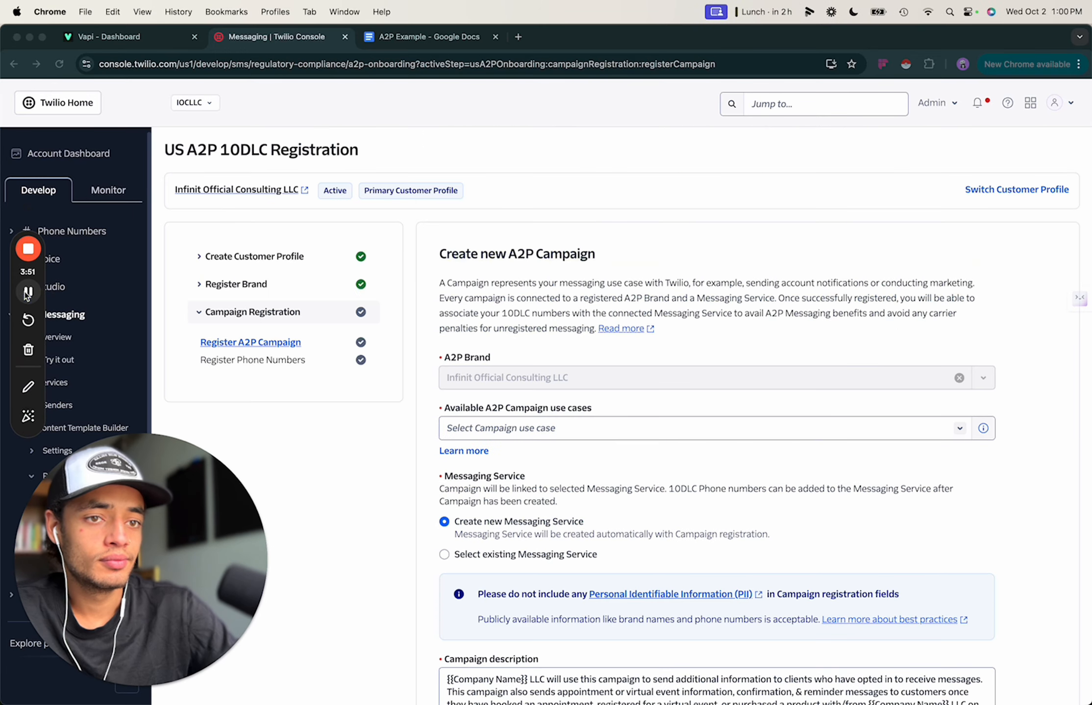
- Choose Mixed ($10.00/month) as the new campaign's A2P use case
{"action": "scroll", "coordinate": [628, 455], "scroll_direction": "down", "scroll_amount": 1}
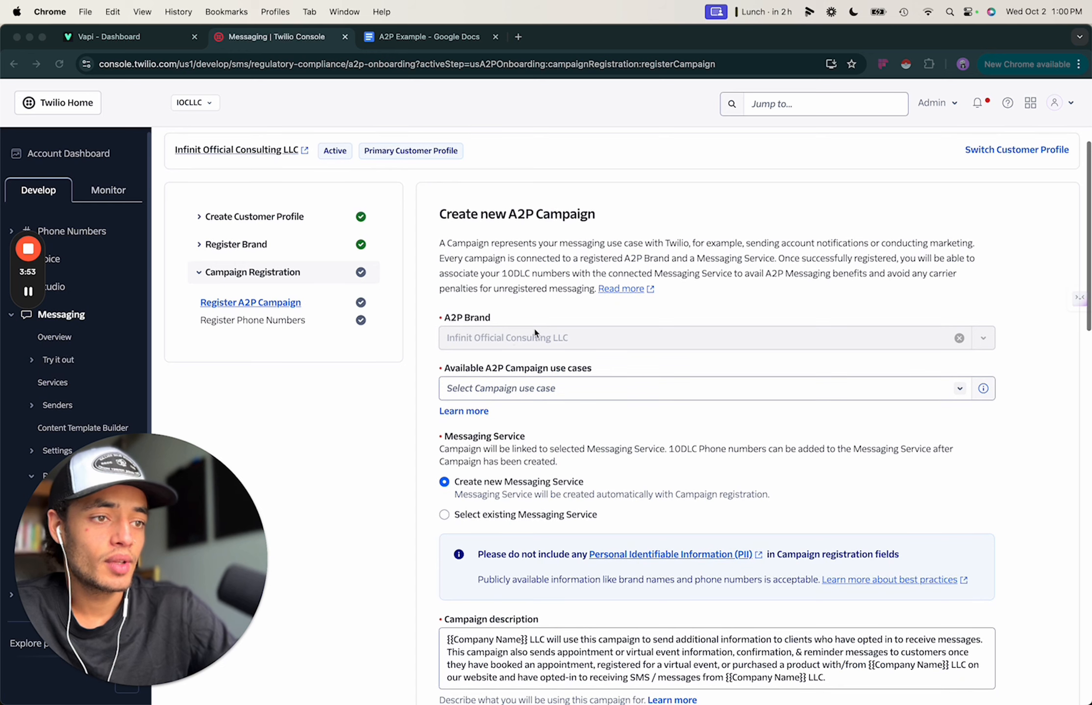
{"action": "left_click", "coordinate": [522, 392]}
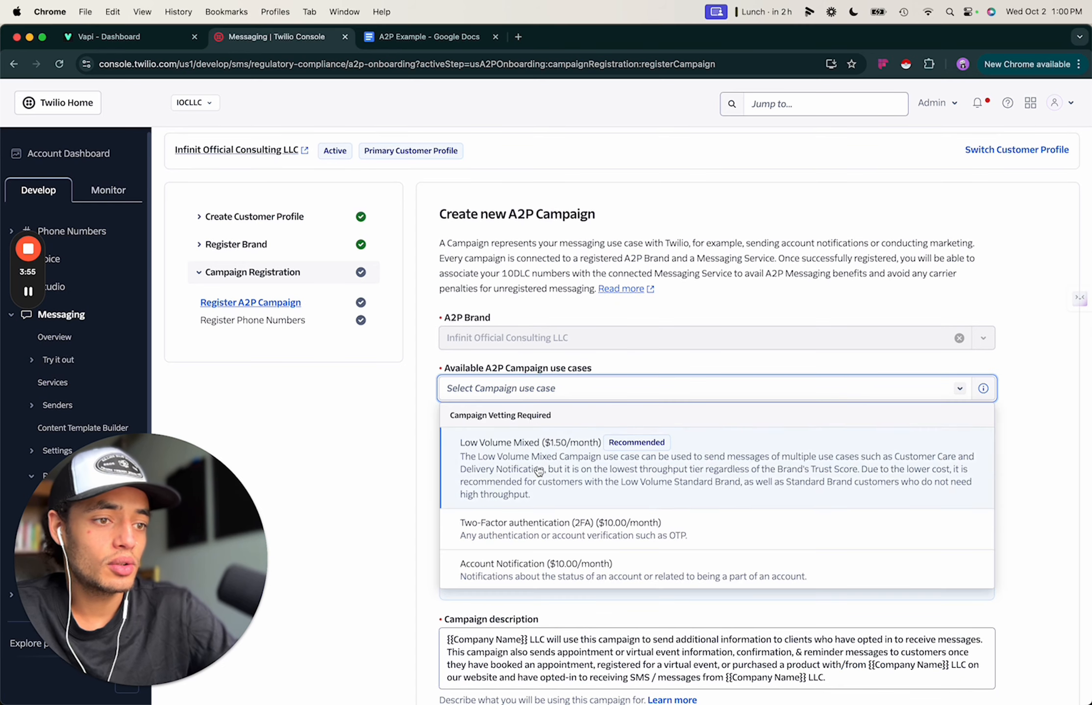
{"action": "scroll", "coordinate": [539, 472], "scroll_direction": "down", "scroll_amount": 5}
{"action": "scroll", "coordinate": [538, 471], "scroll_direction": "down", "scroll_amount": 3}
{"action": "scroll", "coordinate": [539, 471], "scroll_direction": "up", "scroll_amount": 2}
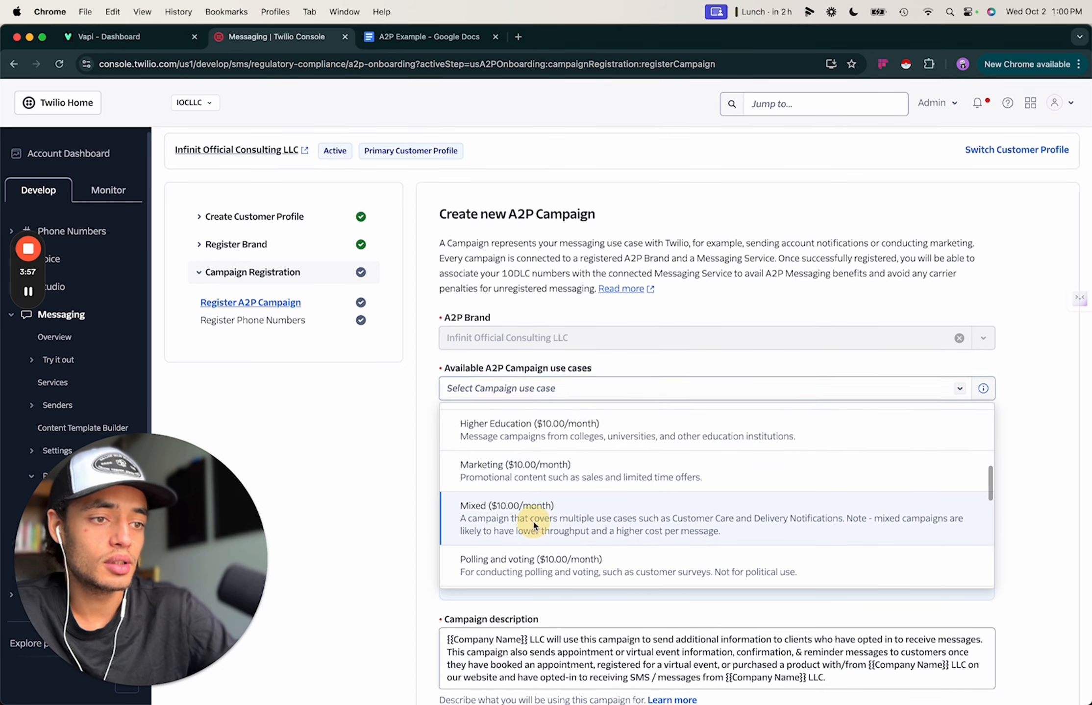
{"action": "left_click", "coordinate": [526, 450]}
- Review the {{Company Name}} placeholders in the campaign description and read the guidance on campaign use case descriptions
{"action": "scroll", "coordinate": [609, 473], "scroll_direction": "down", "scroll_amount": 4}
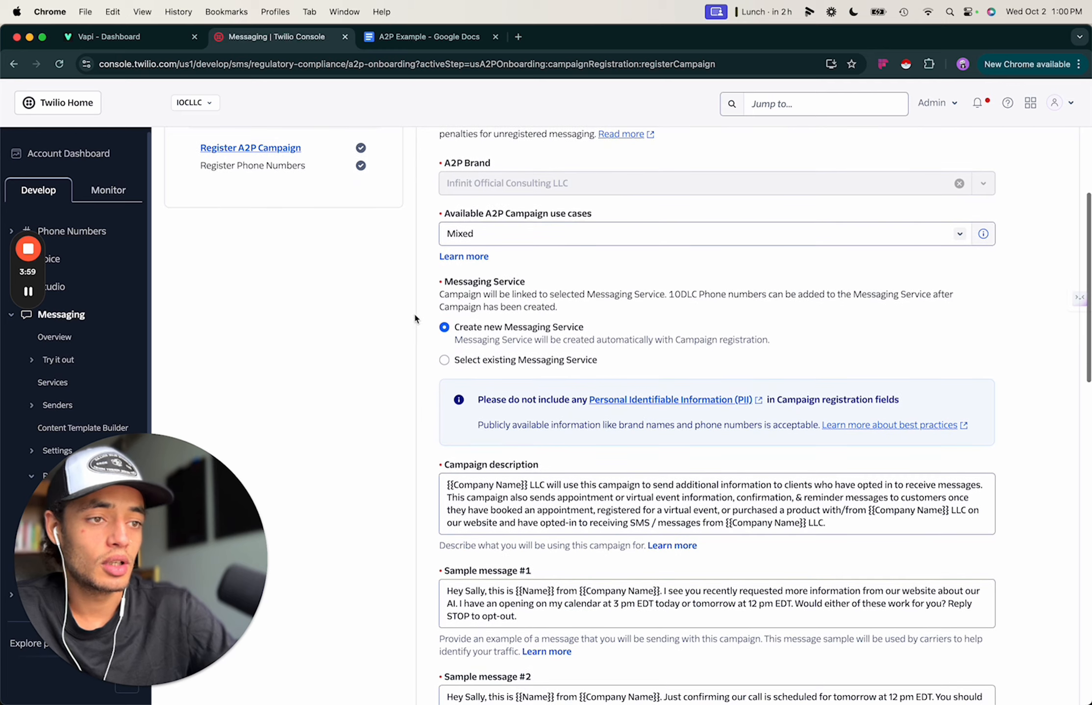
{"action": "scroll", "coordinate": [577, 399], "scroll_direction": "down", "scroll_amount": 5}
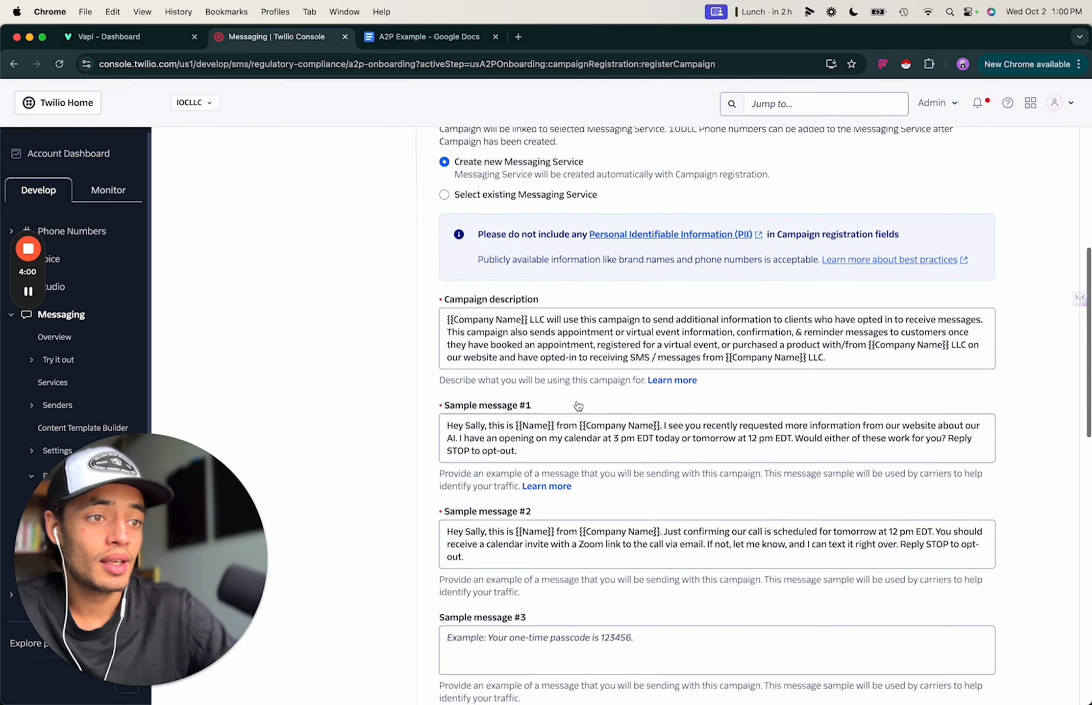
{"action": "scroll", "coordinate": [445, 317], "scroll_direction": "down", "scroll_amount": 1}
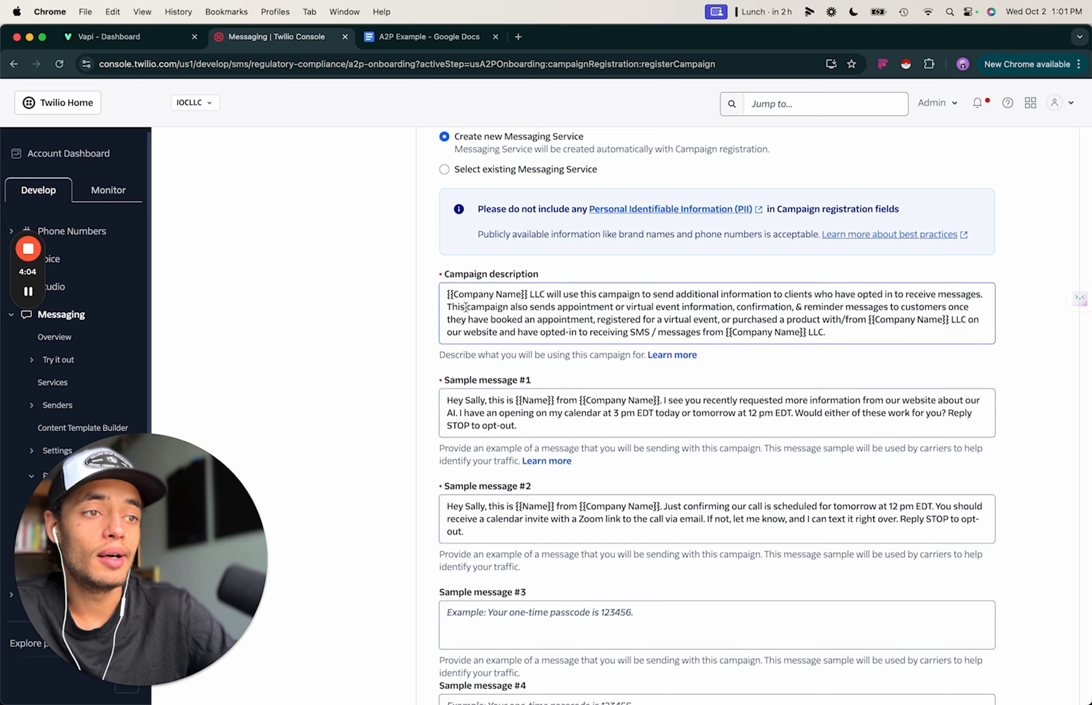
{"action": "left_click_drag", "start_coordinate": [444, 294], "coordinate": [519, 294]}
{"action": "left_click", "coordinate": [559, 295]}
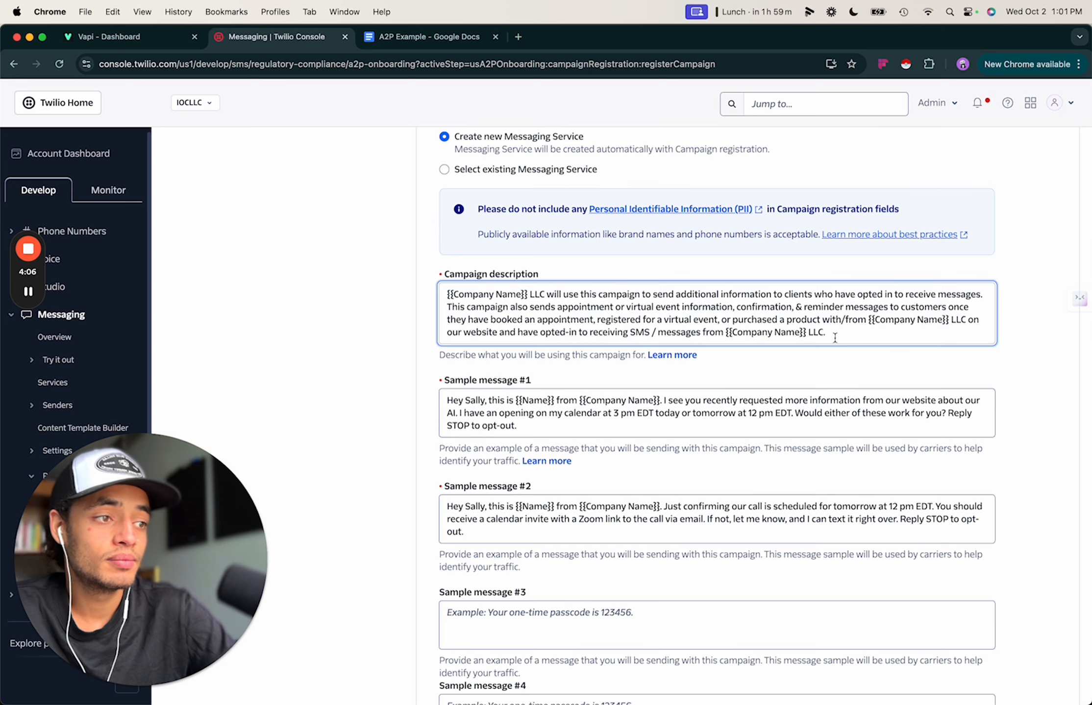
{"action": "left_click_drag", "start_coordinate": [872, 322], "coordinate": [929, 323]}
{"action": "left_click_drag", "start_coordinate": [736, 336], "coordinate": [785, 339]}
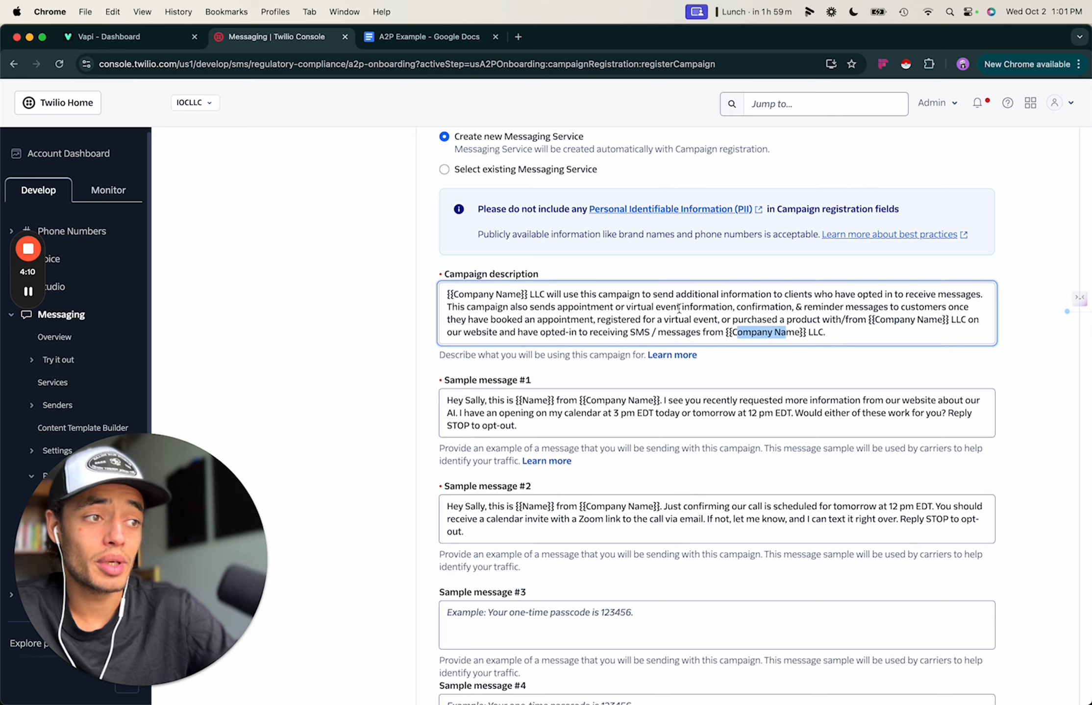
{"action": "left_click", "coordinate": [678, 362]}
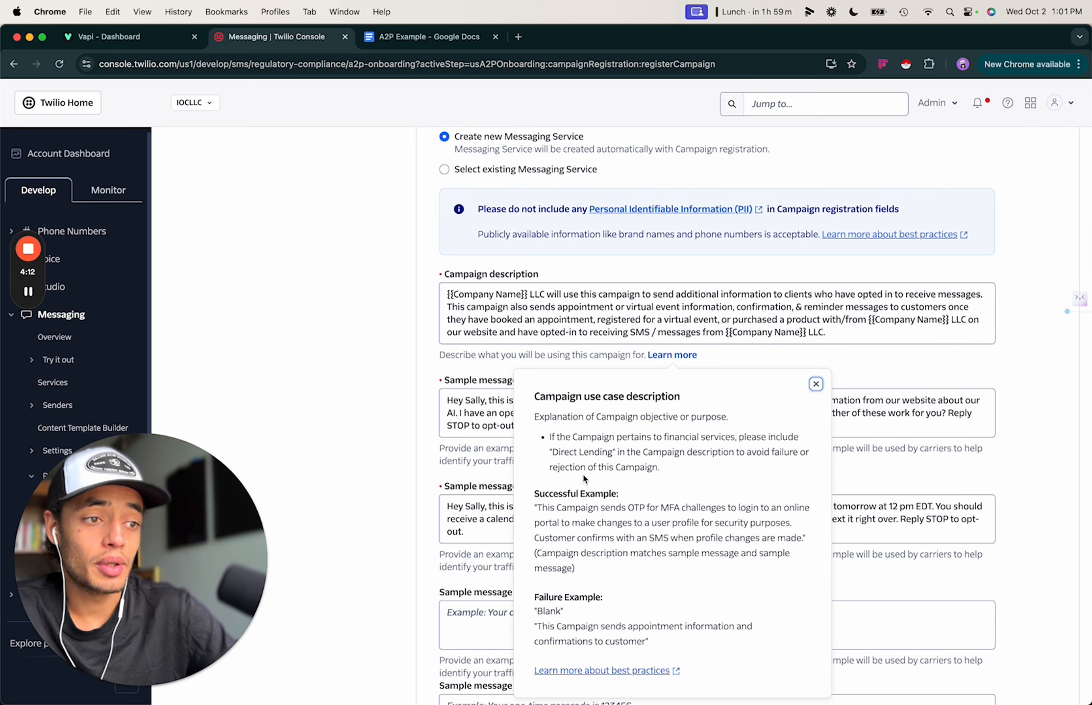
{"action": "left_click", "coordinate": [393, 465]}
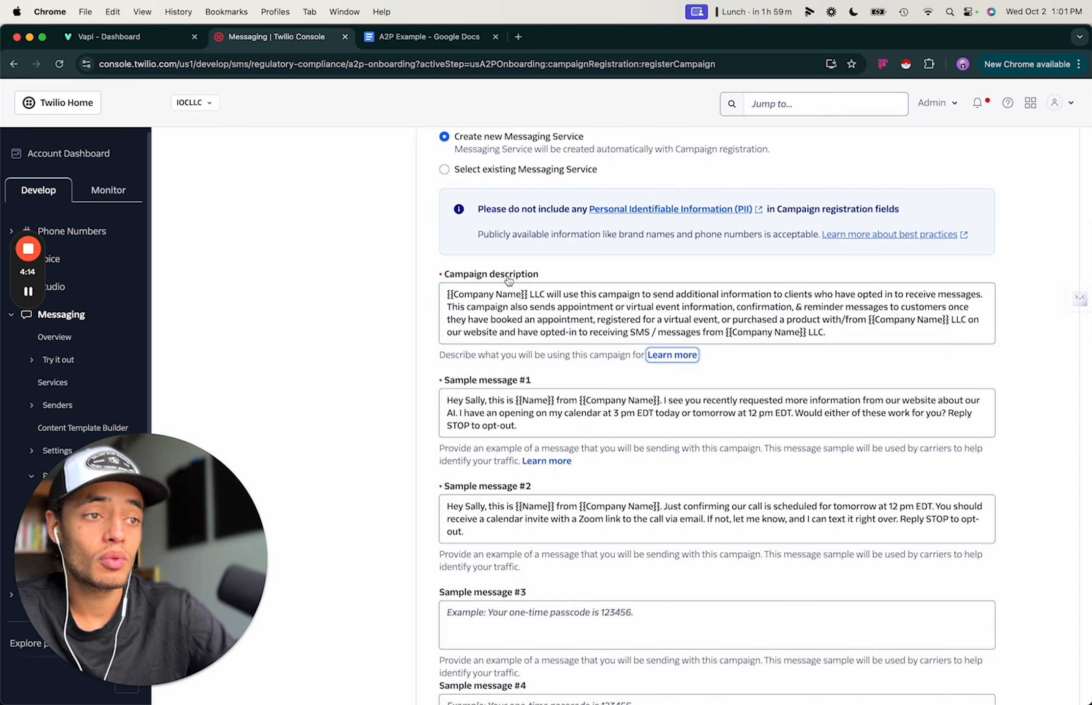
- Review the {{Name}} and {{Company Name}} placeholders in sample message #1 and read the sample message guidance
{"action": "scroll", "coordinate": [620, 386], "scroll_direction": "down", "scroll_amount": 3}
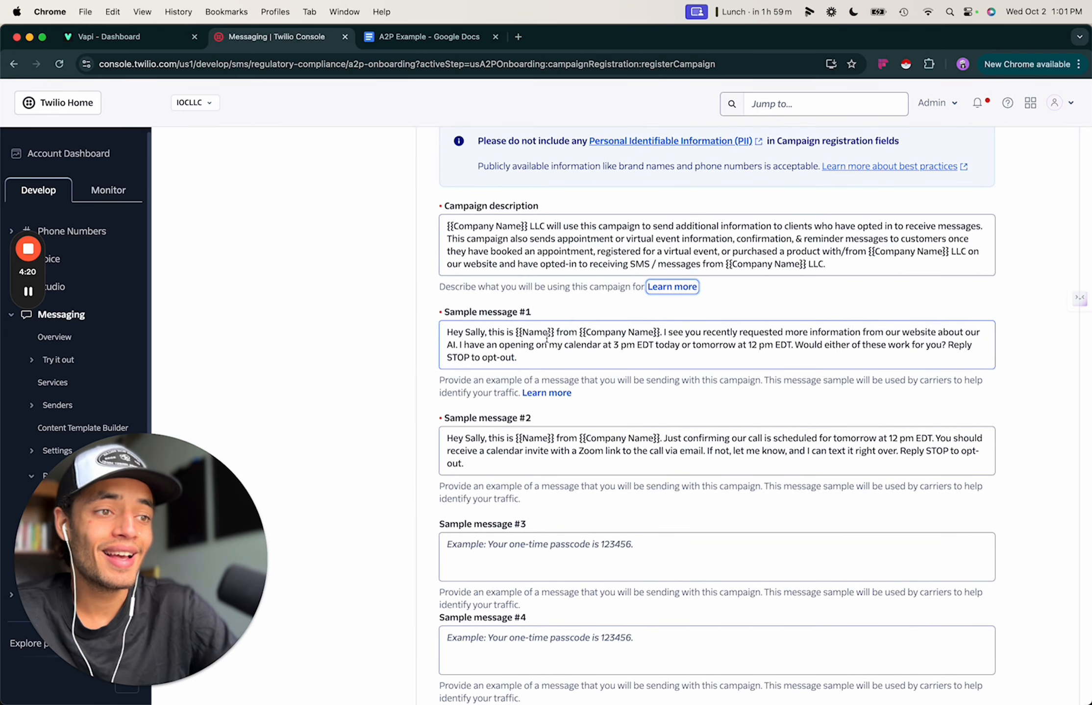
{"action": "left_click_drag", "start_coordinate": [555, 335], "coordinate": [517, 337]}
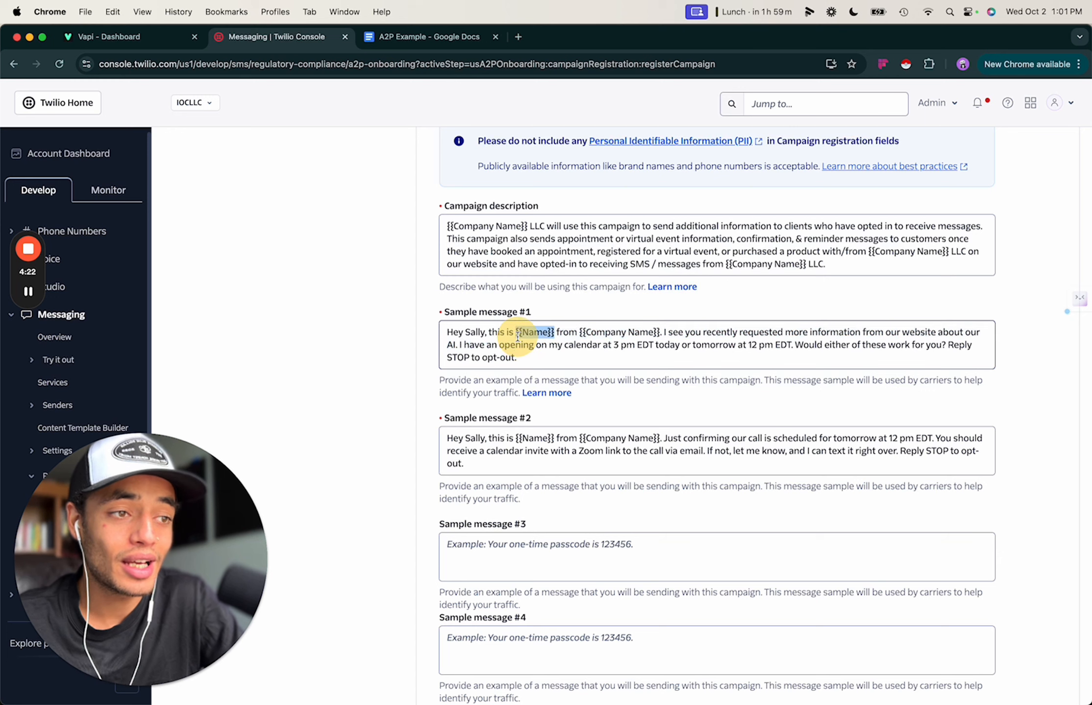
{"action": "left_click_drag", "start_coordinate": [659, 334], "coordinate": [588, 334]}
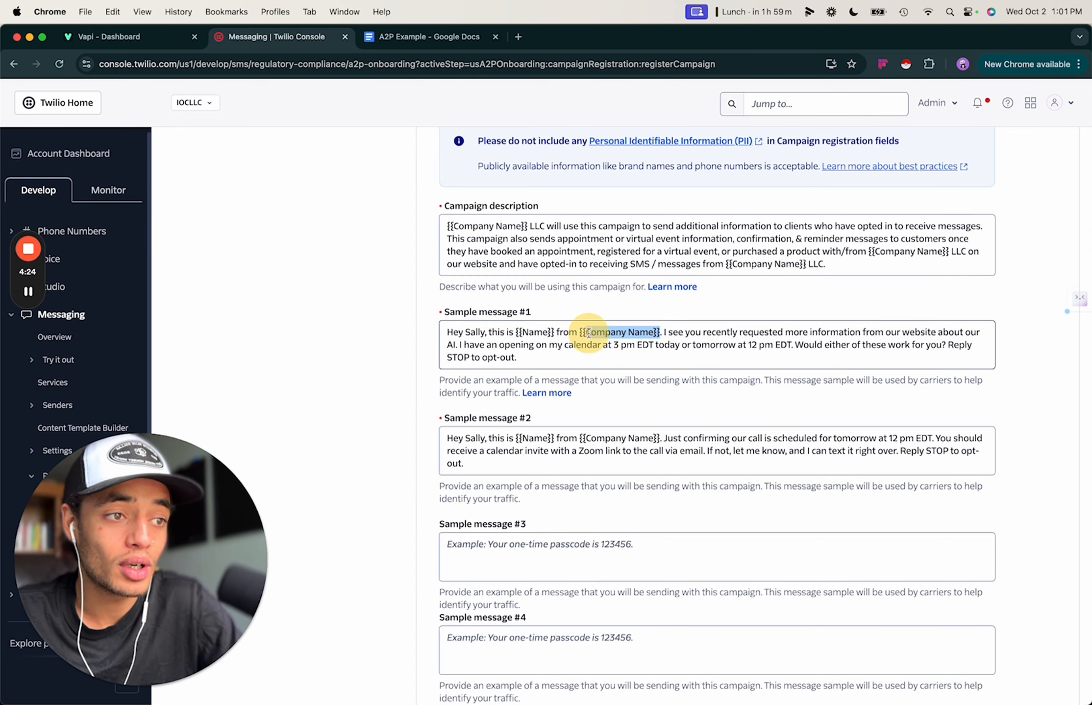
{"action": "left_click", "coordinate": [606, 335]}
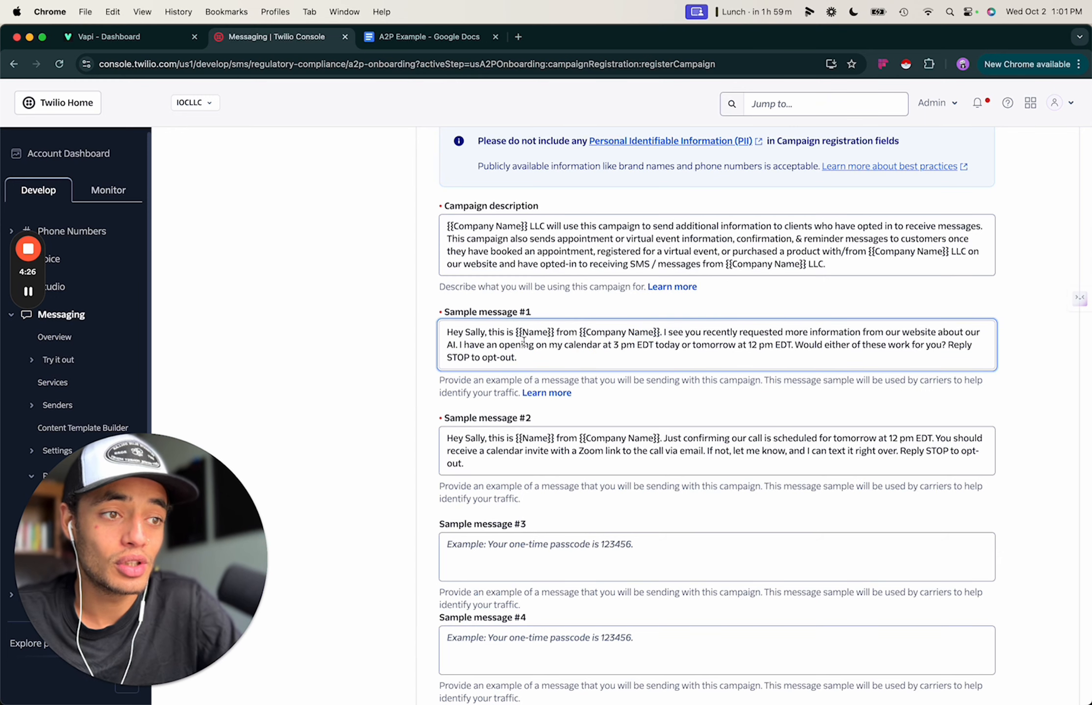
{"action": "scroll", "coordinate": [523, 342], "scroll_direction": "down", "scroll_amount": 1}
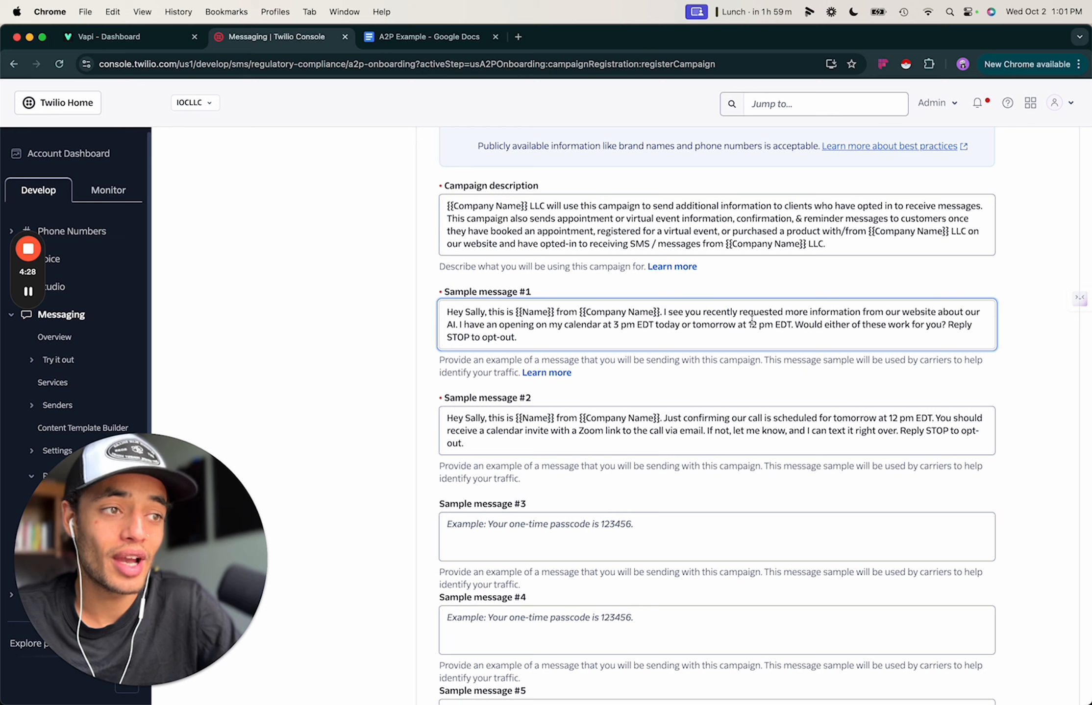
{"action": "left_click", "coordinate": [545, 377]}
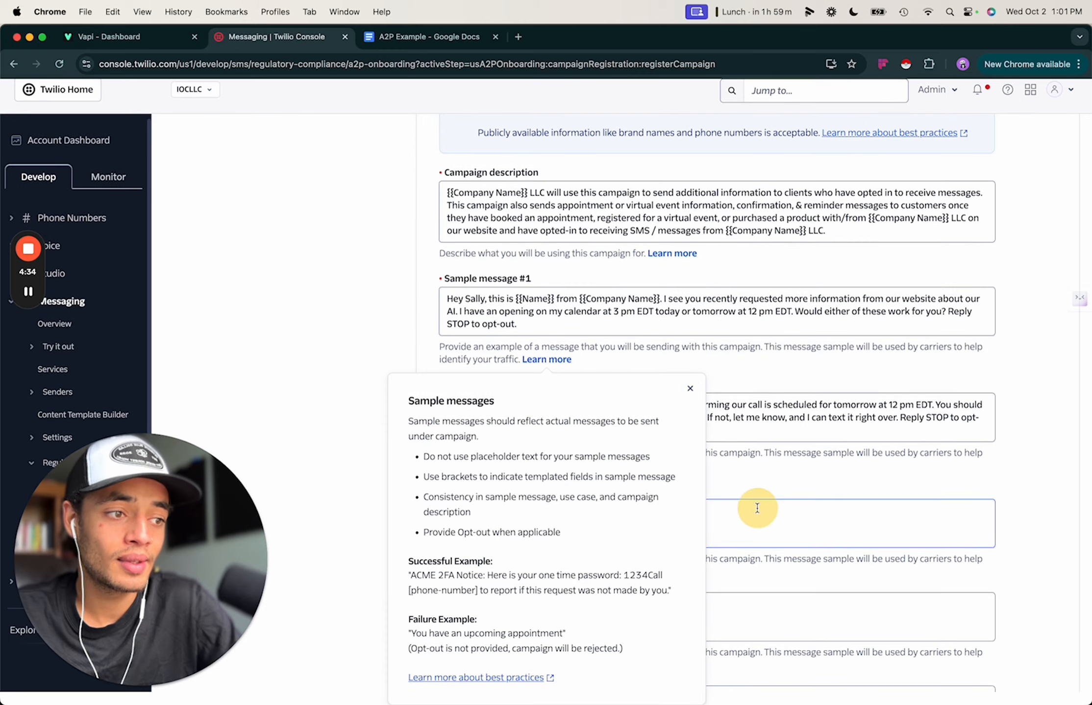
{"action": "left_click", "coordinate": [725, 470]}
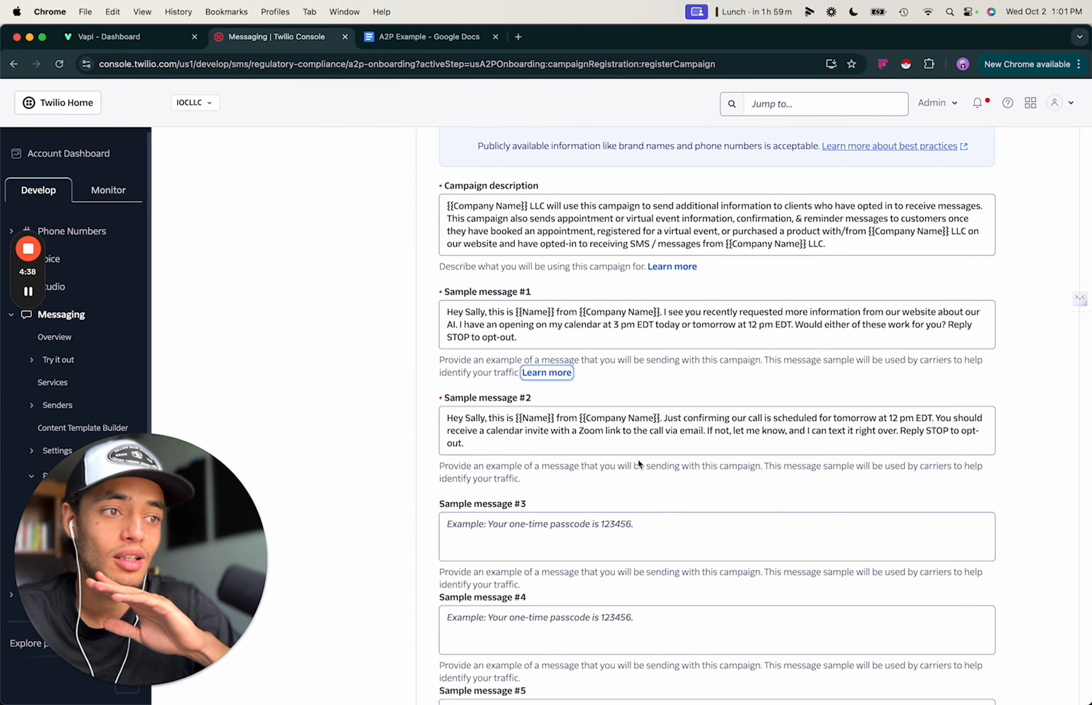
- Describe end-user consent as opting in by visiting {{website}}, filling in details and checking a box to receive notifications & promotional messages
{"action": "scroll", "coordinate": [638, 464], "scroll_direction": "down", "scroll_amount": 1}
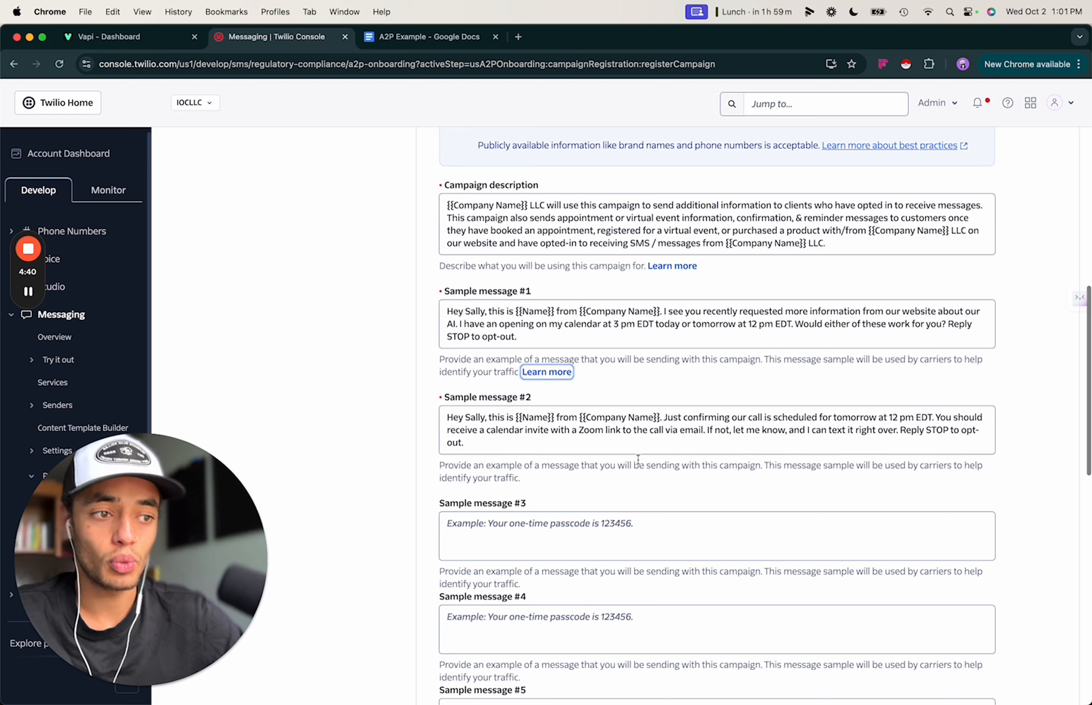
{"action": "scroll", "coordinate": [637, 459], "scroll_direction": "down", "scroll_amount": 1}
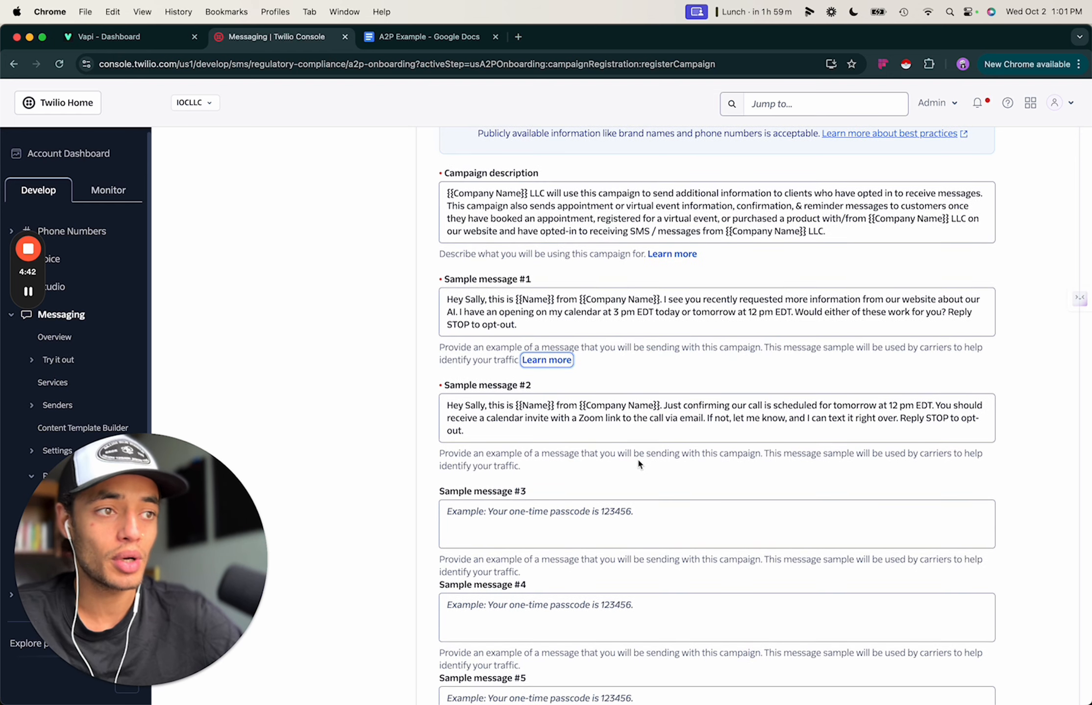
{"action": "scroll", "coordinate": [637, 458], "scroll_direction": "down", "scroll_amount": 5}
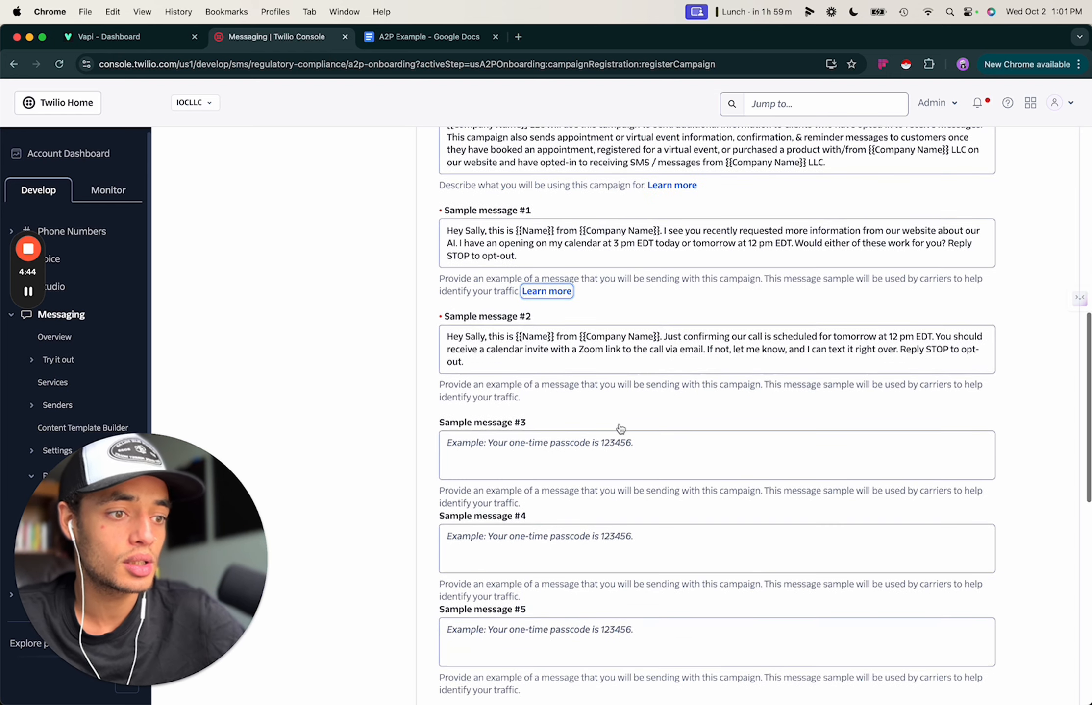
{"action": "scroll", "coordinate": [621, 428], "scroll_direction": "down", "scroll_amount": 8}
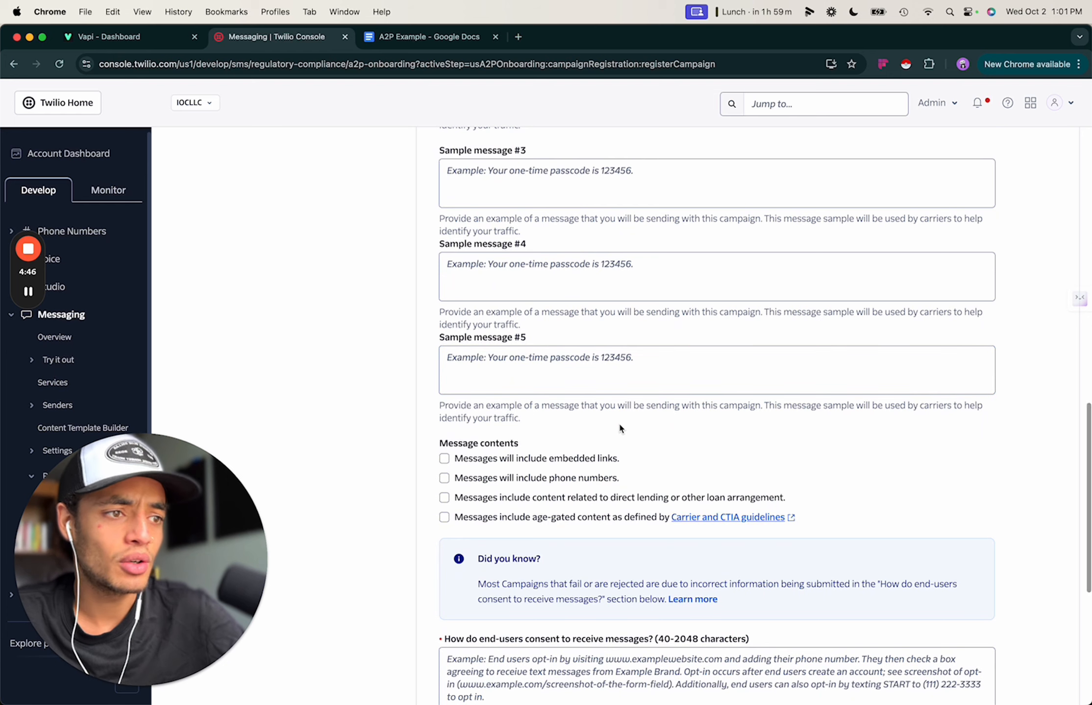
{"action": "scroll", "coordinate": [619, 428], "scroll_direction": "down", "scroll_amount": 10}
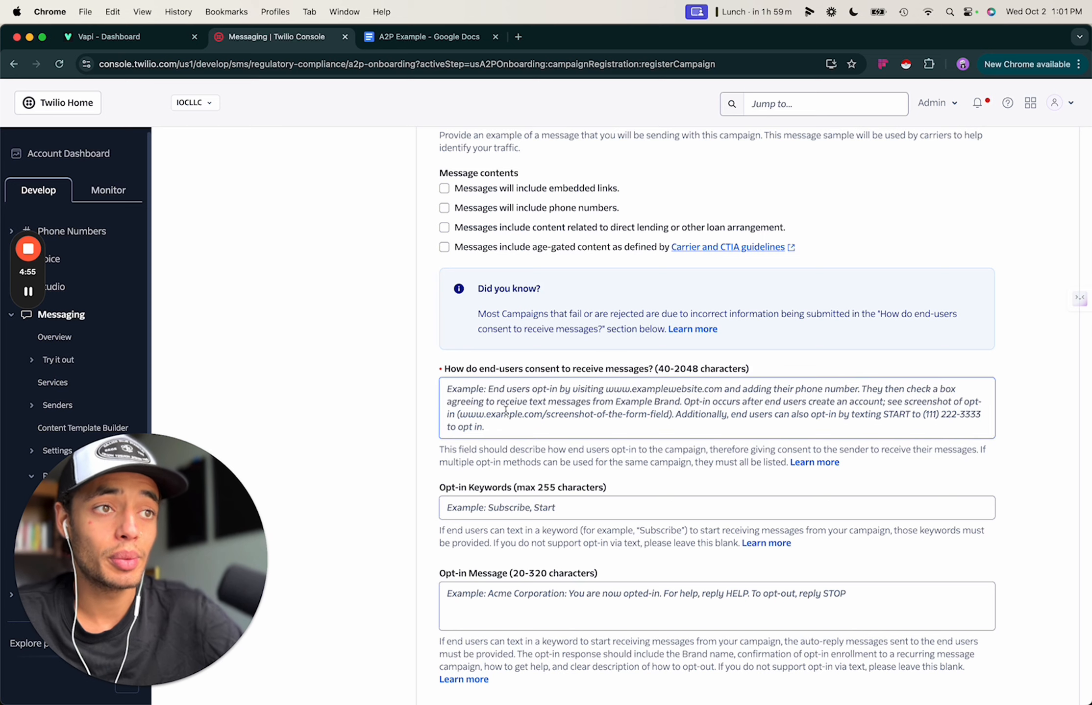
{"action": "left_click", "coordinate": [481, 419]}
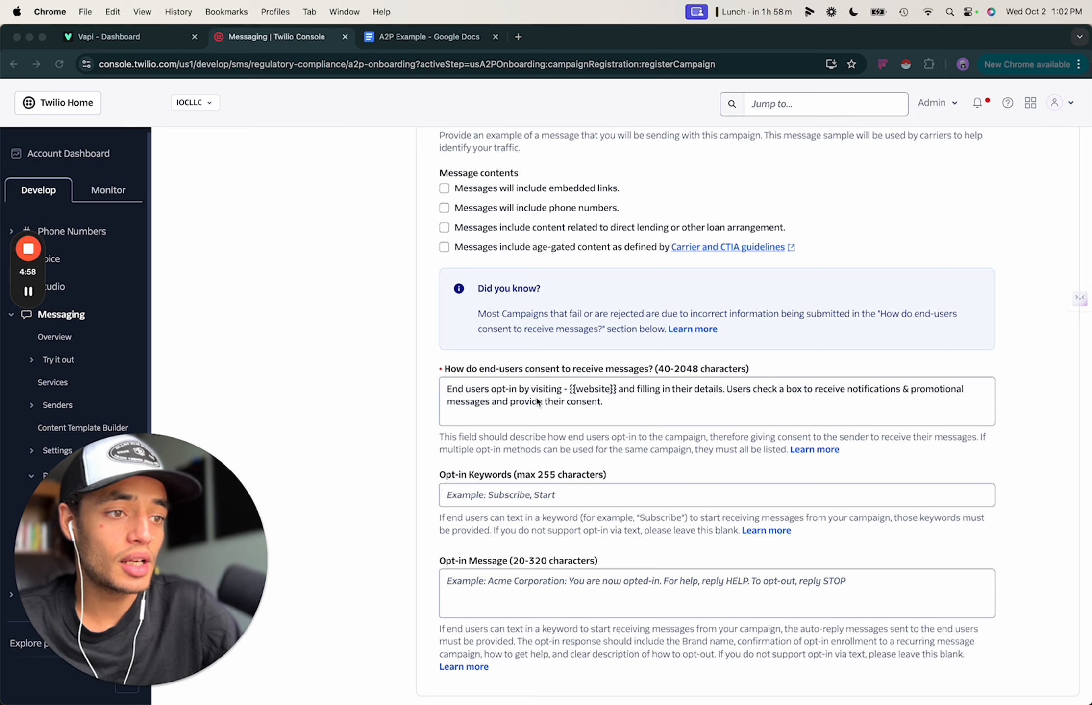
{"action": "left_click", "coordinate": [569, 392]}
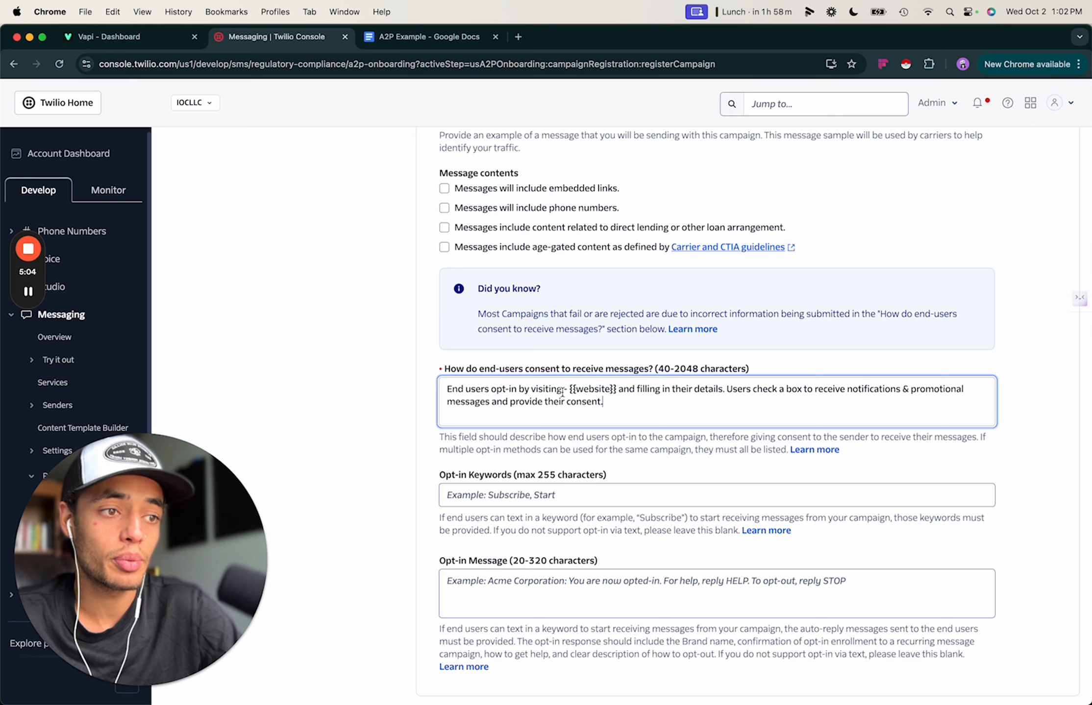
- Fill the Opt-in Message with the "Hey Sally! Thank you for requesting more information" text copied from the A2P Example document
{"action": "scroll", "coordinate": [578, 399], "scroll_direction": "down", "scroll_amount": 2}
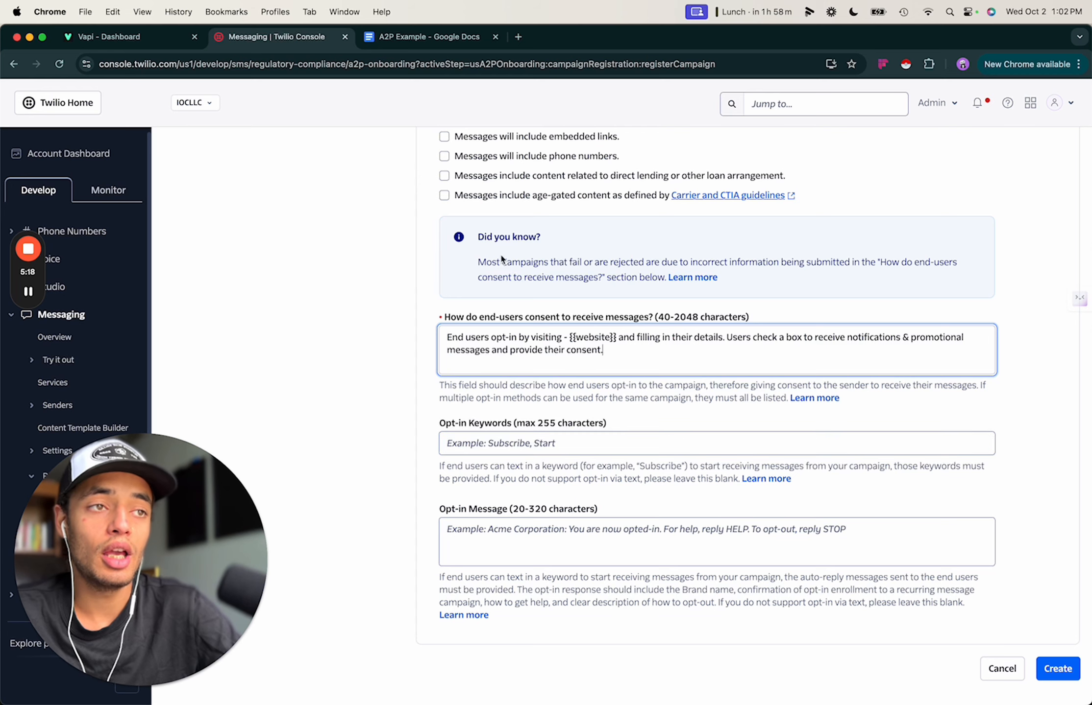
{"action": "left_click", "coordinate": [376, 48]}
{"action": "scroll", "coordinate": [490, 400], "scroll_direction": "down", "scroll_amount": 5}
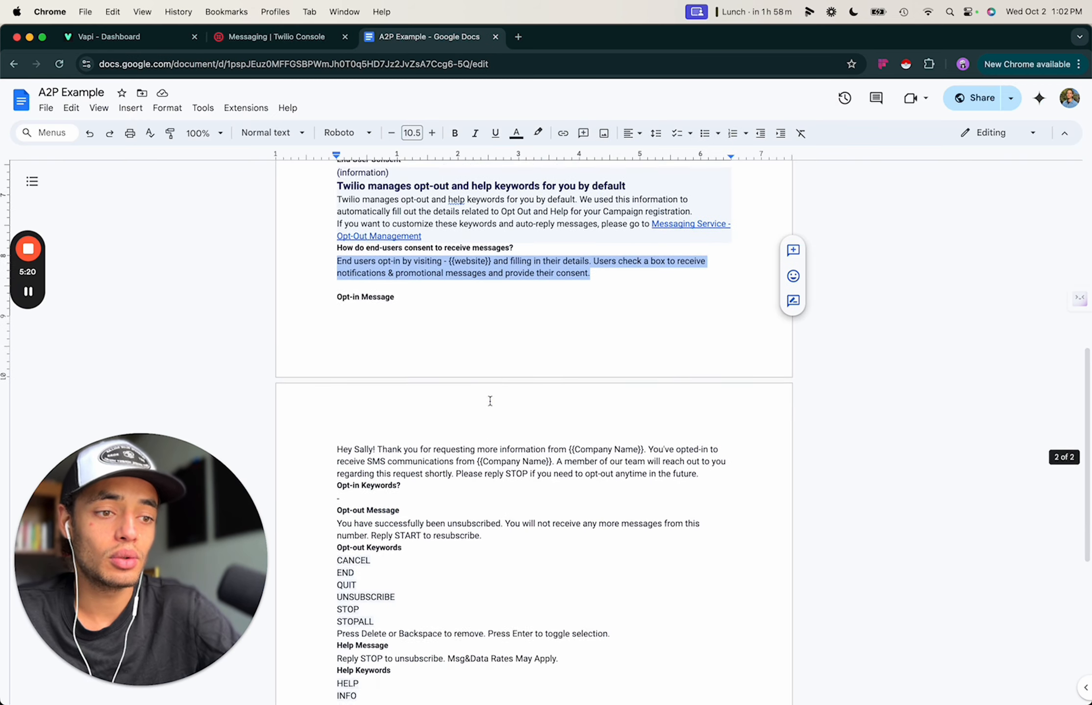
{"action": "scroll", "coordinate": [483, 431], "scroll_direction": "down", "scroll_amount": 1}
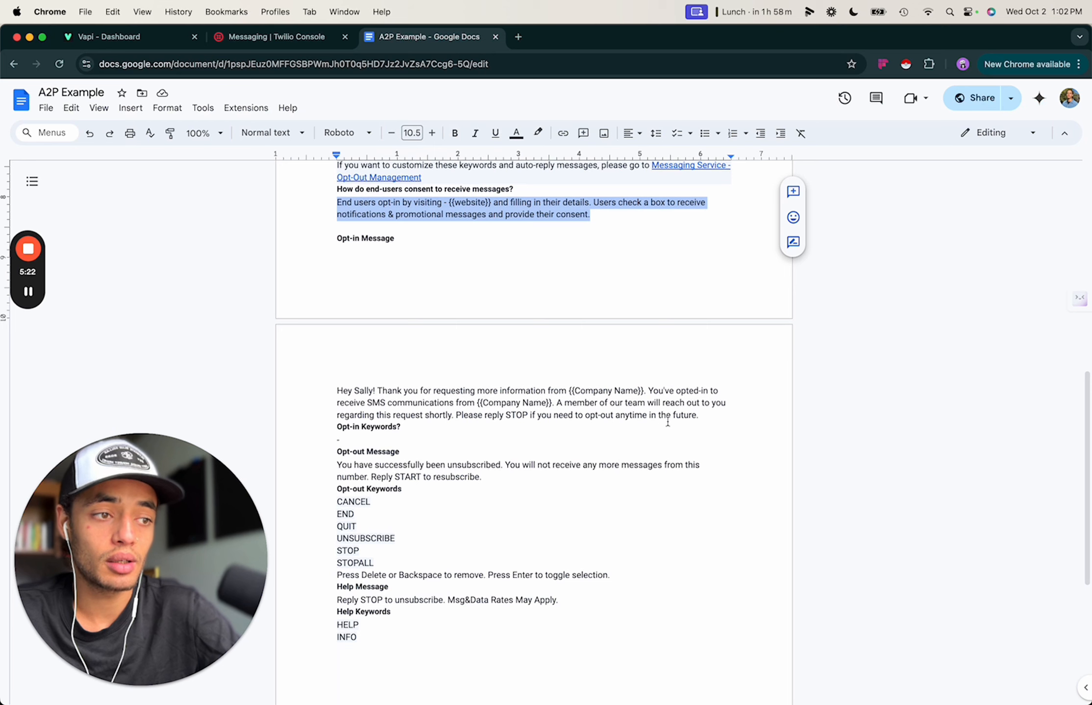
{"action": "left_click_drag", "start_coordinate": [699, 416], "coordinate": [312, 391]}
{"action": "key", "text": "super+c"}
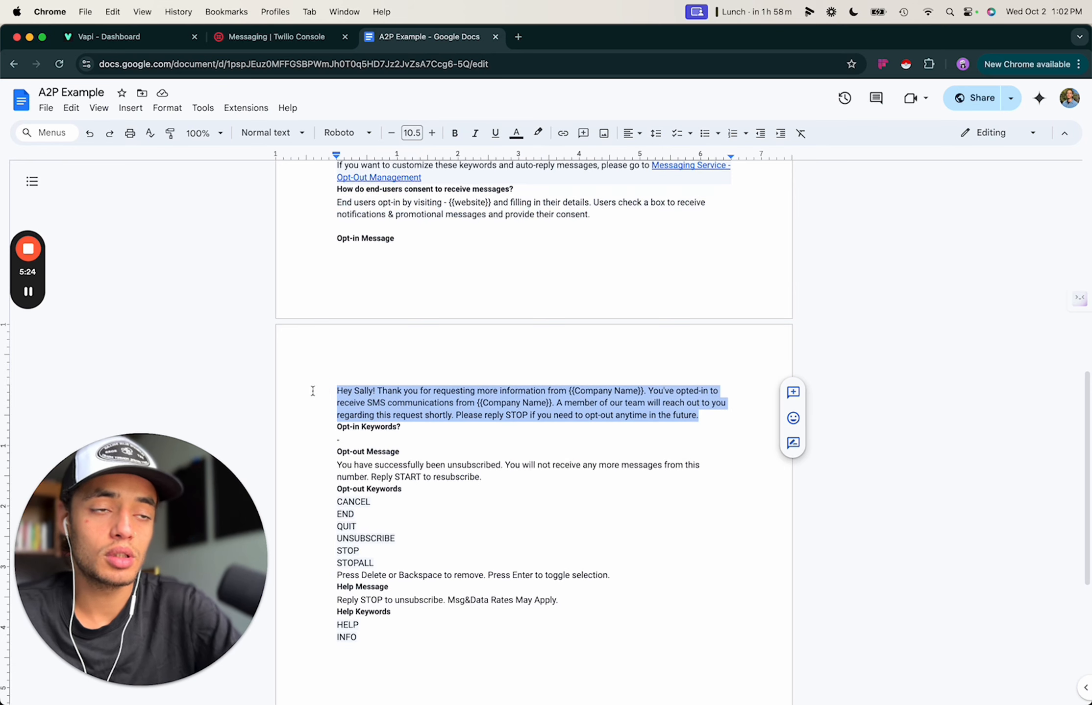
{"action": "left_click", "coordinate": [277, 37]}
{"action": "left_click", "coordinate": [514, 444]}
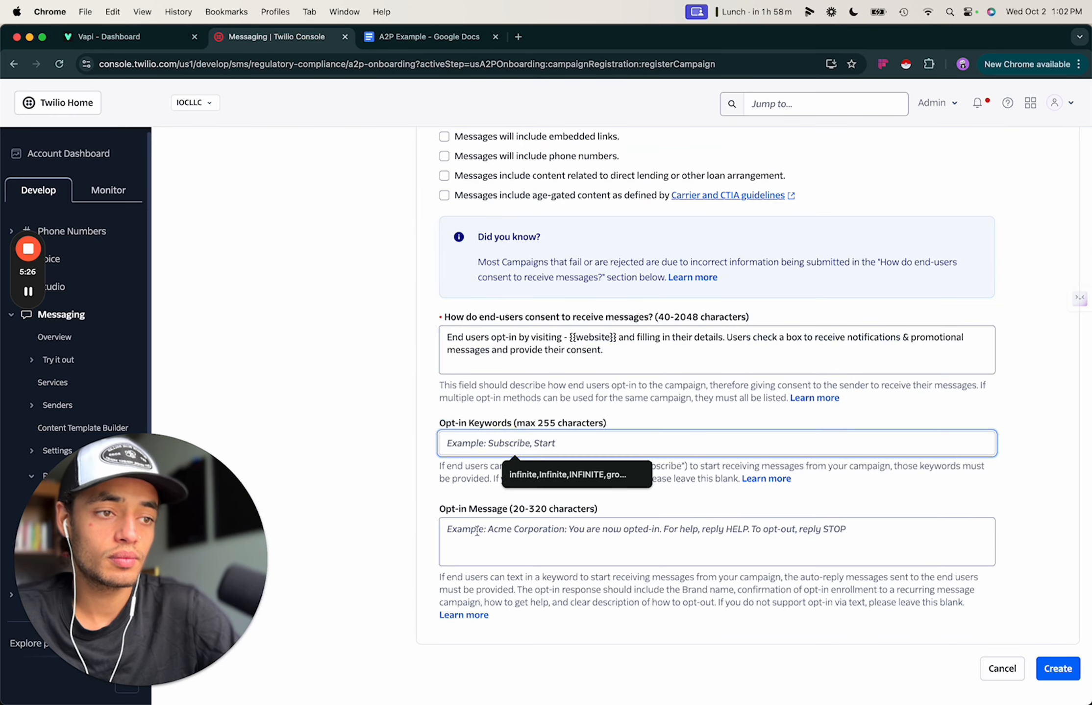
{"action": "left_click", "coordinate": [476, 531]}
{"action": "key", "text": "super+v"}
- Try "sun" as an opt-in keyword, and clear both the keyword and the opt-in message
{"action": "left_click", "coordinate": [517, 452]}
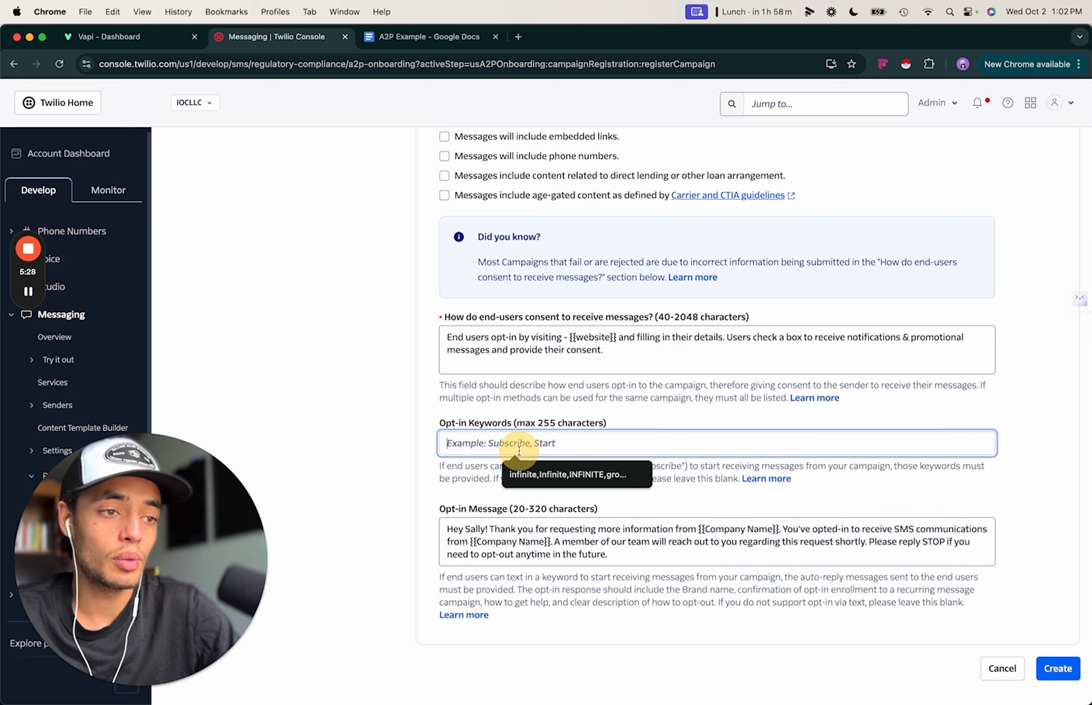
{"action": "type", "text": "sun"}
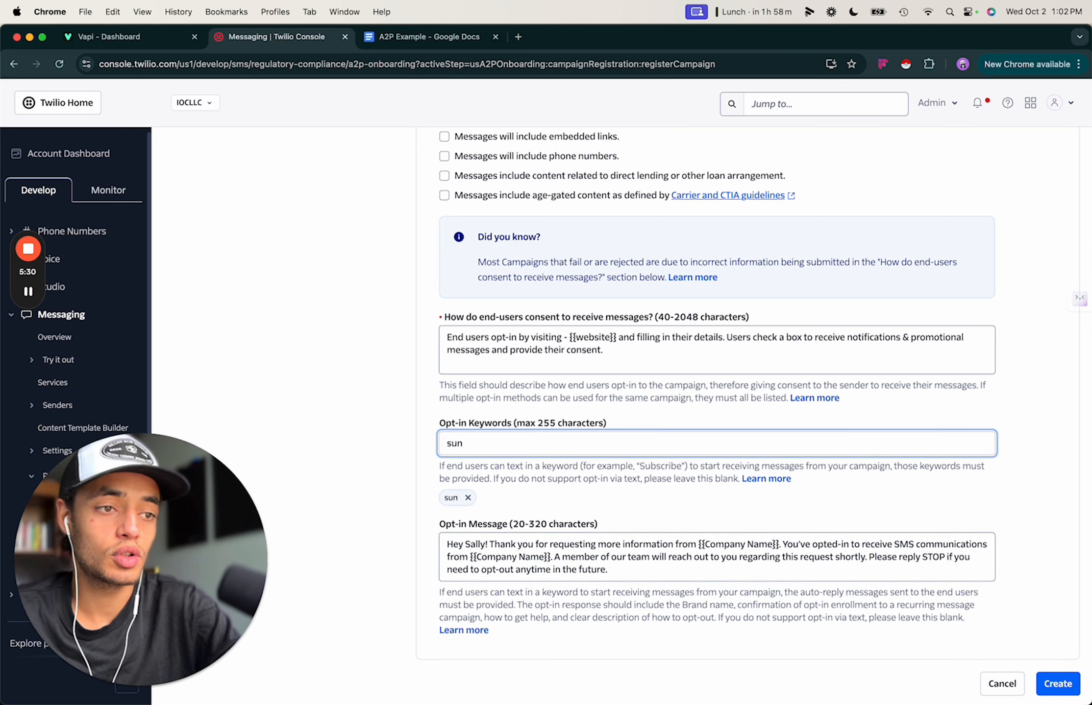
{"action": "key", "text": "BackSpace"}
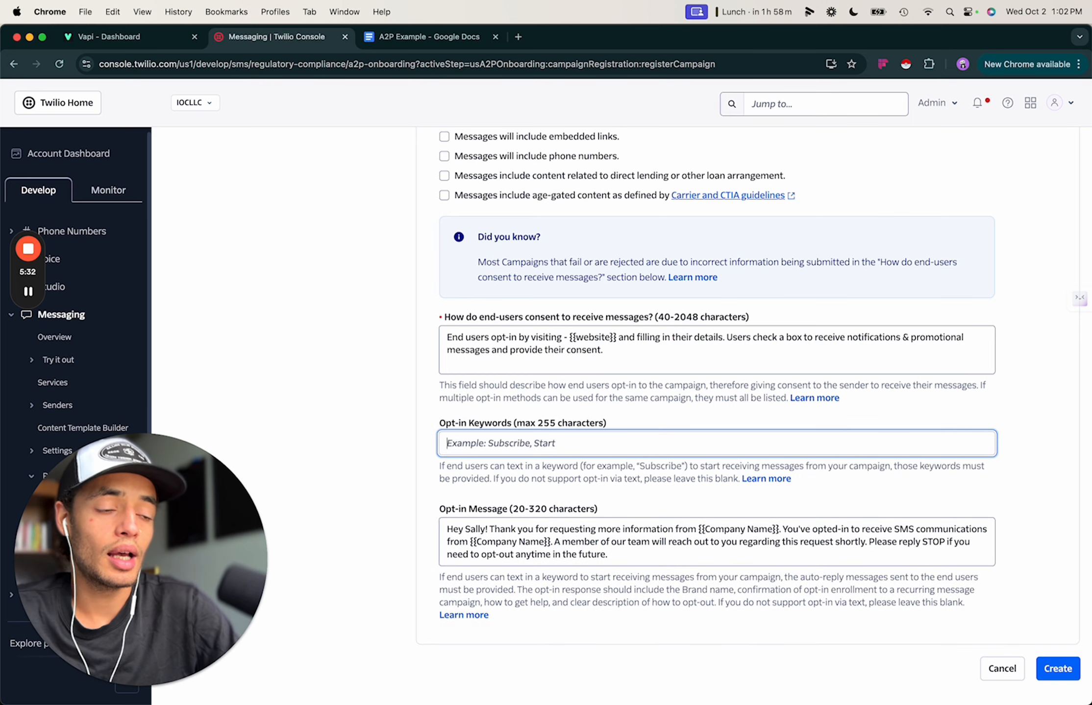
{"action": "triple_click", "coordinate": [560, 527]}
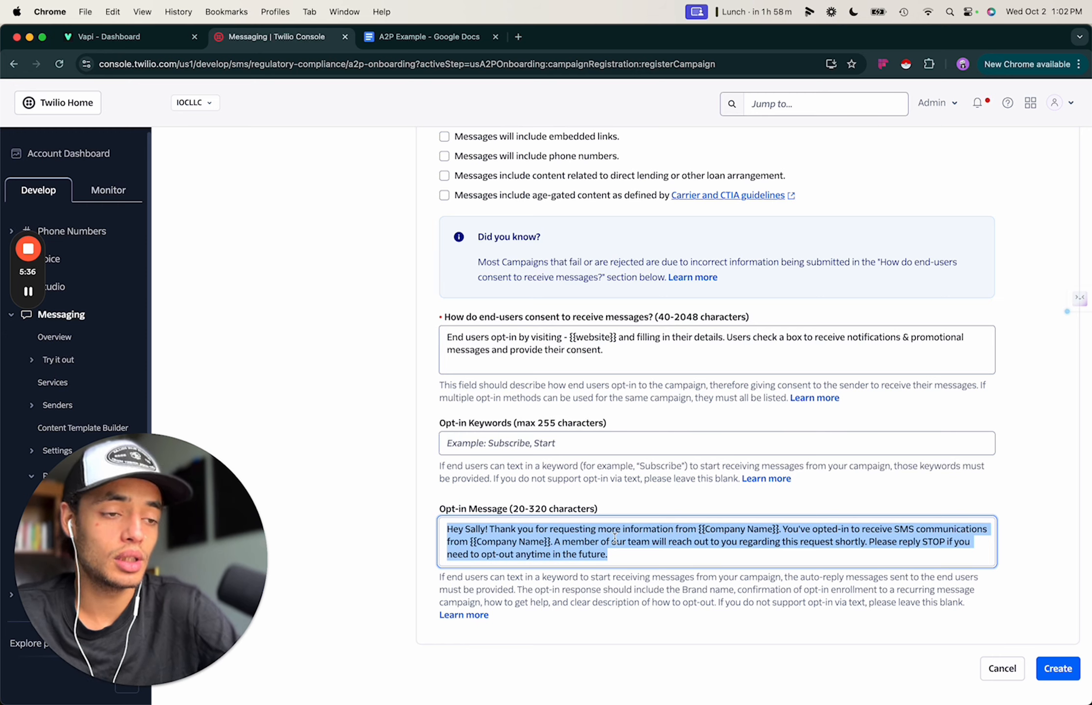
{"action": "key", "text": "BackSpace"}
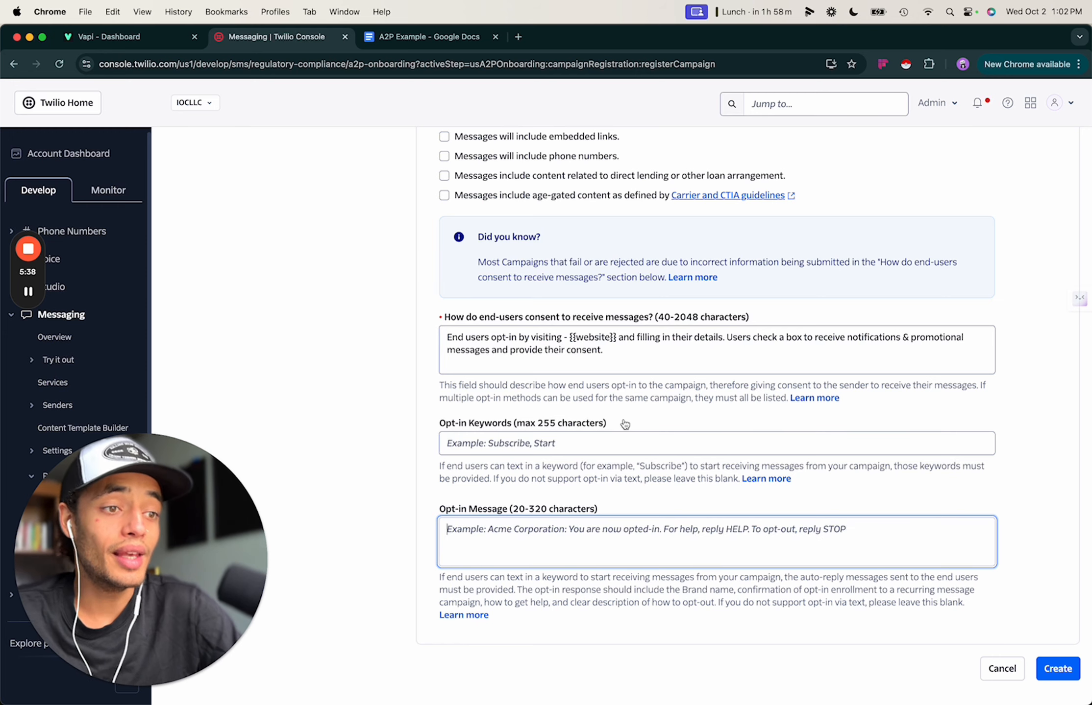
- Read the guidance on how end-users consent to receive messages, including its successful and failure examples
{"action": "left_click", "coordinate": [579, 362]}
{"action": "left_click", "coordinate": [608, 350]}
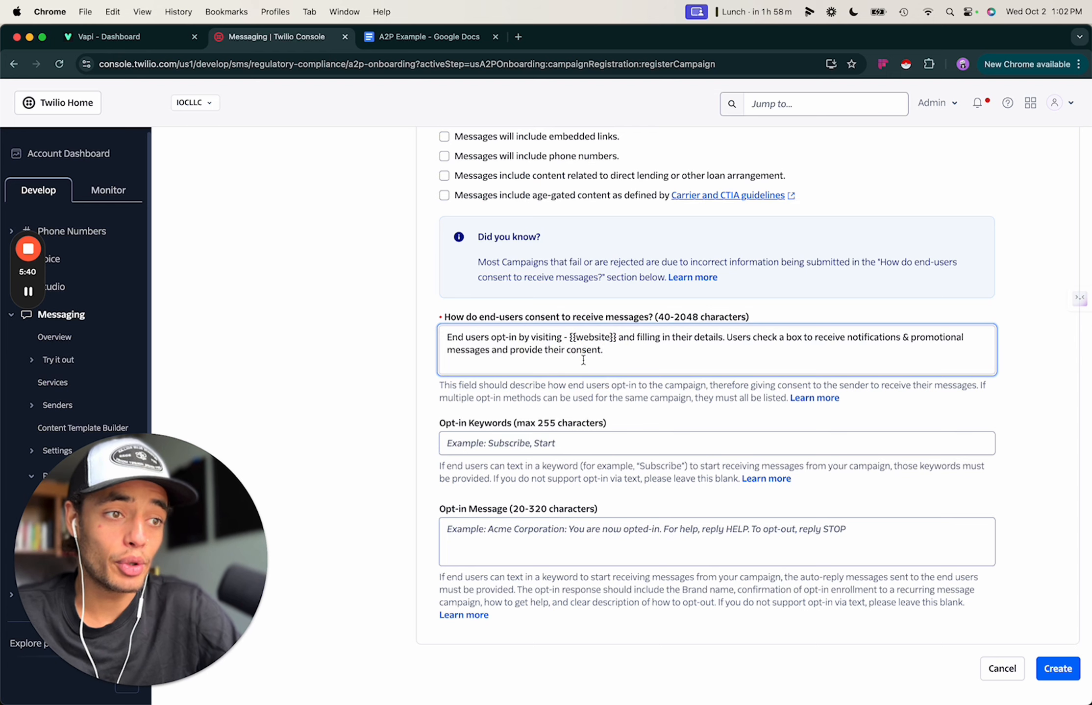
{"action": "left_click", "coordinate": [814, 402]}
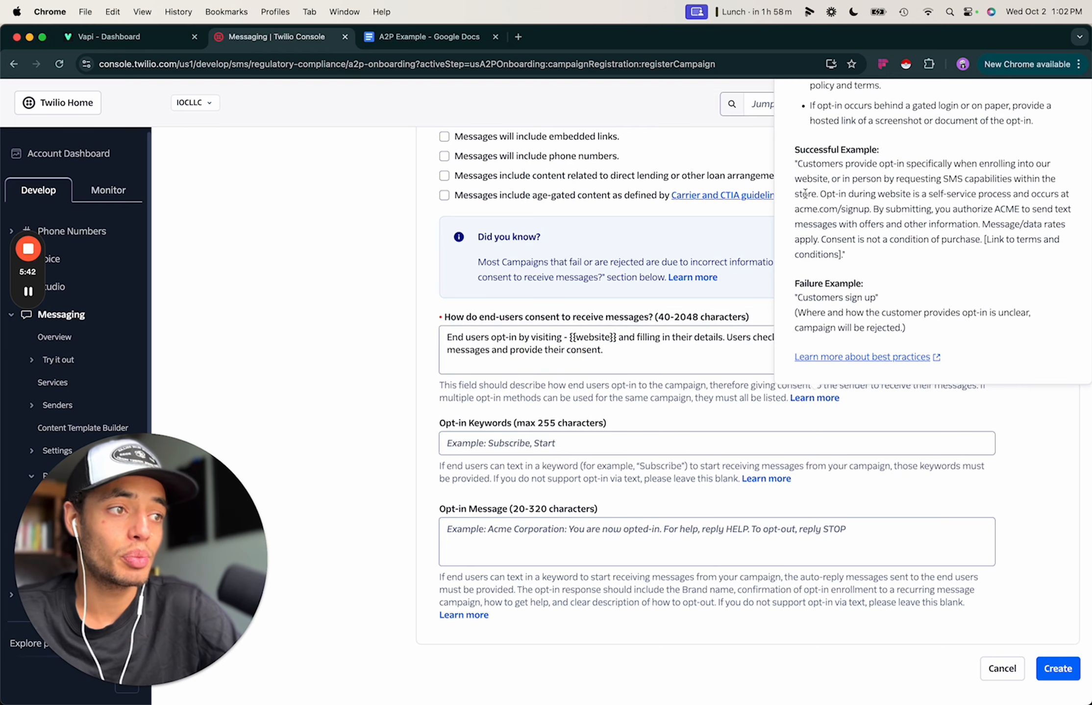
{"action": "scroll", "coordinate": [627, 314], "scroll_direction": "up", "scroll_amount": 5}
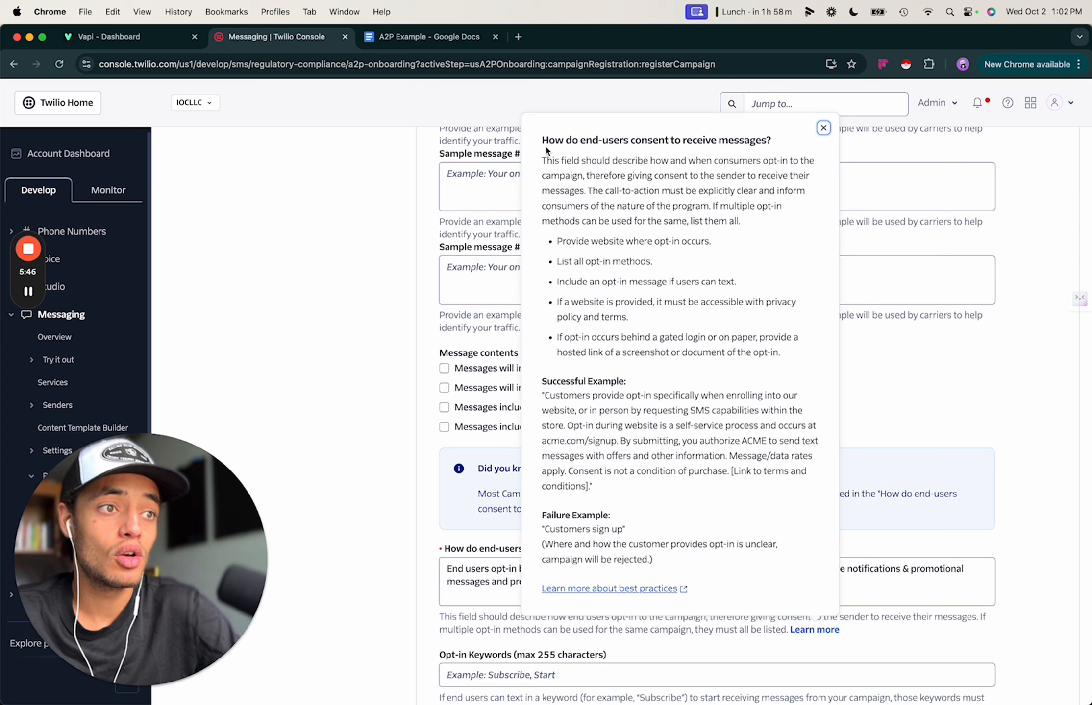
{"action": "left_click_drag", "start_coordinate": [564, 142], "coordinate": [700, 562]}
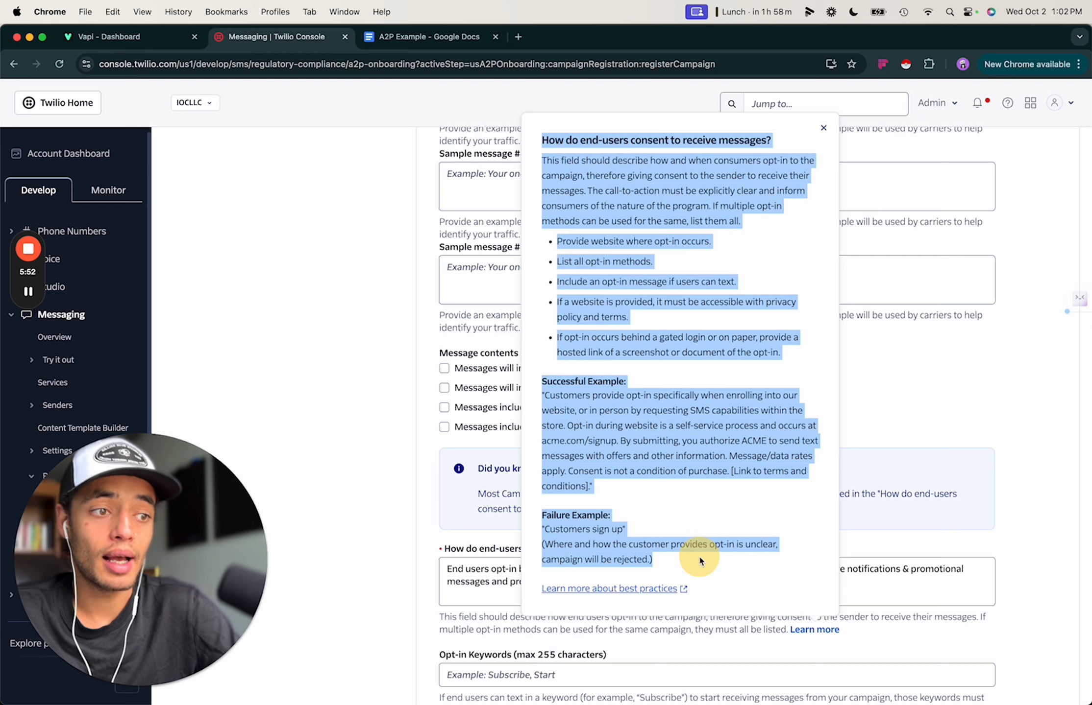
{"action": "left_click", "coordinate": [440, 539]}
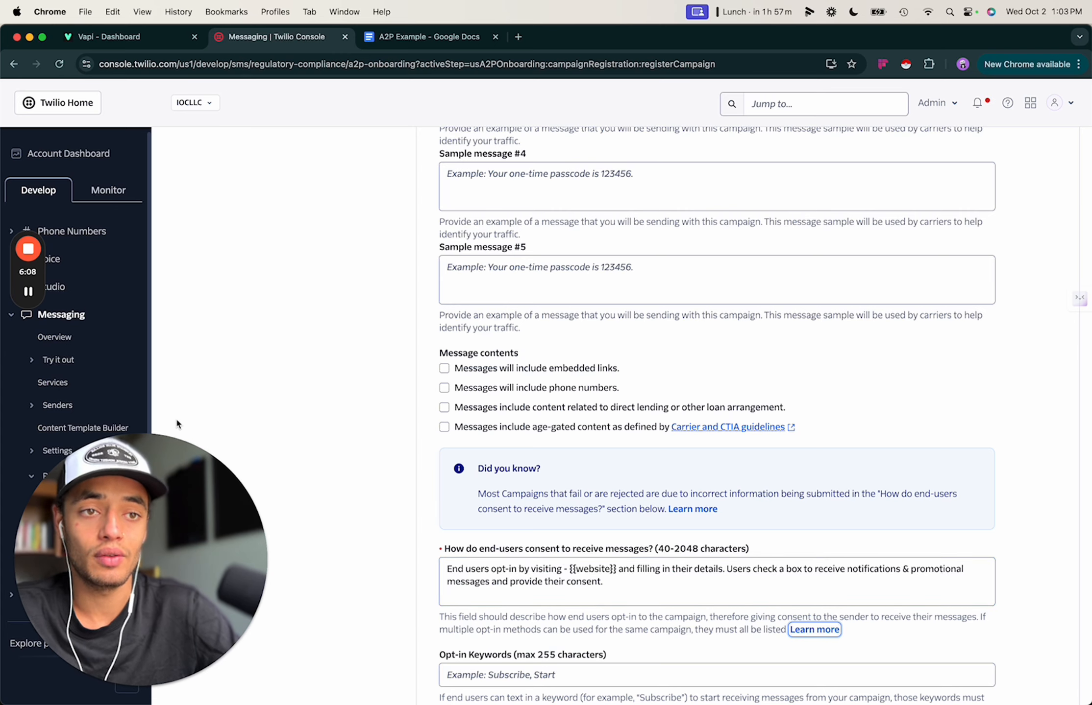
- Compare the {{website}} placeholder in the consent description with the PayHaven website's address and contact form
{"action": "left_click", "coordinate": [28, 292]}
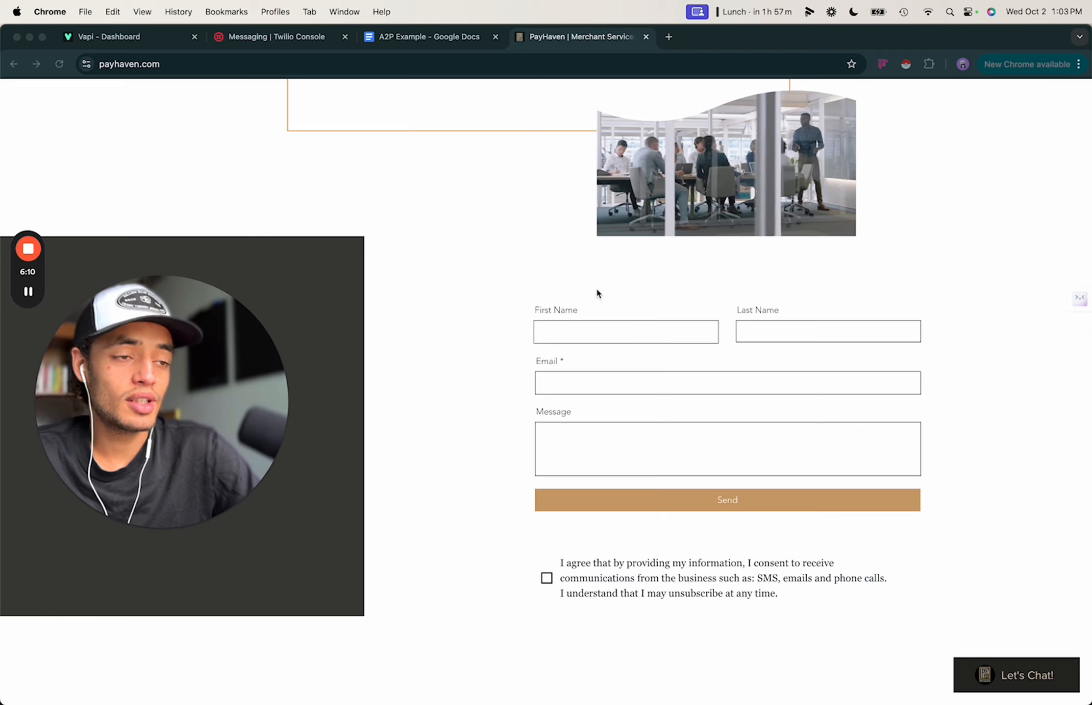
{"action": "left_click", "coordinate": [491, 298]}
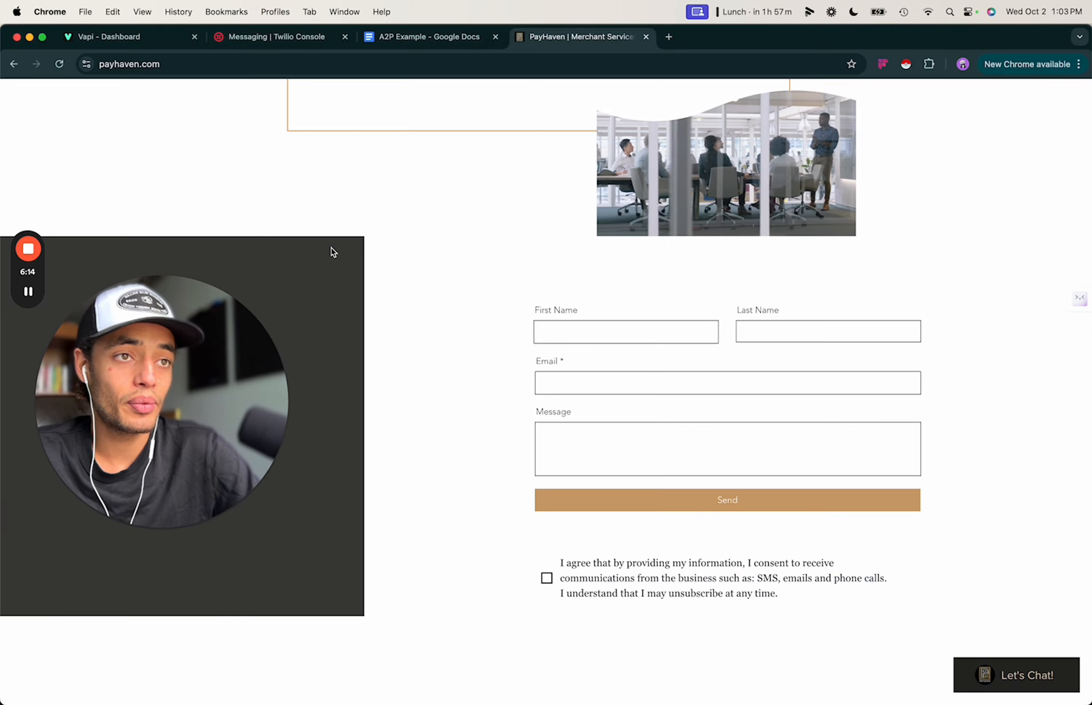
{"action": "left_click", "coordinate": [277, 39]}
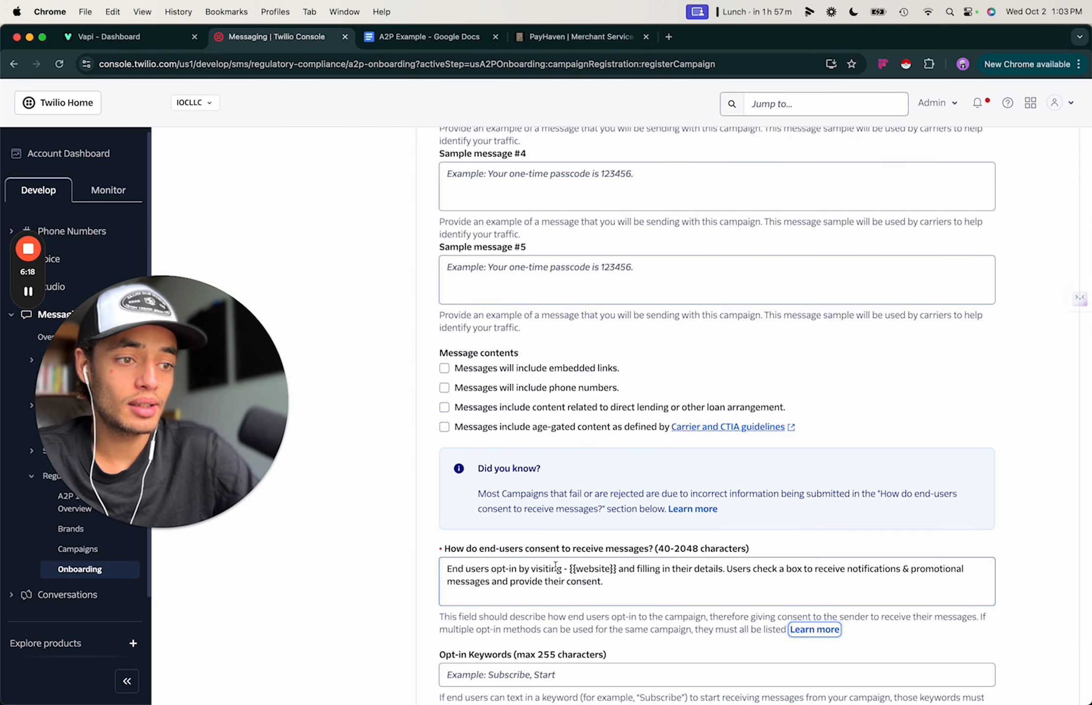
{"action": "left_click", "coordinate": [547, 37]}
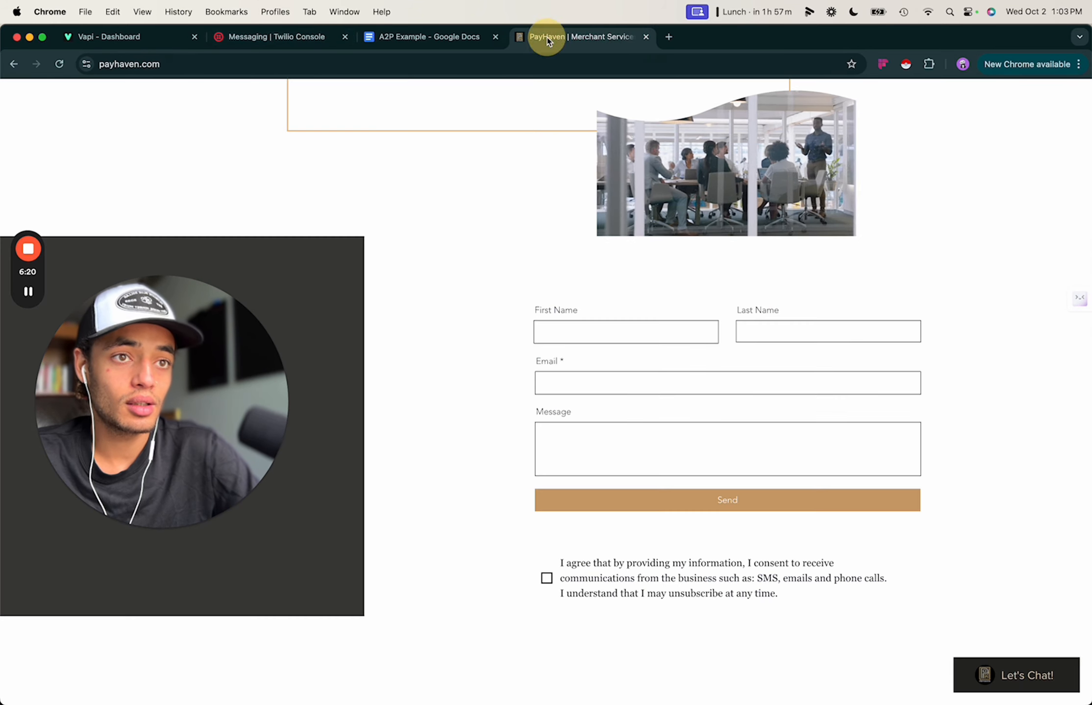
{"action": "left_click", "coordinate": [175, 62]}
{"action": "double_click", "coordinate": [175, 62]}
{"action": "left_click", "coordinate": [448, 312]}
- Examine the PayHaven contact form's fields and its consent checkbox for SMS, emails and phone calls
{"action": "scroll", "coordinate": [448, 312], "scroll_direction": "down", "scroll_amount": 1}
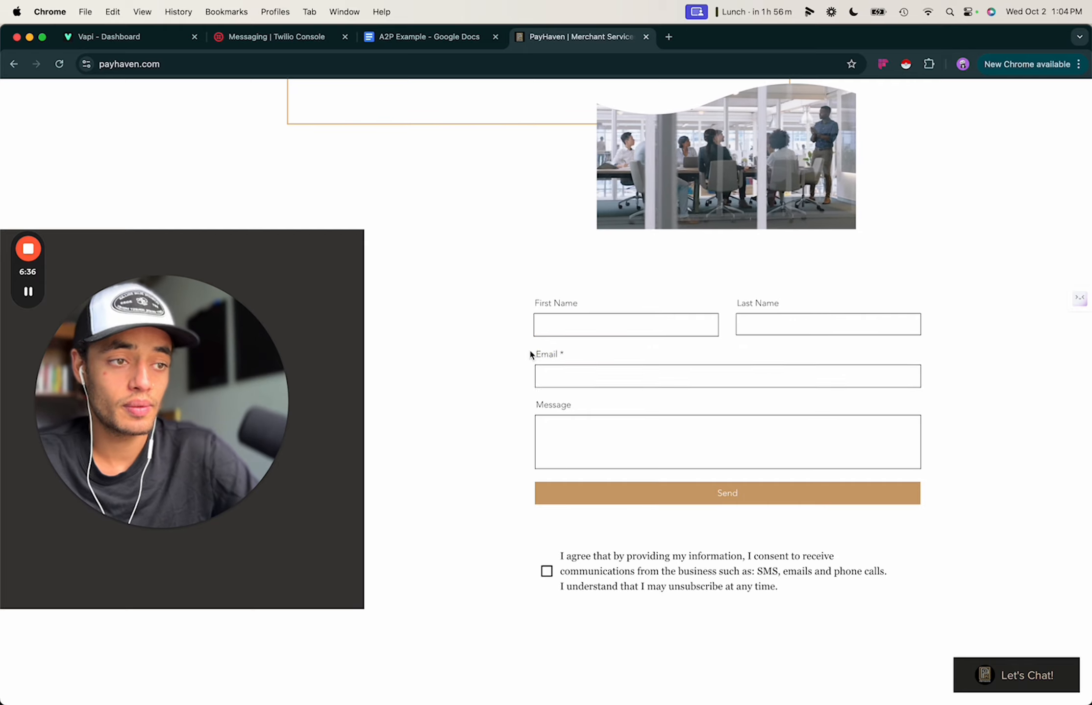
{"action": "left_click", "coordinate": [546, 355]}
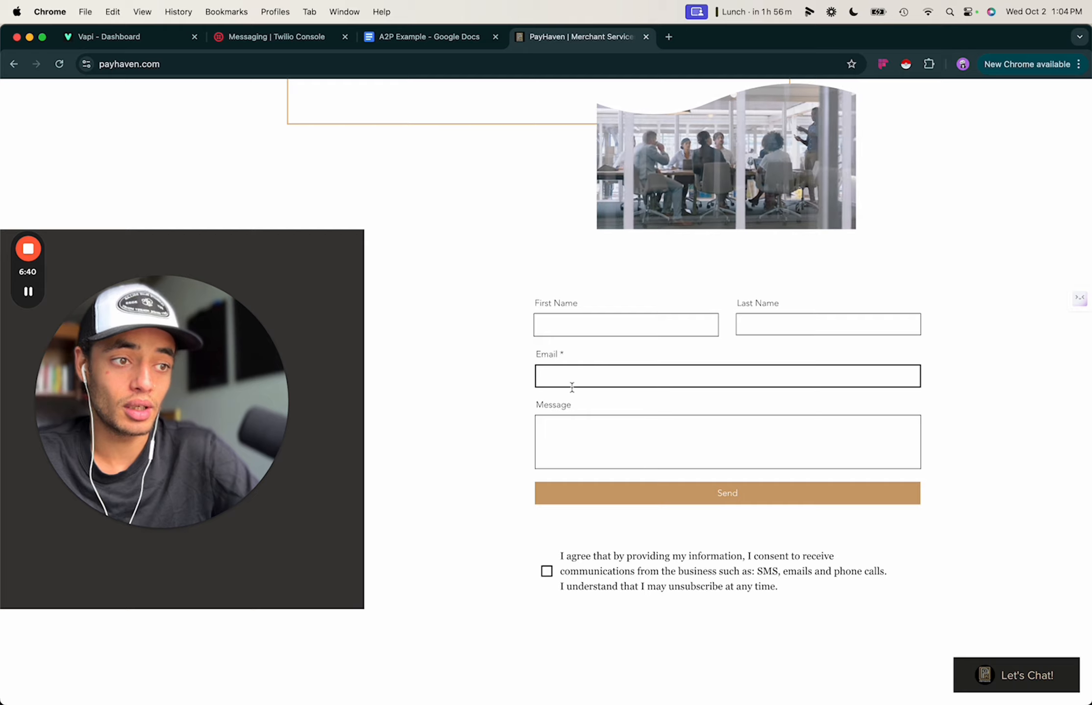
{"action": "scroll", "coordinate": [546, 514], "scroll_direction": "down", "scroll_amount": 1}
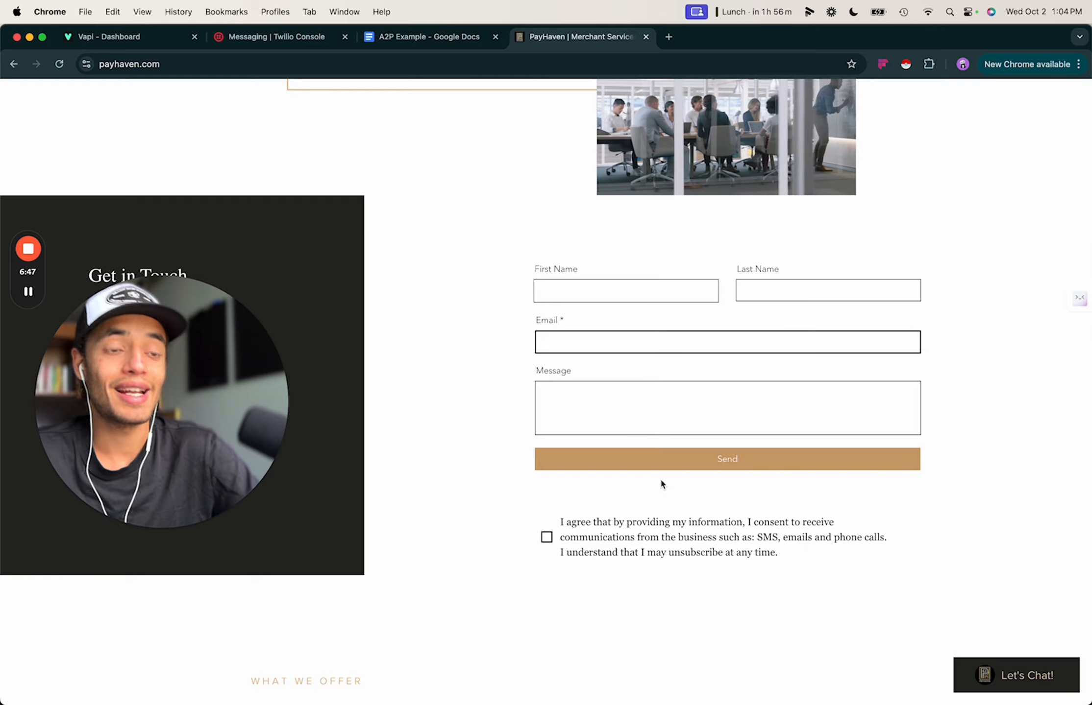
{"action": "left_click", "coordinate": [580, 340]}
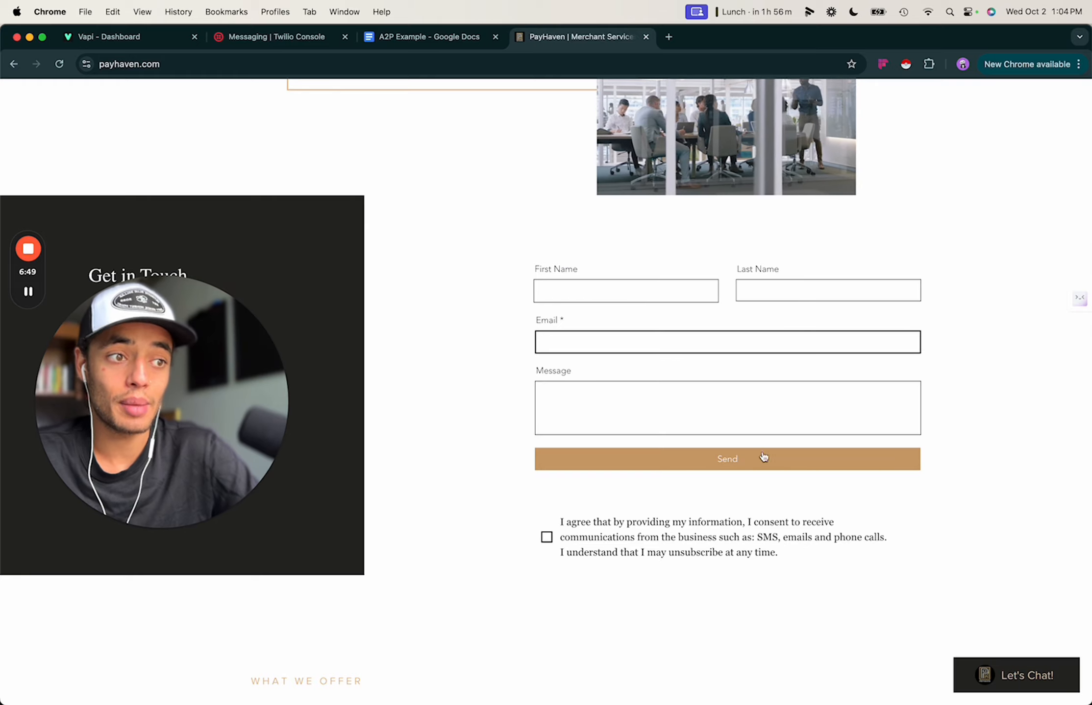
{"action": "scroll", "coordinate": [659, 378], "scroll_direction": "up", "scroll_amount": 1}
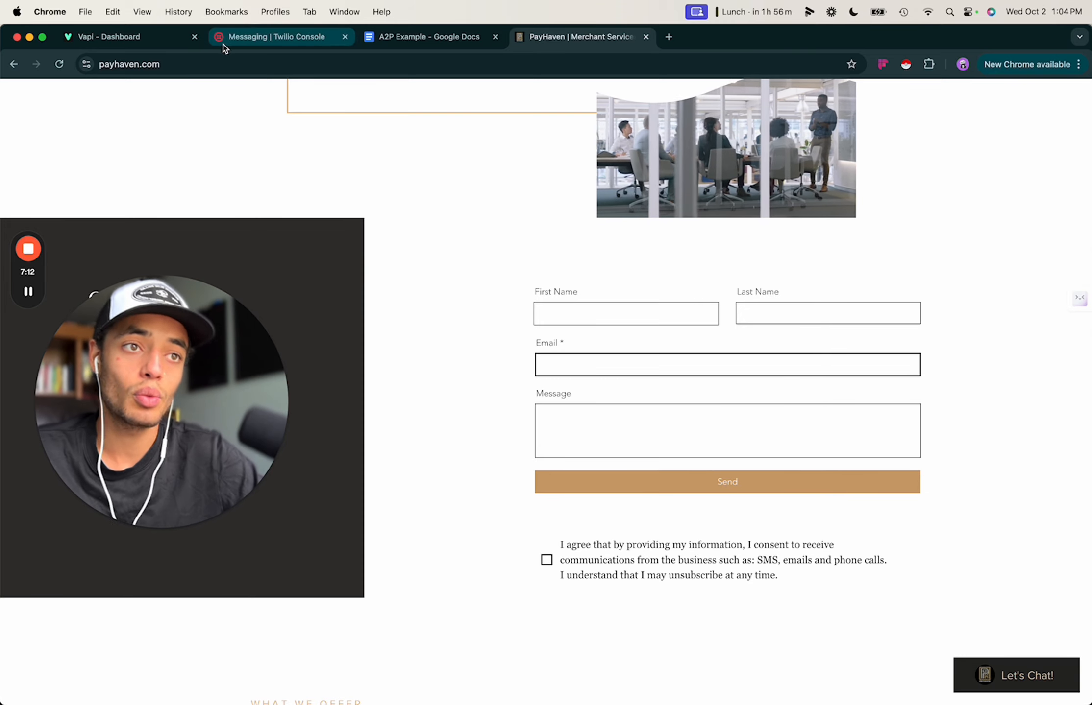
- Return to the Twilio campaign form and reread the end-user consent guidance about website and privacy policy requirements
{"action": "left_click", "coordinate": [300, 43]}
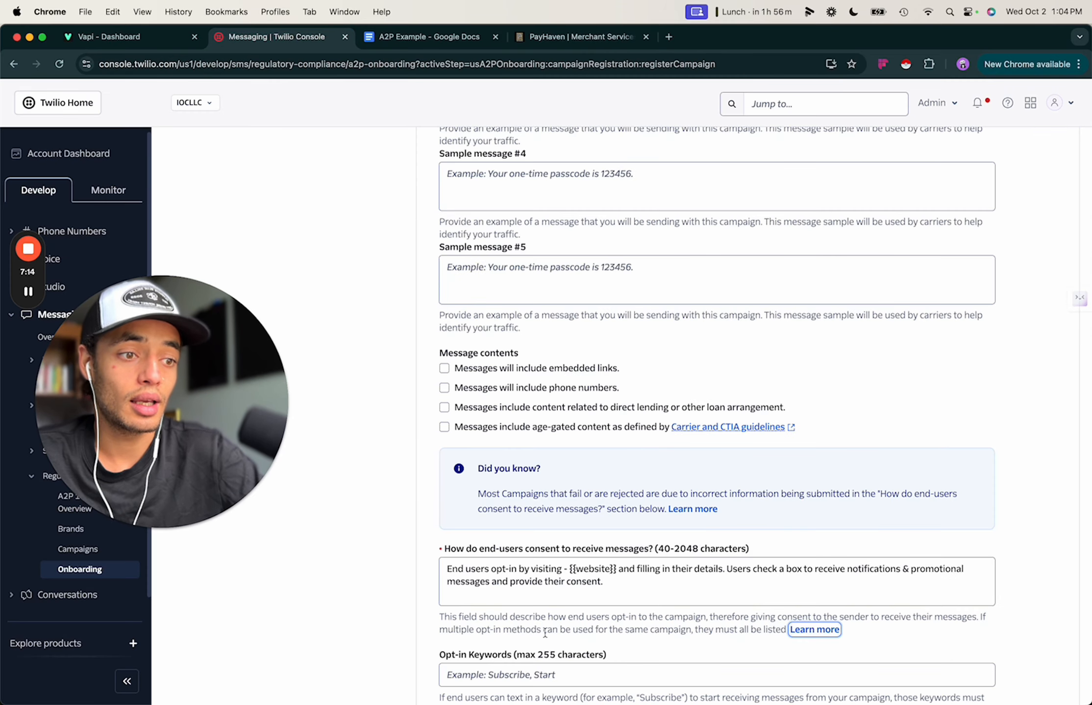
{"action": "scroll", "coordinate": [686, 441], "scroll_direction": "down", "scroll_amount": 1}
{"action": "left_click", "coordinate": [807, 592]}
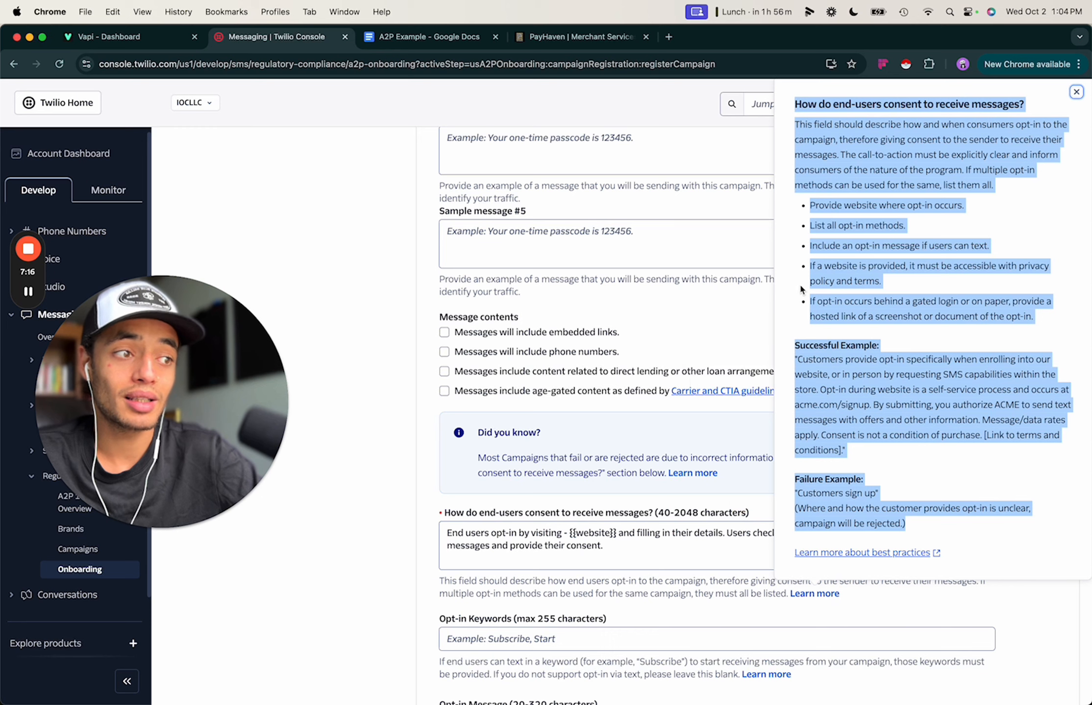
{"action": "left_click", "coordinate": [417, 446]}
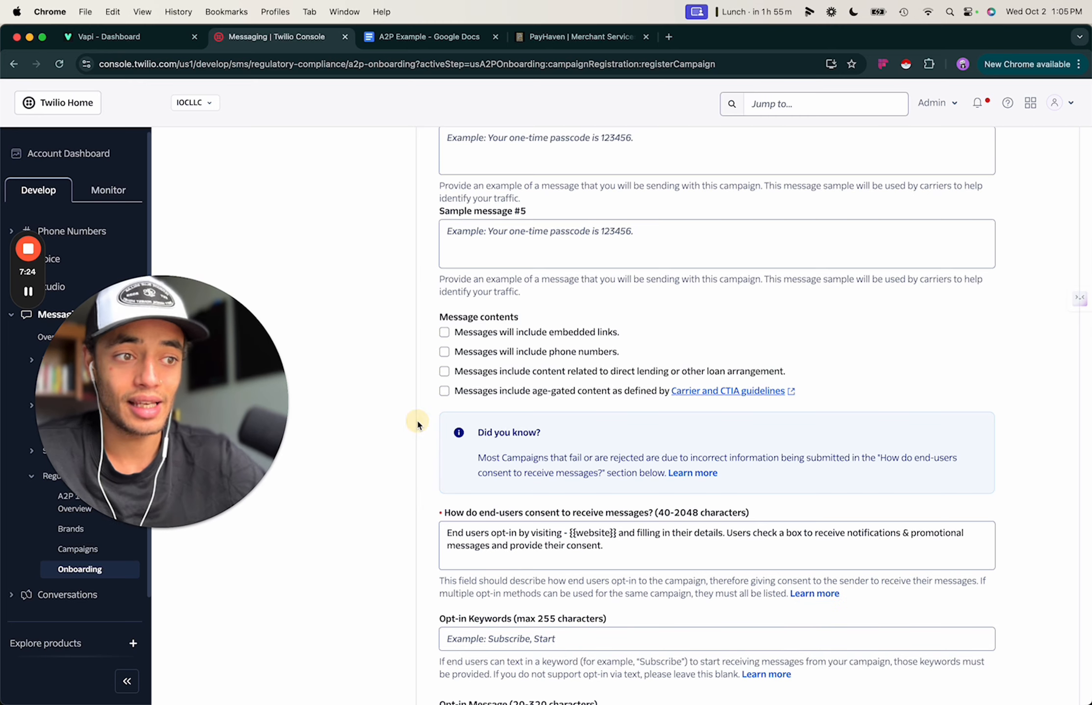
- Look over the whole campaign registration form, from its first fields down to the opt-in message
{"action": "scroll", "coordinate": [435, 444], "scroll_direction": "down", "scroll_amount": 5}
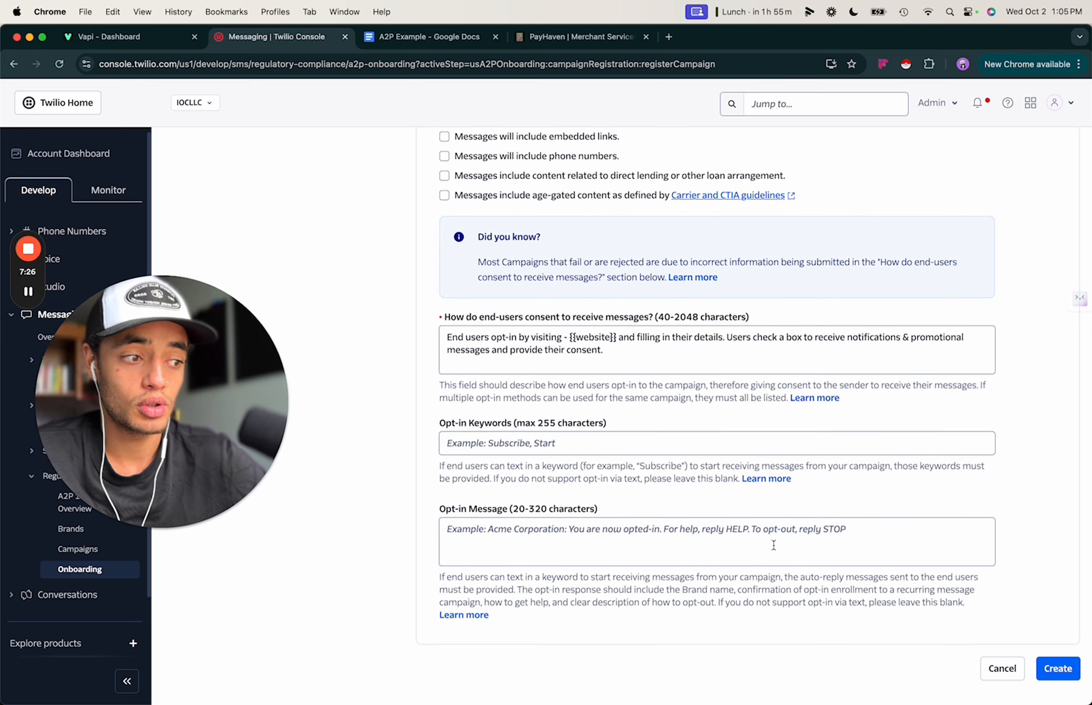
{"action": "scroll", "coordinate": [705, 373], "scroll_direction": "up", "scroll_amount": 15}
{"action": "scroll", "coordinate": [641, 246], "scroll_direction": "down", "scroll_amount": 15}
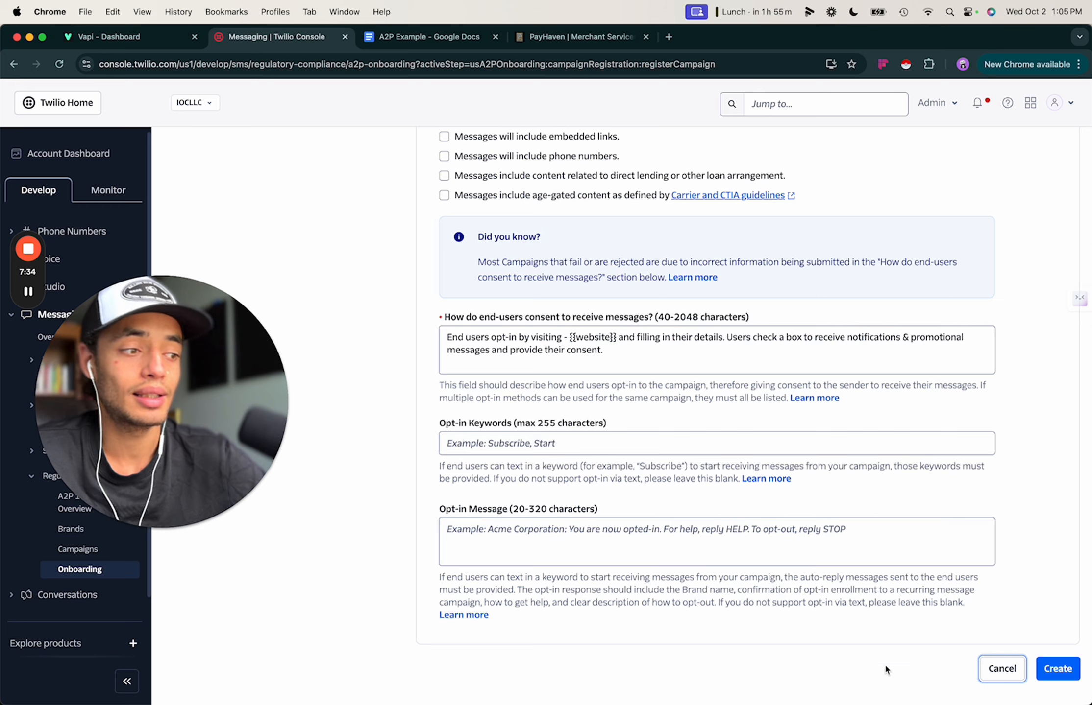
{"action": "scroll", "coordinate": [480, 322], "scroll_direction": "up", "scroll_amount": 1}
{"action": "scroll", "coordinate": [480, 322], "scroll_direction": "up", "scroll_amount": 5}
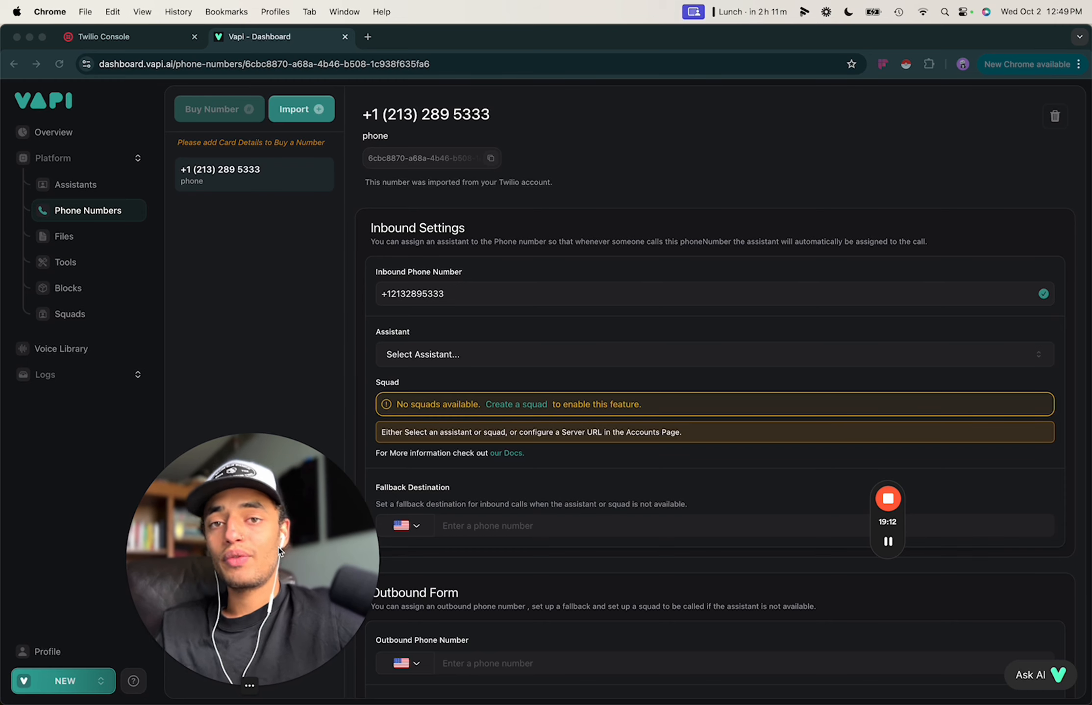
- Switch to the INFINITX organization in Vapi and open its phone numbers
{"action": "left_click", "coordinate": [94, 688]}
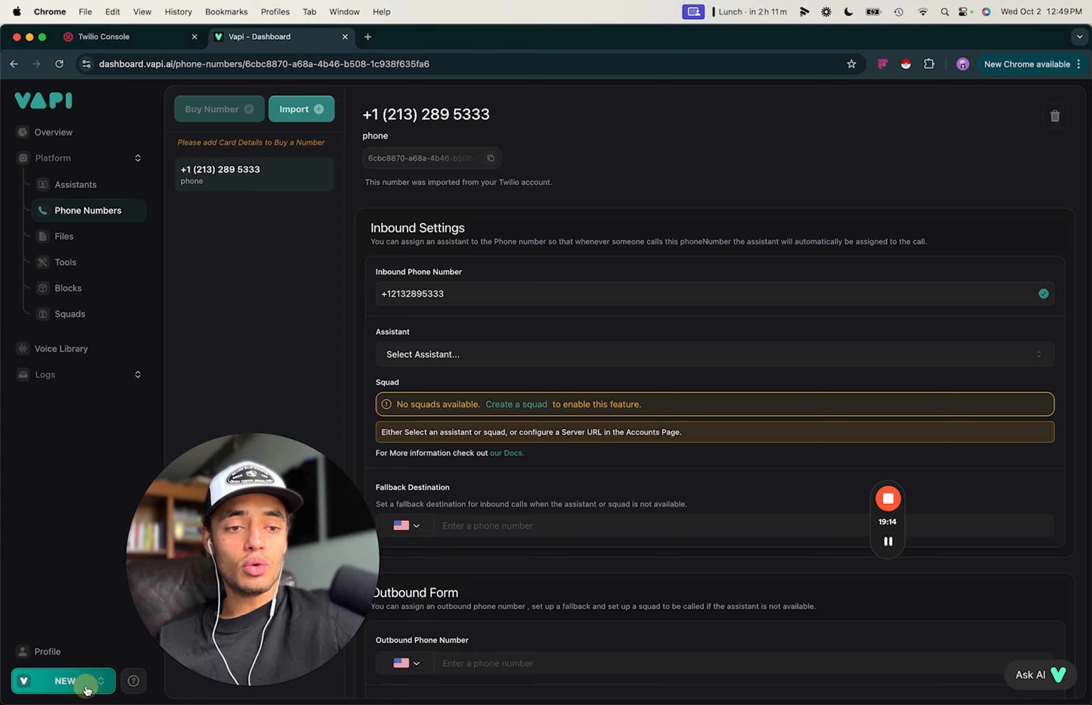
{"action": "left_click", "coordinate": [102, 454]}
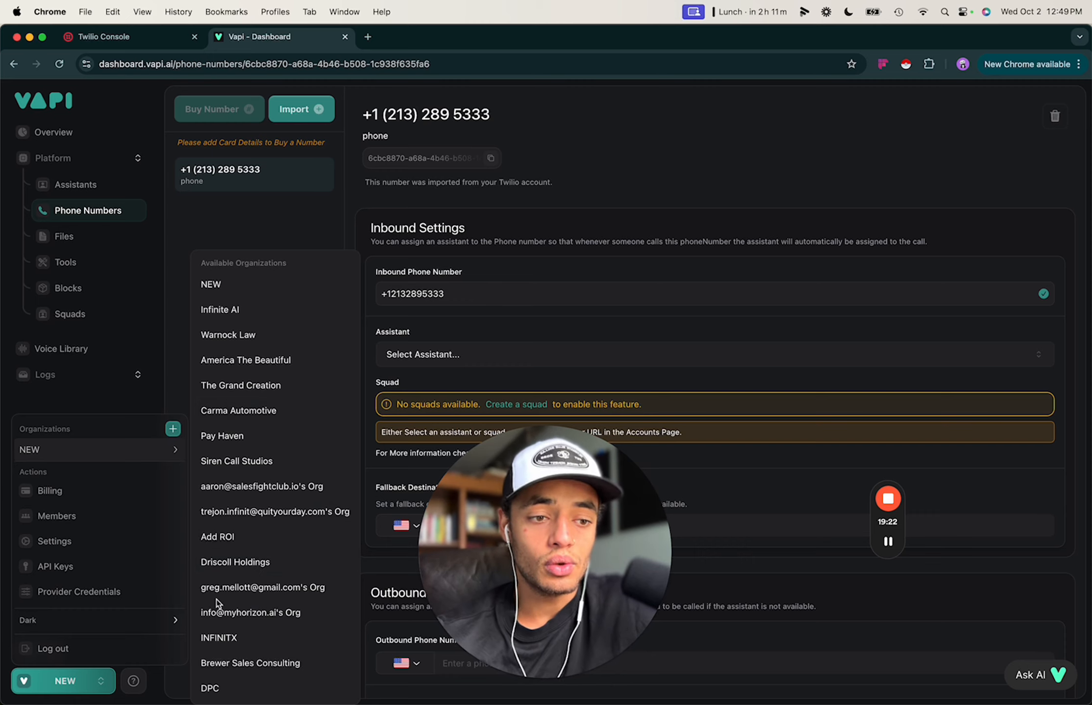
{"action": "left_click", "coordinate": [219, 638]}
{"action": "left_click_drag", "start_coordinate": [597, 574], "coordinate": [599, 409]}
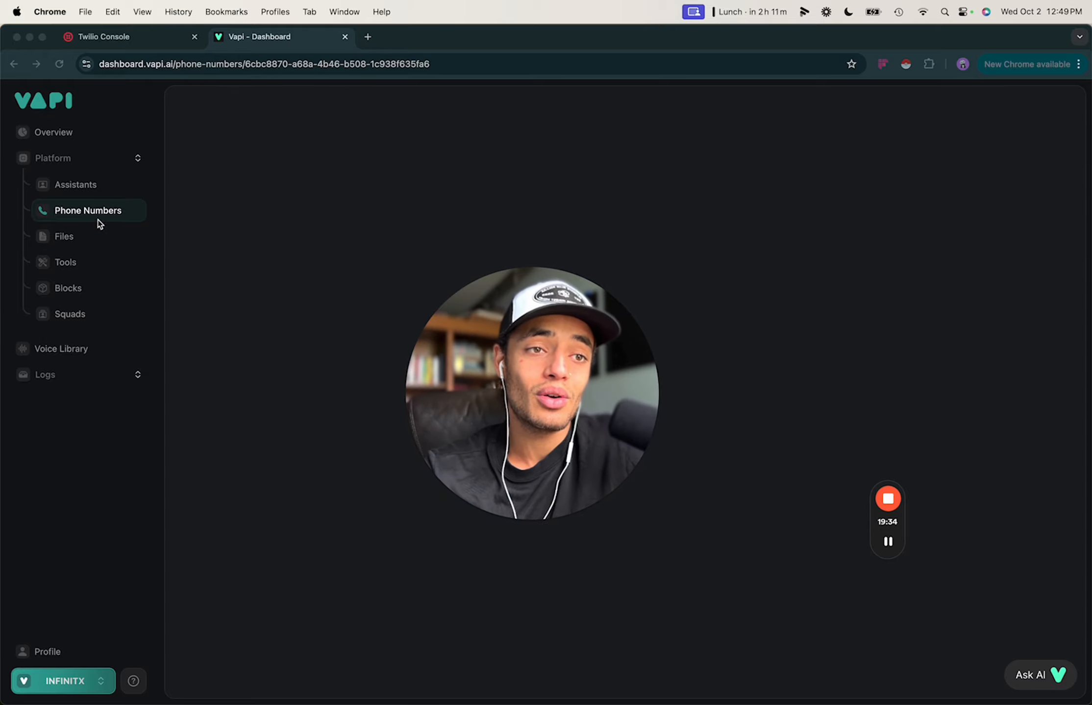
{"action": "left_click", "coordinate": [79, 185]}
{"action": "left_click", "coordinate": [83, 211]}
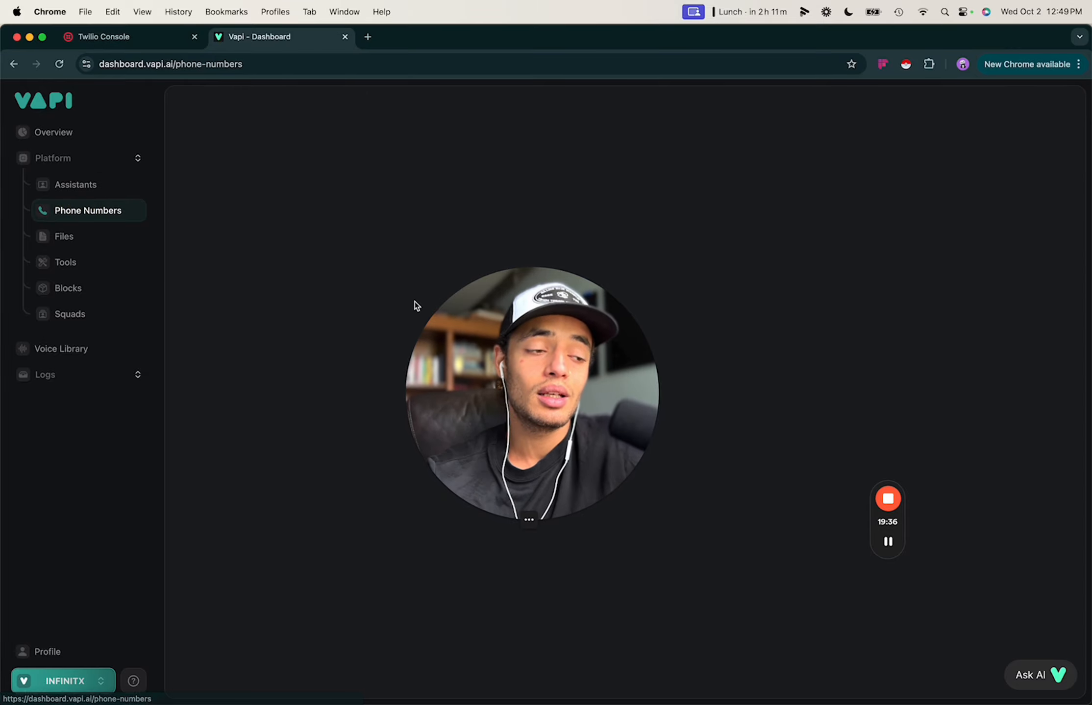
{"action": "left_click_drag", "start_coordinate": [572, 391], "coordinate": [506, 704]}
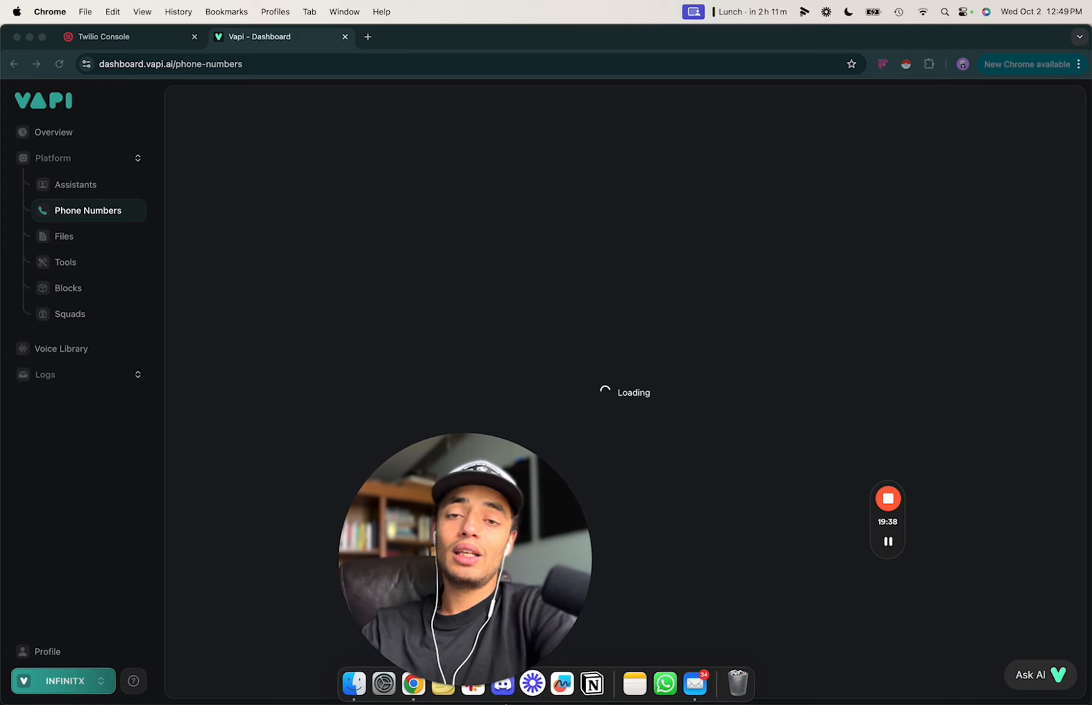